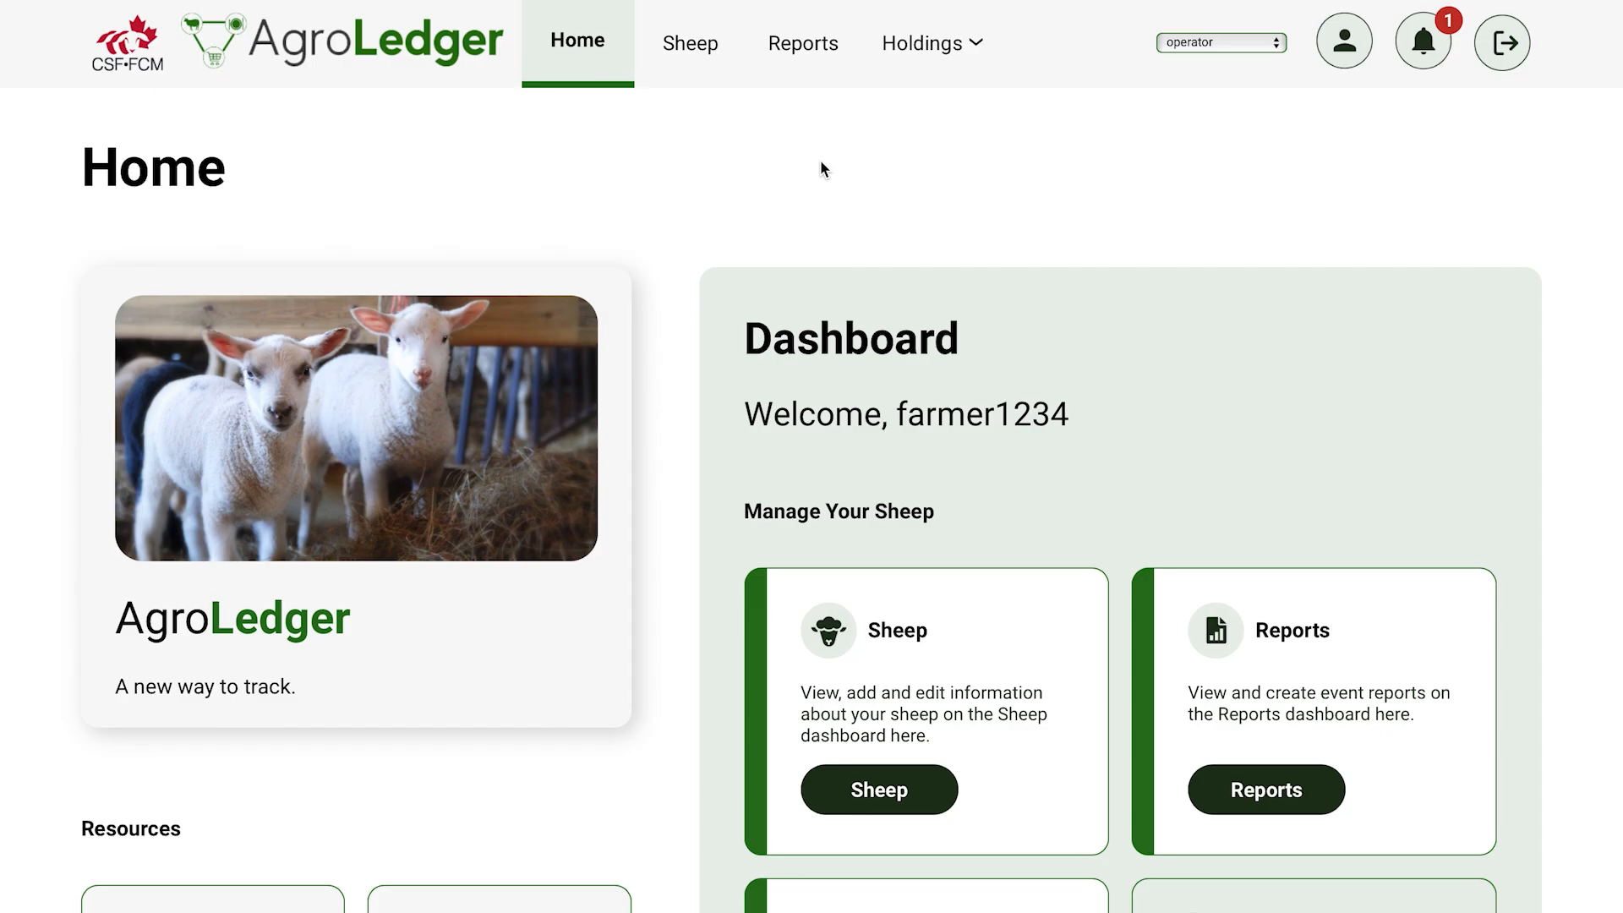
Step: Open the Move-in reports page from the Movement Reports section of the Reports dashboard
left_click(795, 64)
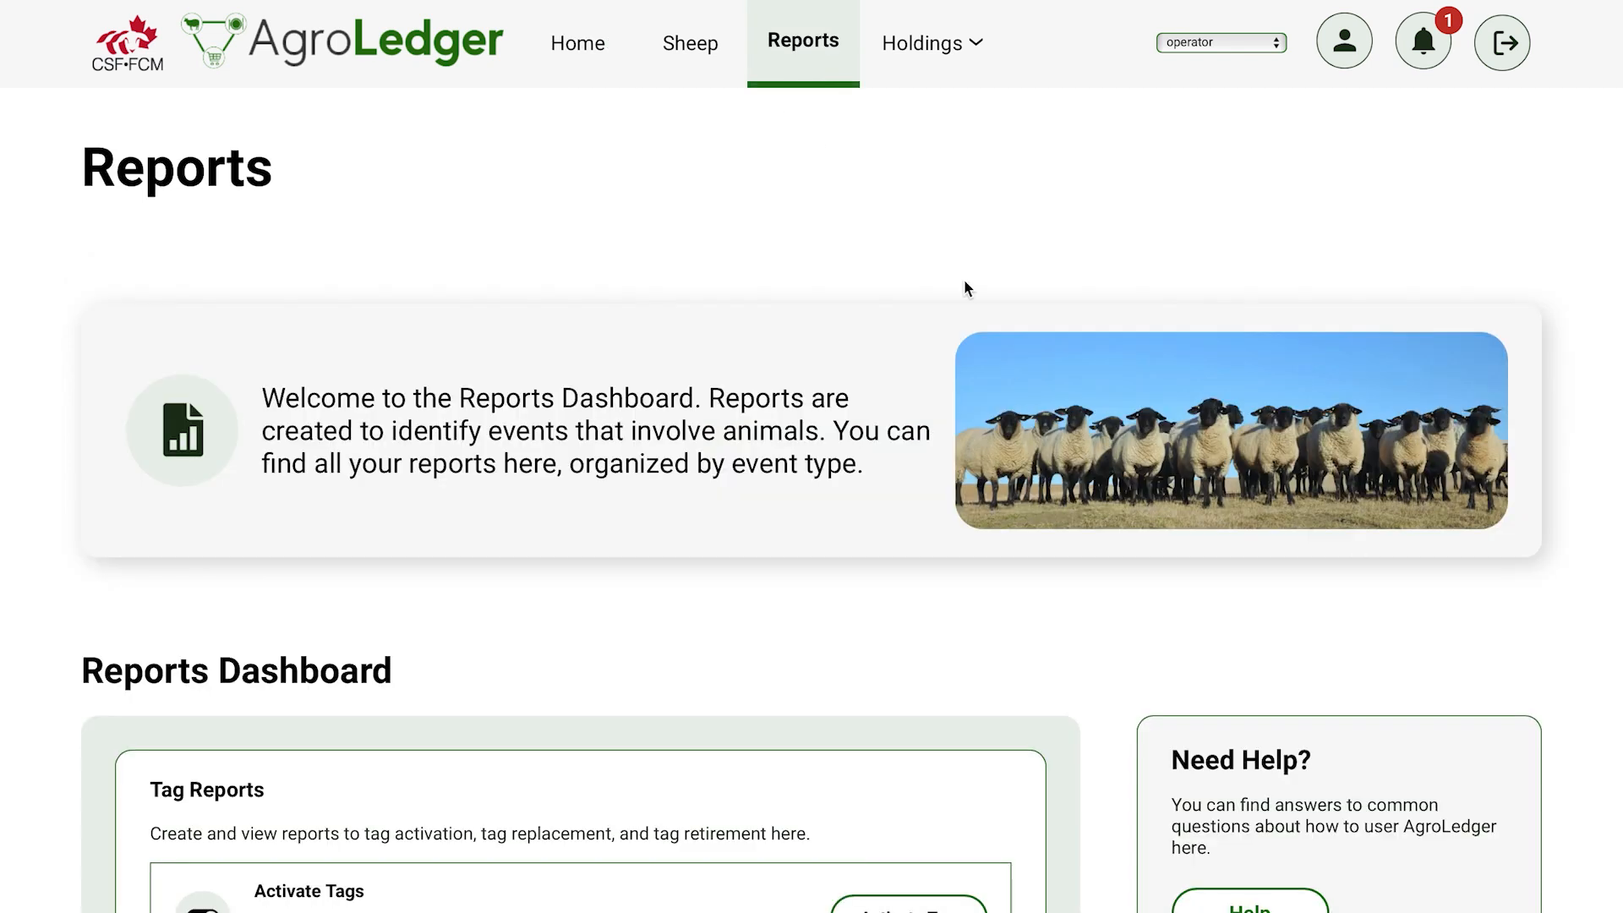
scroll(1111, 651, "down", 7)
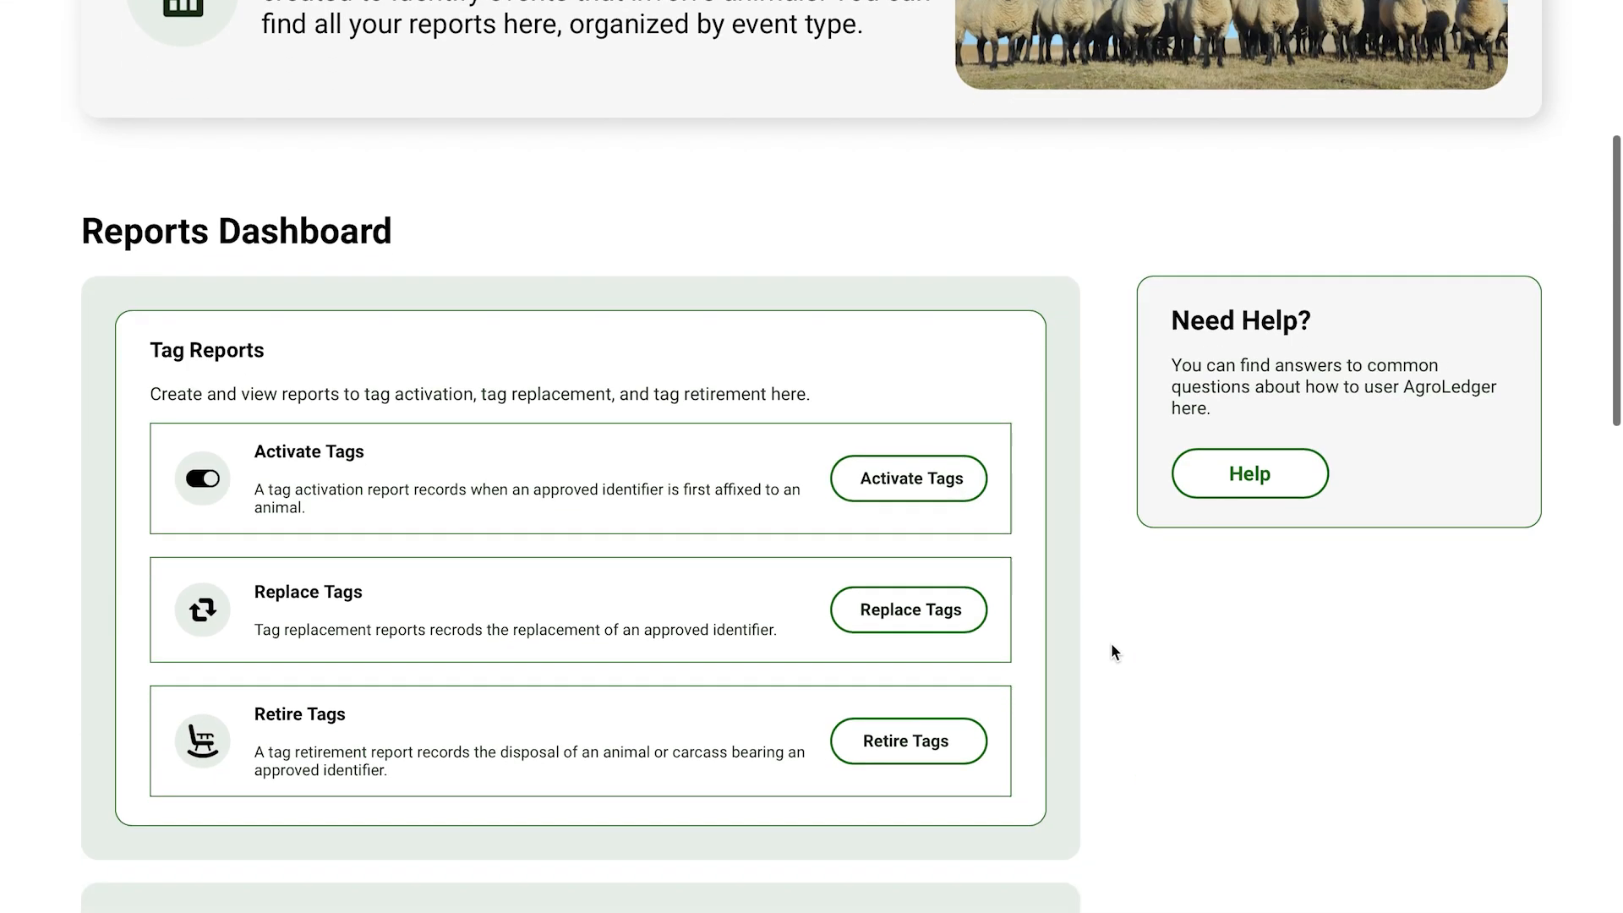
scroll(1113, 651, "down", 6)
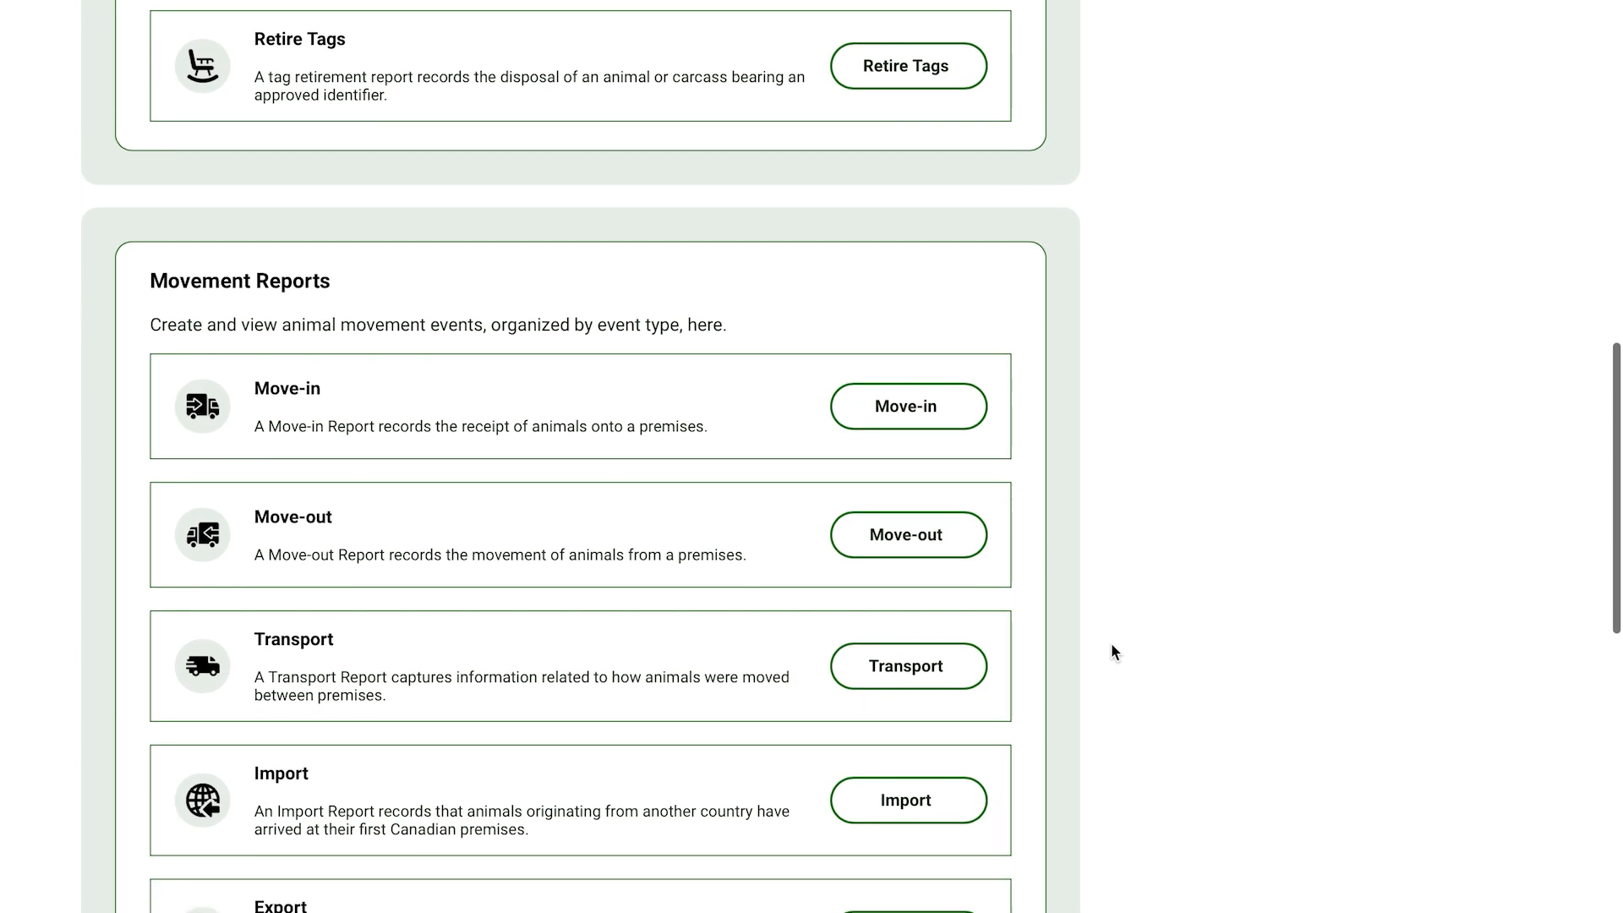
scroll(1113, 651, "down", 2)
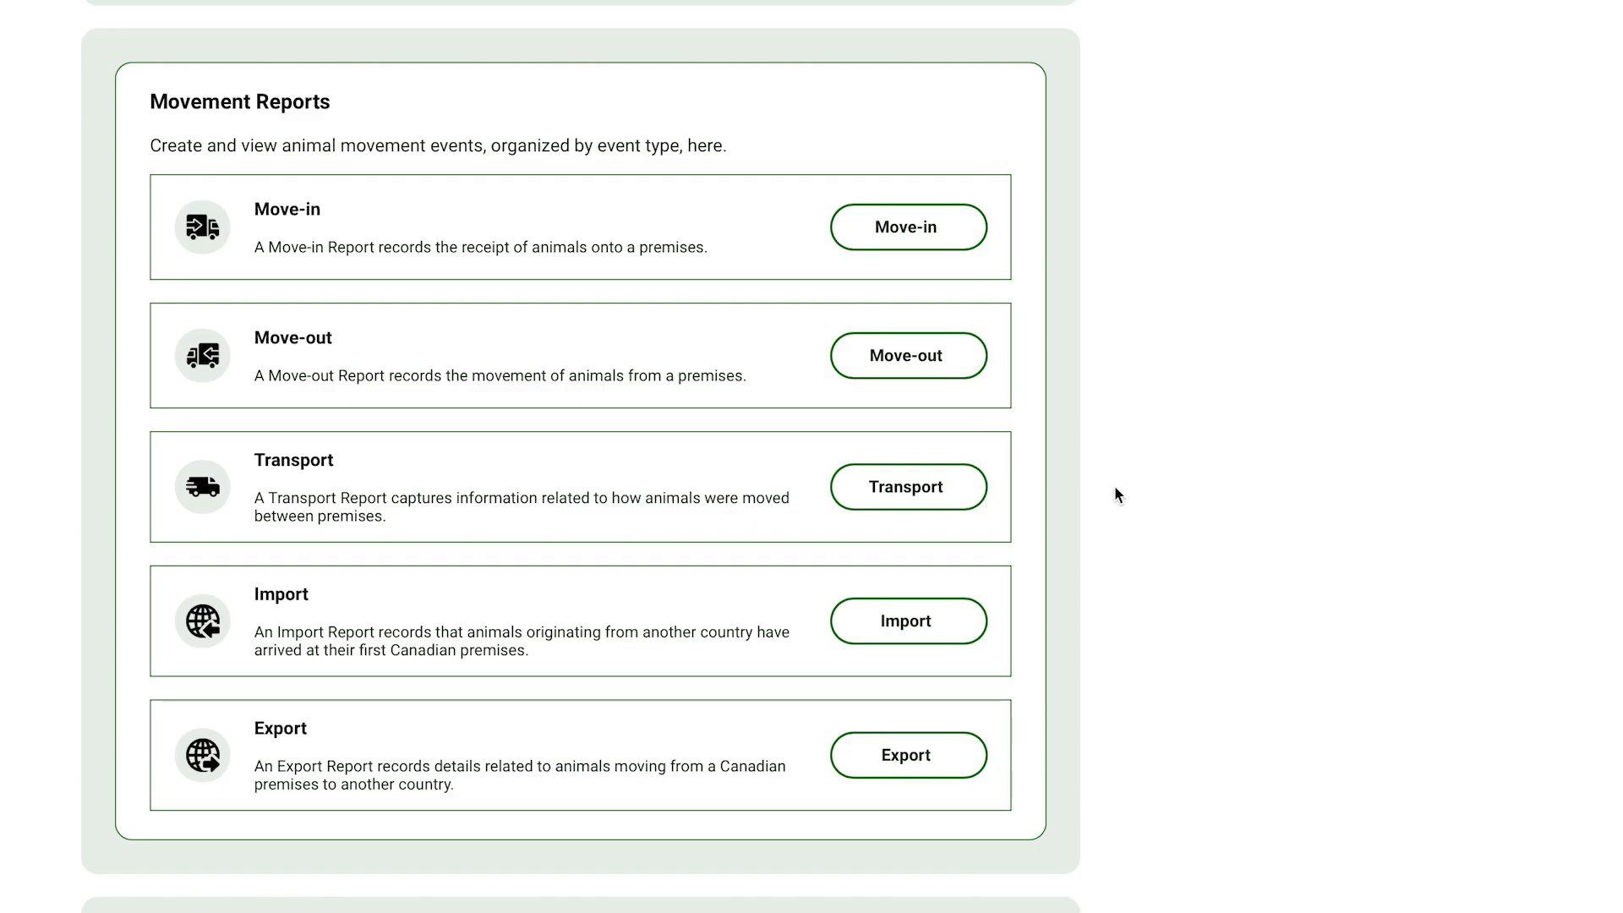
left_click(958, 245)
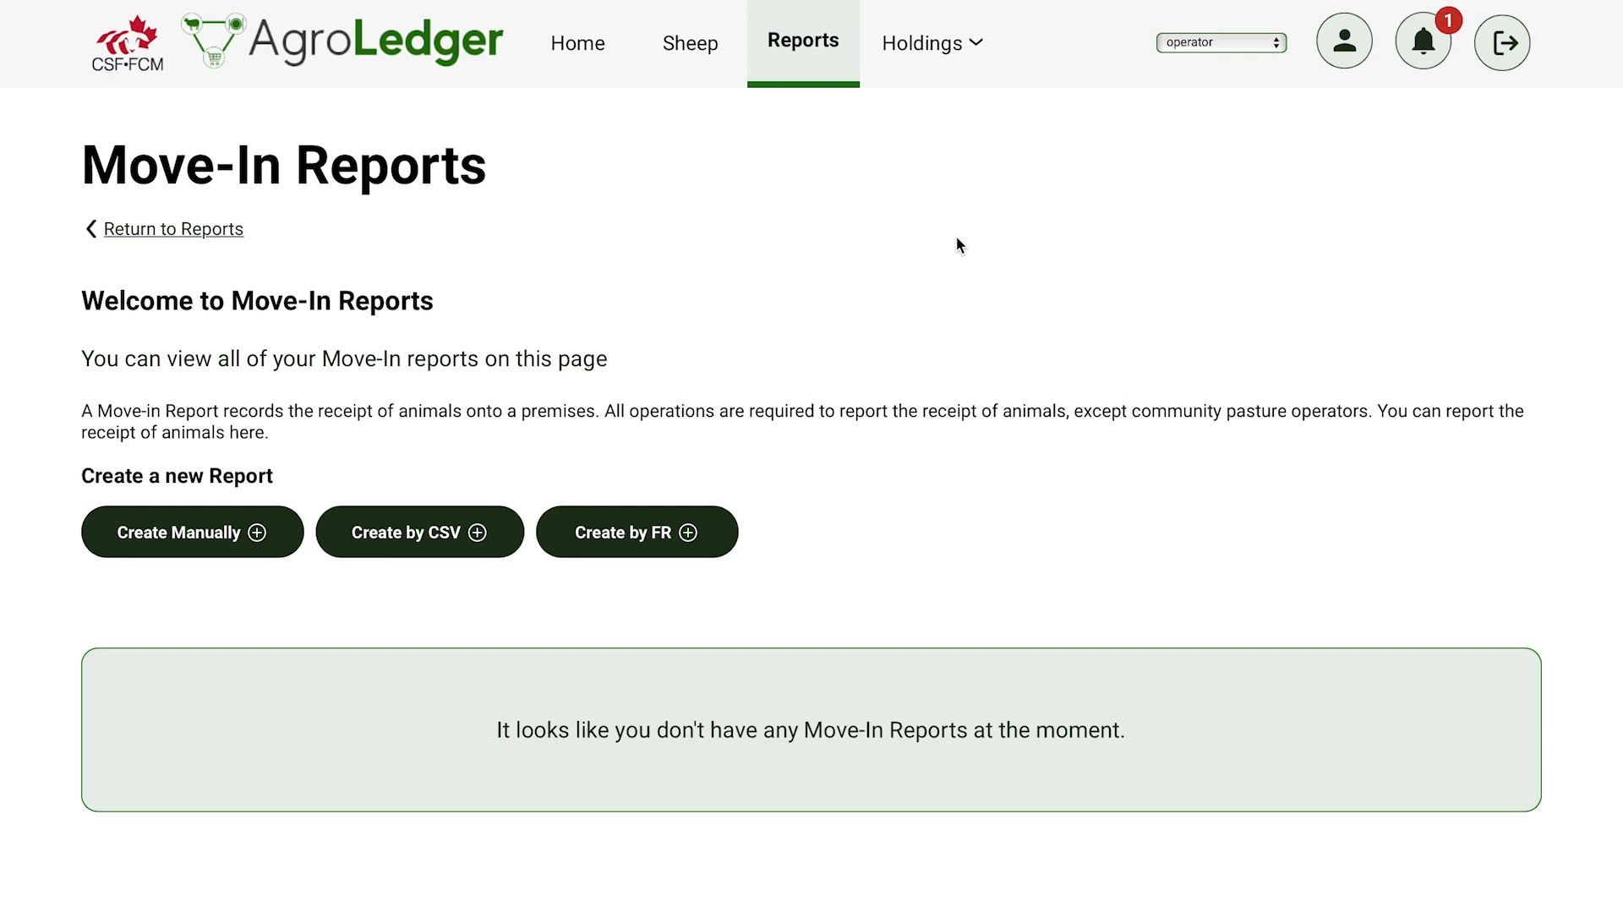
Step: Open the 2025-07-09 Move-Out report from its notification and create a move-in from it
left_click(1407, 71)
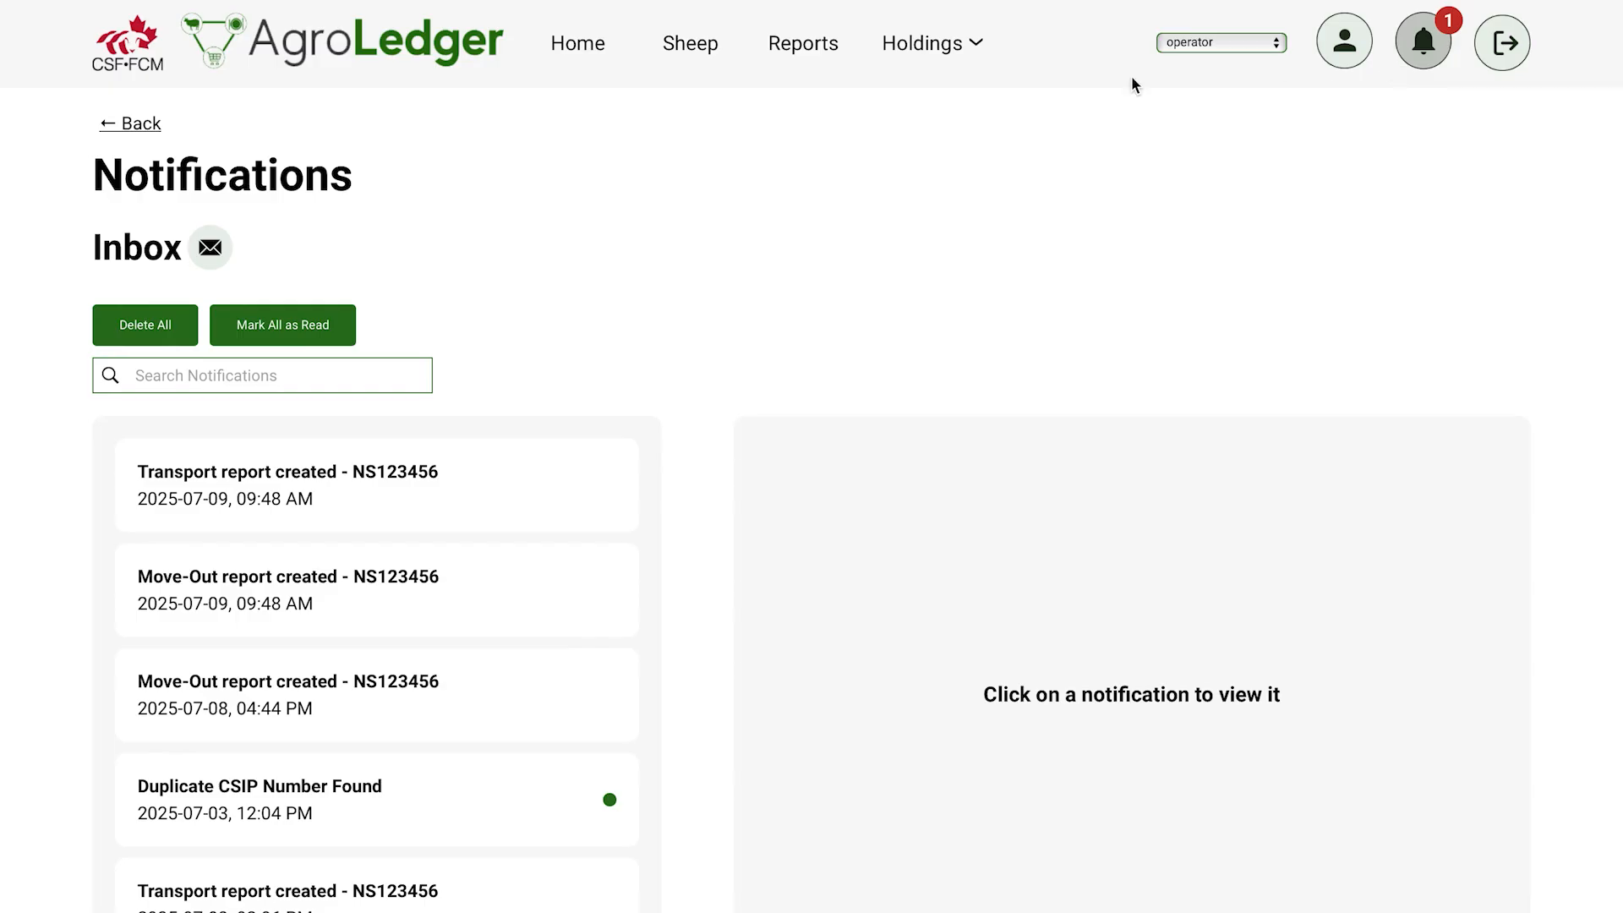
left_click(529, 583)
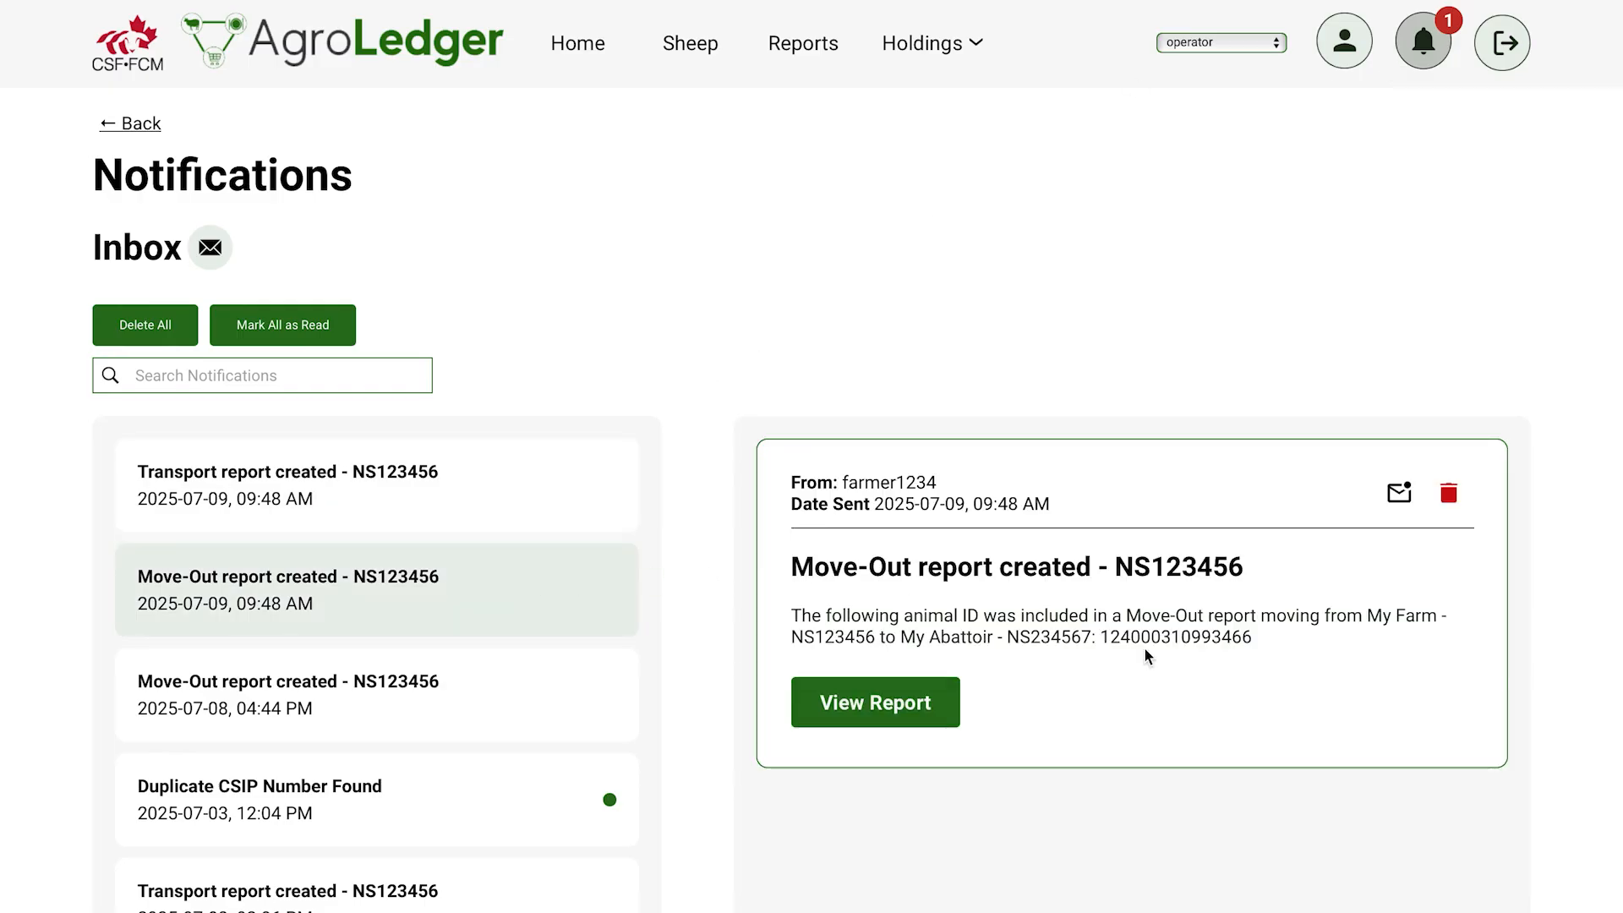
left_click(862, 706)
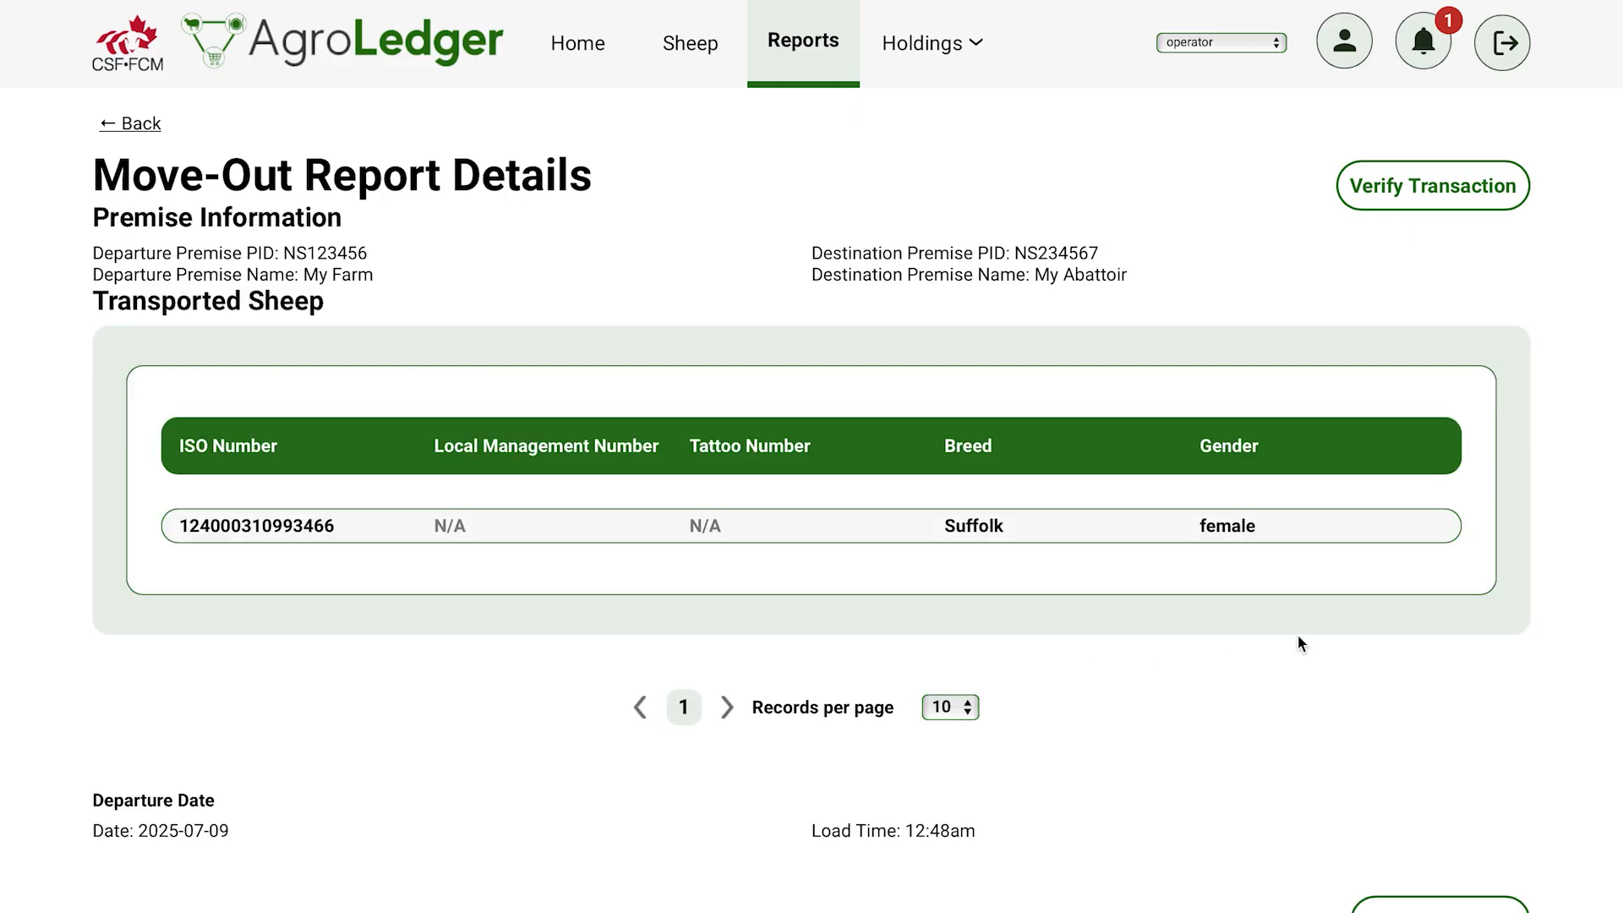
scroll(1297, 637, "down", 1)
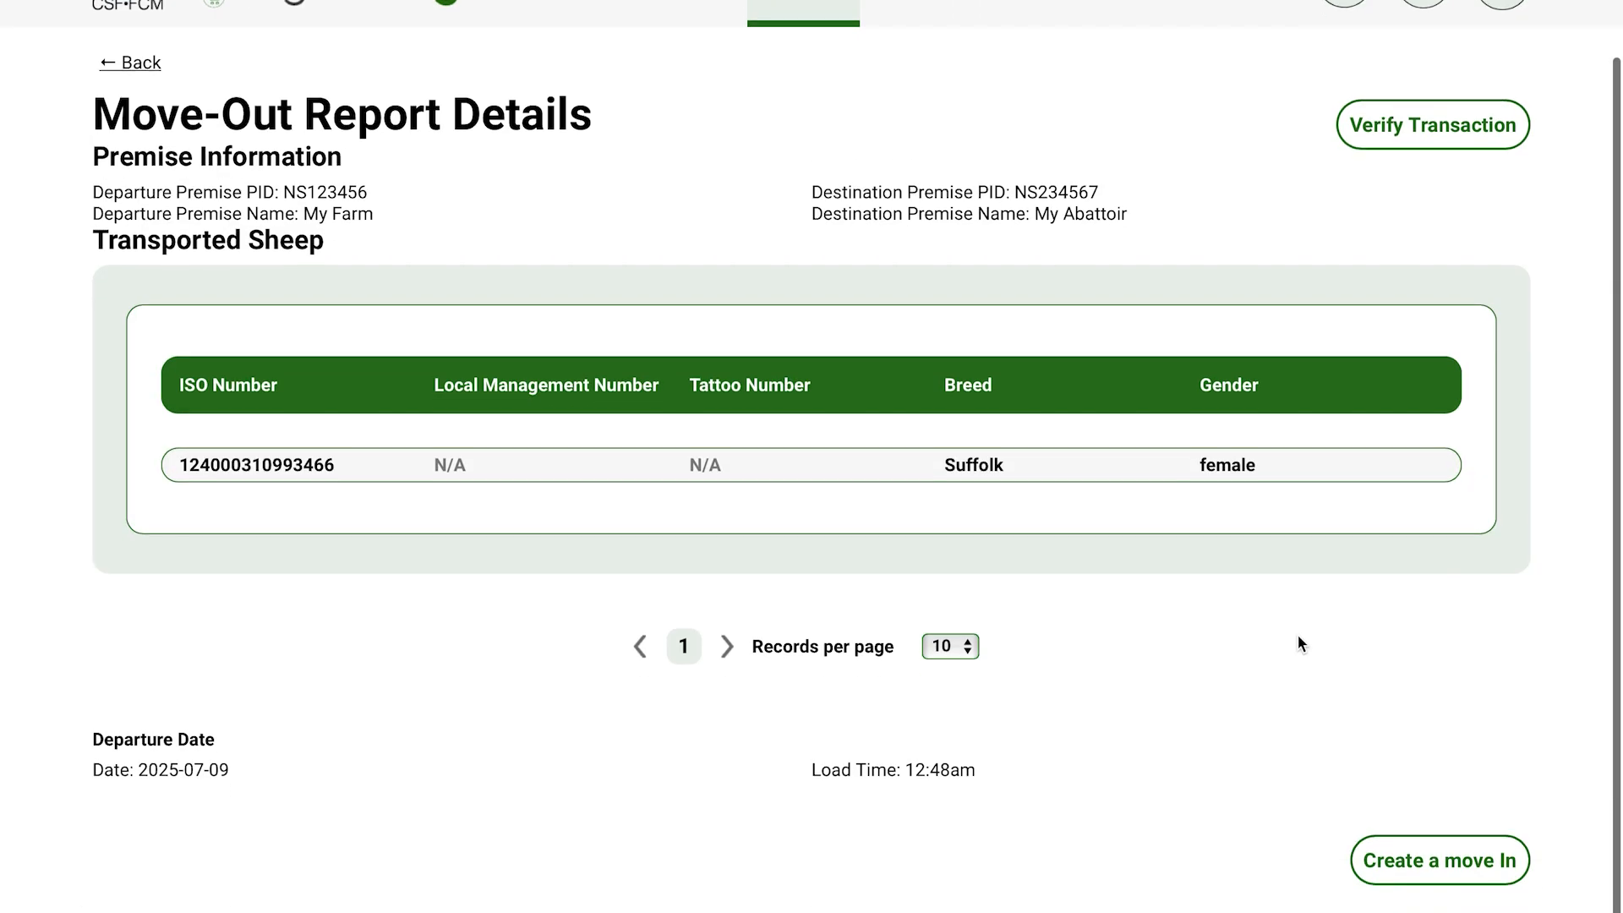
left_click(1373, 879)
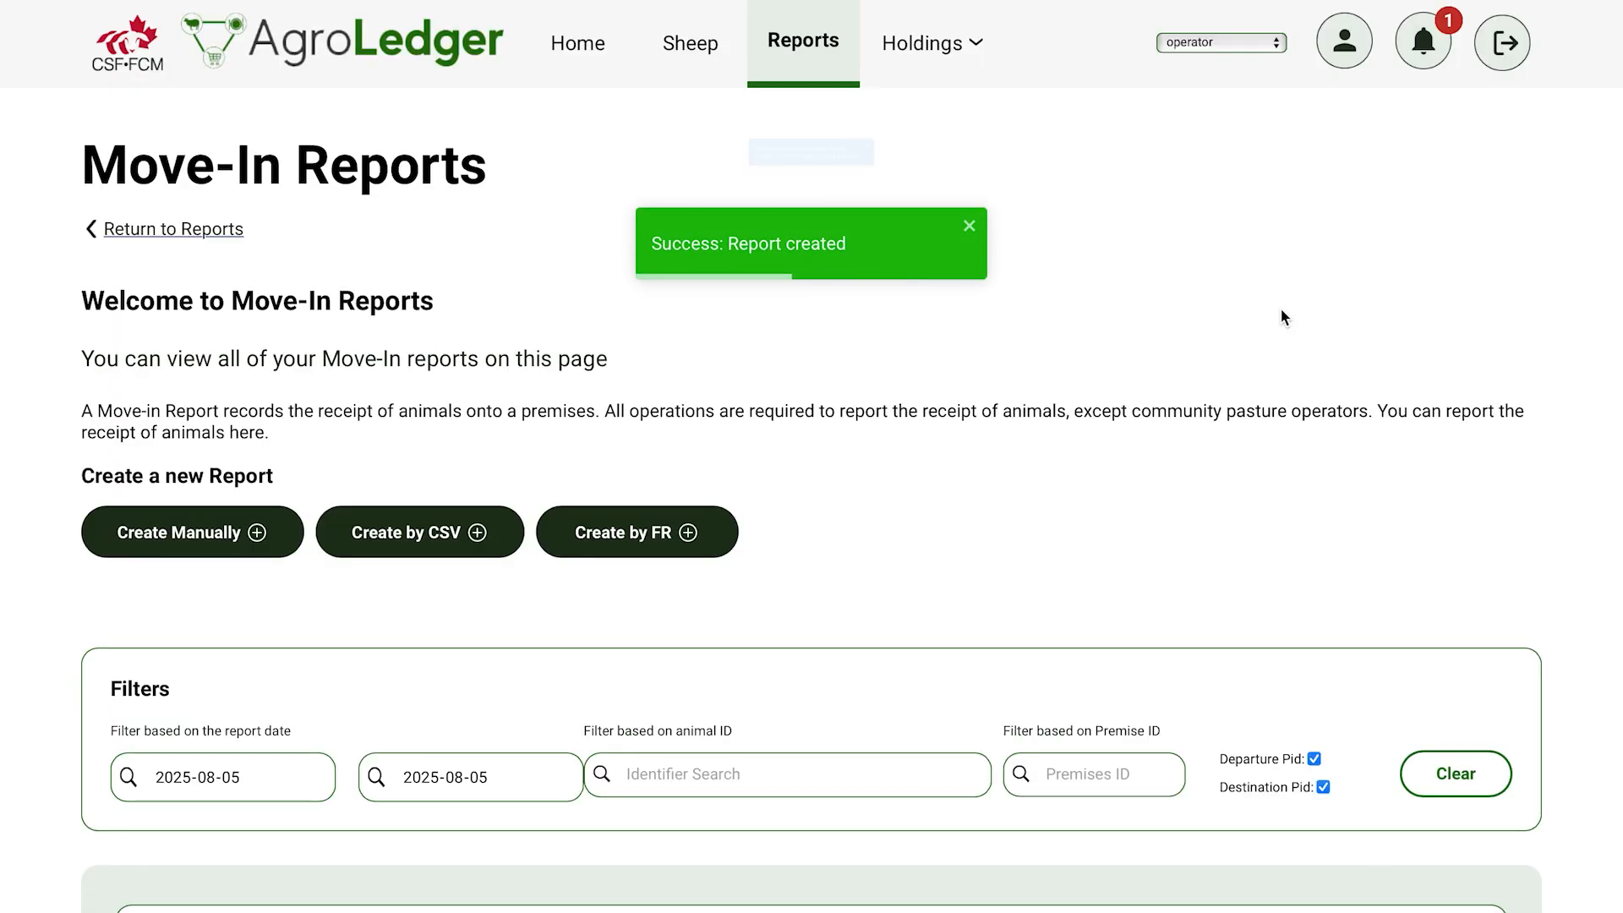
Step: Return to the Move-in reports through the Reports dashboard and start creating a report manually
left_click(820, 59)
scroll(901, 493, "down", 8)
scroll(901, 494, "down", 5)
left_click(961, 465)
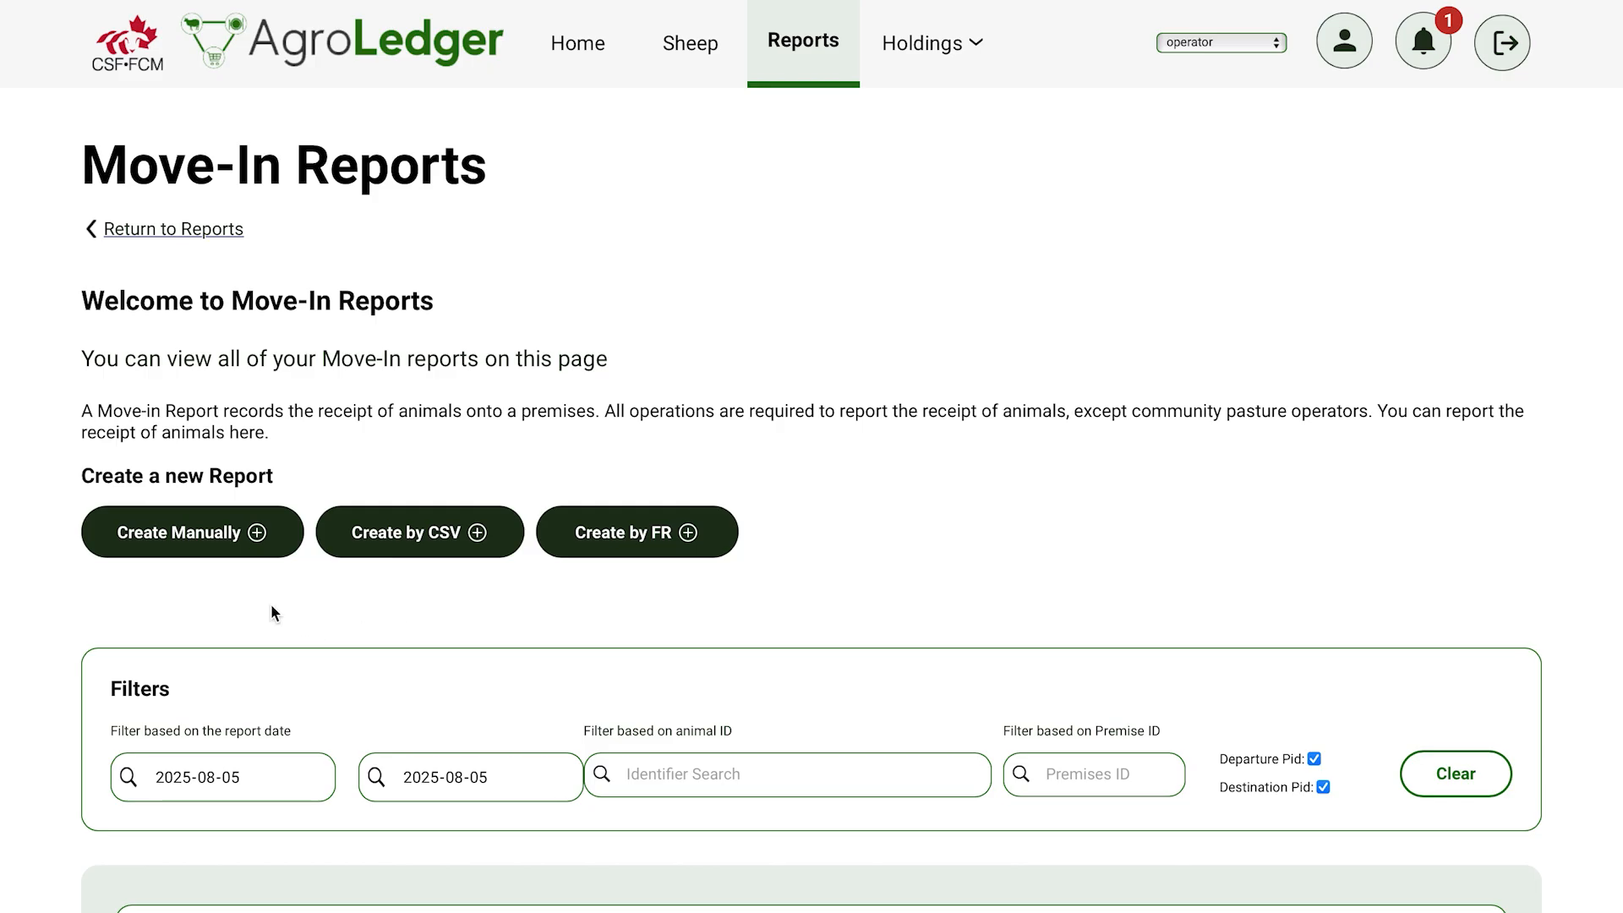
left_click(218, 551)
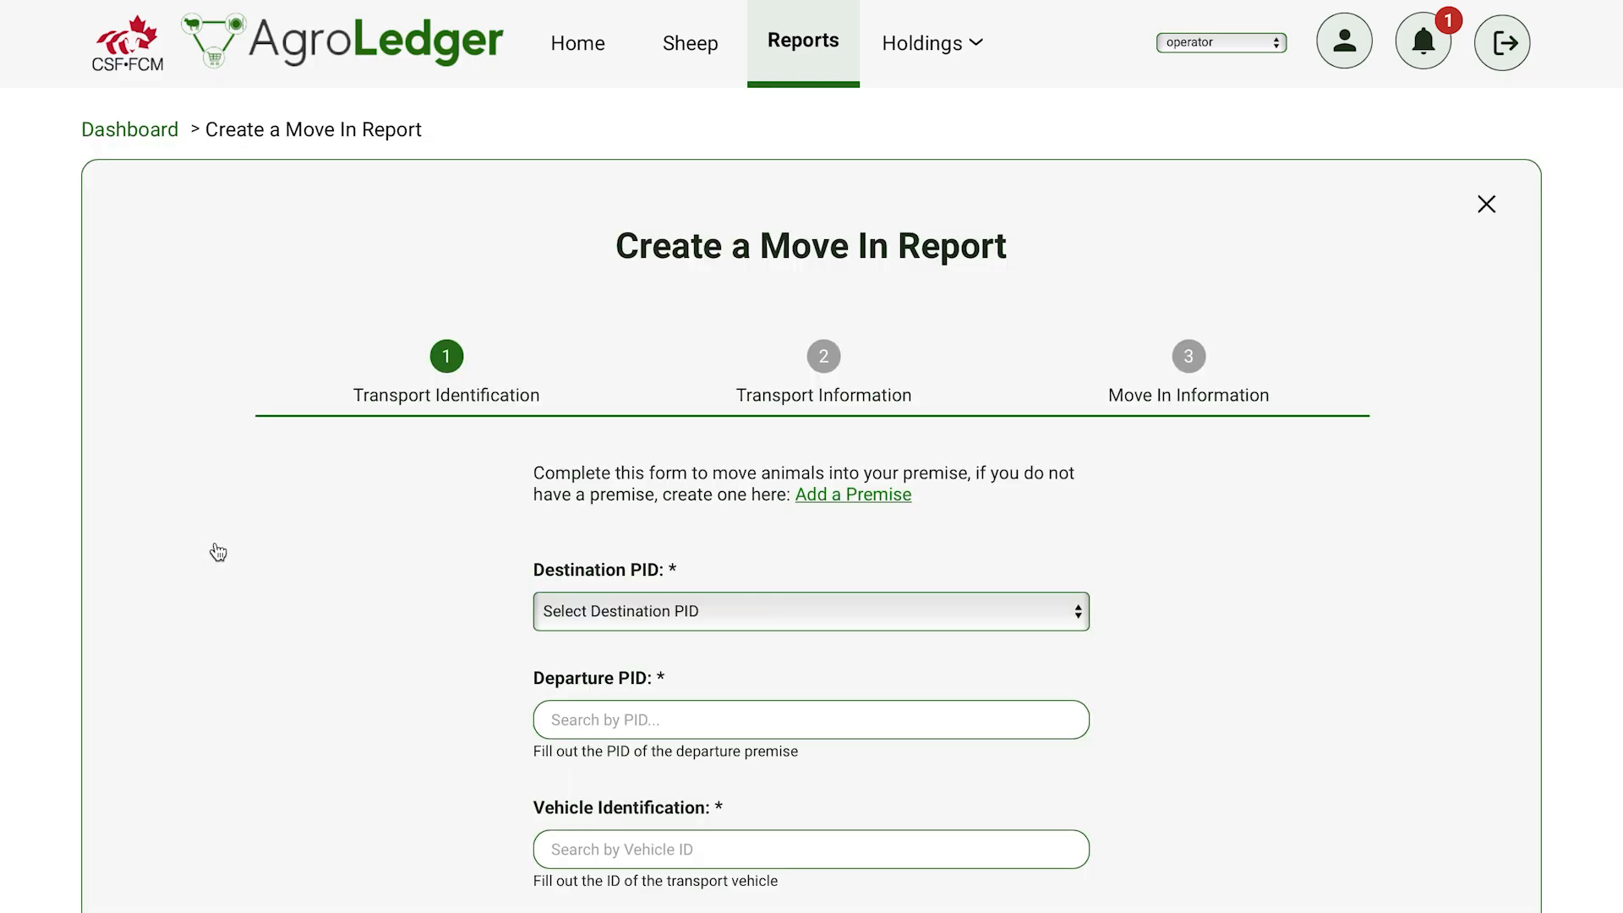
Step: Fill in the transport identification with destination NS234567 - My Abattoir, departure My Farm - NS123456 and vehicle Livestock Trailer - ABC 123, and continue
type("my")
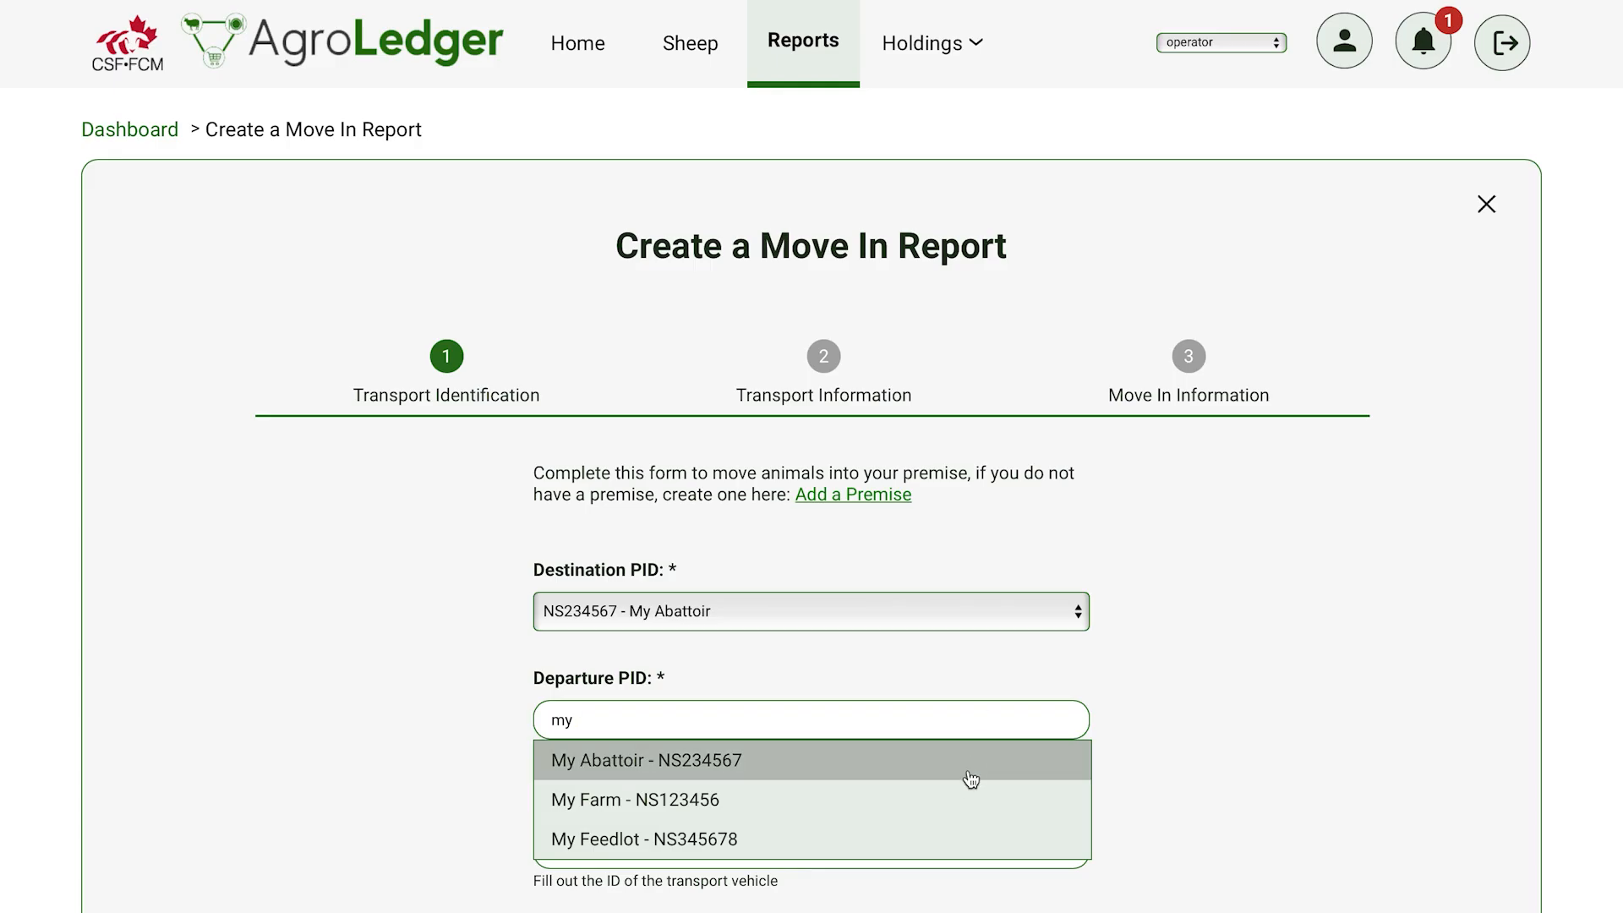
left_click(942, 808)
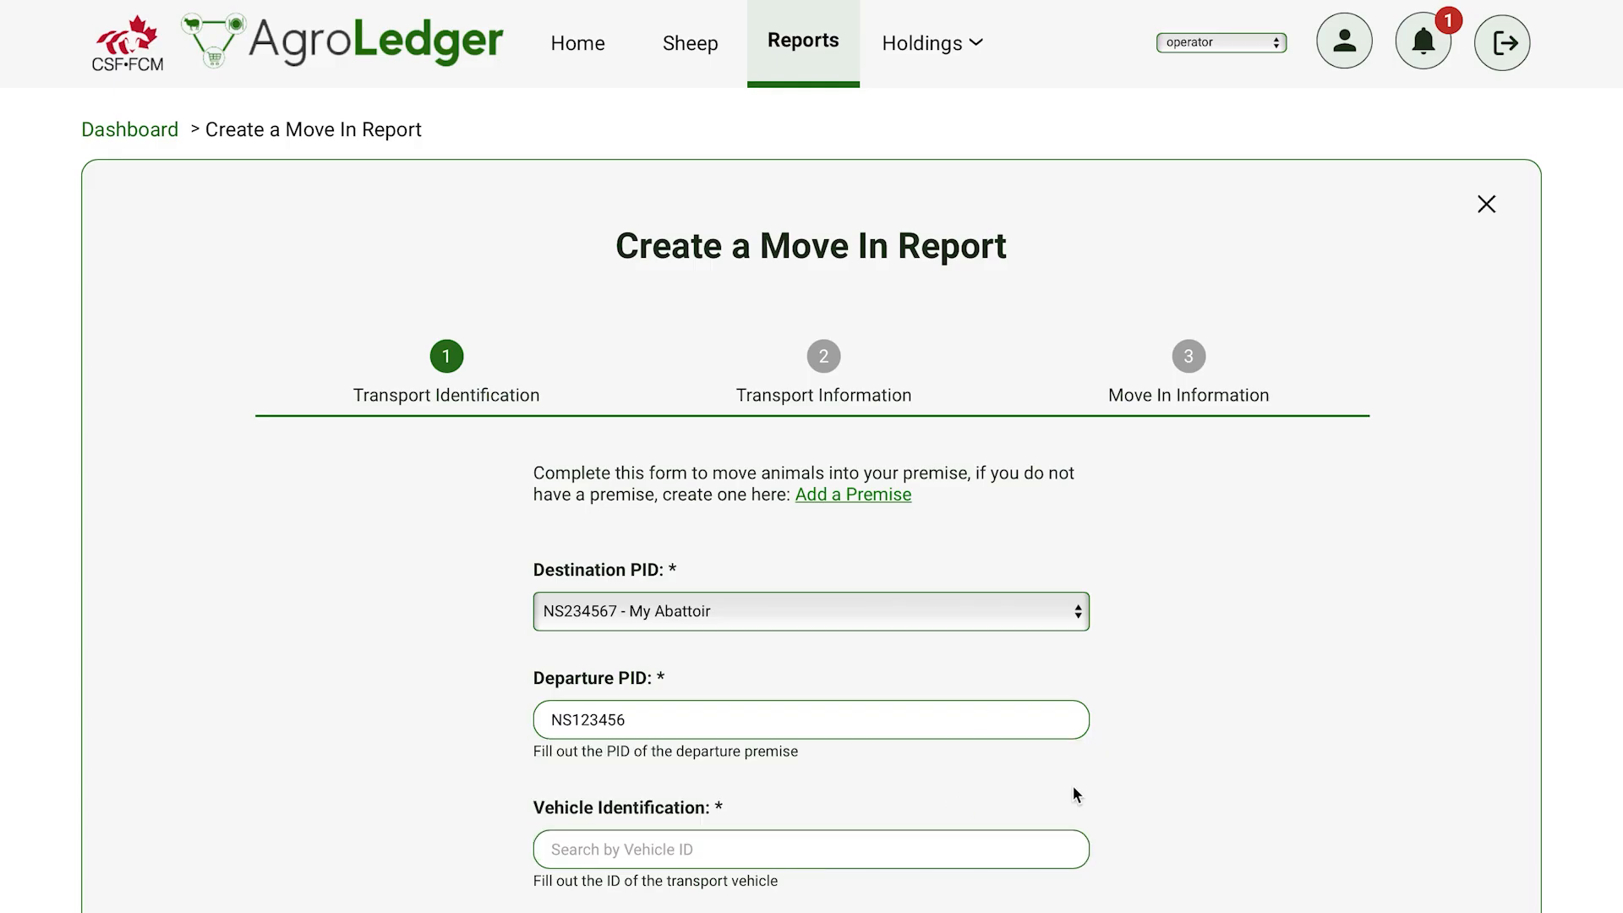
scroll(1073, 786, "down", 1)
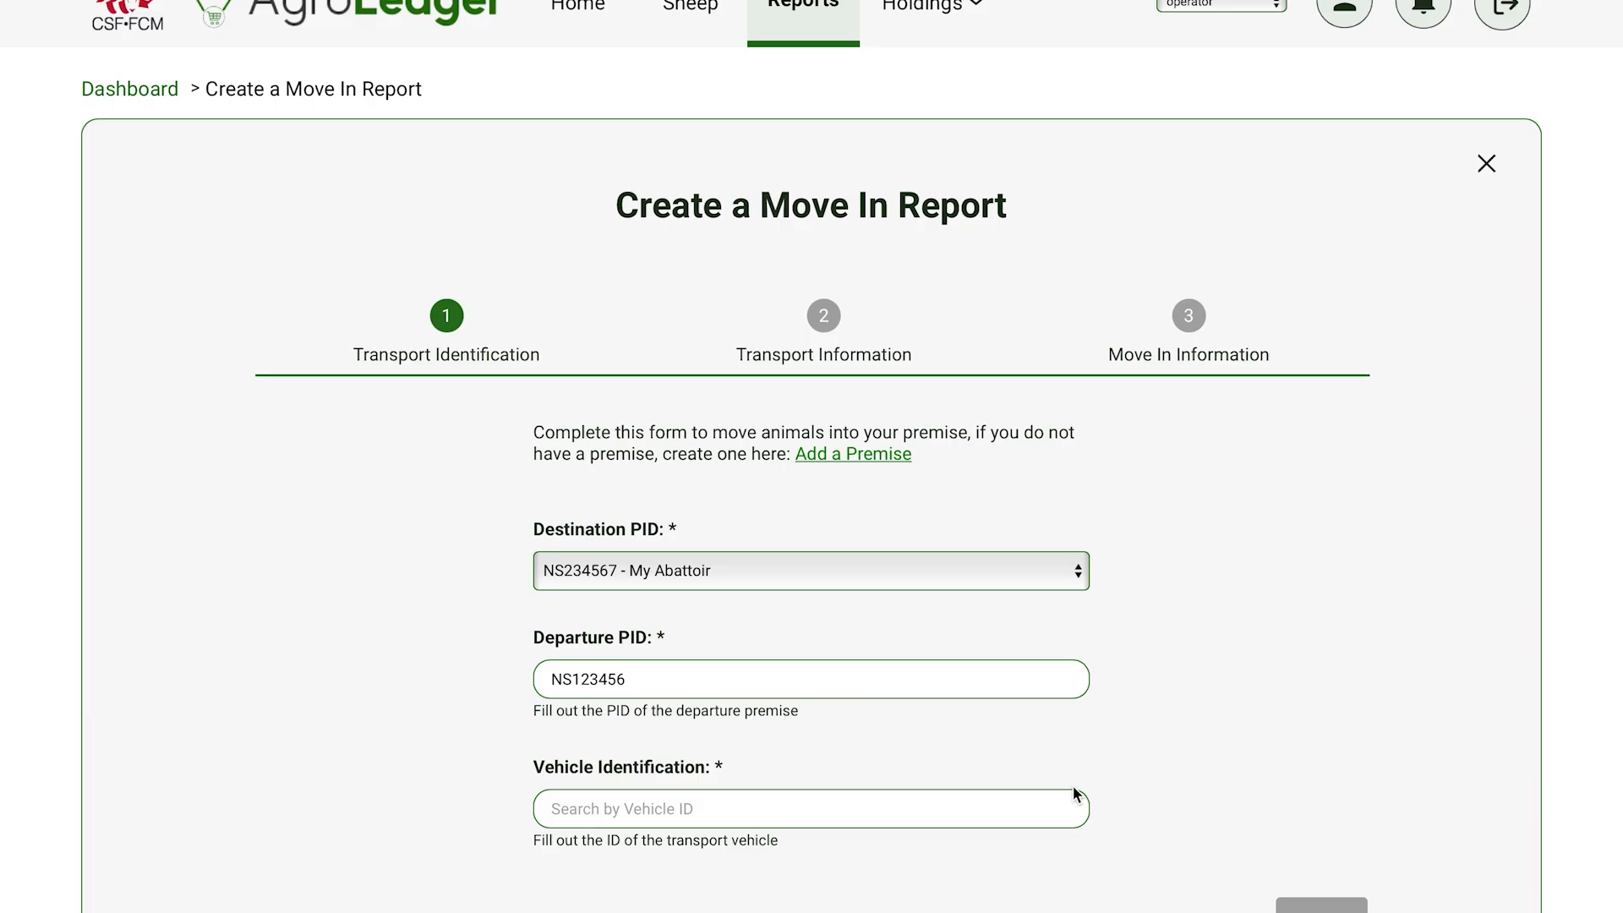
left_click(926, 810)
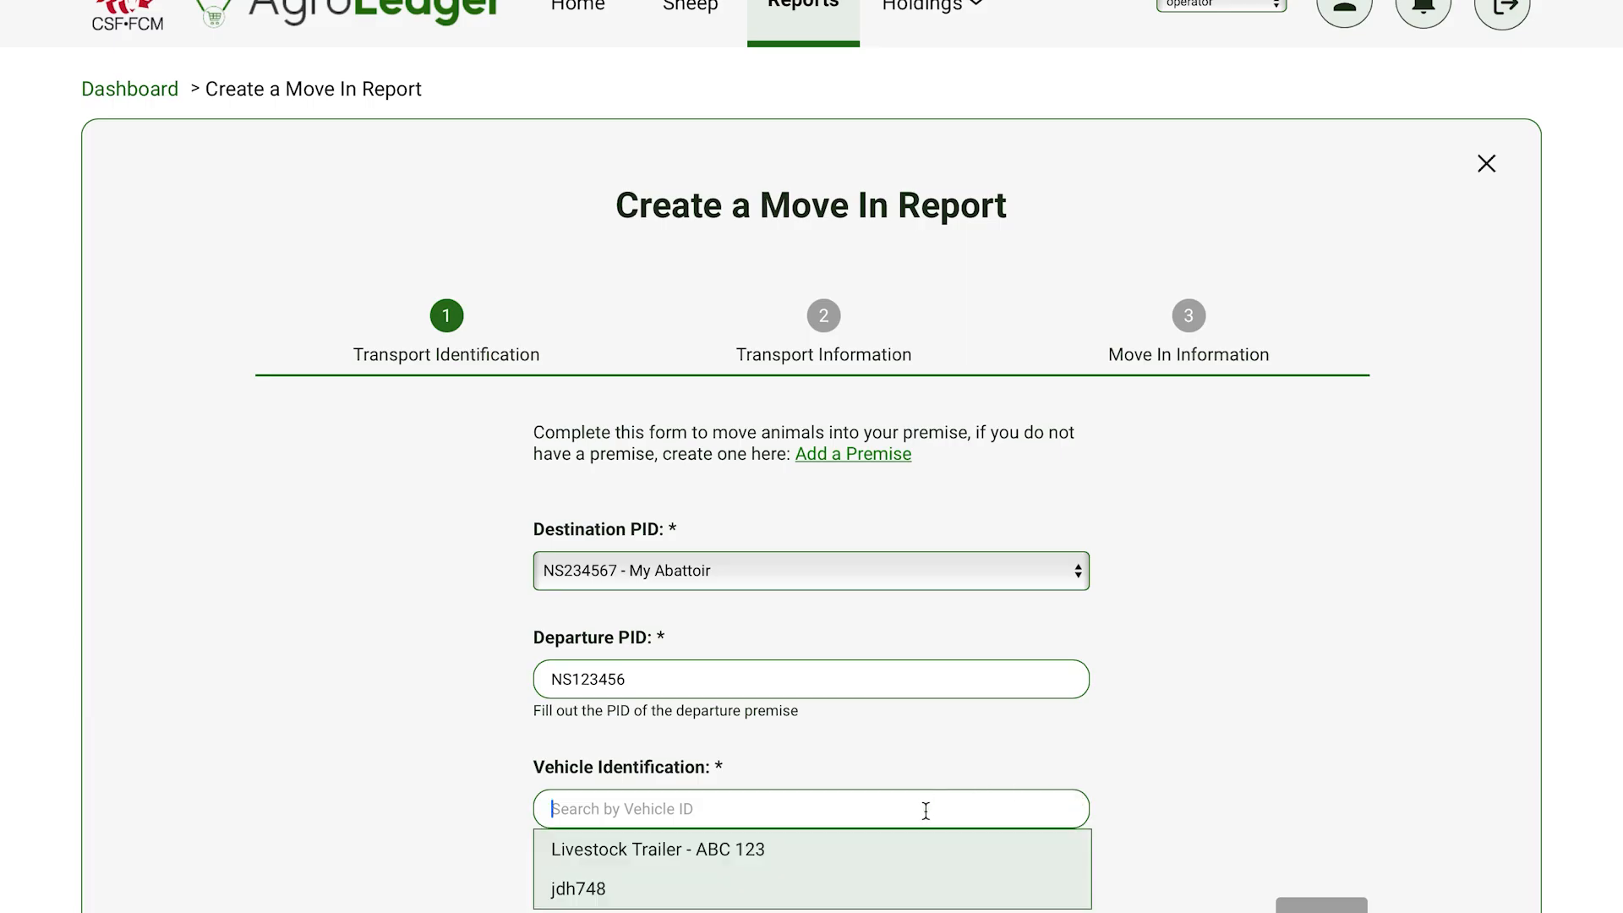
left_click(905, 854)
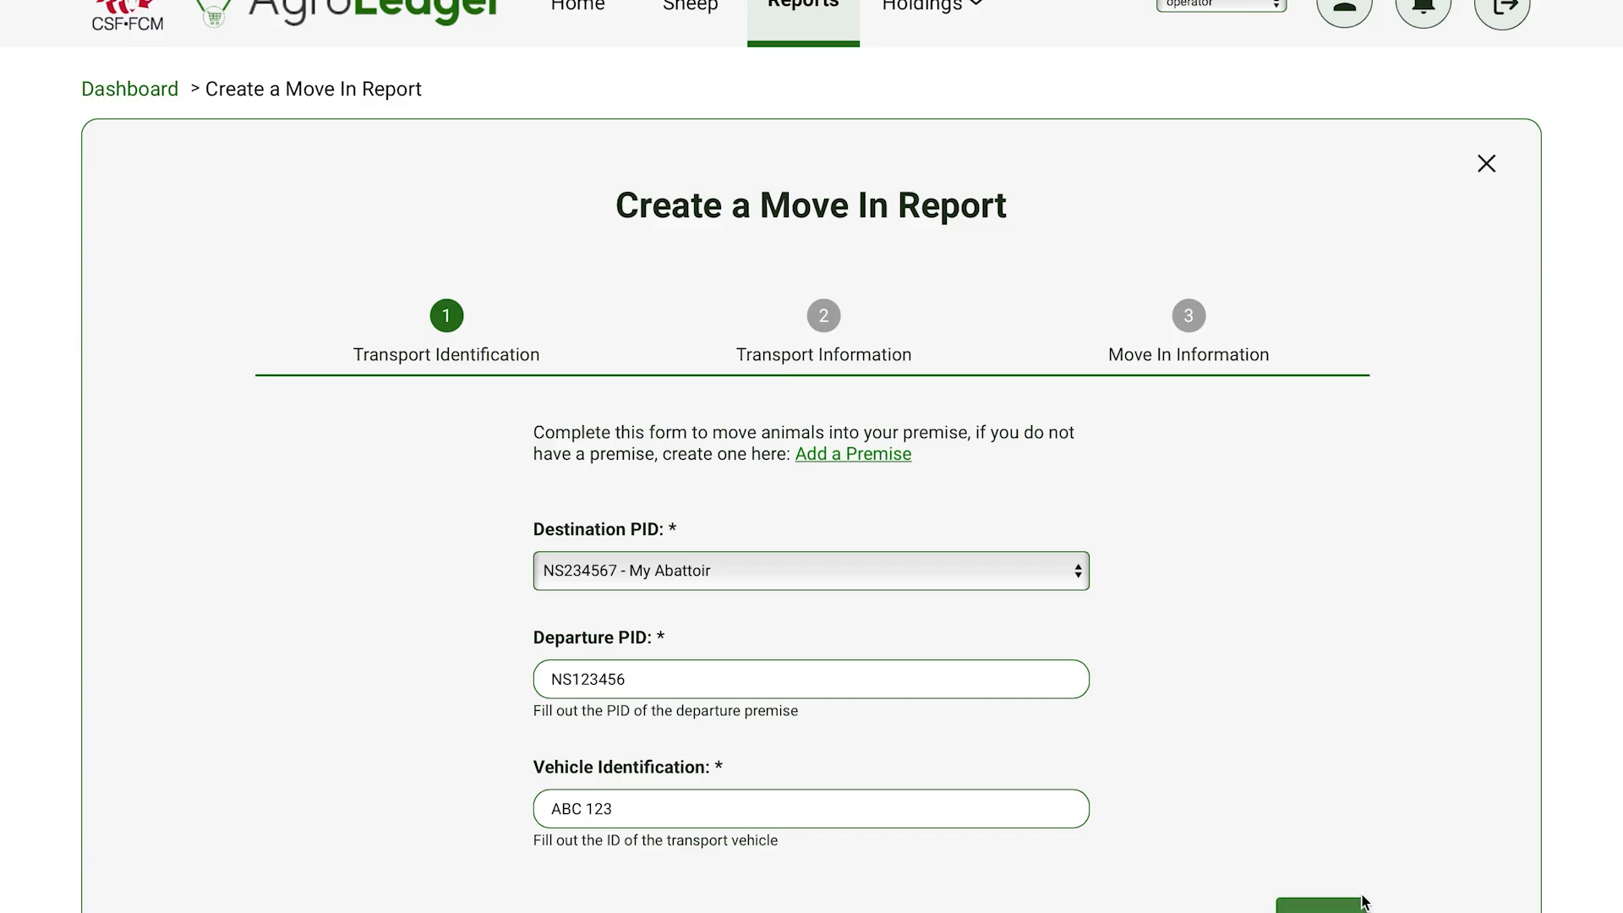
scroll(1378, 892, "down", 1)
left_click(1327, 836)
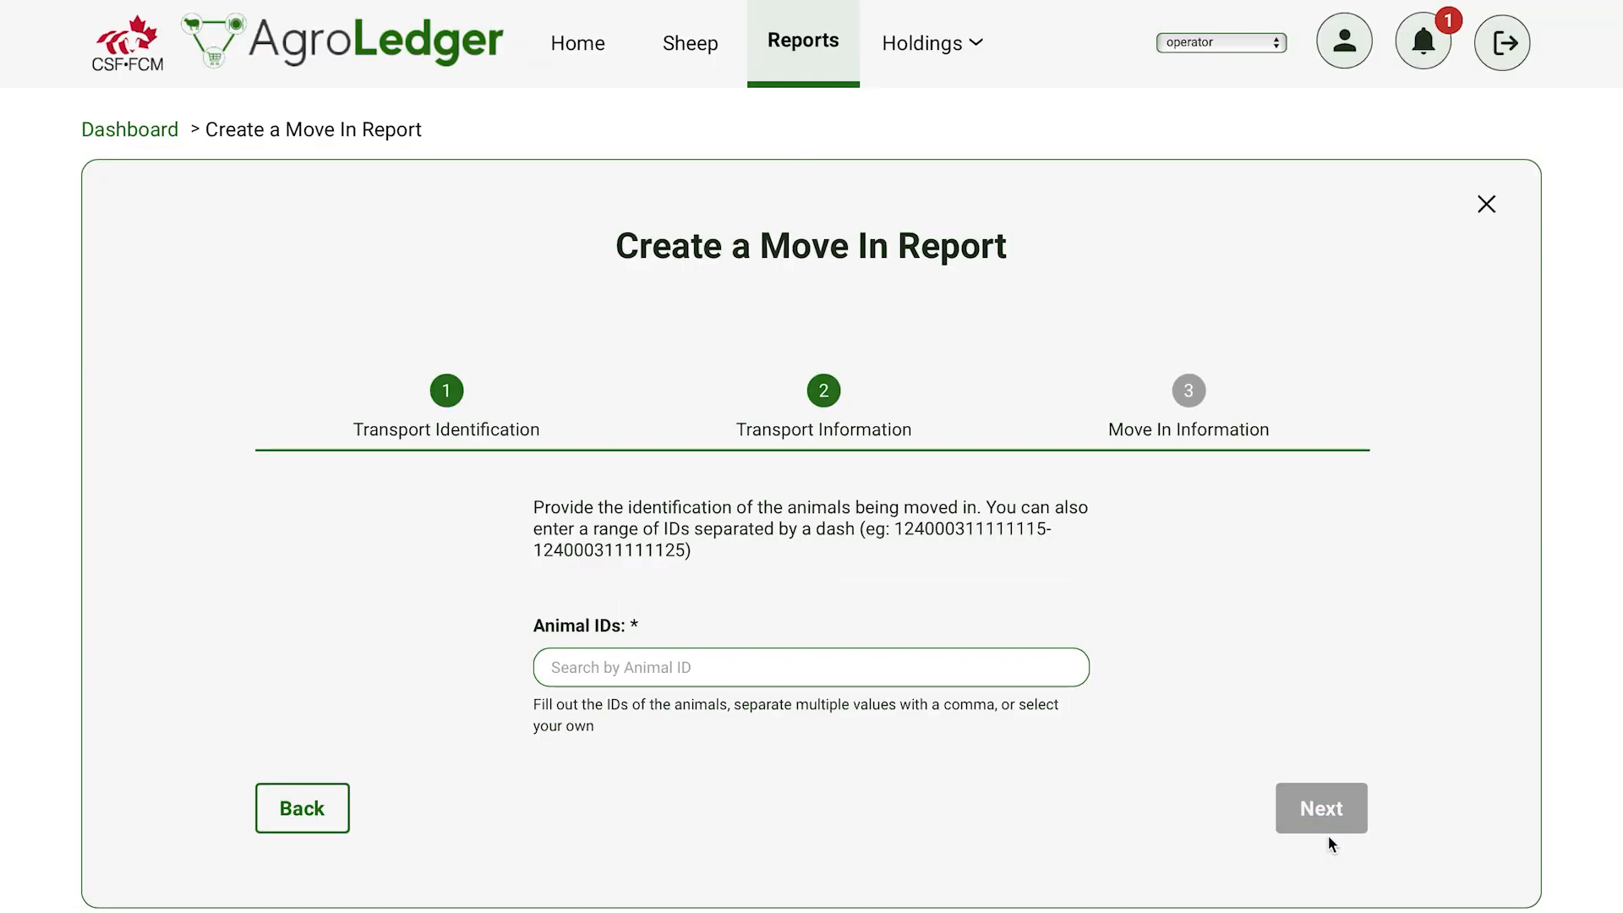
left_click(1046, 685)
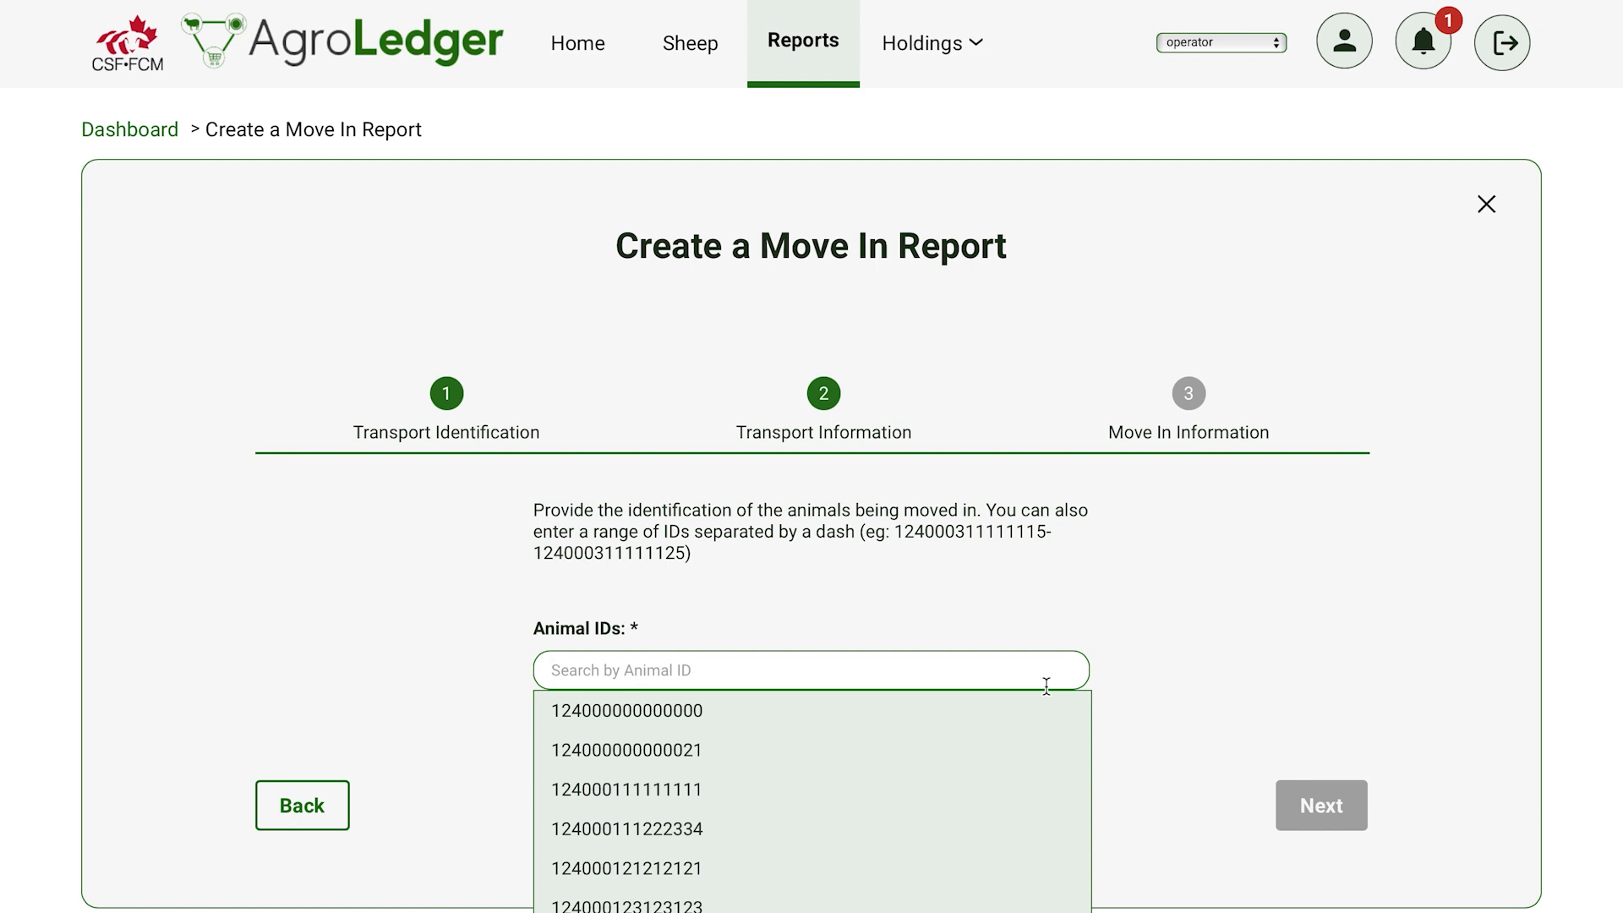
left_click(1008, 818)
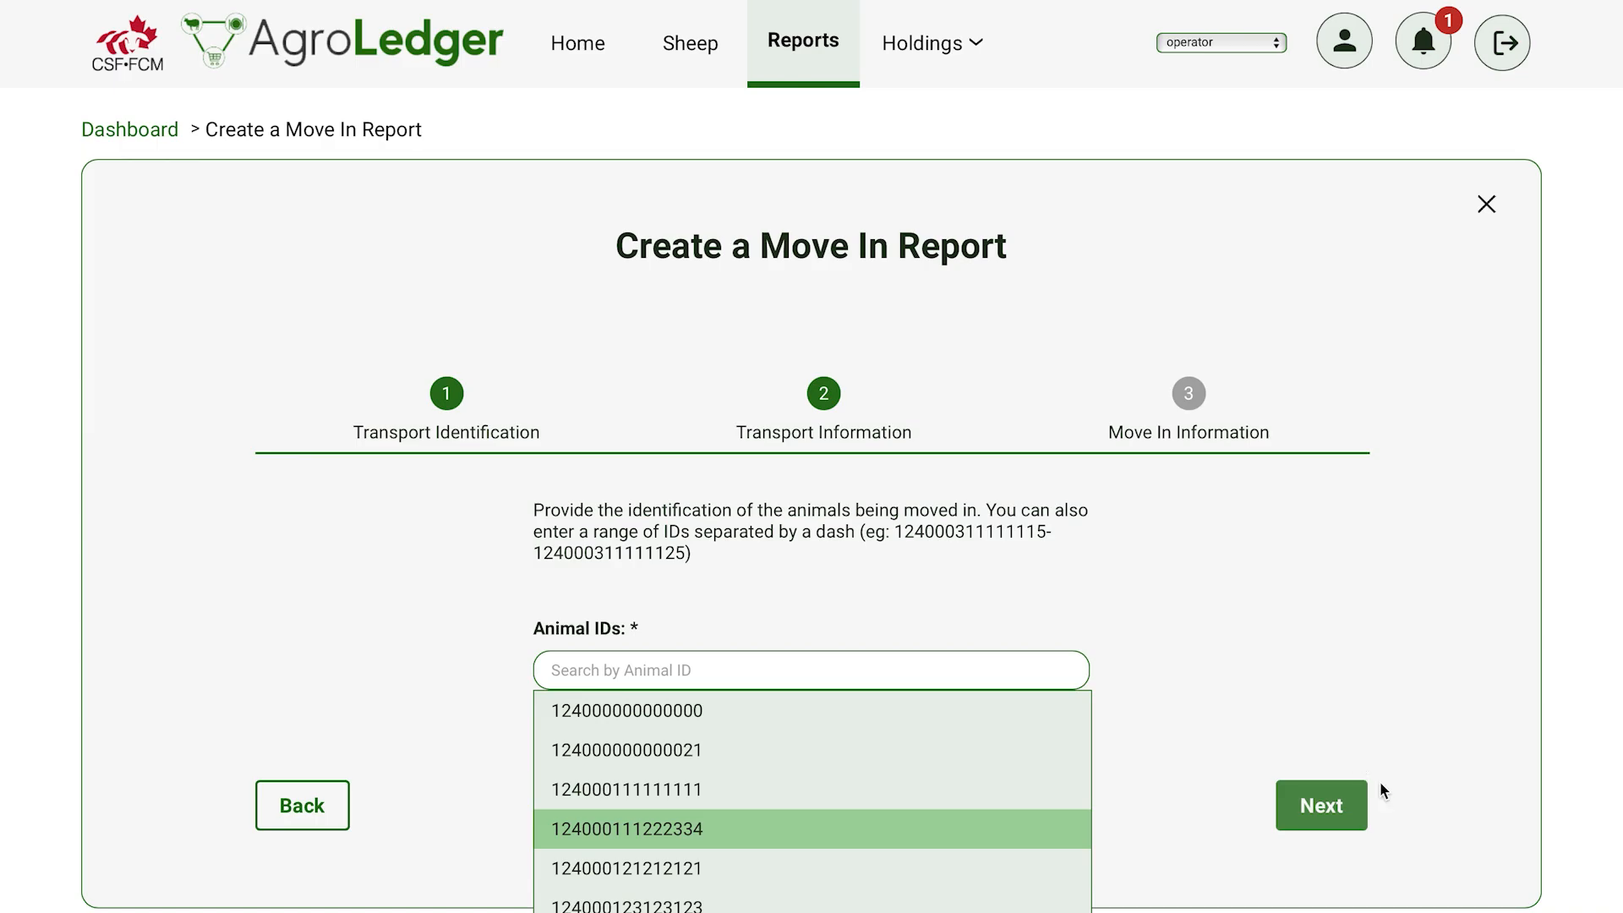
left_click(1323, 806)
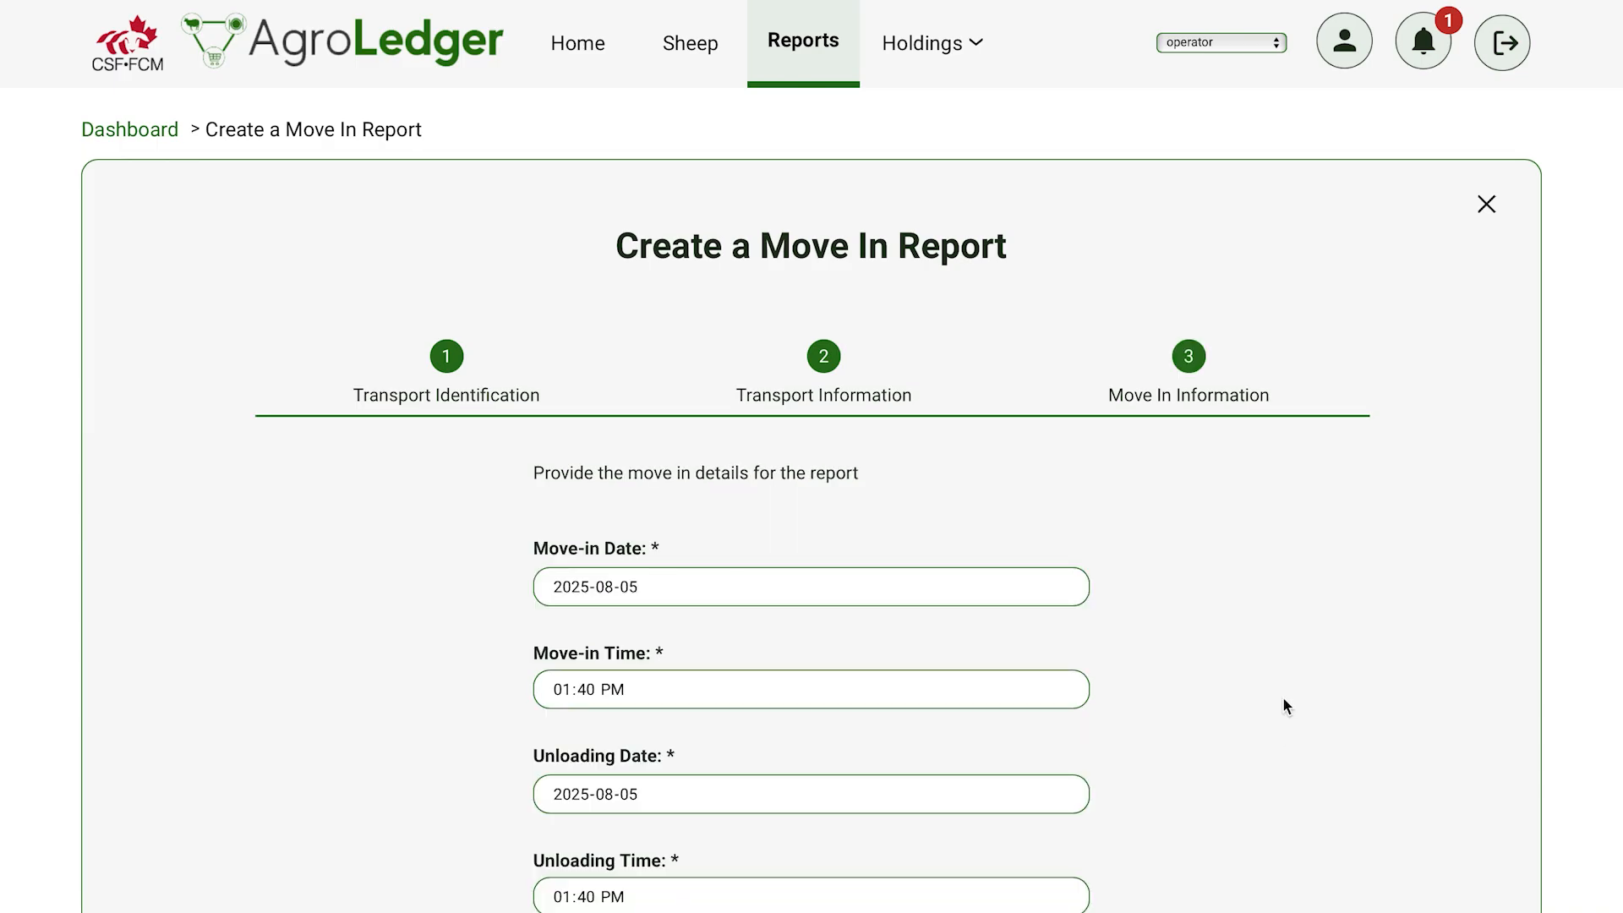
scroll(1284, 700, "down", 2)
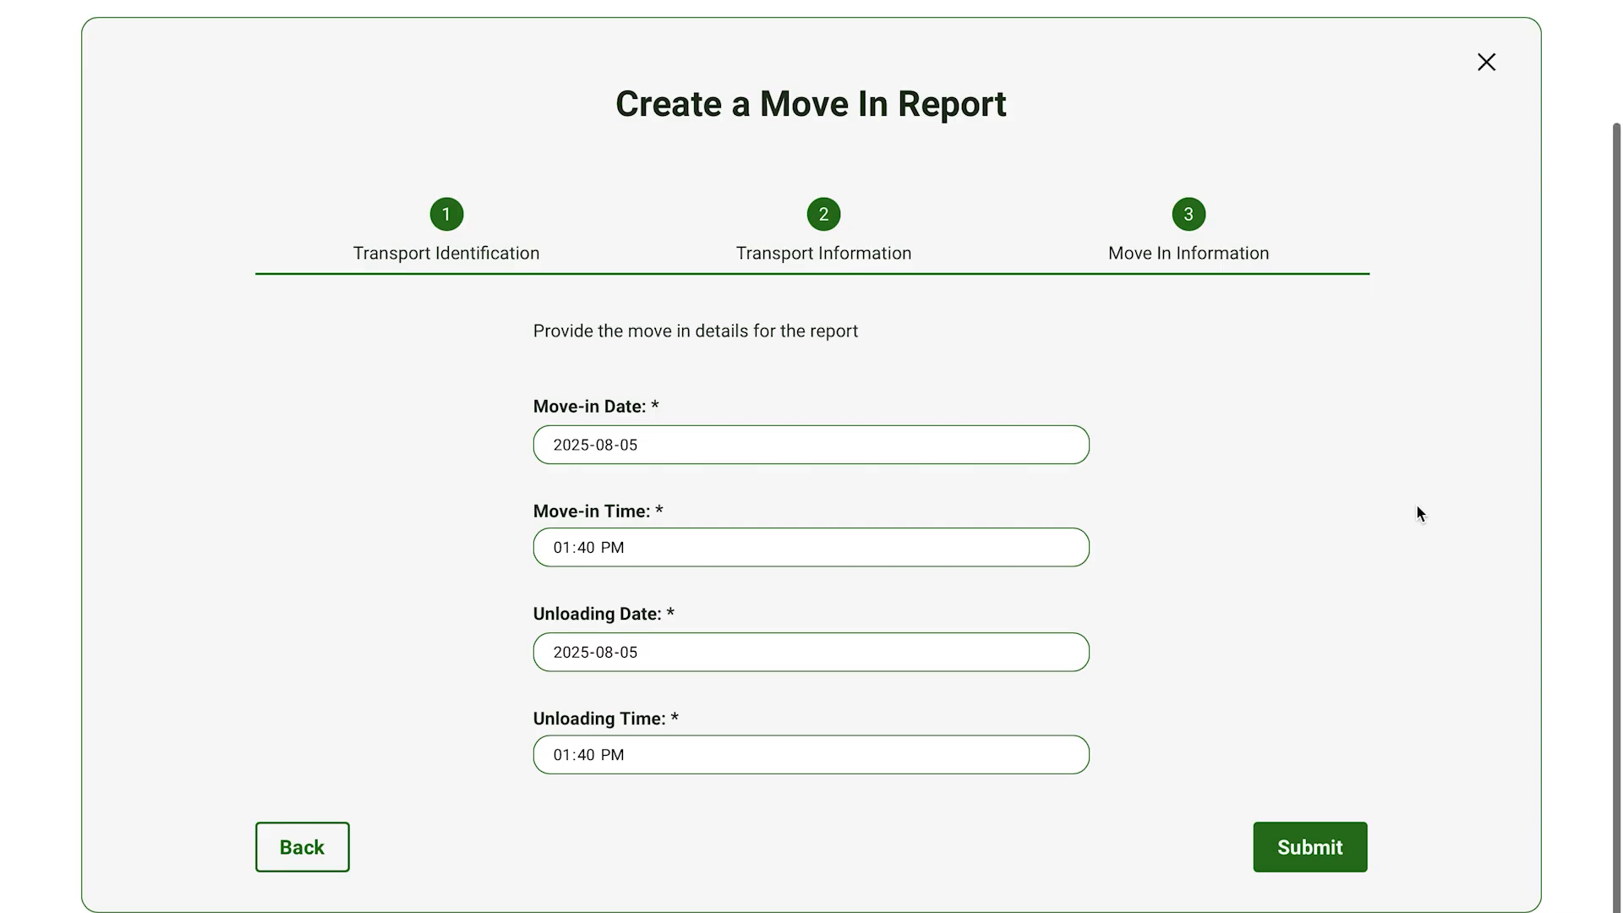
Step: Leave the manual form without submitting, reopen the Move-in reports and start creating a report by CSV
scroll(1134, 338, "up", 2)
left_click(807, 32)
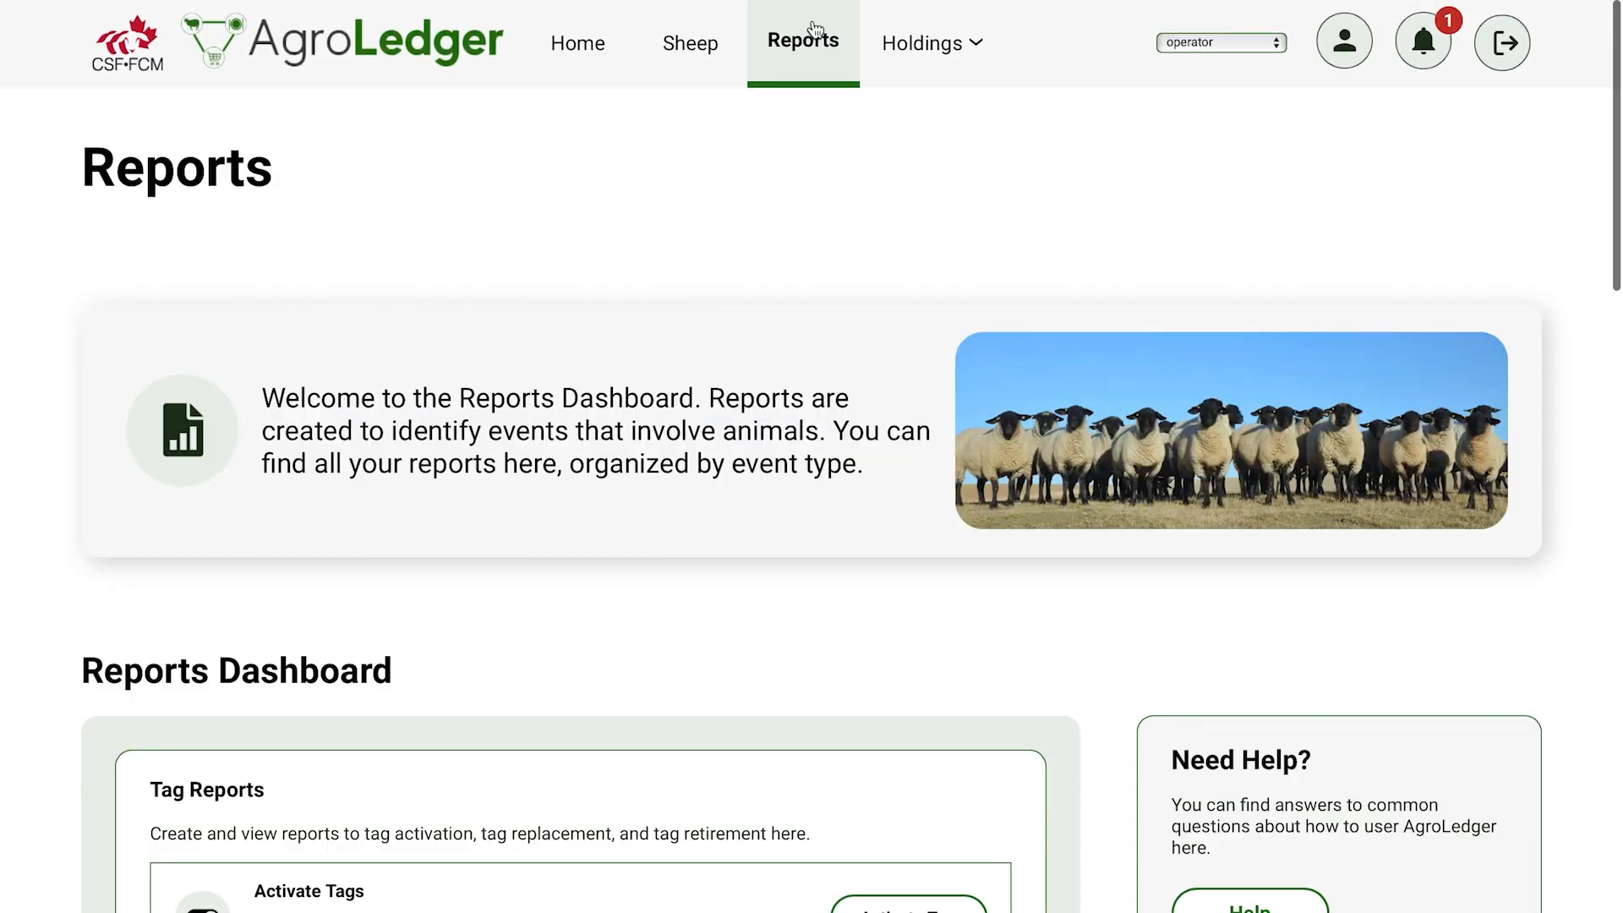
scroll(816, 410, "down", 7)
scroll(824, 419, "down", 4)
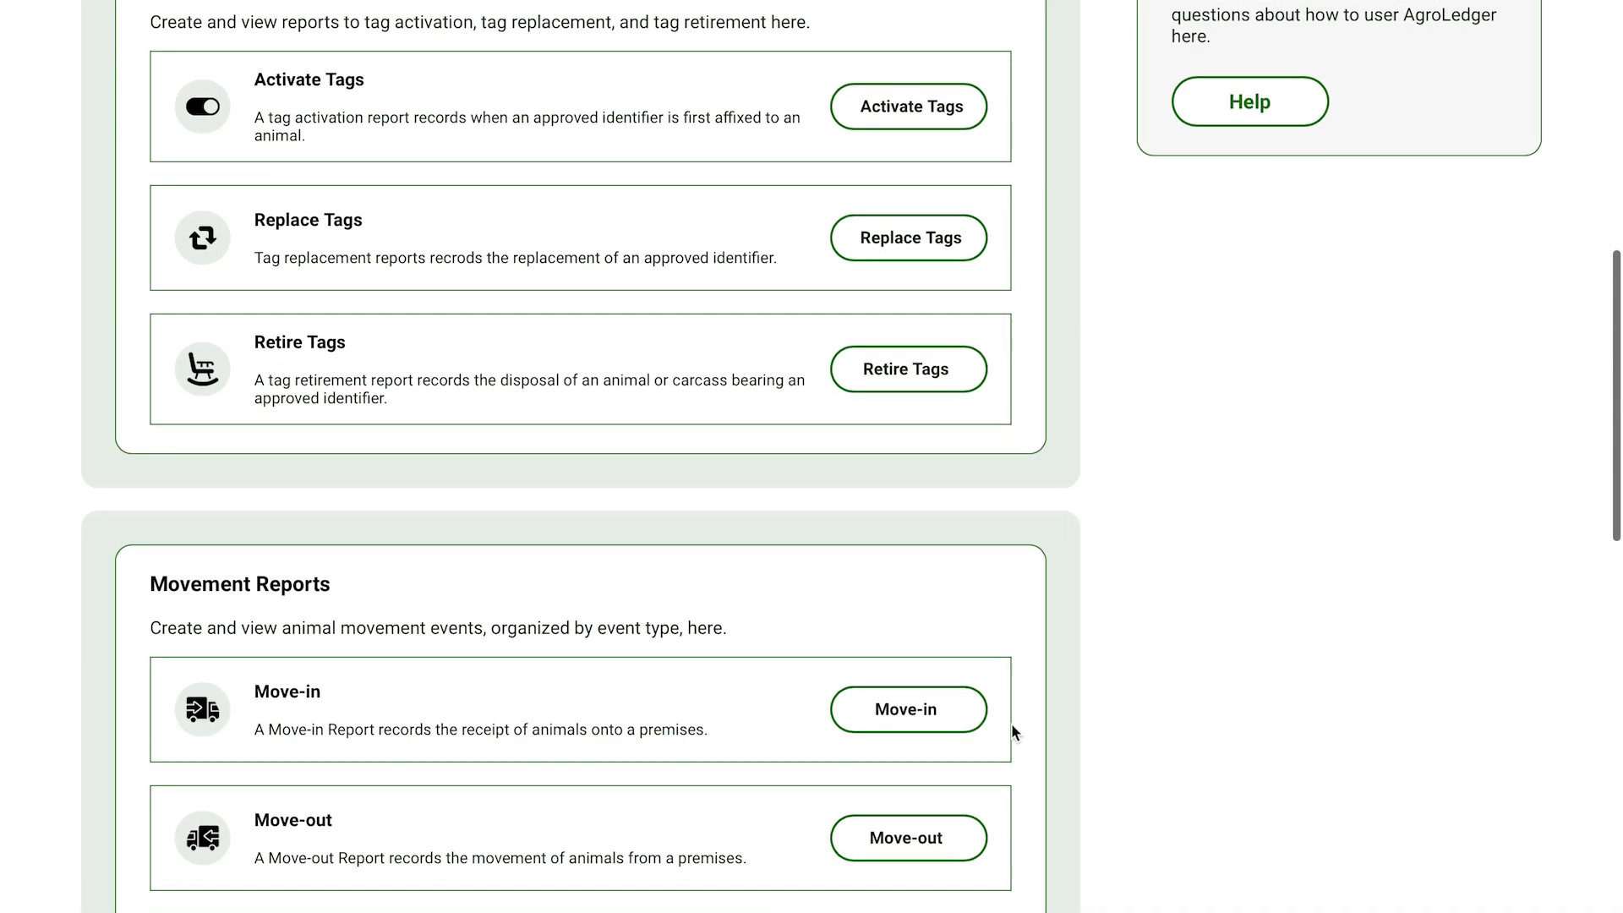
scroll(1011, 723, "down", 4)
left_click(938, 368)
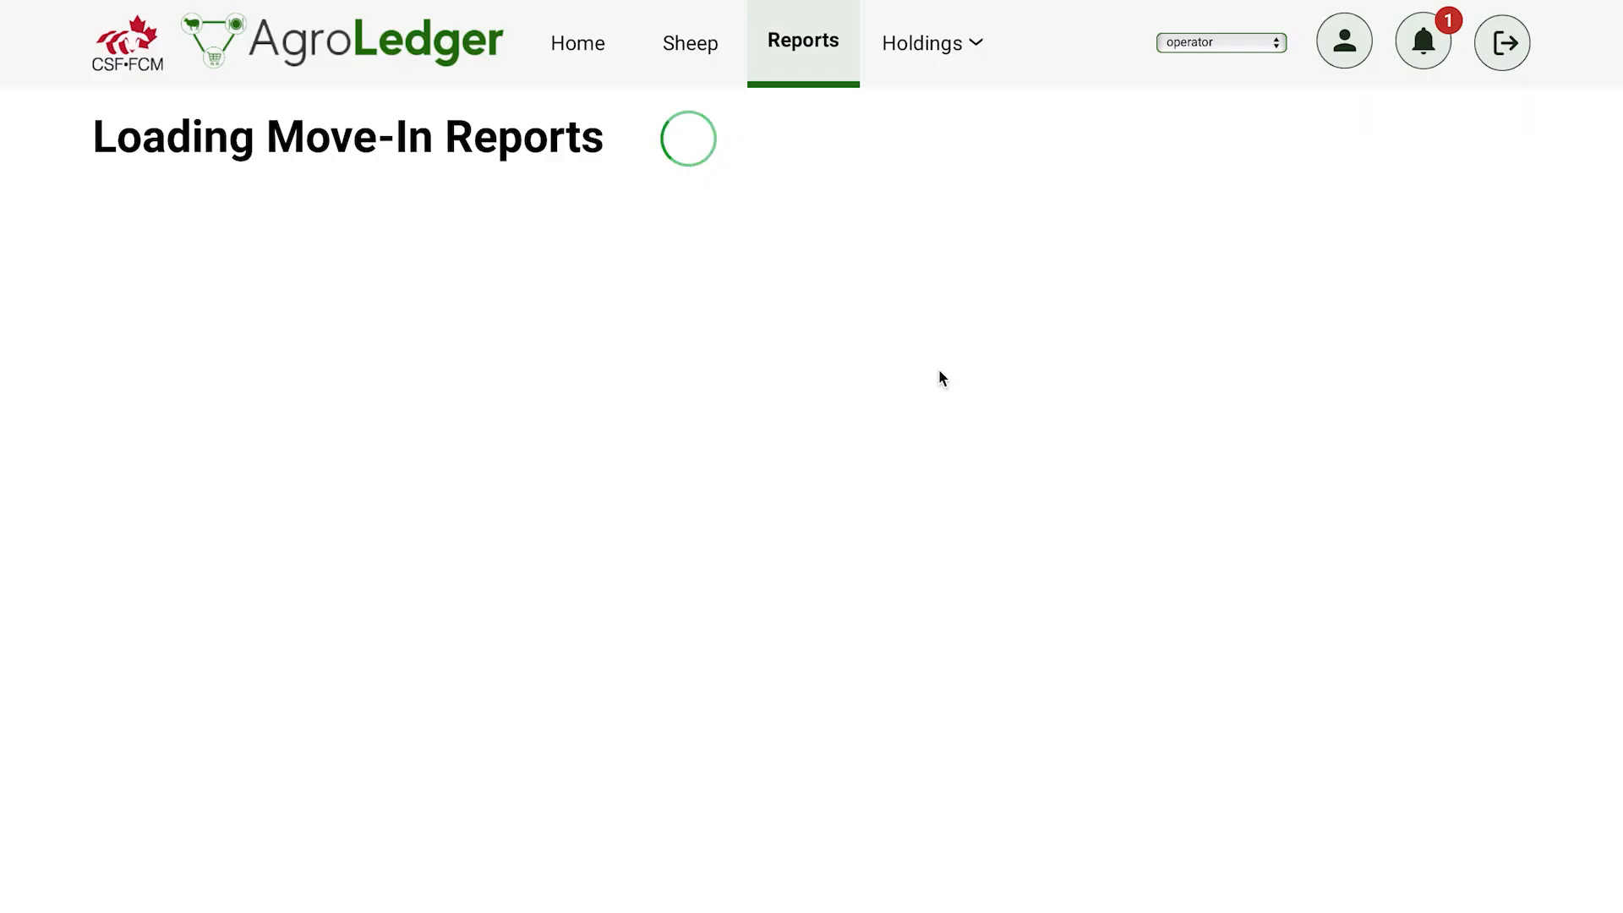
left_click(457, 538)
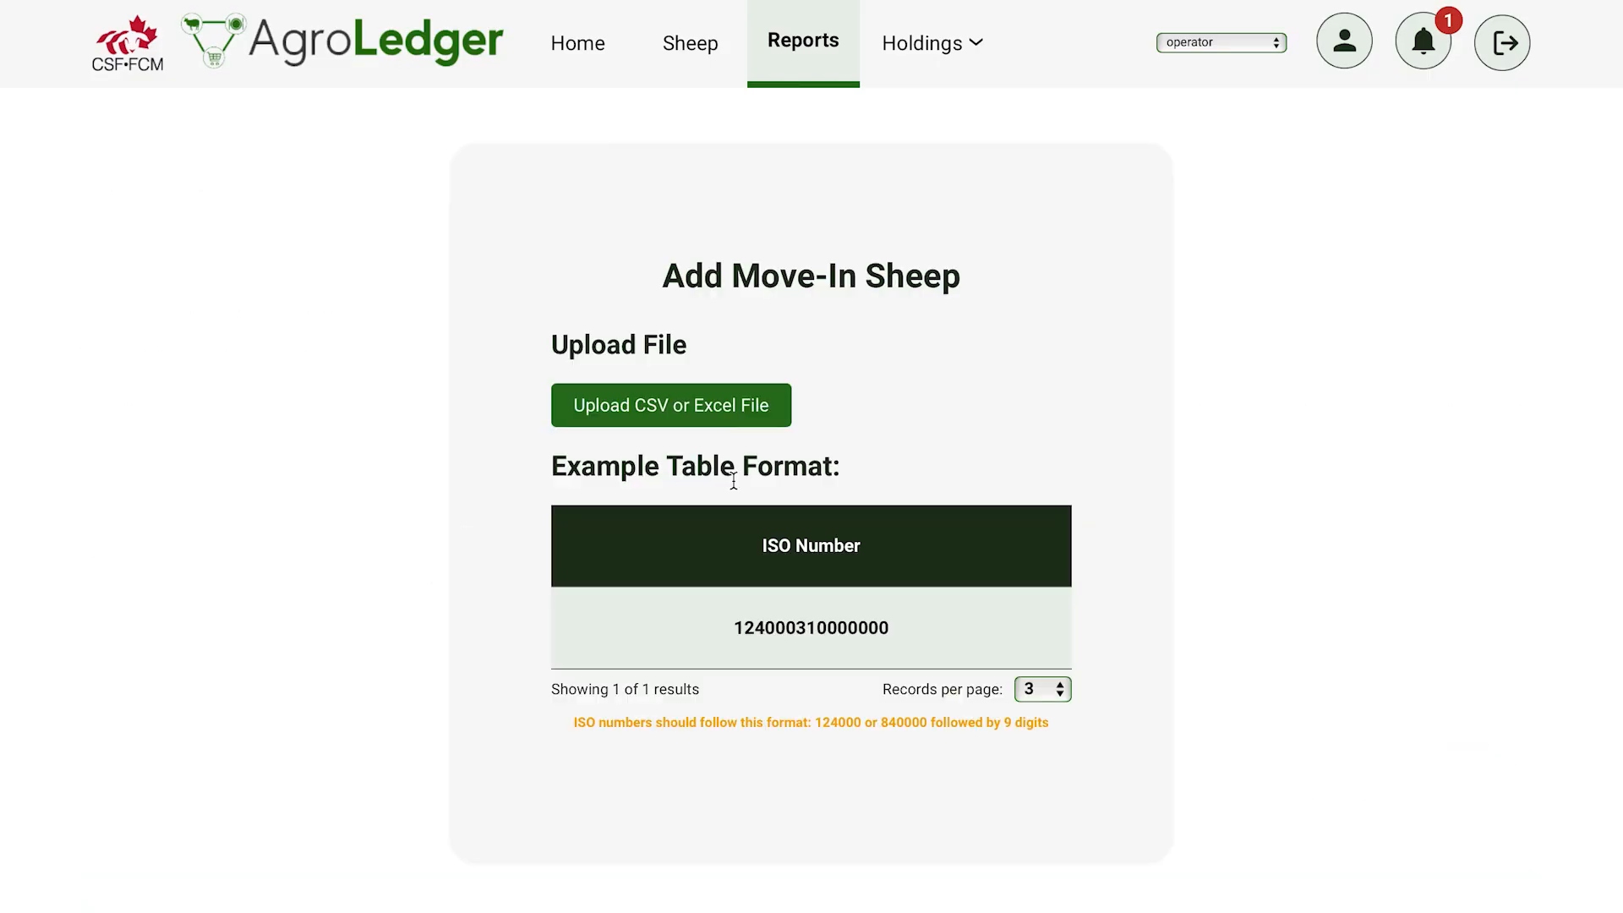
Step: Upload the file sheep - Sheet1-6.csv, map the ISO Number header to the CISP # column and confirm the headers
left_click(744, 409)
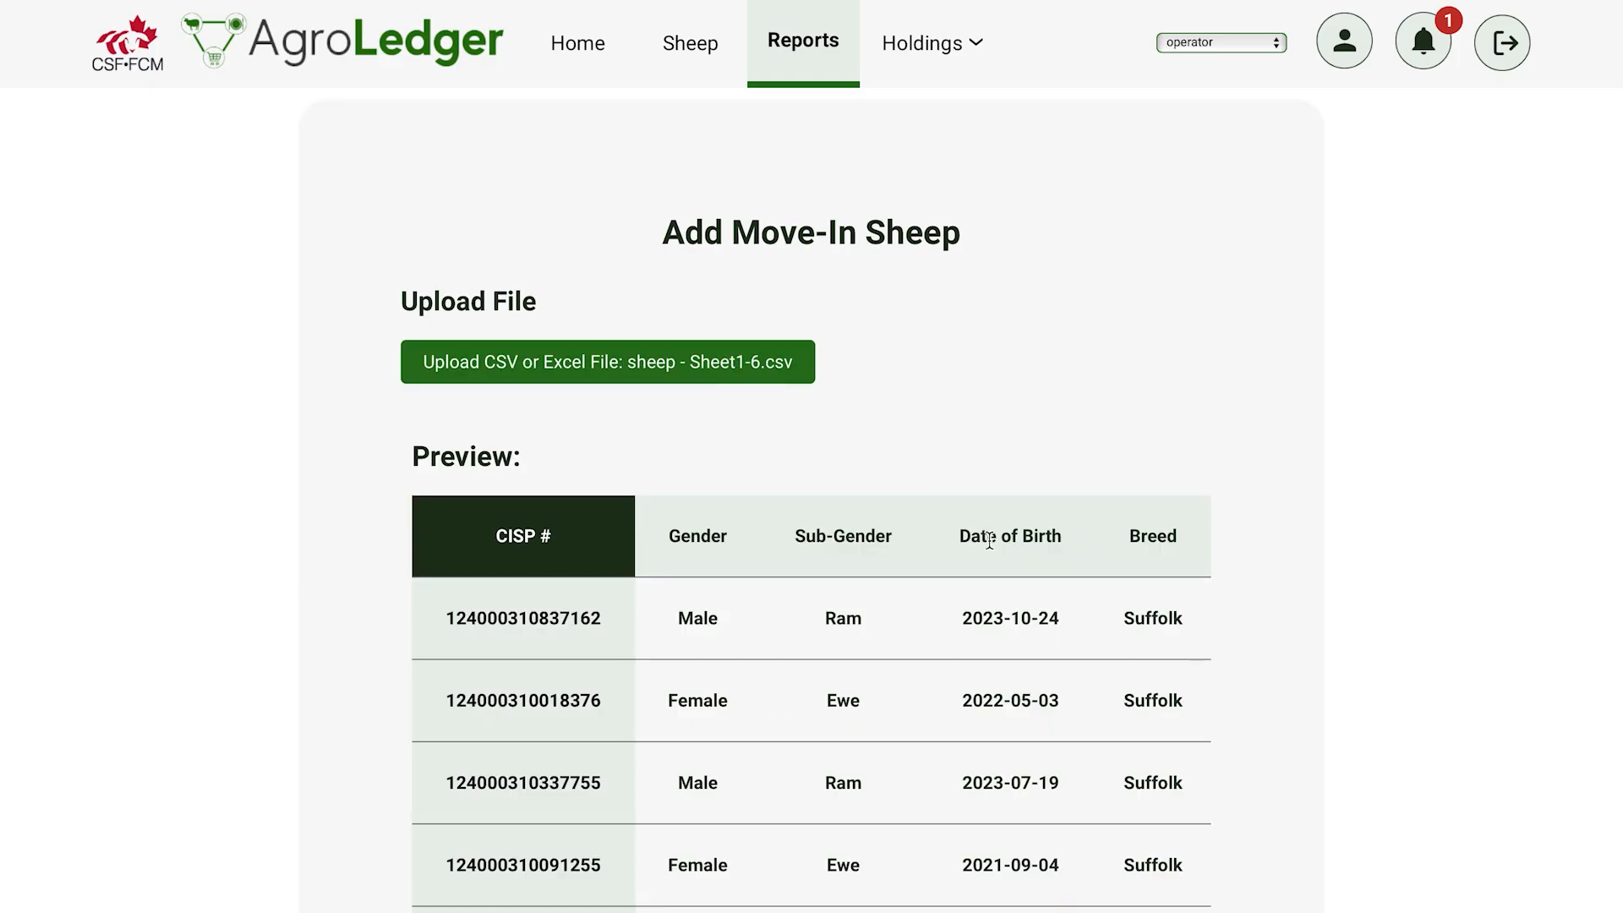
scroll(1326, 668, "down", 6)
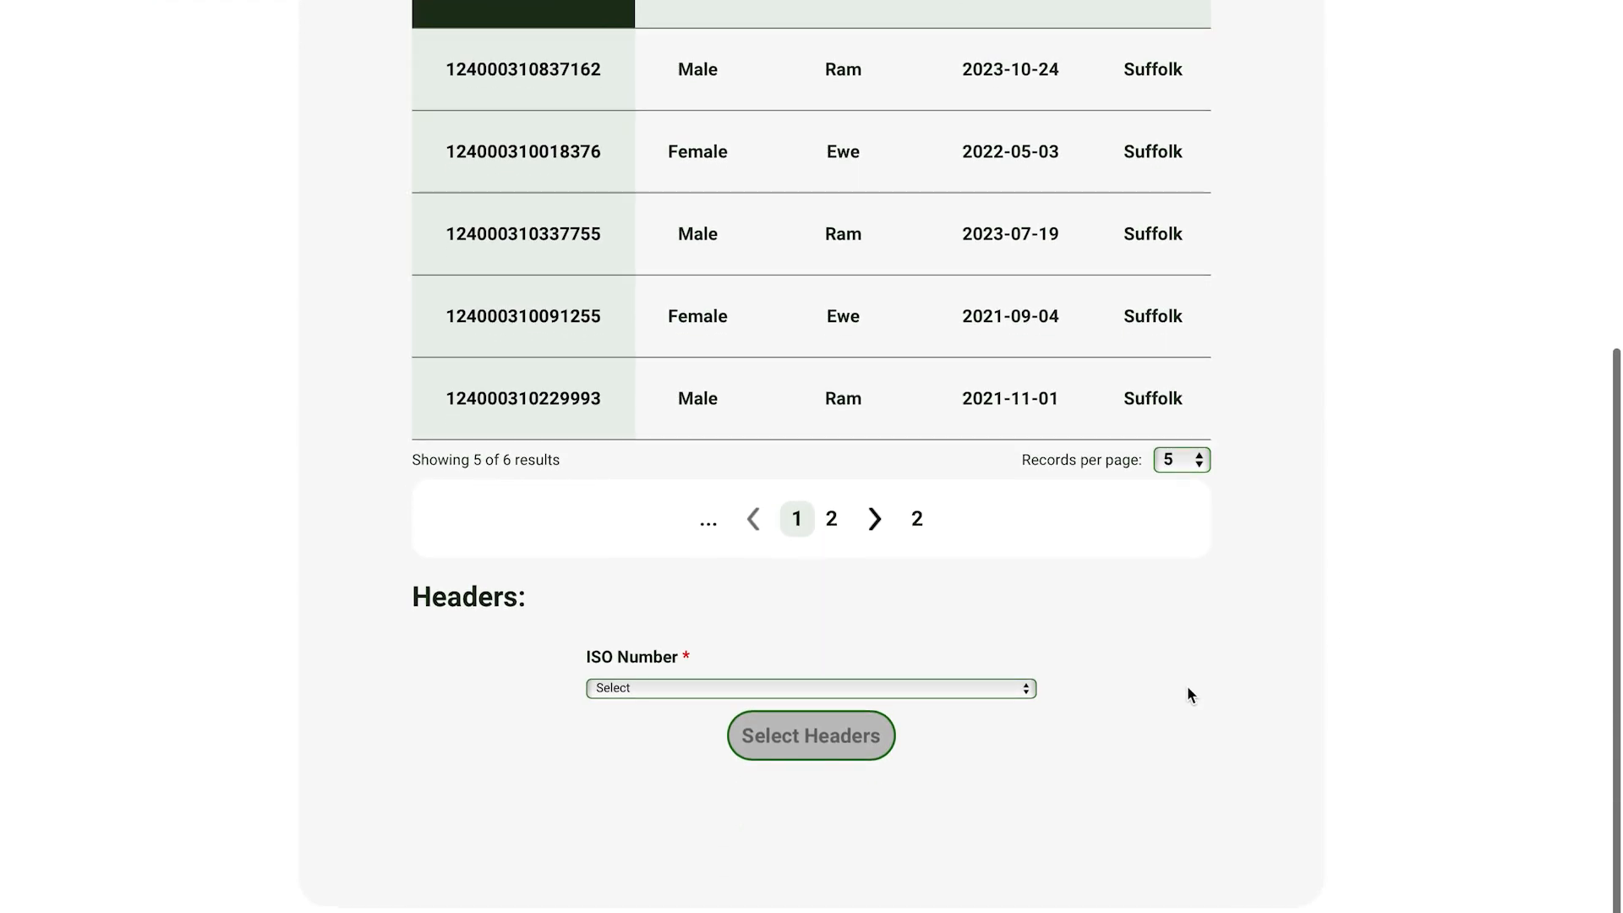
left_click(1027, 688)
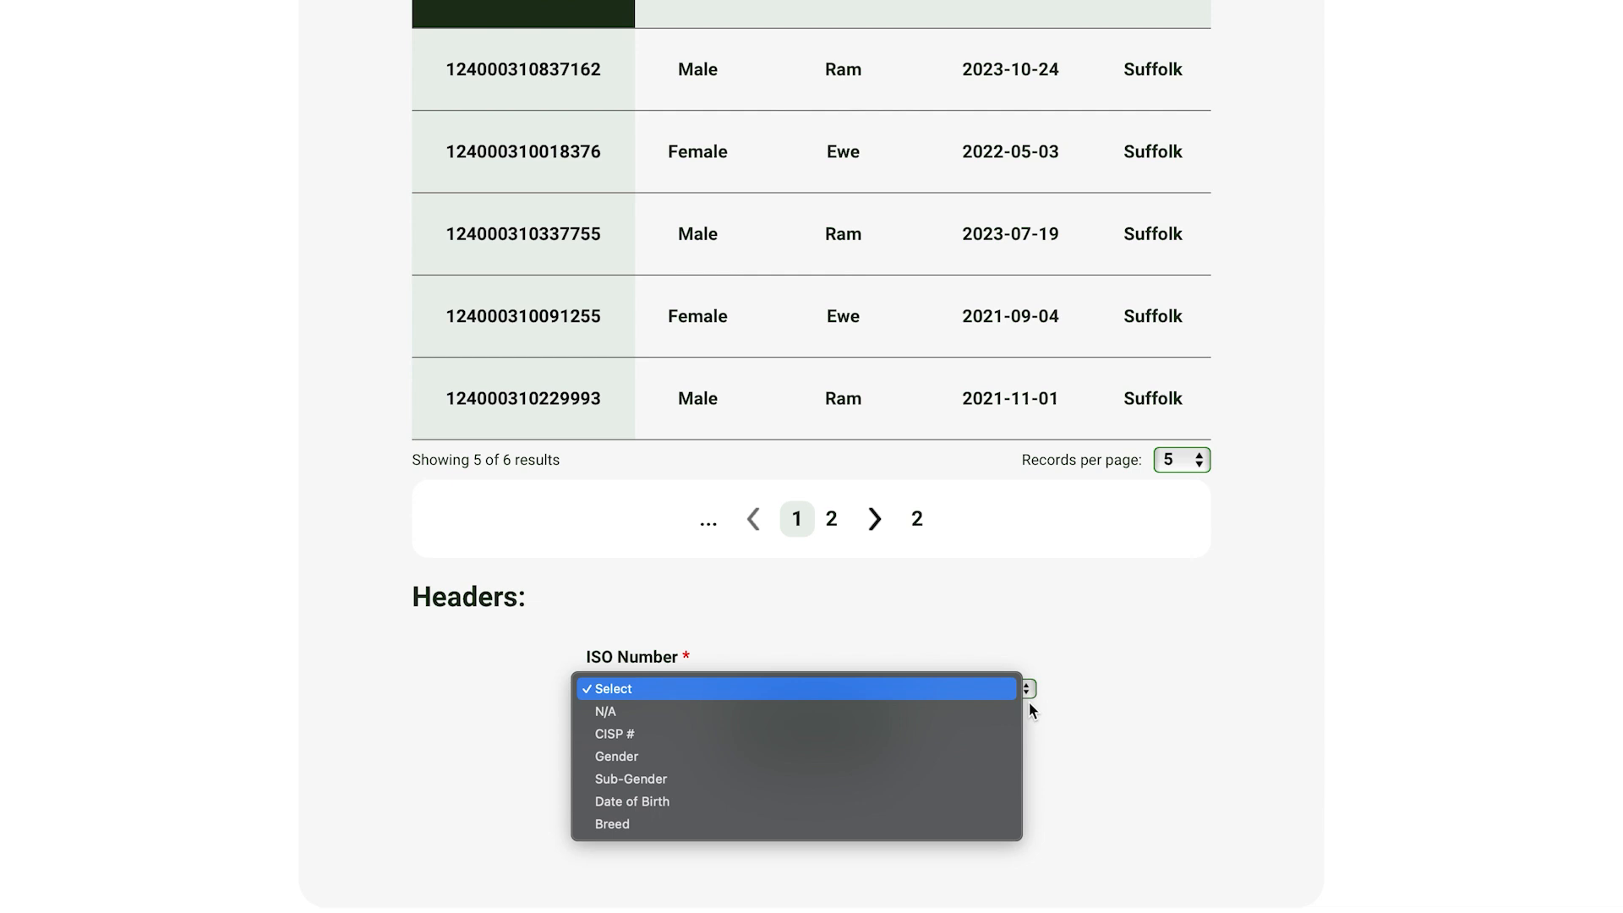
left_click(1006, 736)
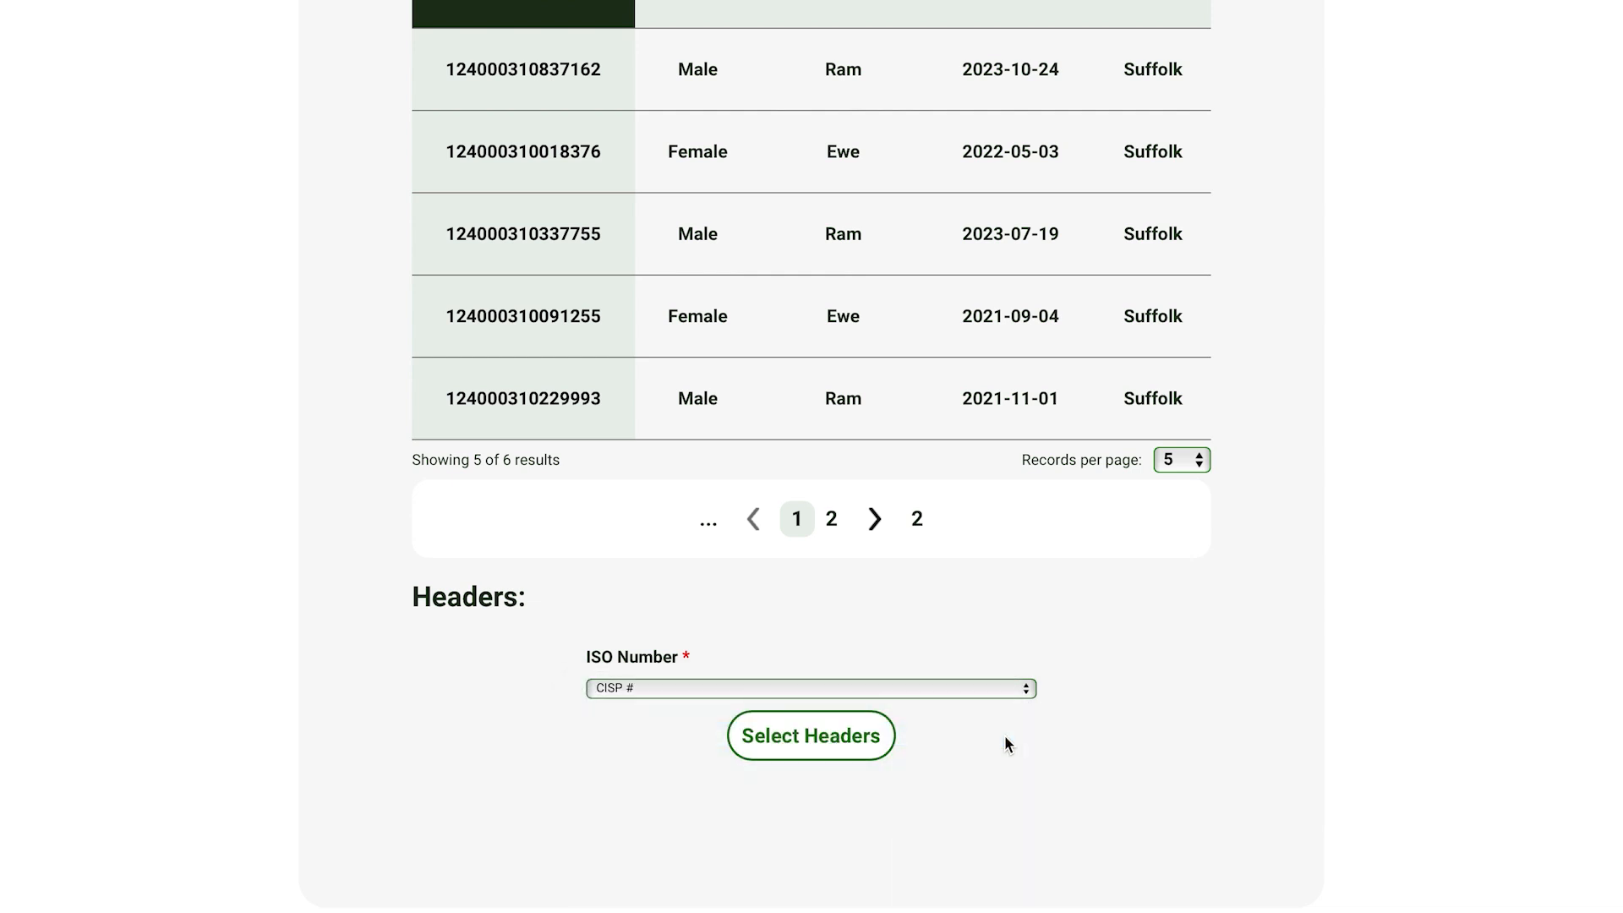
left_click(861, 739)
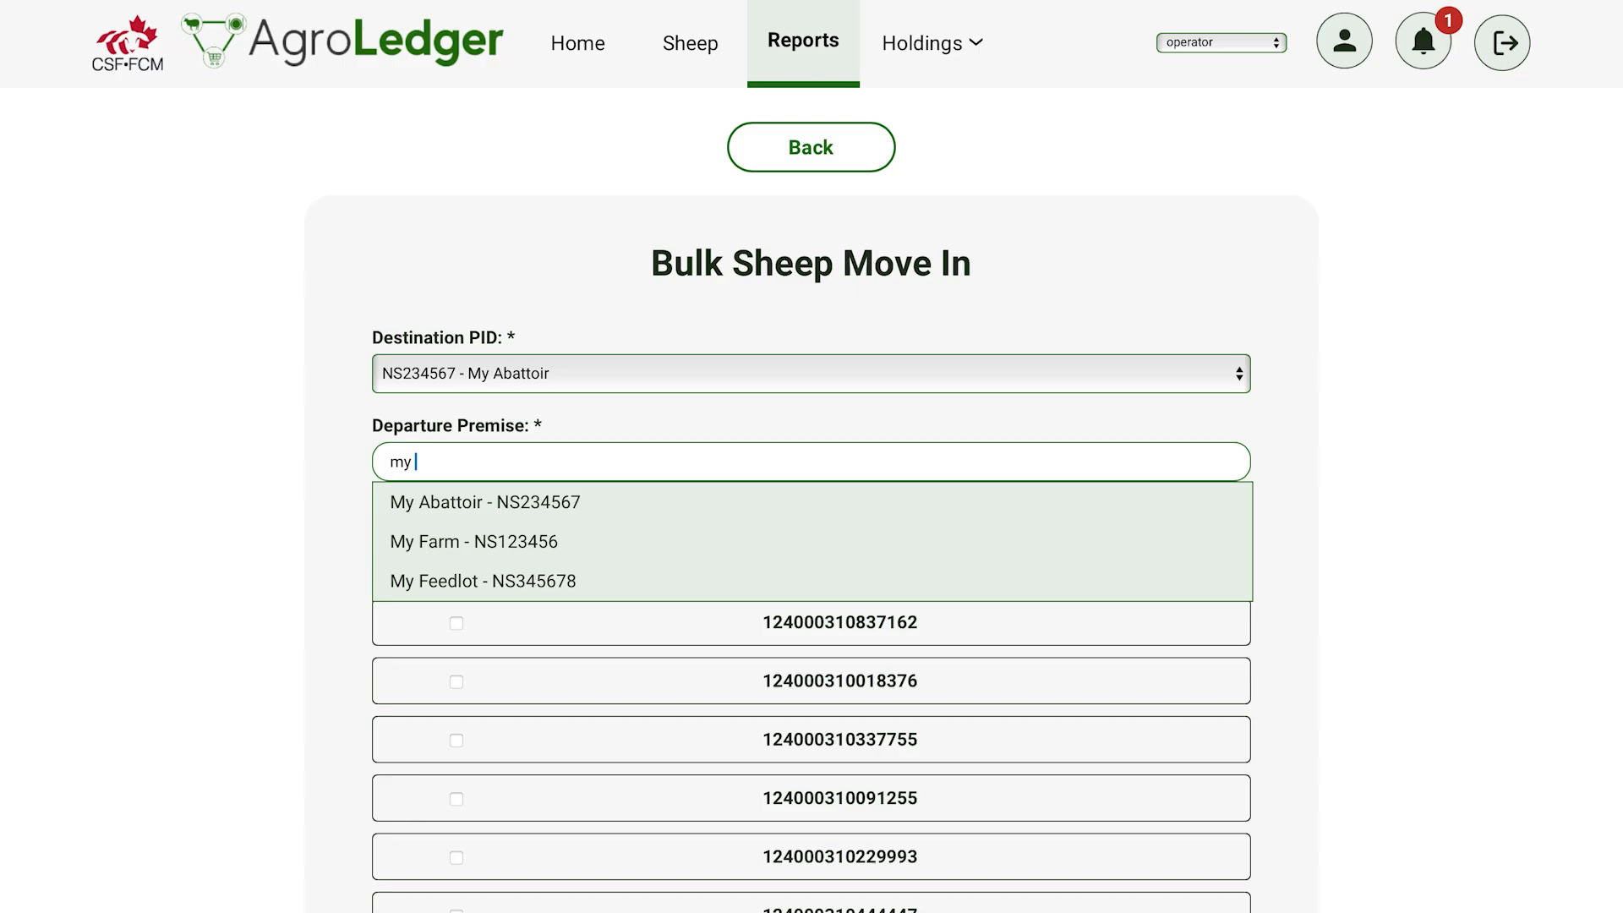
Step: Set the bulk move-in's destination to NS234567 - My Abattoir and its departure premise to My Farm - NS123456
left_click(603, 534)
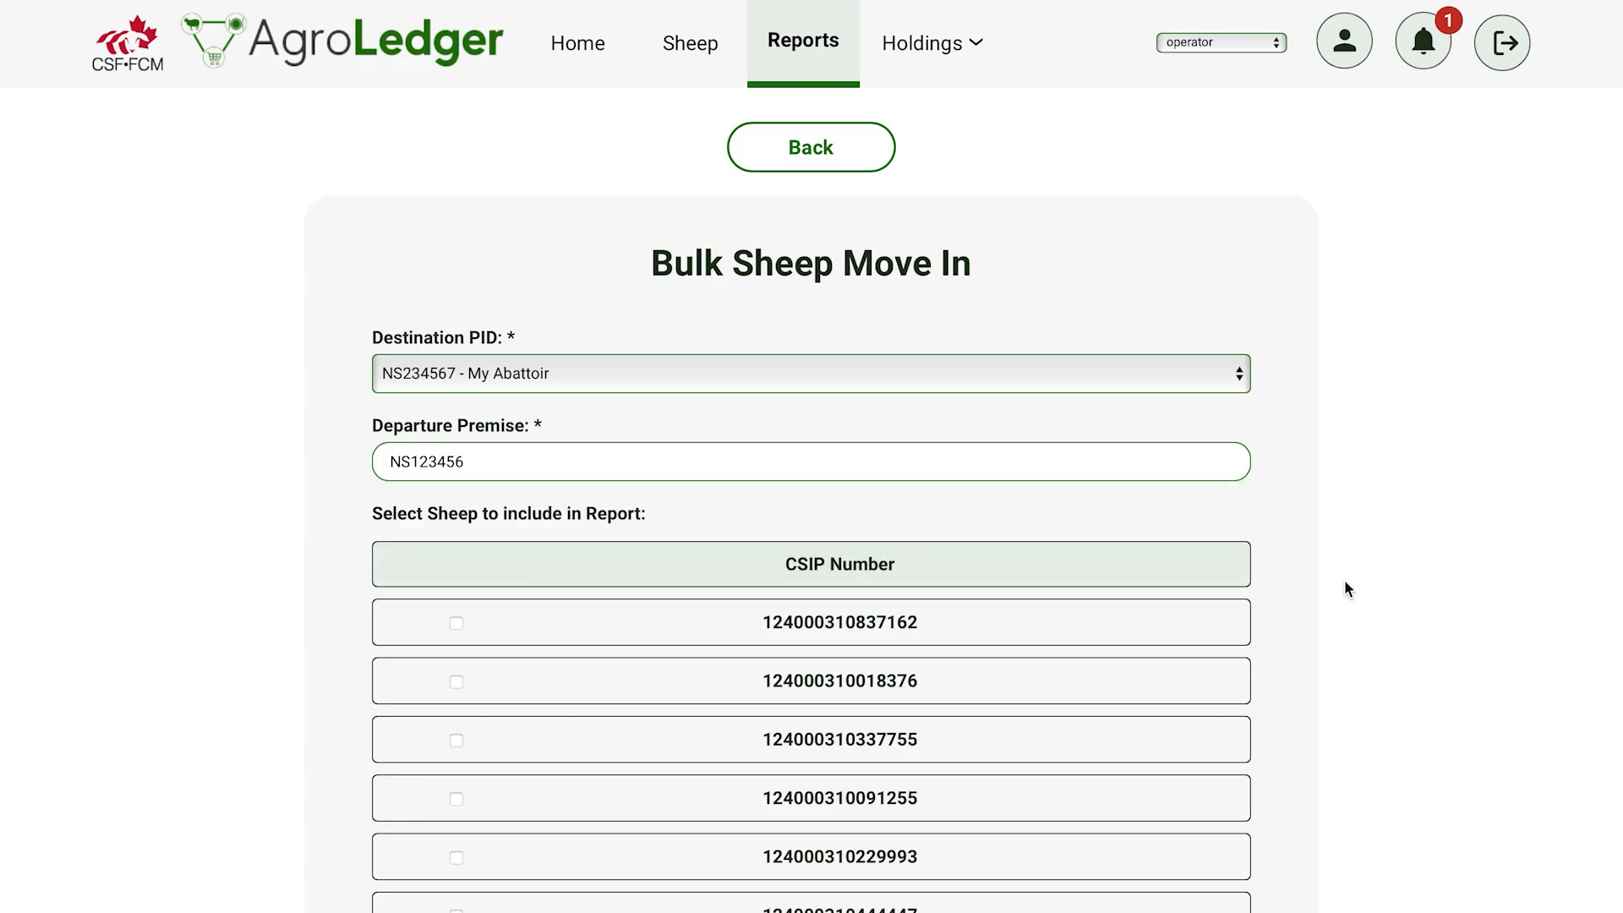
scroll(1344, 580, "down", 1)
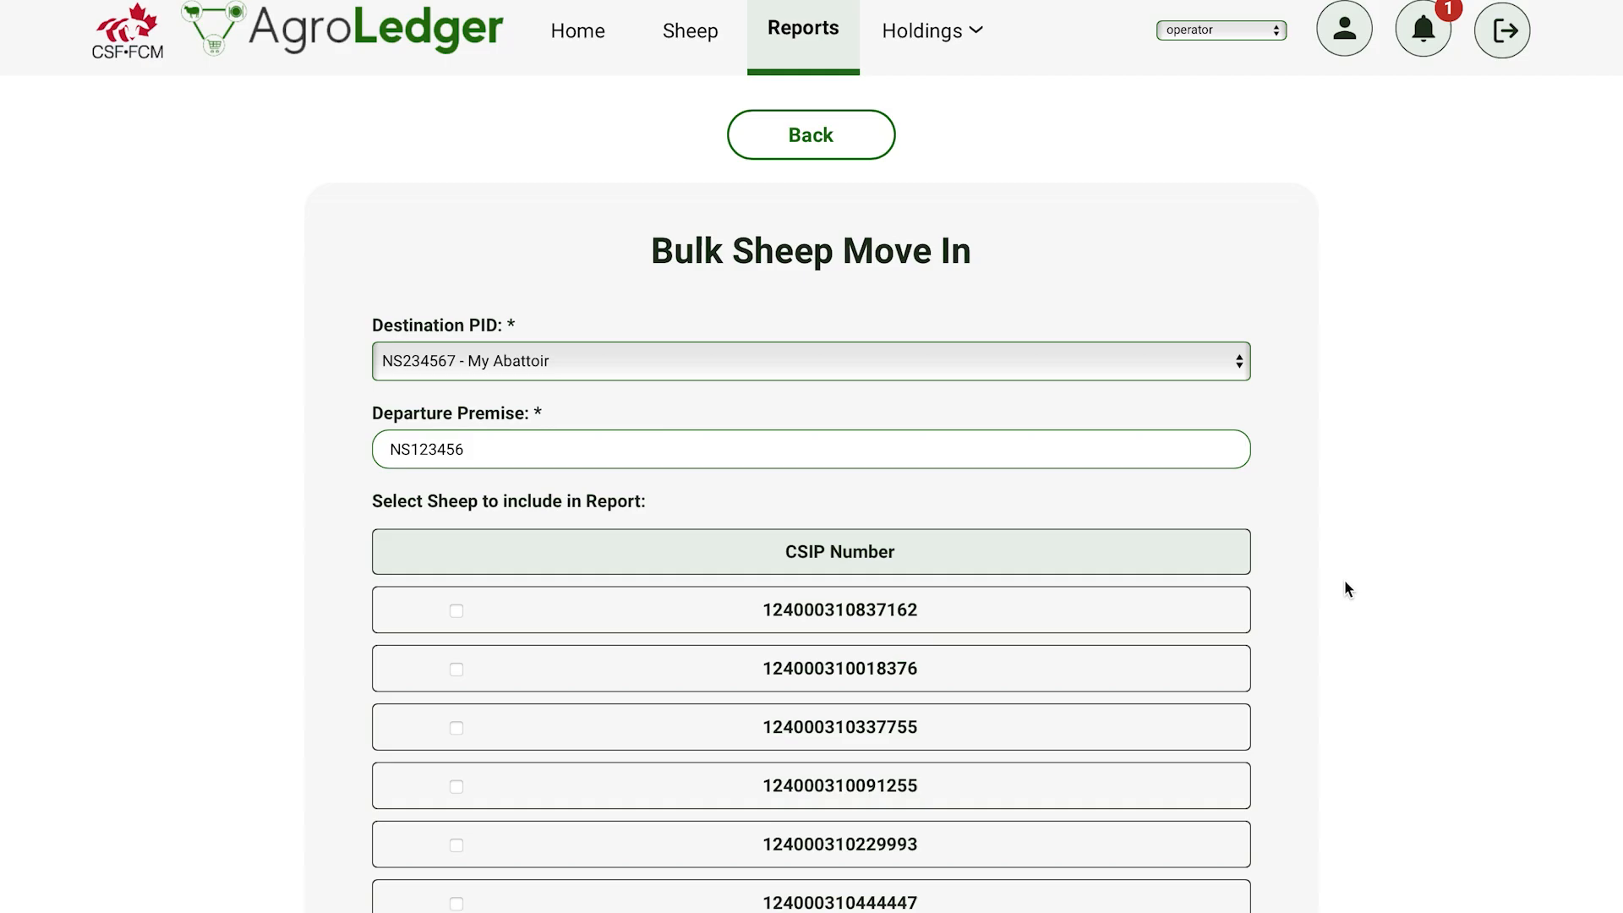
scroll(1344, 580, "up", 1)
scroll(1345, 580, "down", 3)
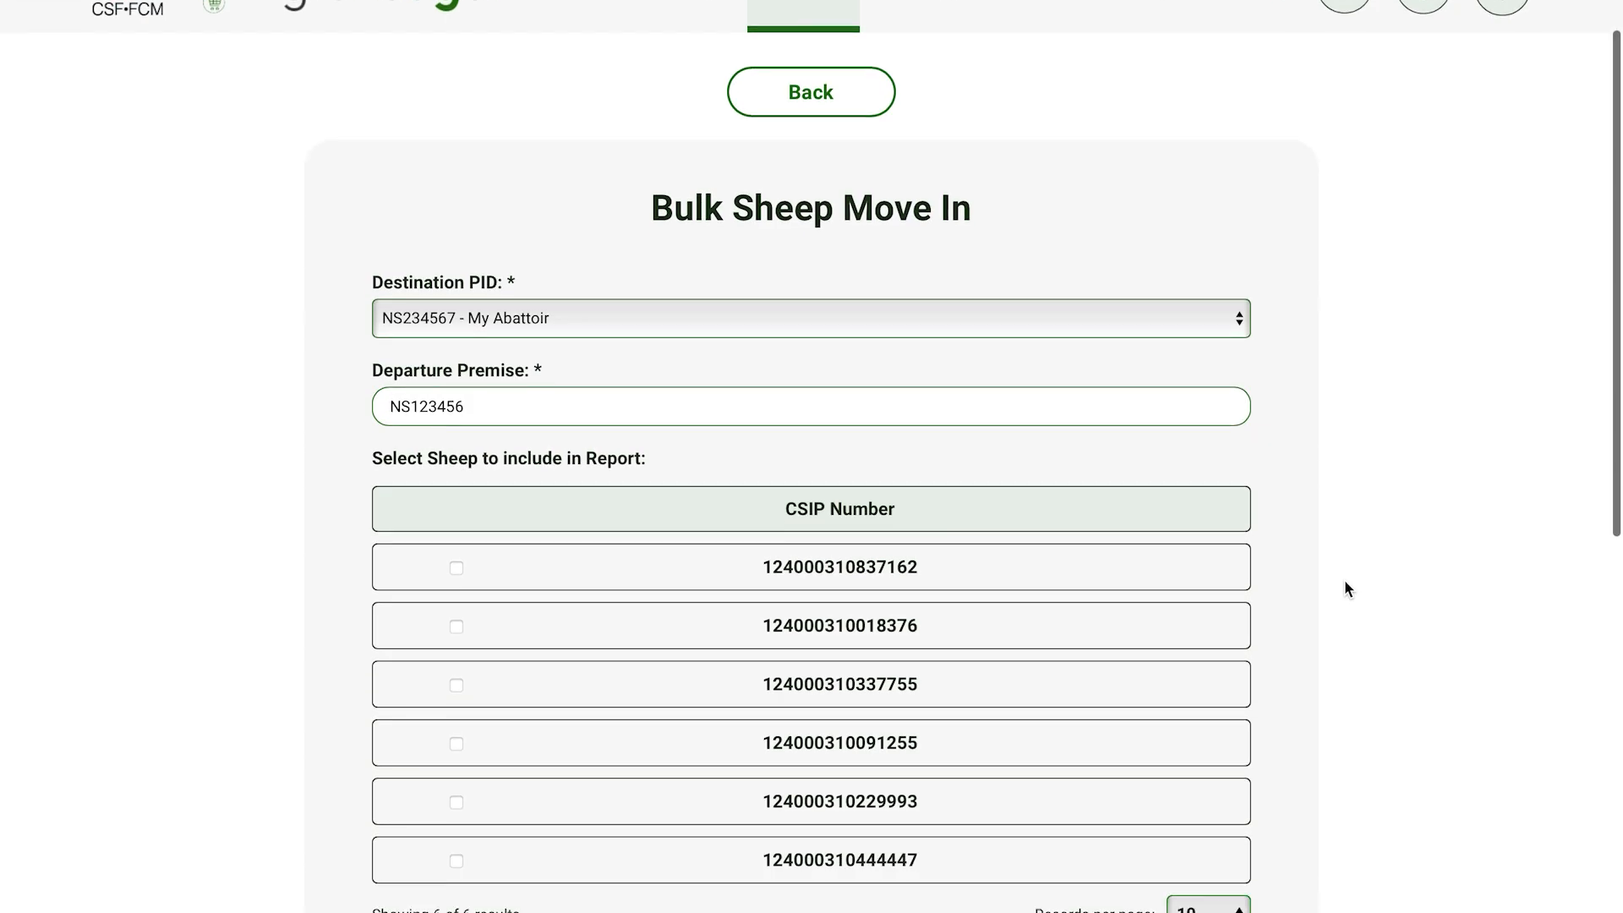
scroll(1344, 580, "down", 1)
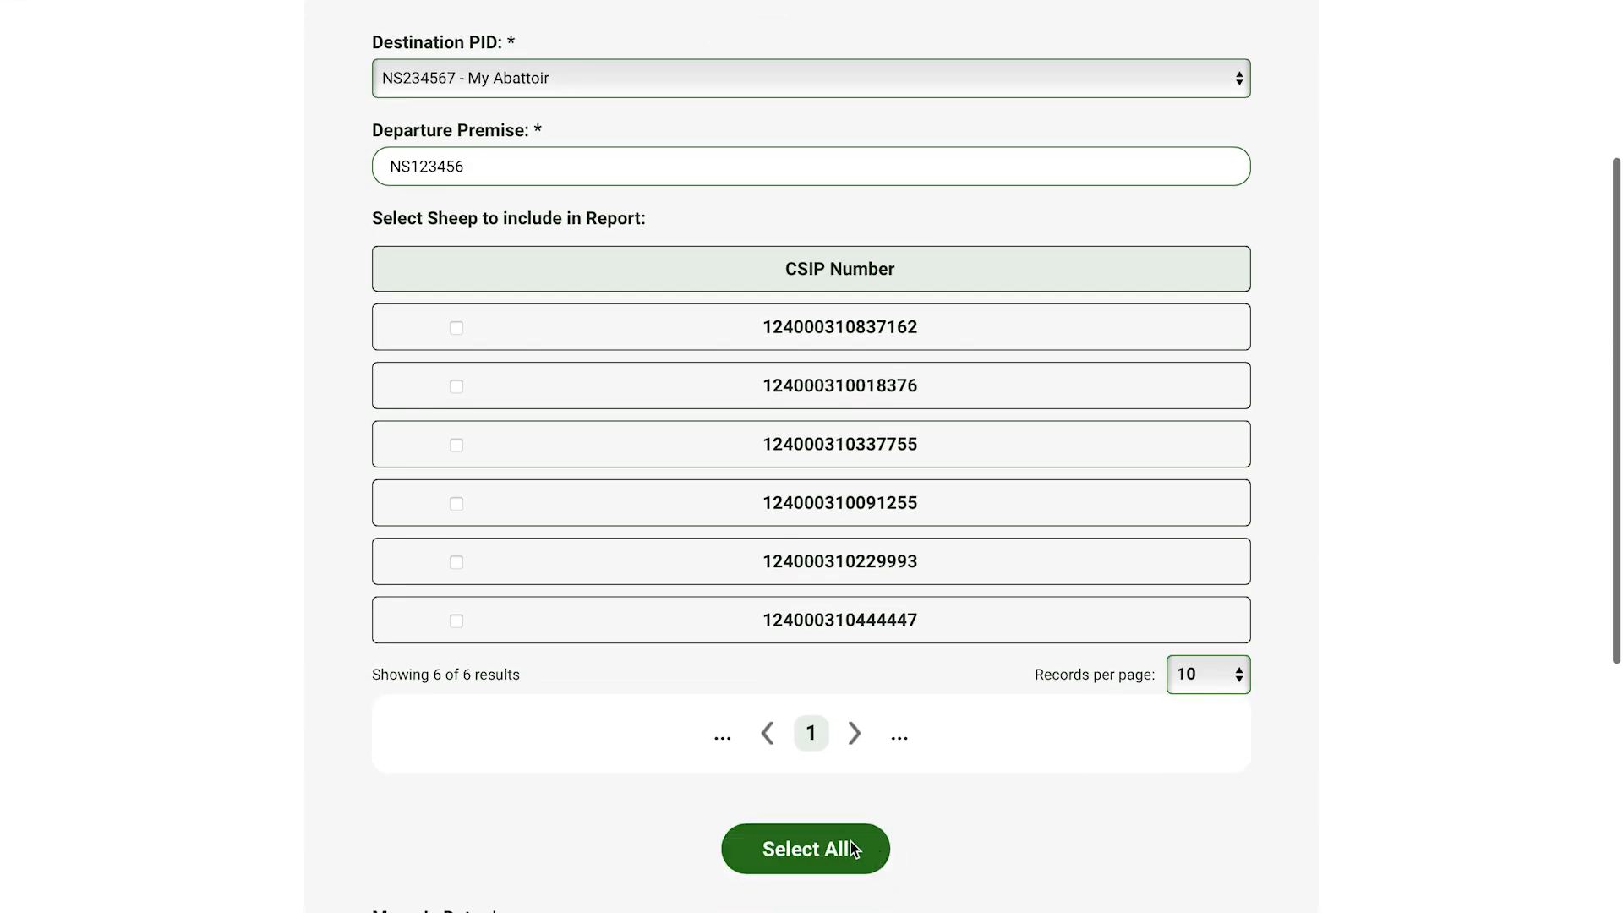
Step: Include all the listed sheep in the bulk move-in report
left_click(851, 840)
scroll(1378, 828, "down", 3)
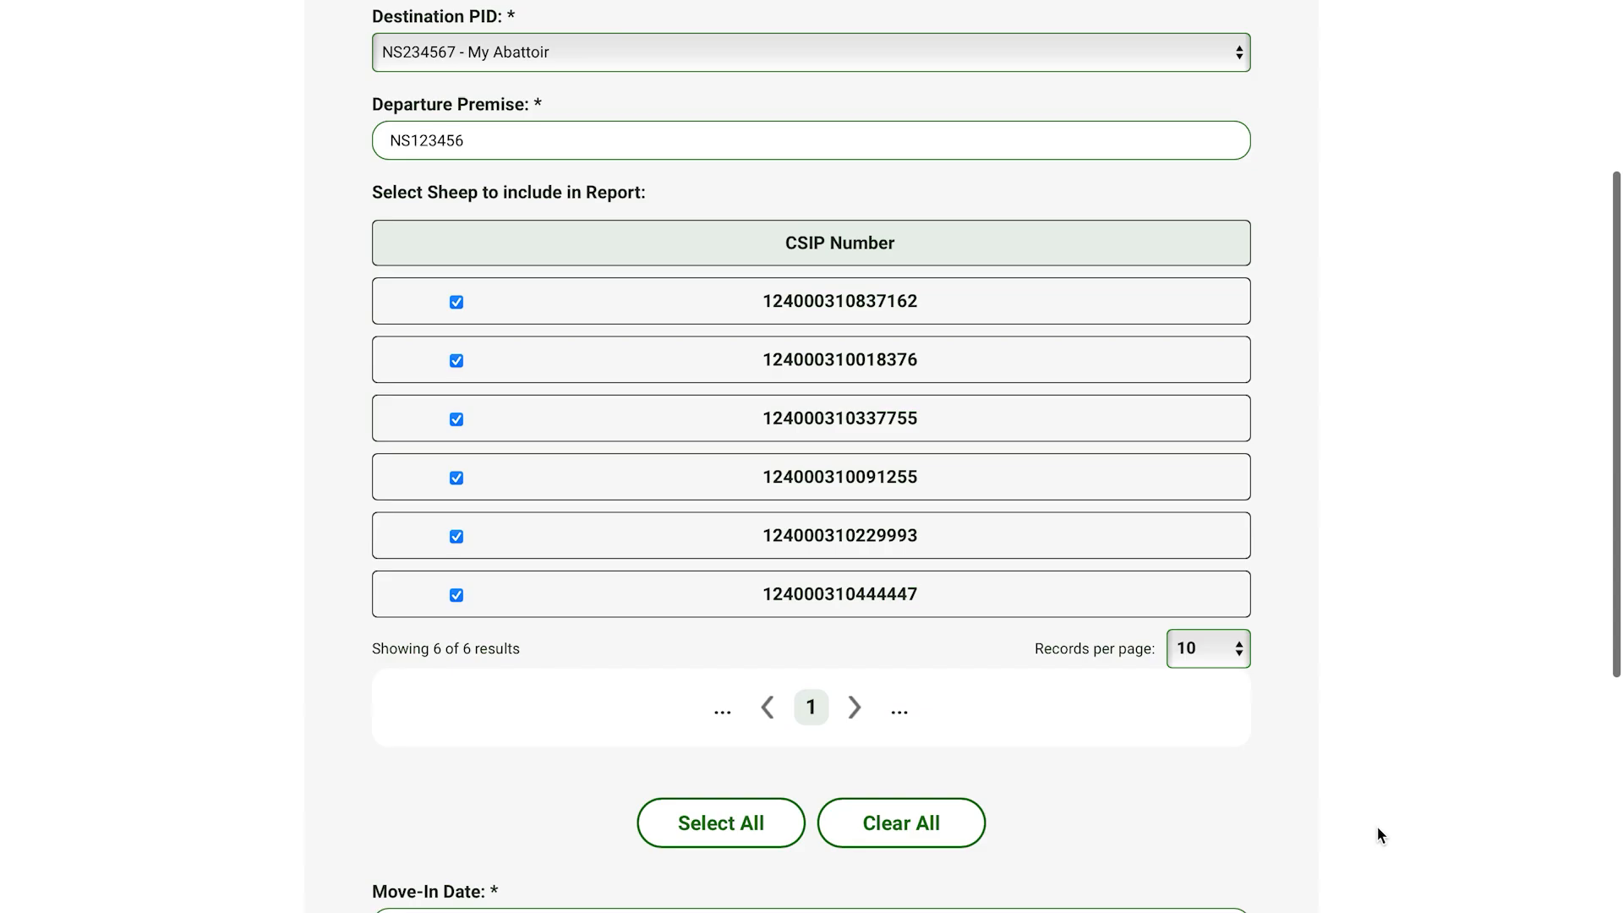
scroll(1377, 827, "down", 3)
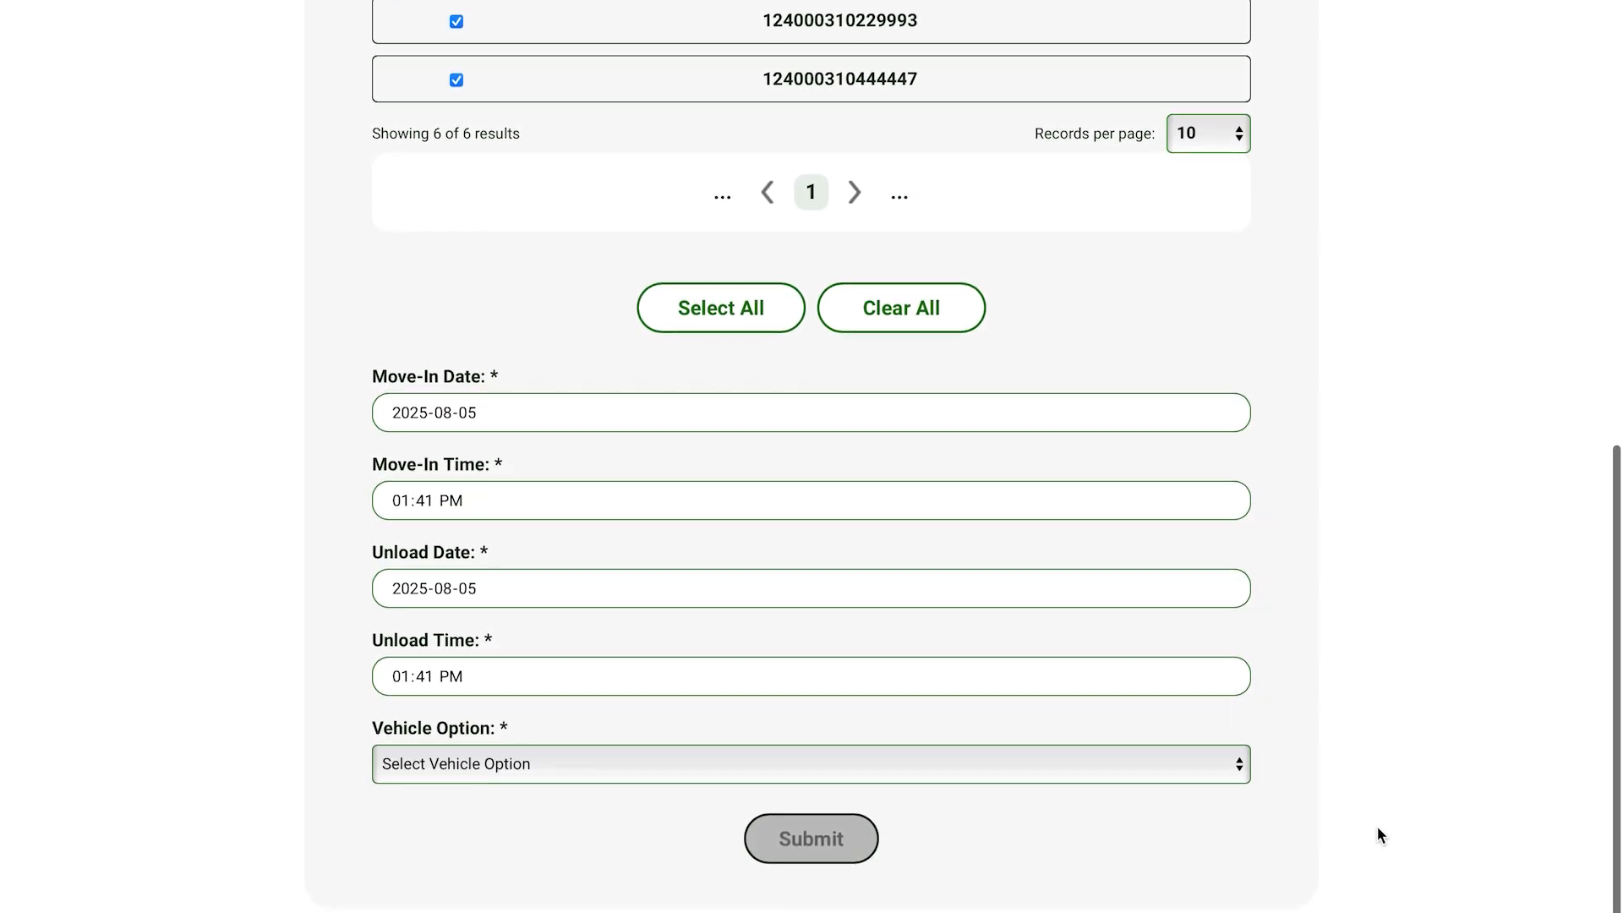
Step: Assign the existing vehicle Livestock Trailer - ABC 123 to the bulk move-in and submit the report
left_click(1139, 766)
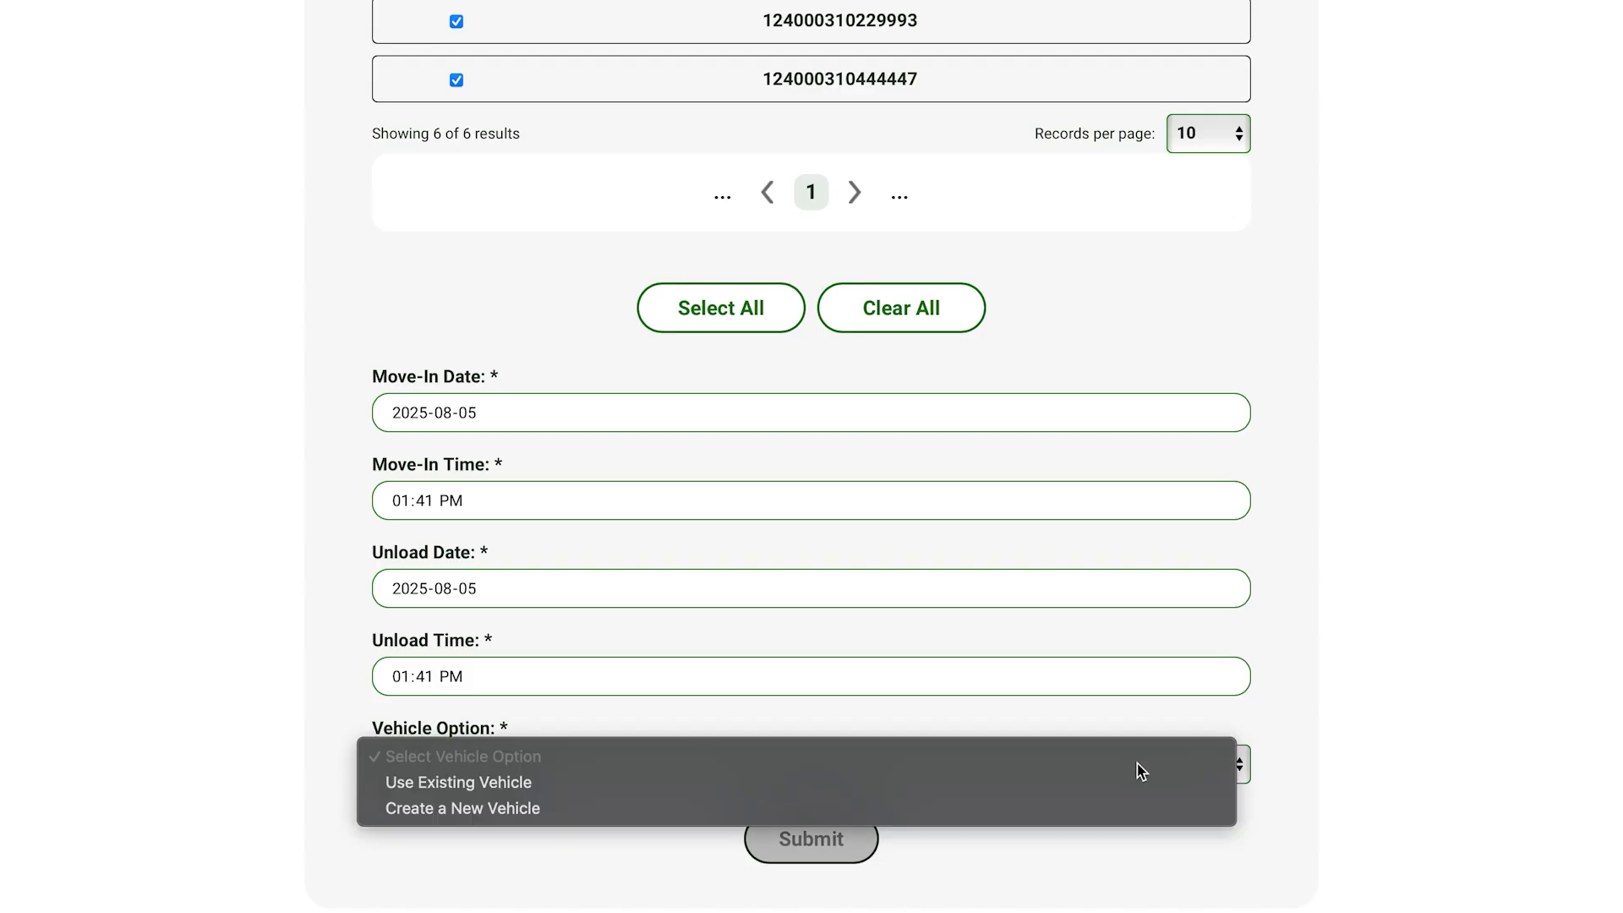
left_click(1128, 788)
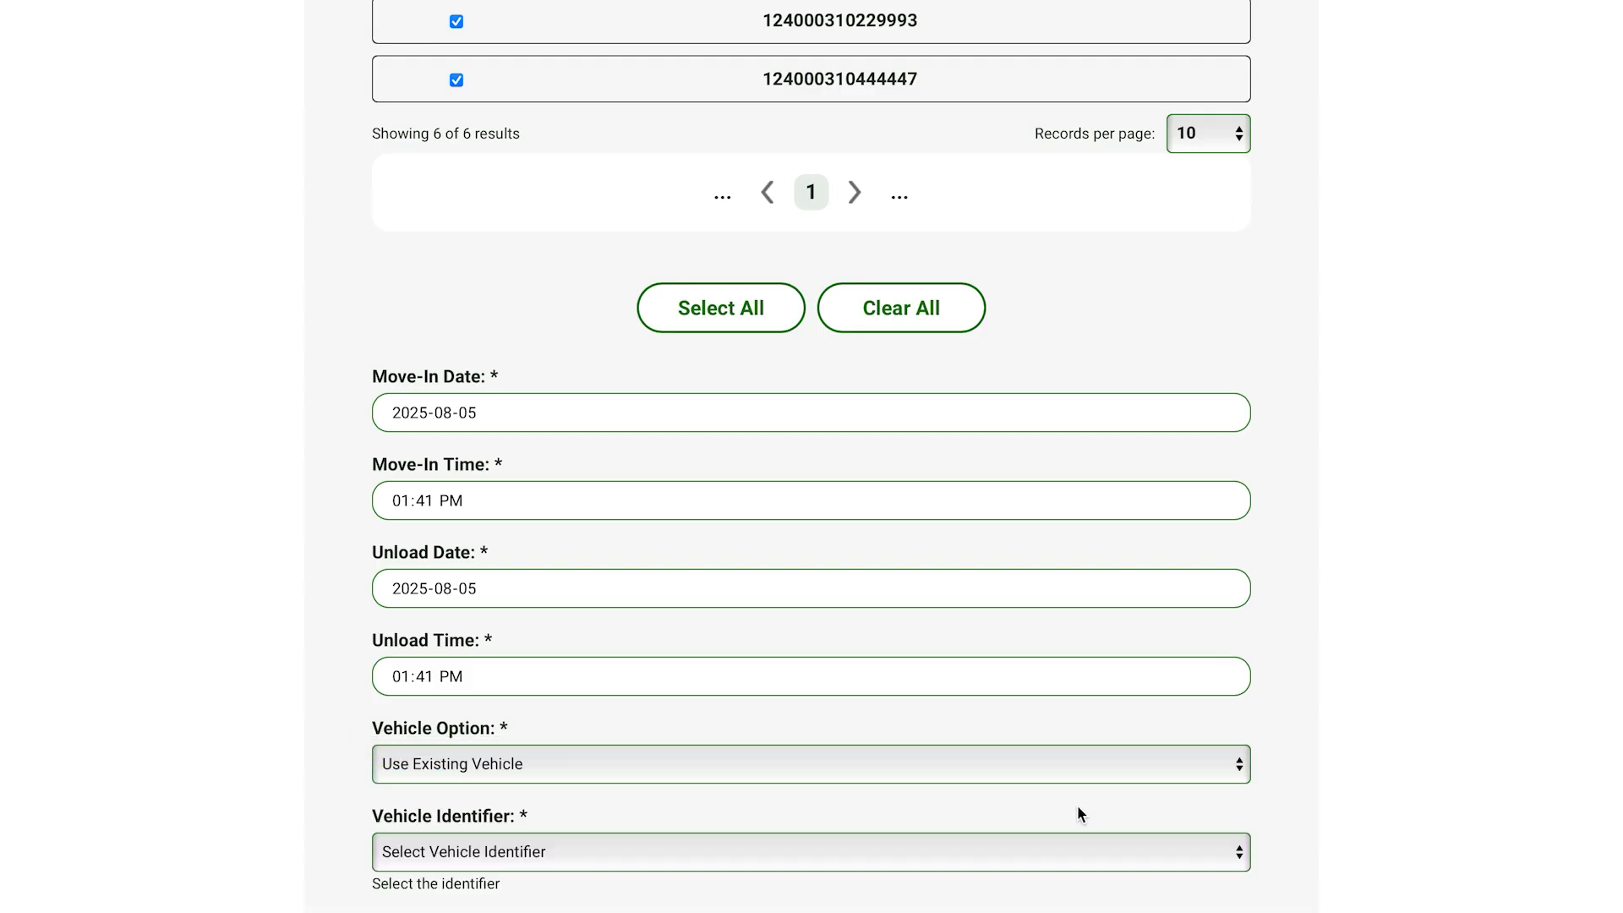
left_click(1077, 852)
left_click(1054, 871)
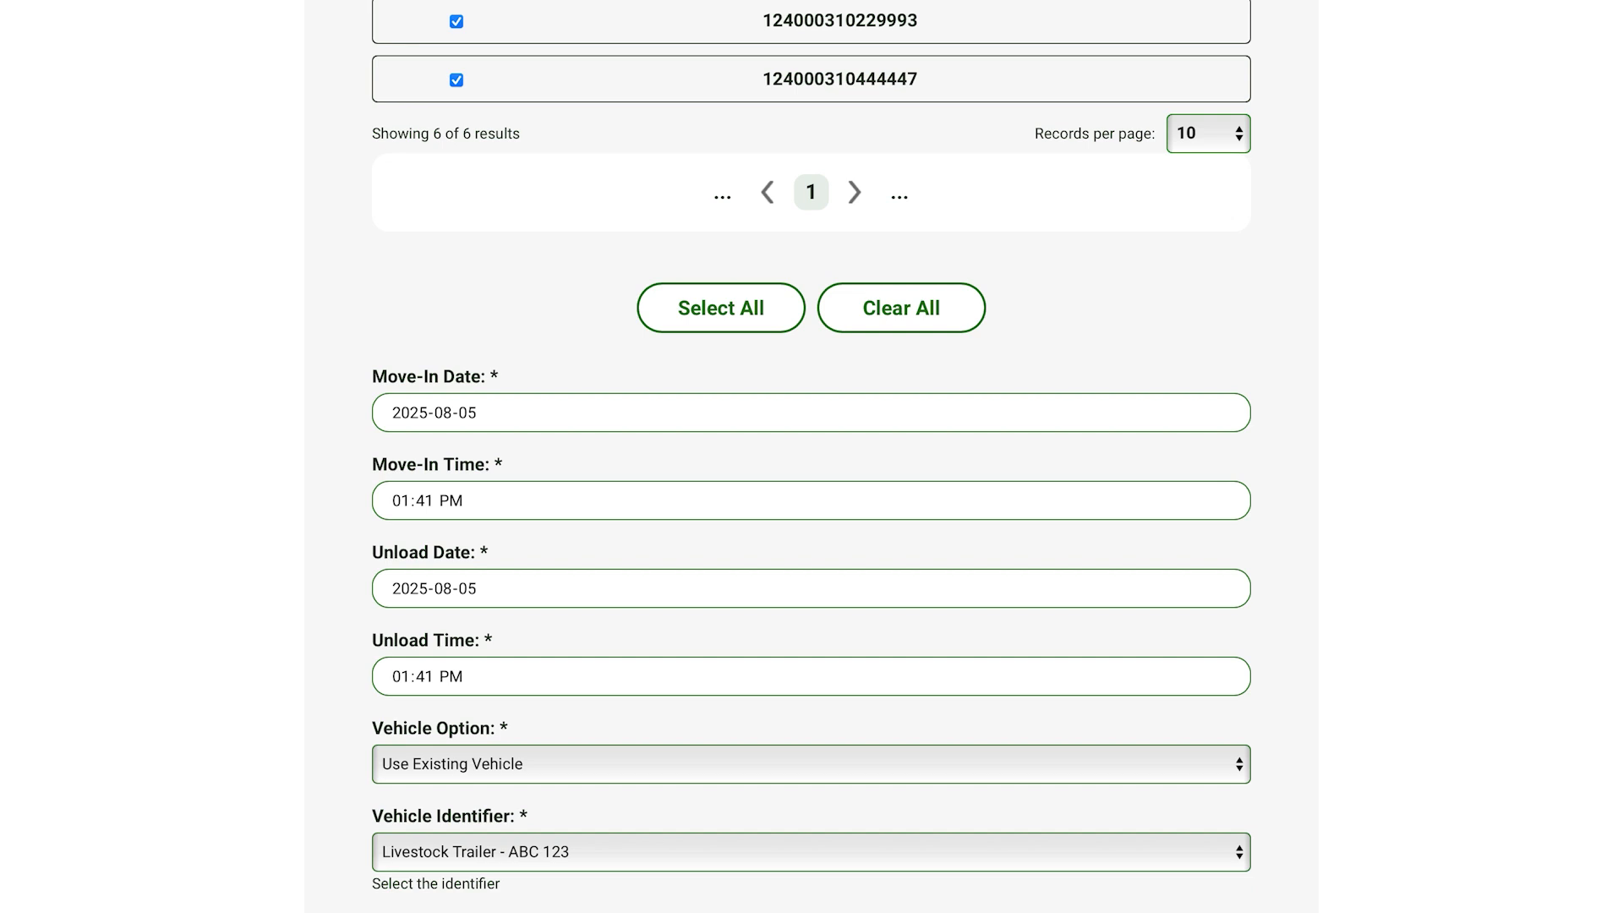
scroll(833, 761, "down", 2)
left_click(833, 829)
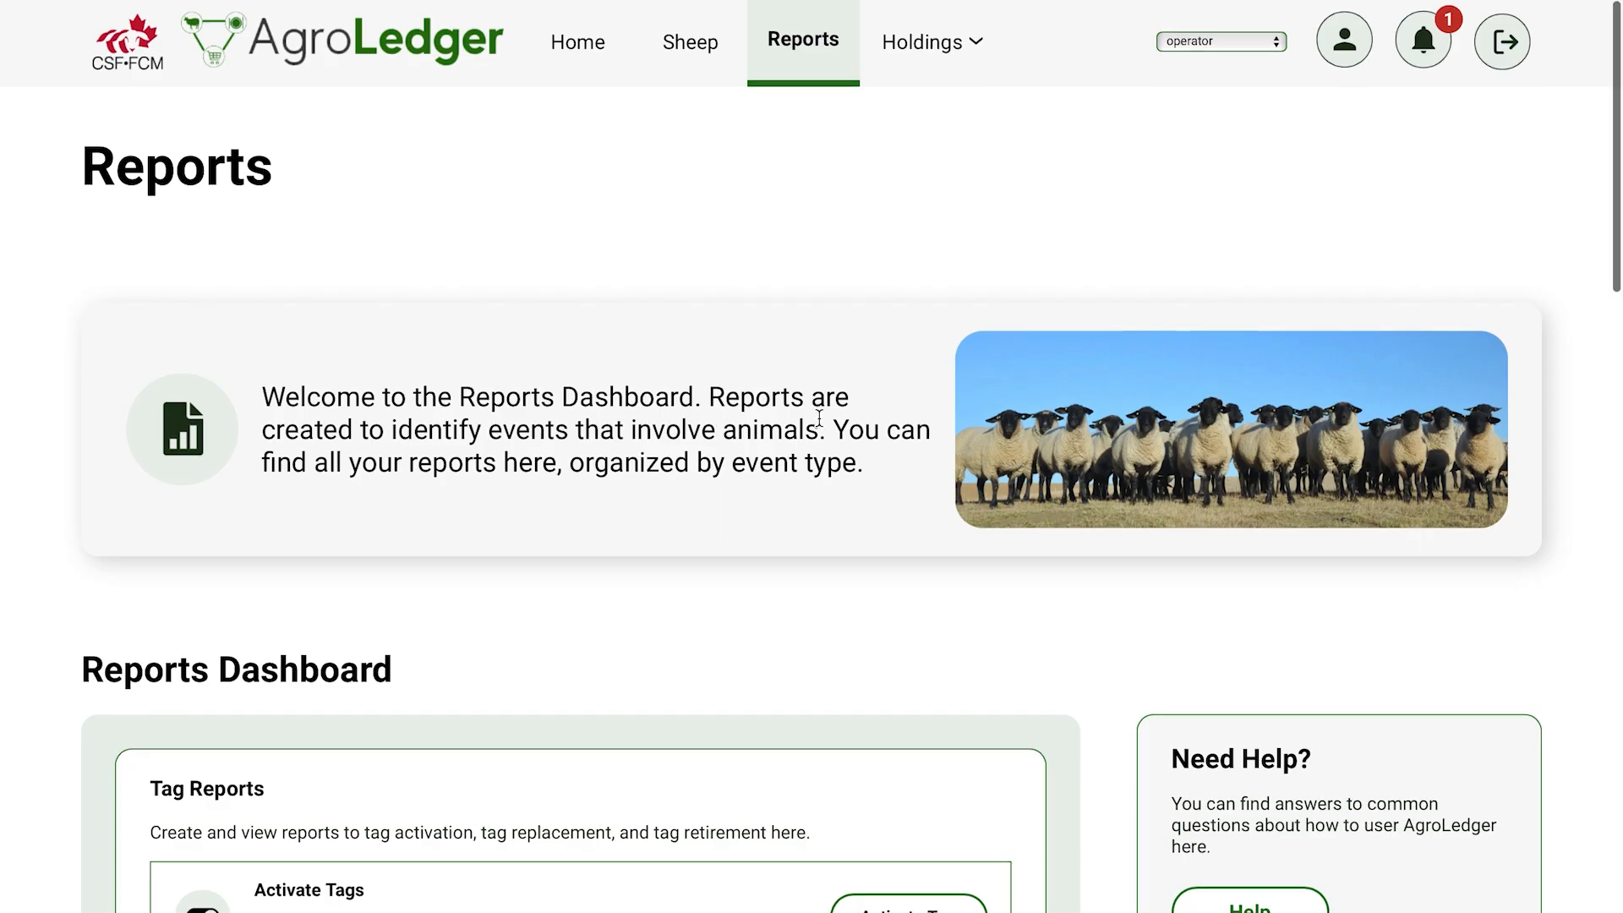
Step: Open the Move-out movement reports and start creating a report manually
scroll(820, 418, "down", 4)
scroll(820, 417, "down", 10)
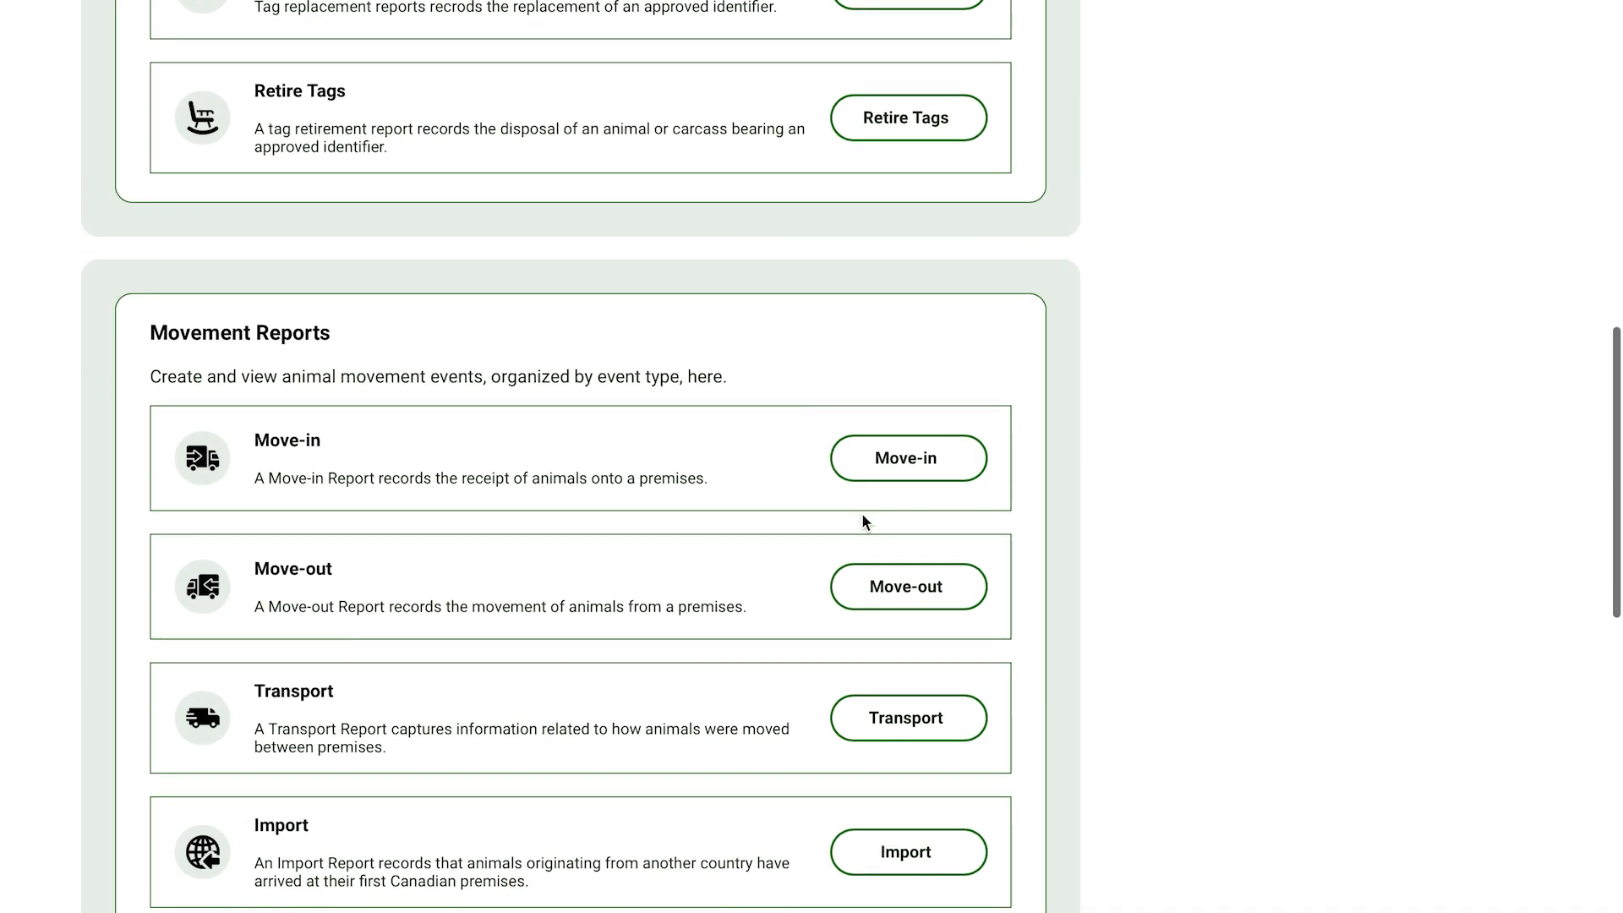
left_click(910, 584)
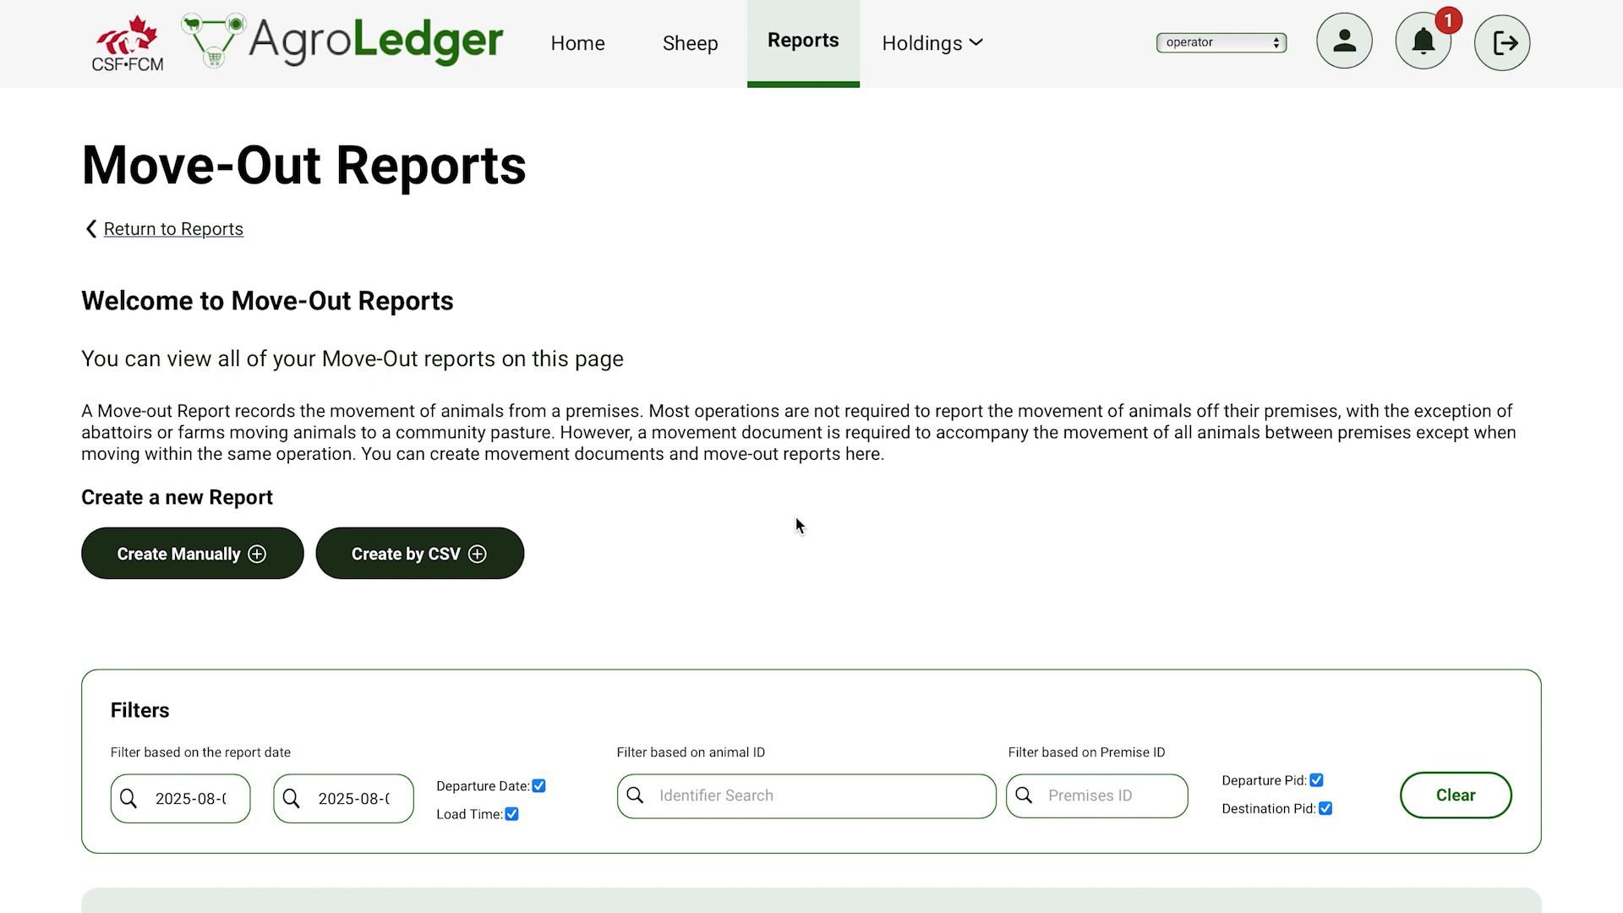
left_click(240, 564)
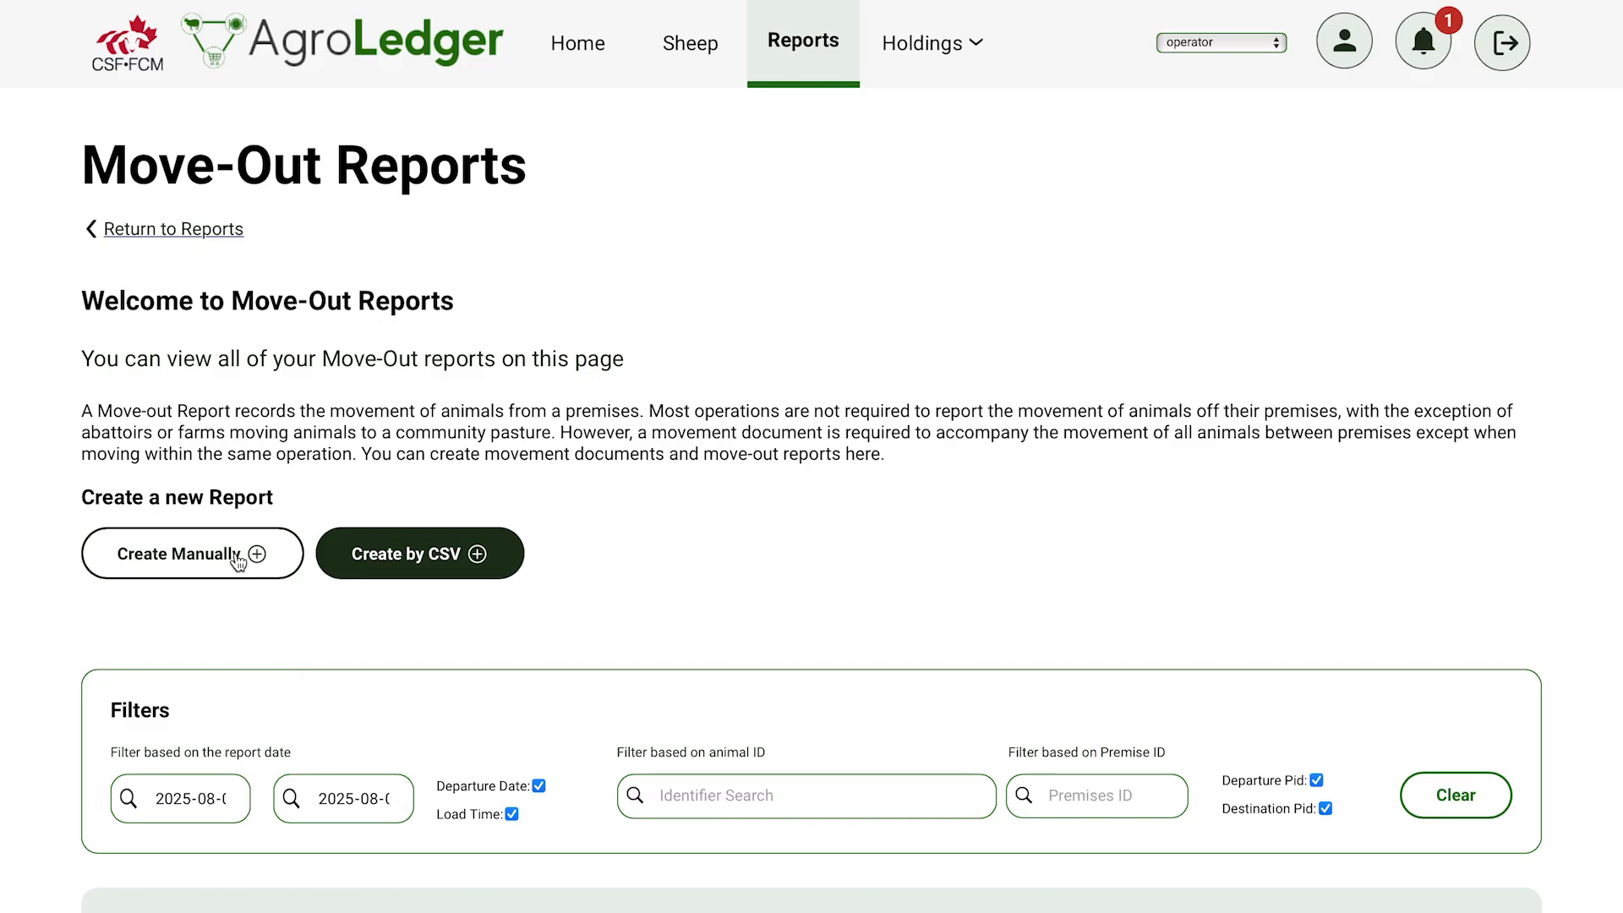
left_click(240, 564)
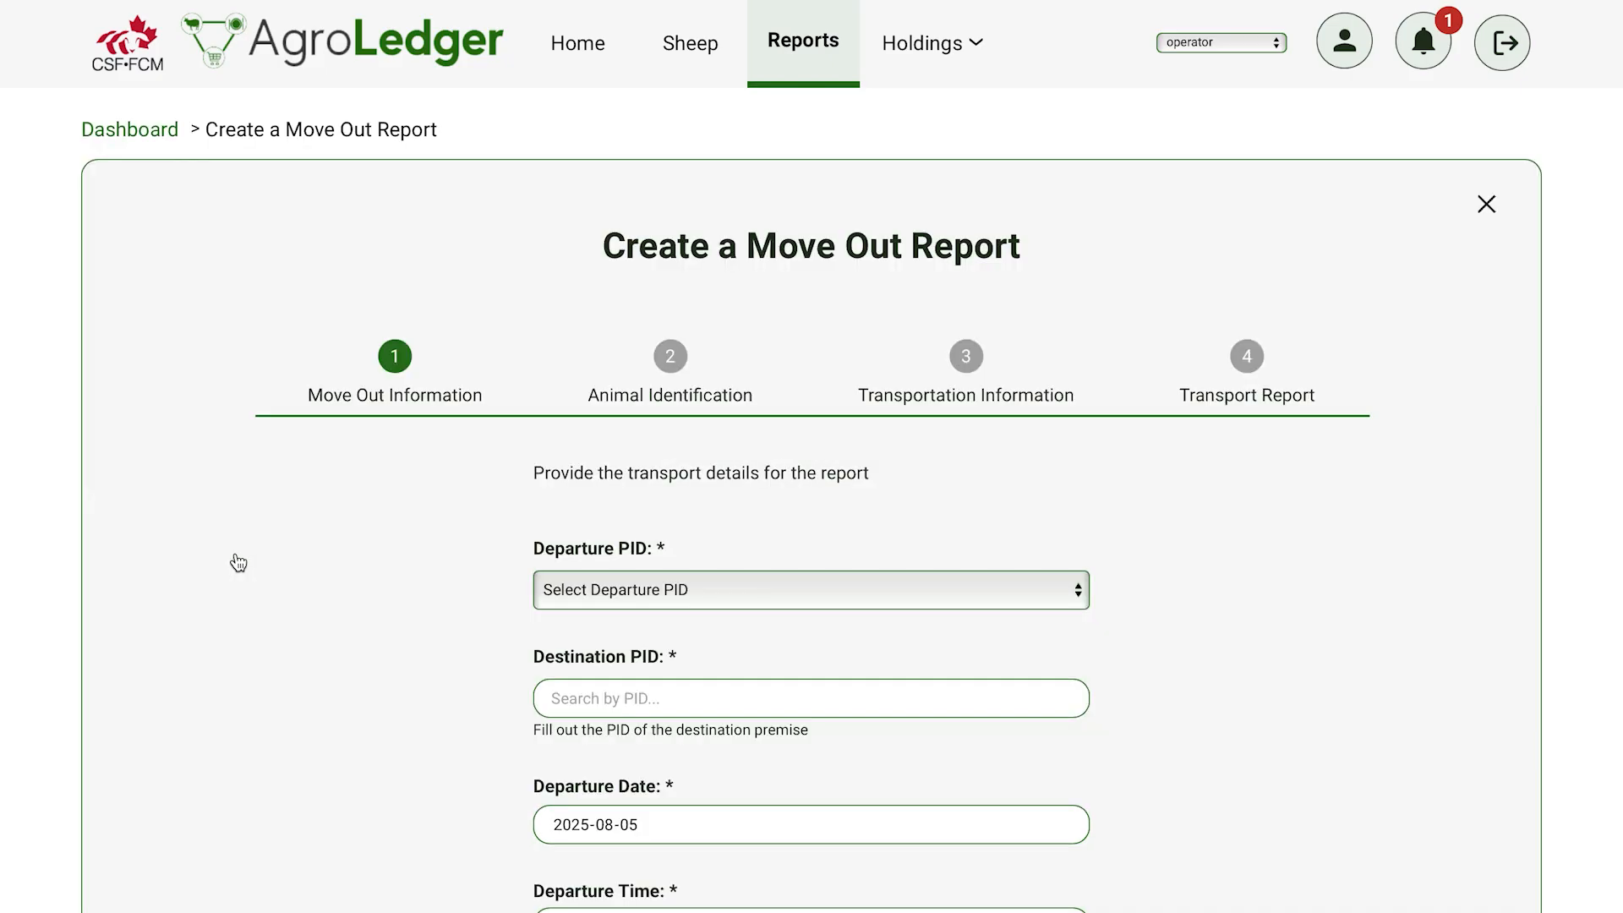
Step: Set the move-out's departure PID to NS123456 - My Farm and its destination to My Abattoir - NS234567, and continue to Animal Identification
left_click(1067, 602)
left_click(941, 700)
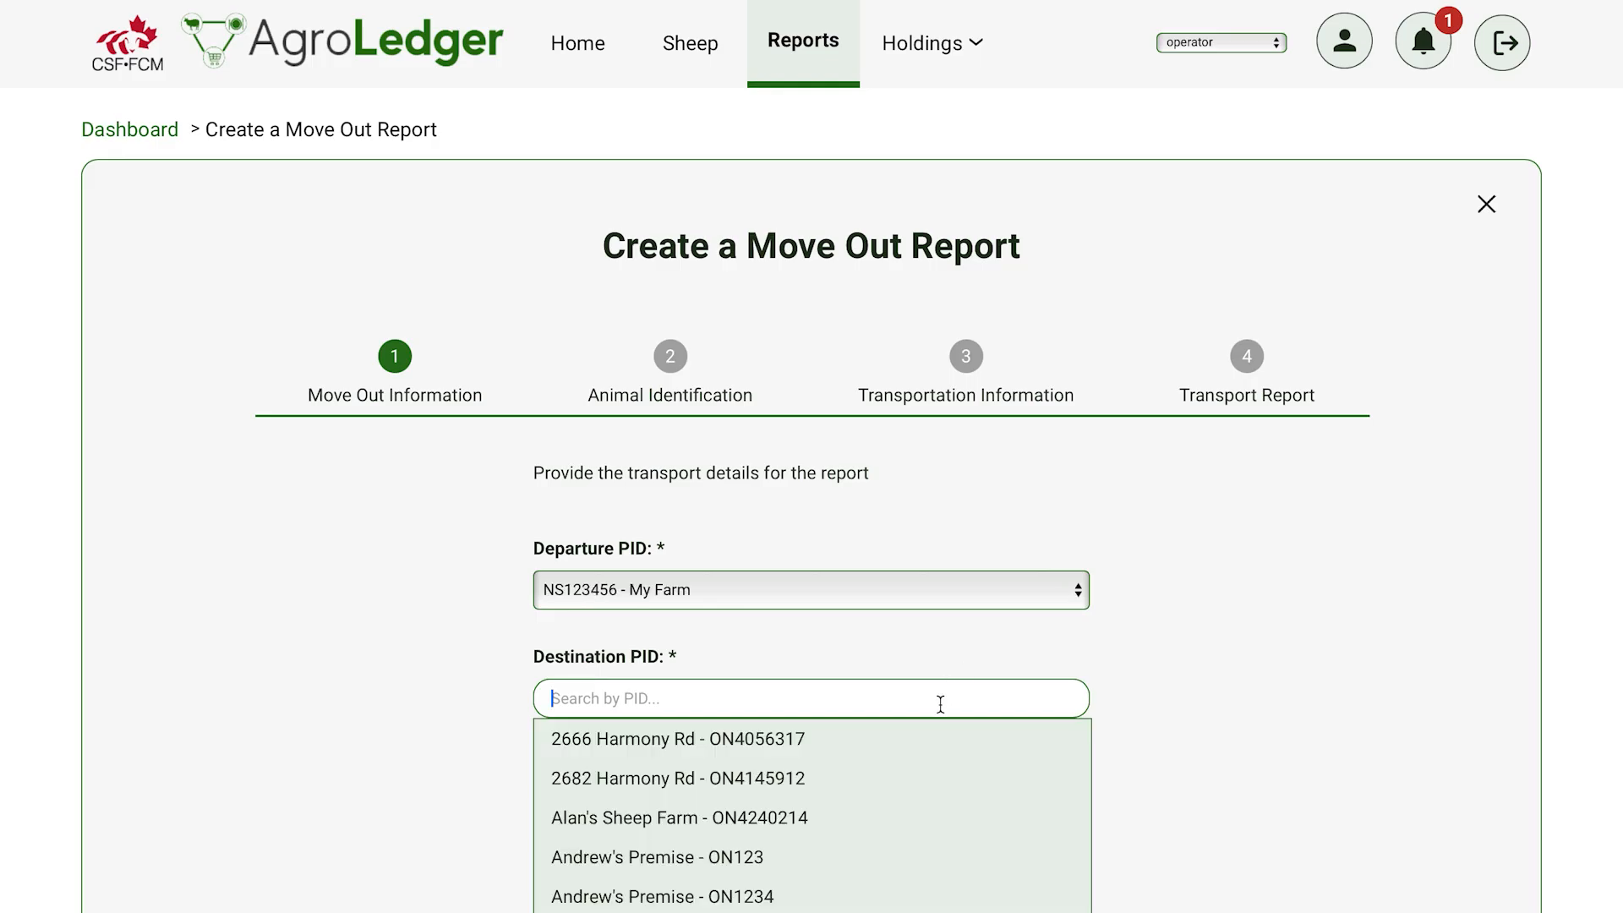
scroll(916, 775, "down", 2)
scroll(916, 775, "down", 5)
type("my")
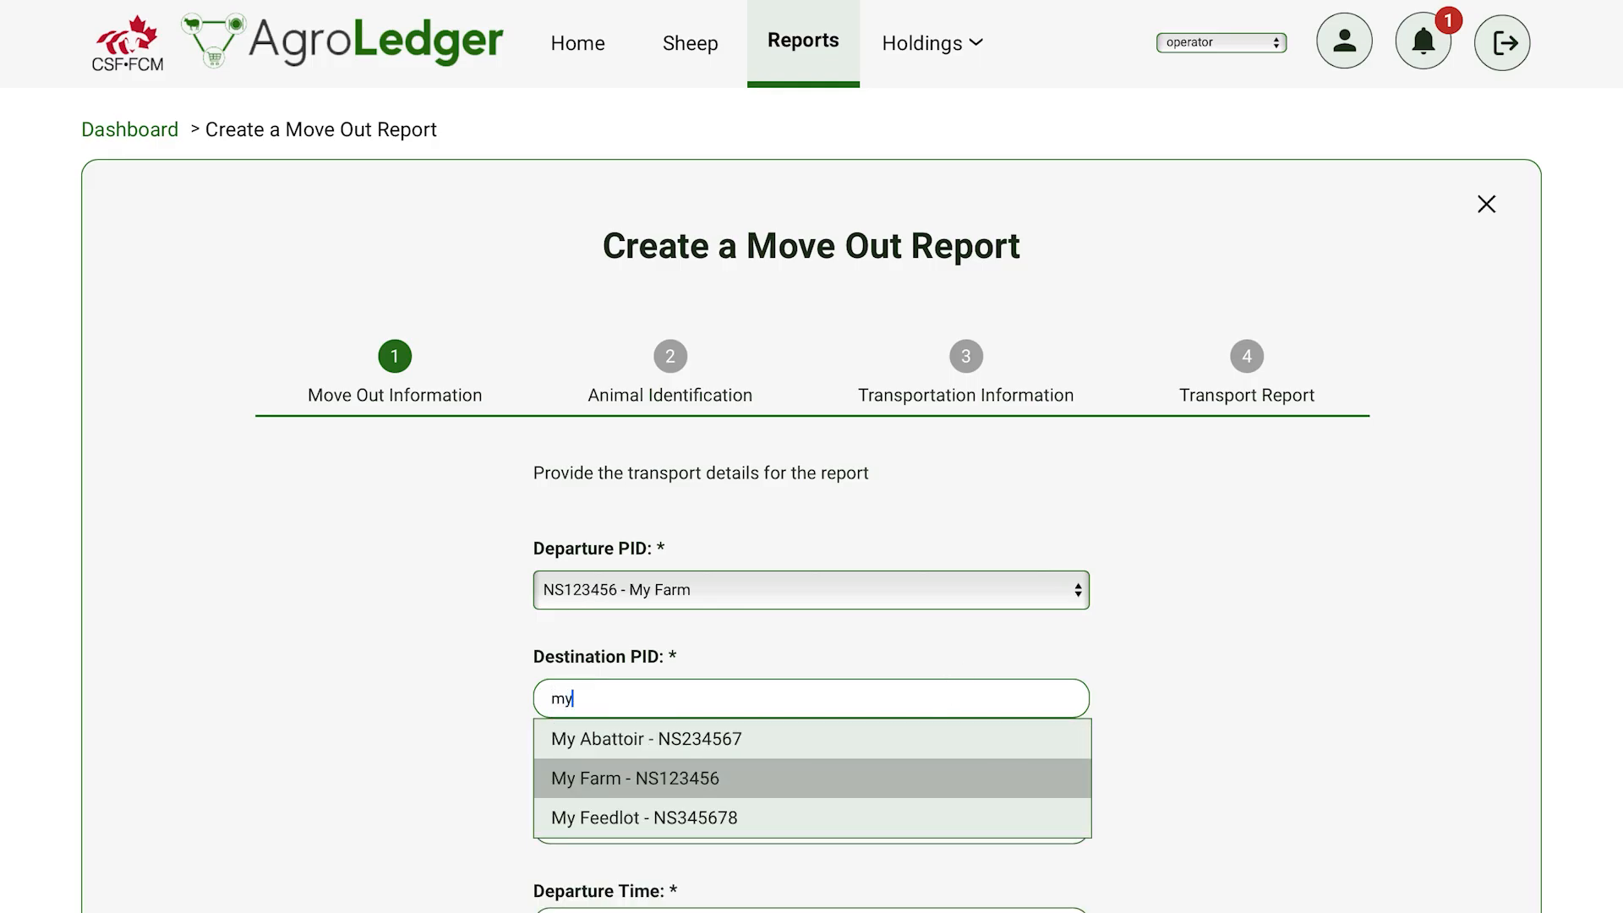
left_click(839, 742)
scroll(830, 826, "down", 2)
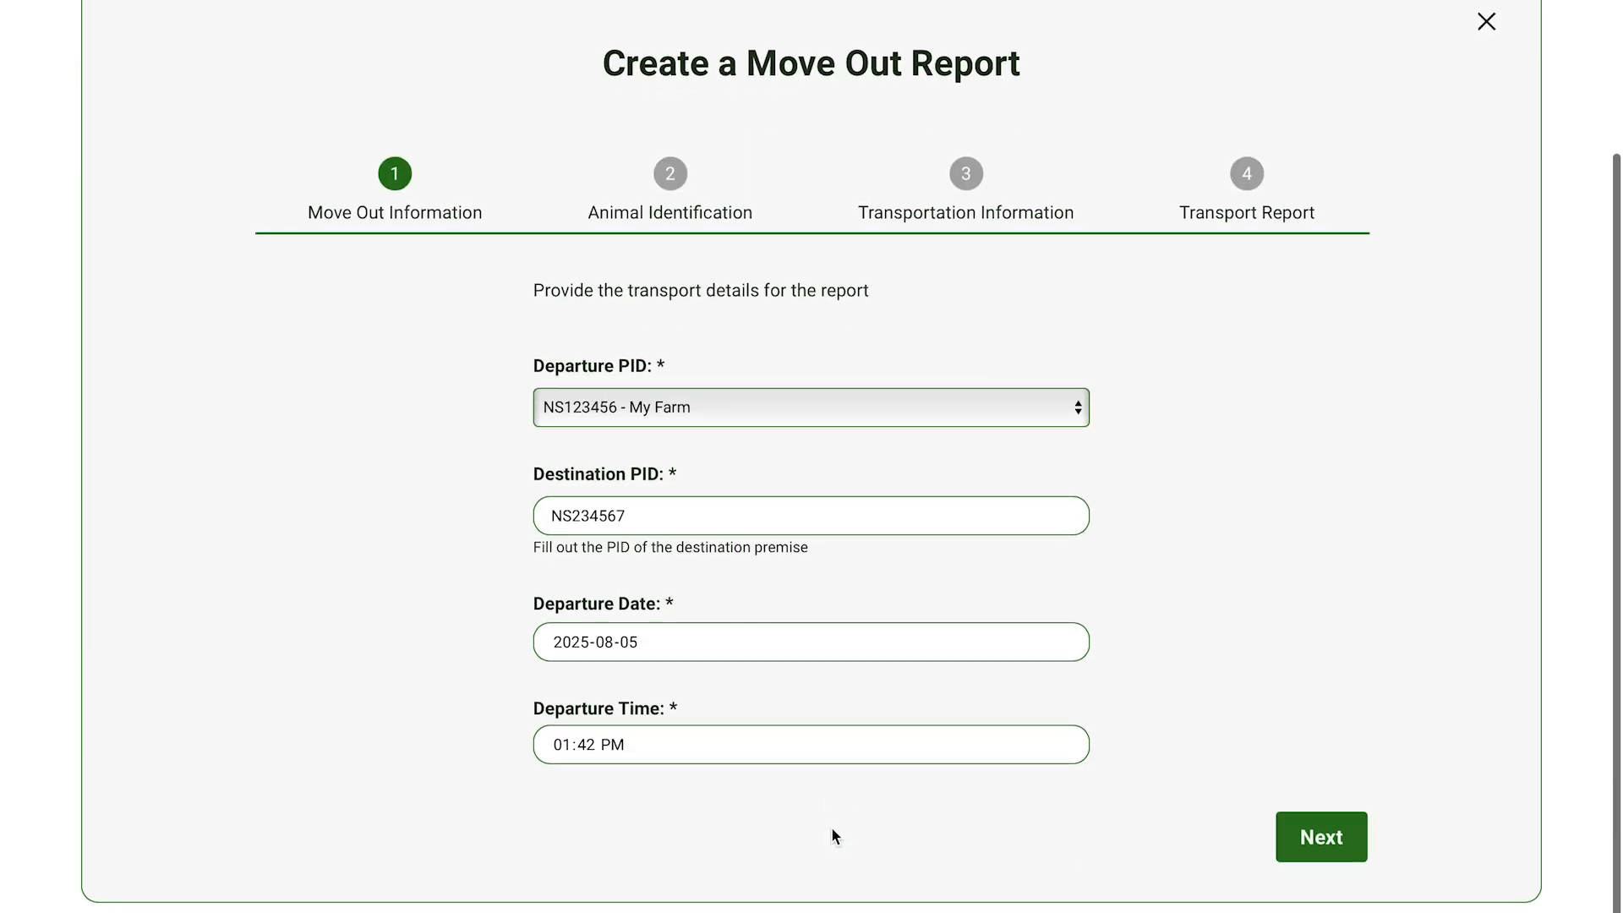
left_click(1337, 839)
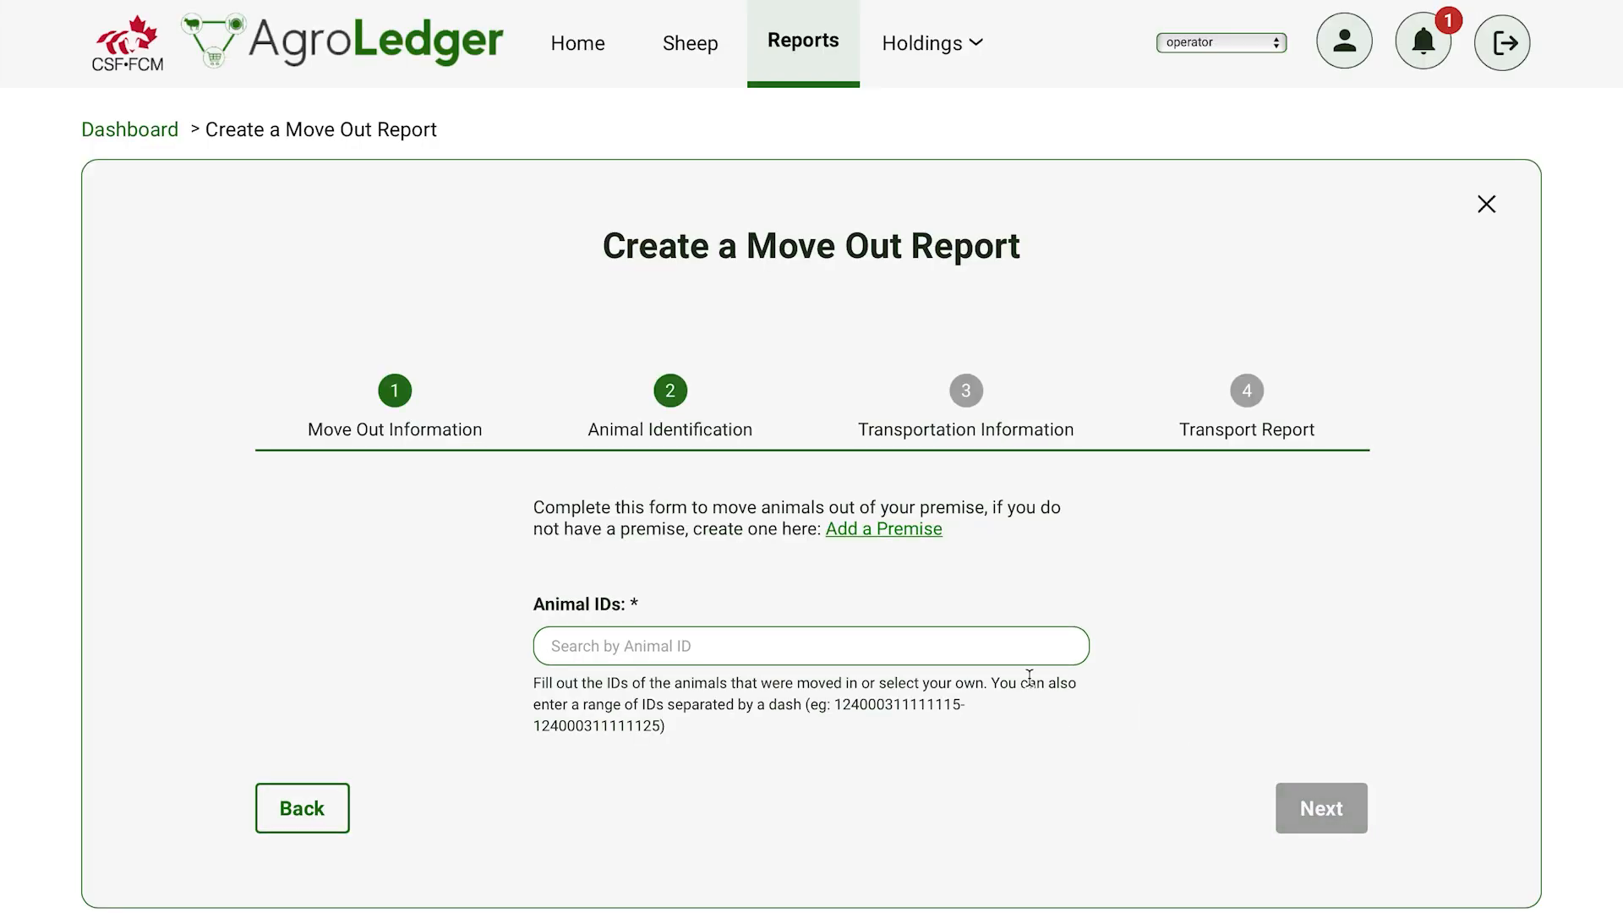
left_click(899, 657)
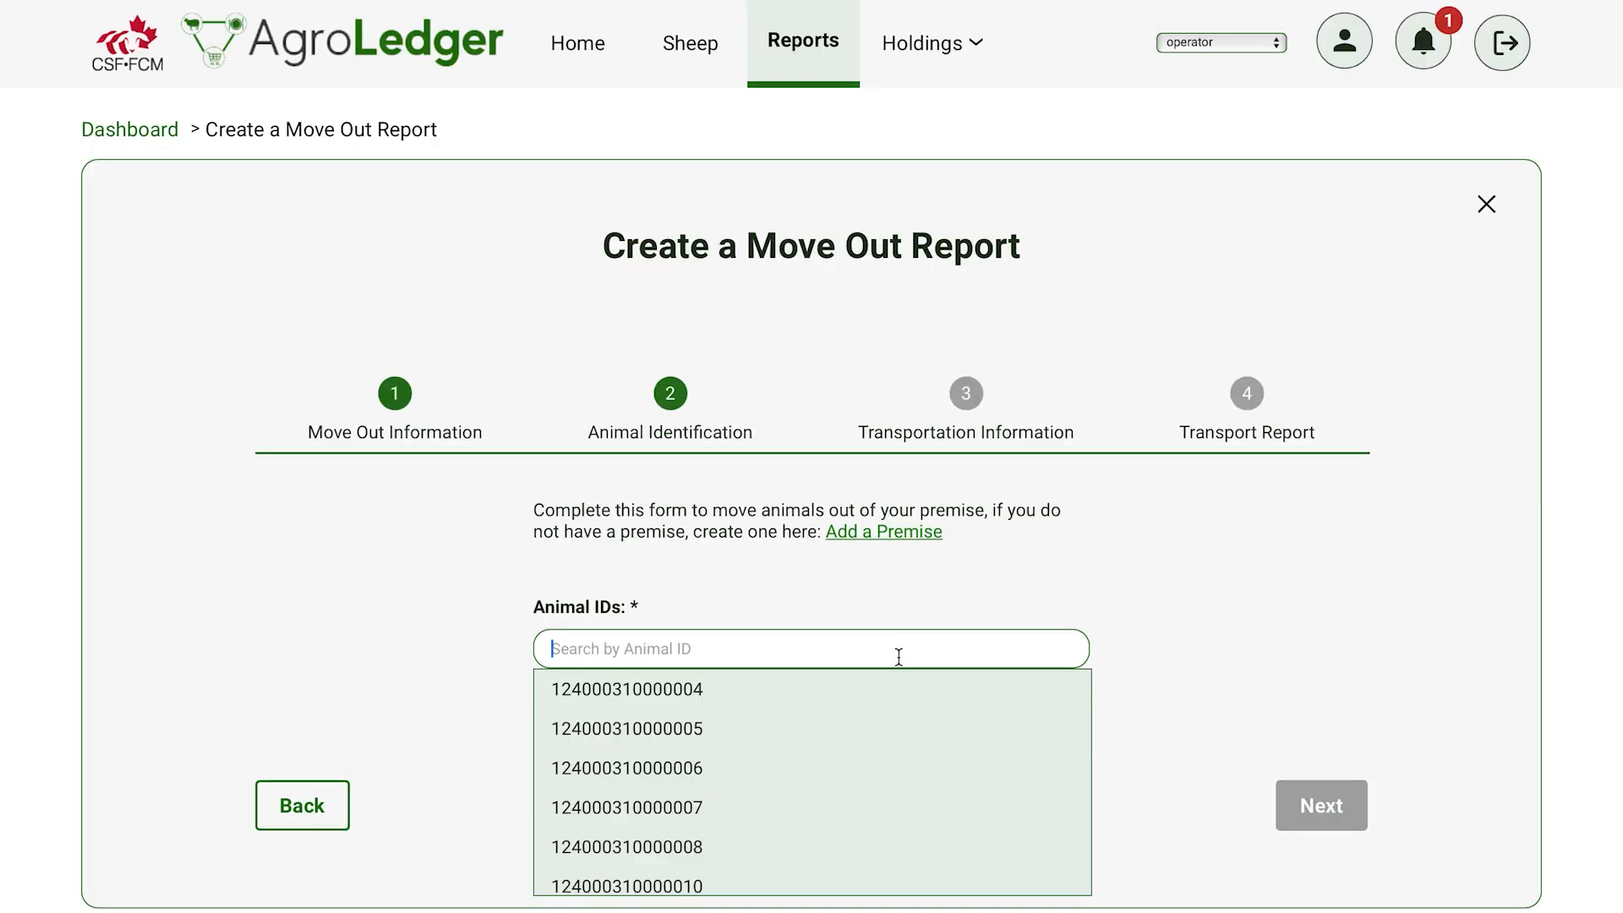
left_click(904, 703)
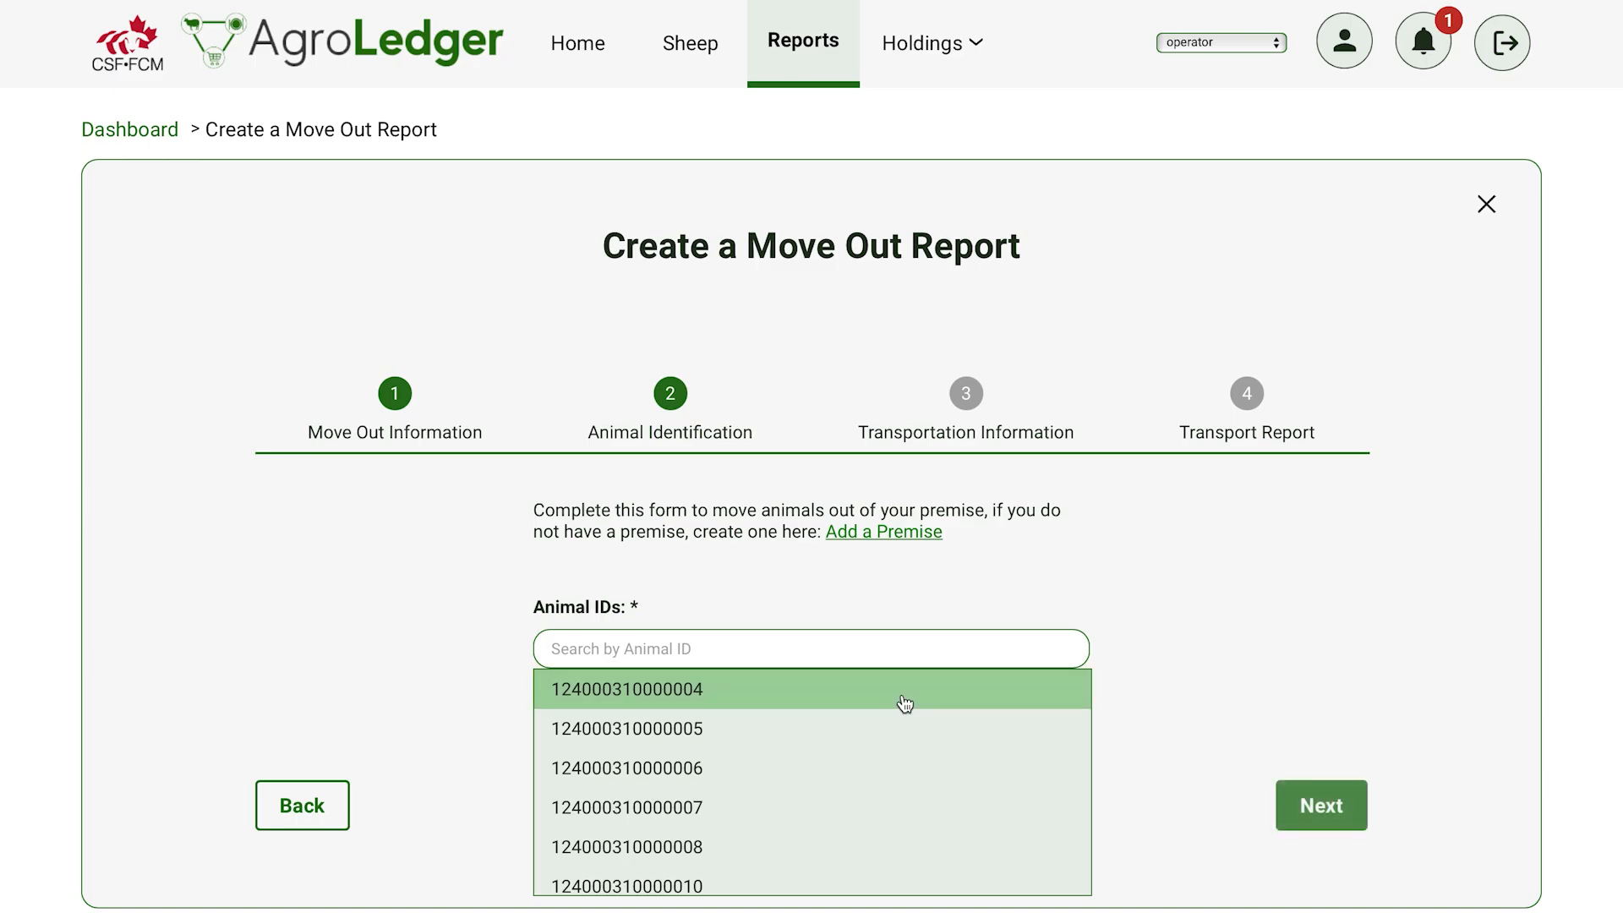
left_click(1324, 806)
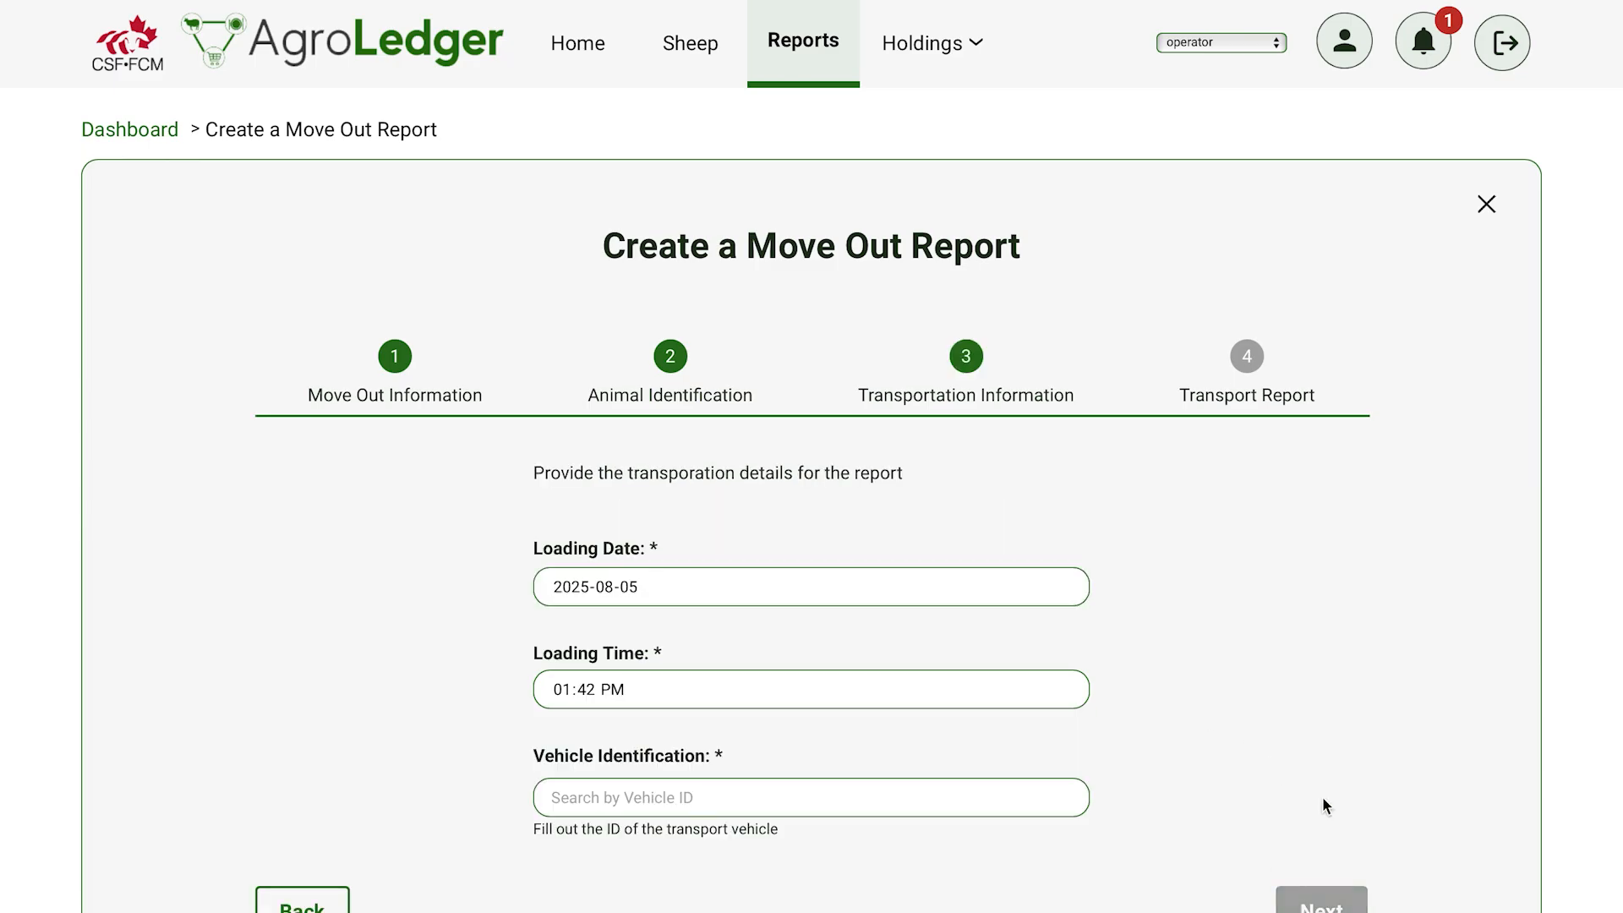
Step: Choose Livestock Trailer - ABC 123 as the move-out report's transport vehicle
scroll(1270, 679, "down", 1)
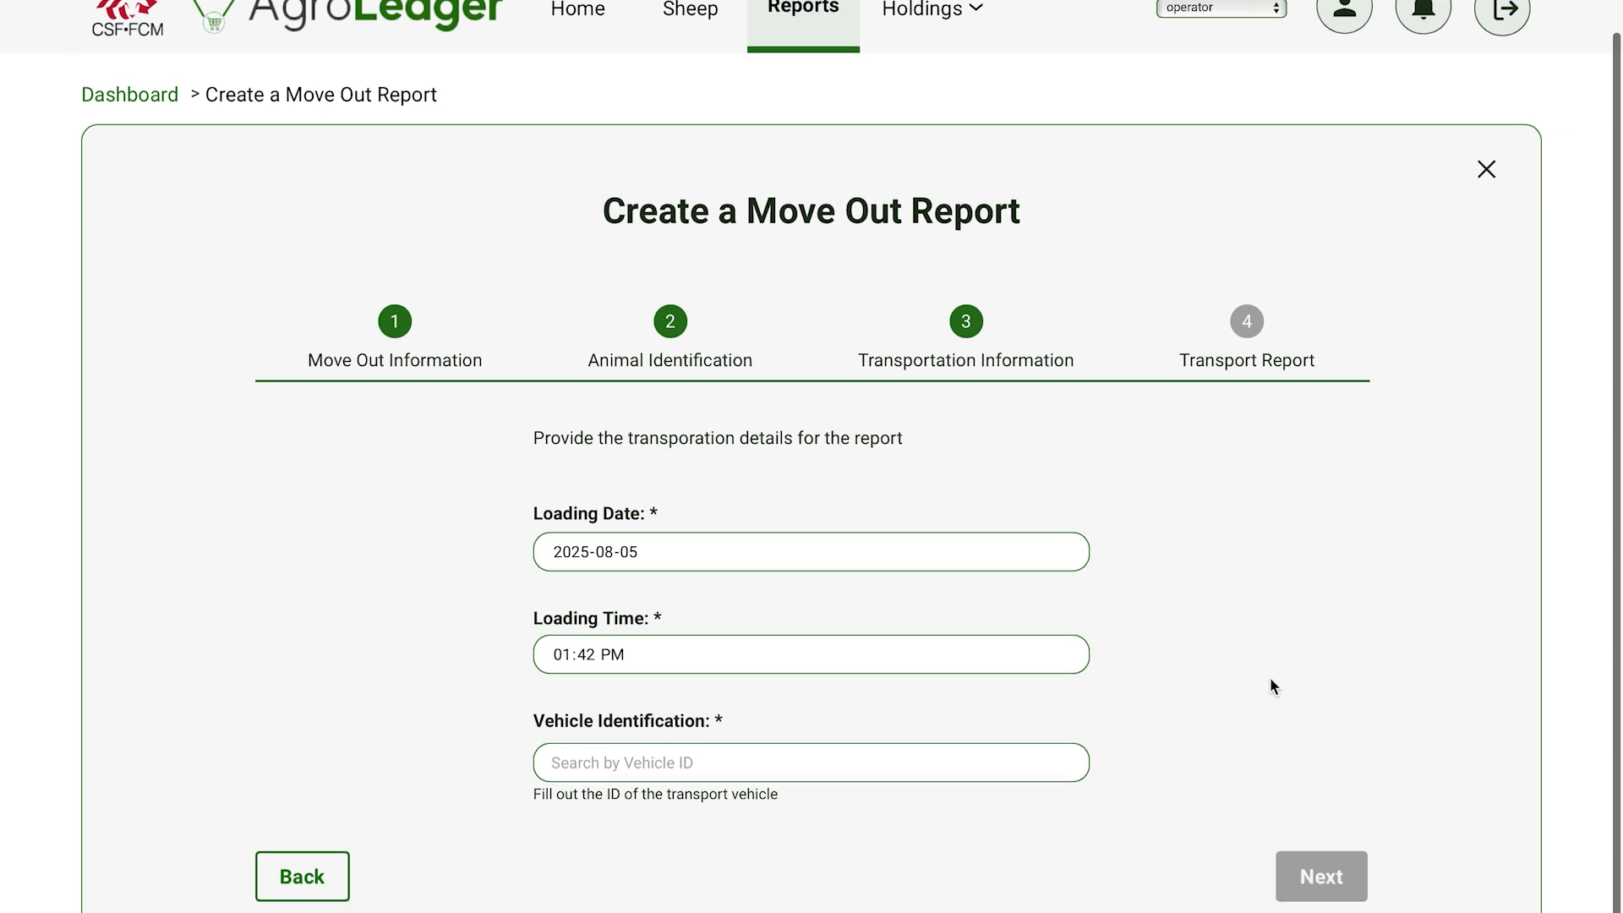
left_click(1000, 729)
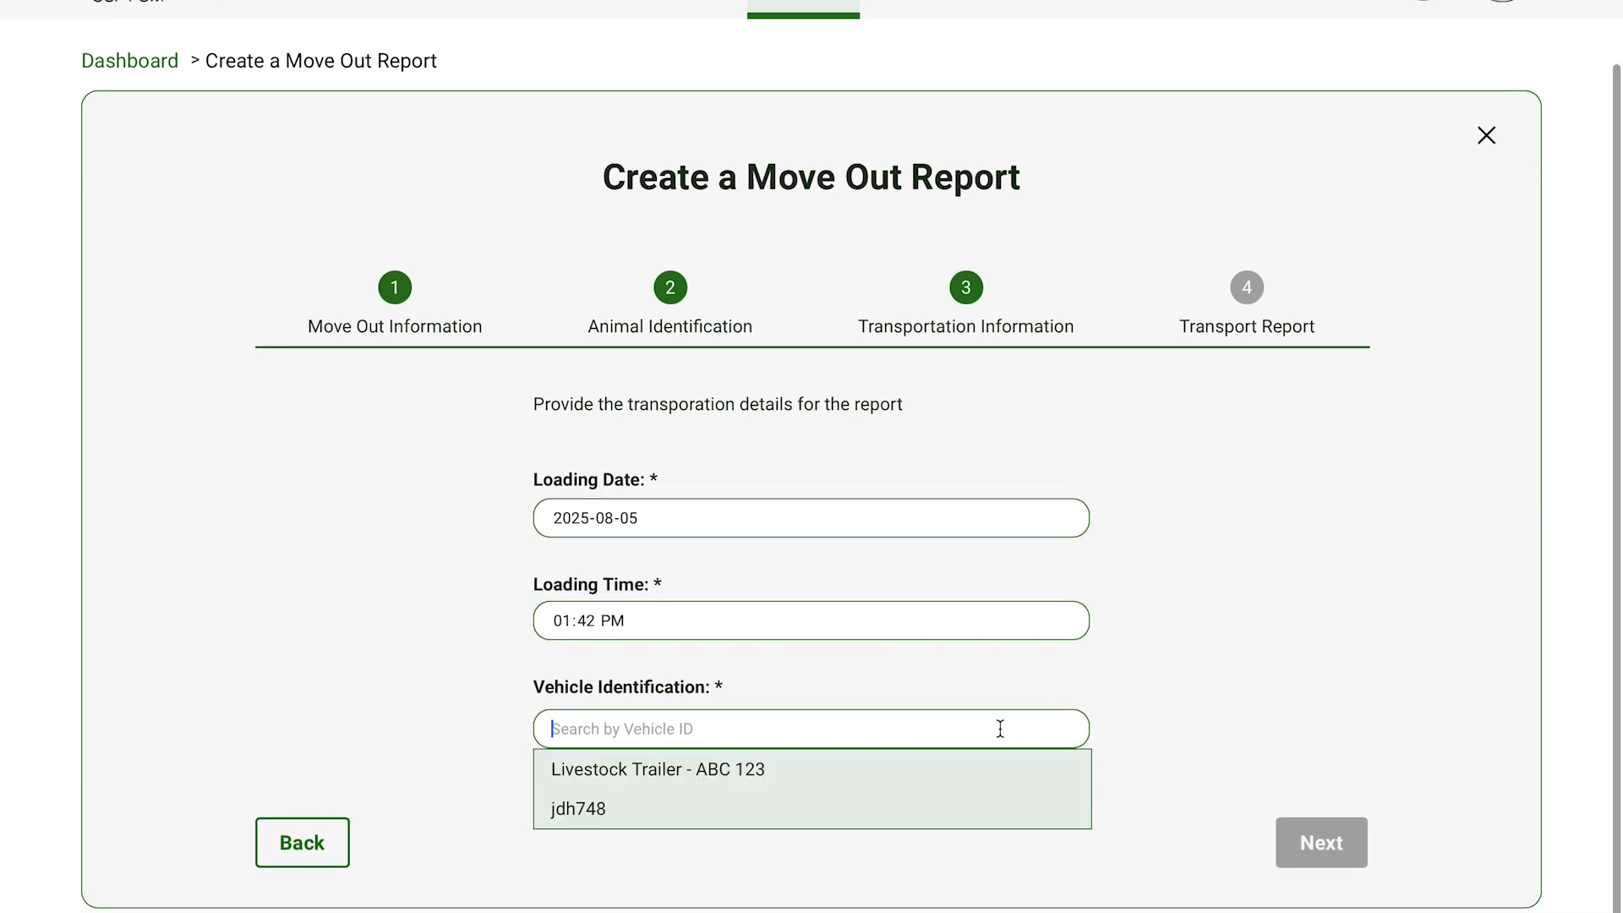
left_click(958, 771)
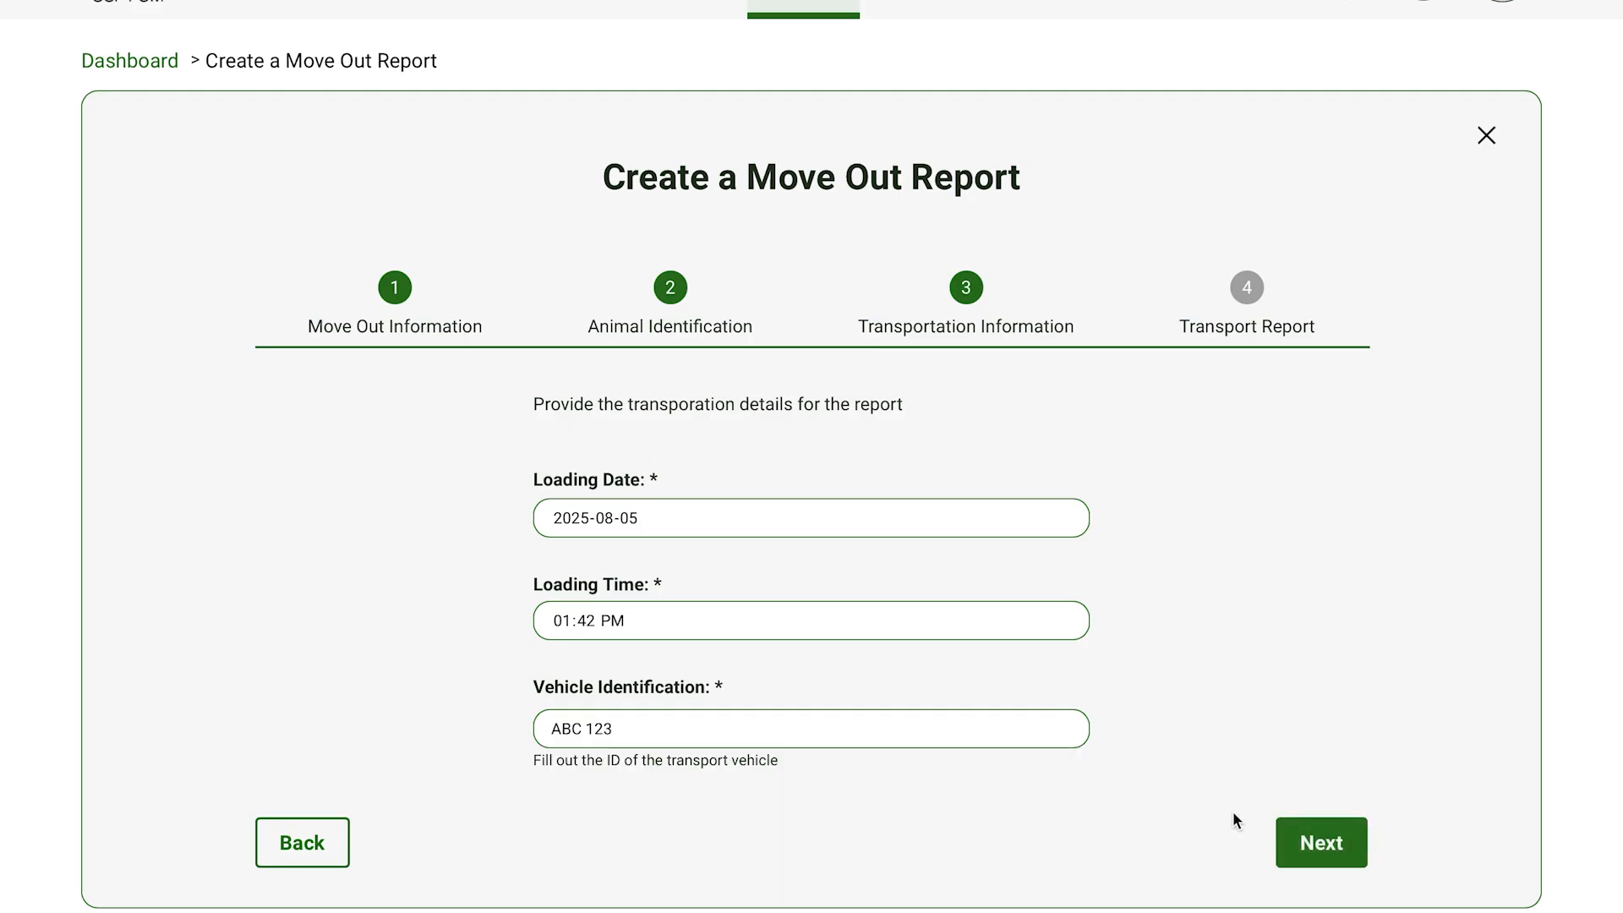
Step: Opt to create a corresponding transport report, fill in the last feed, water and rest location, and submit the move-out report
left_click(1312, 850)
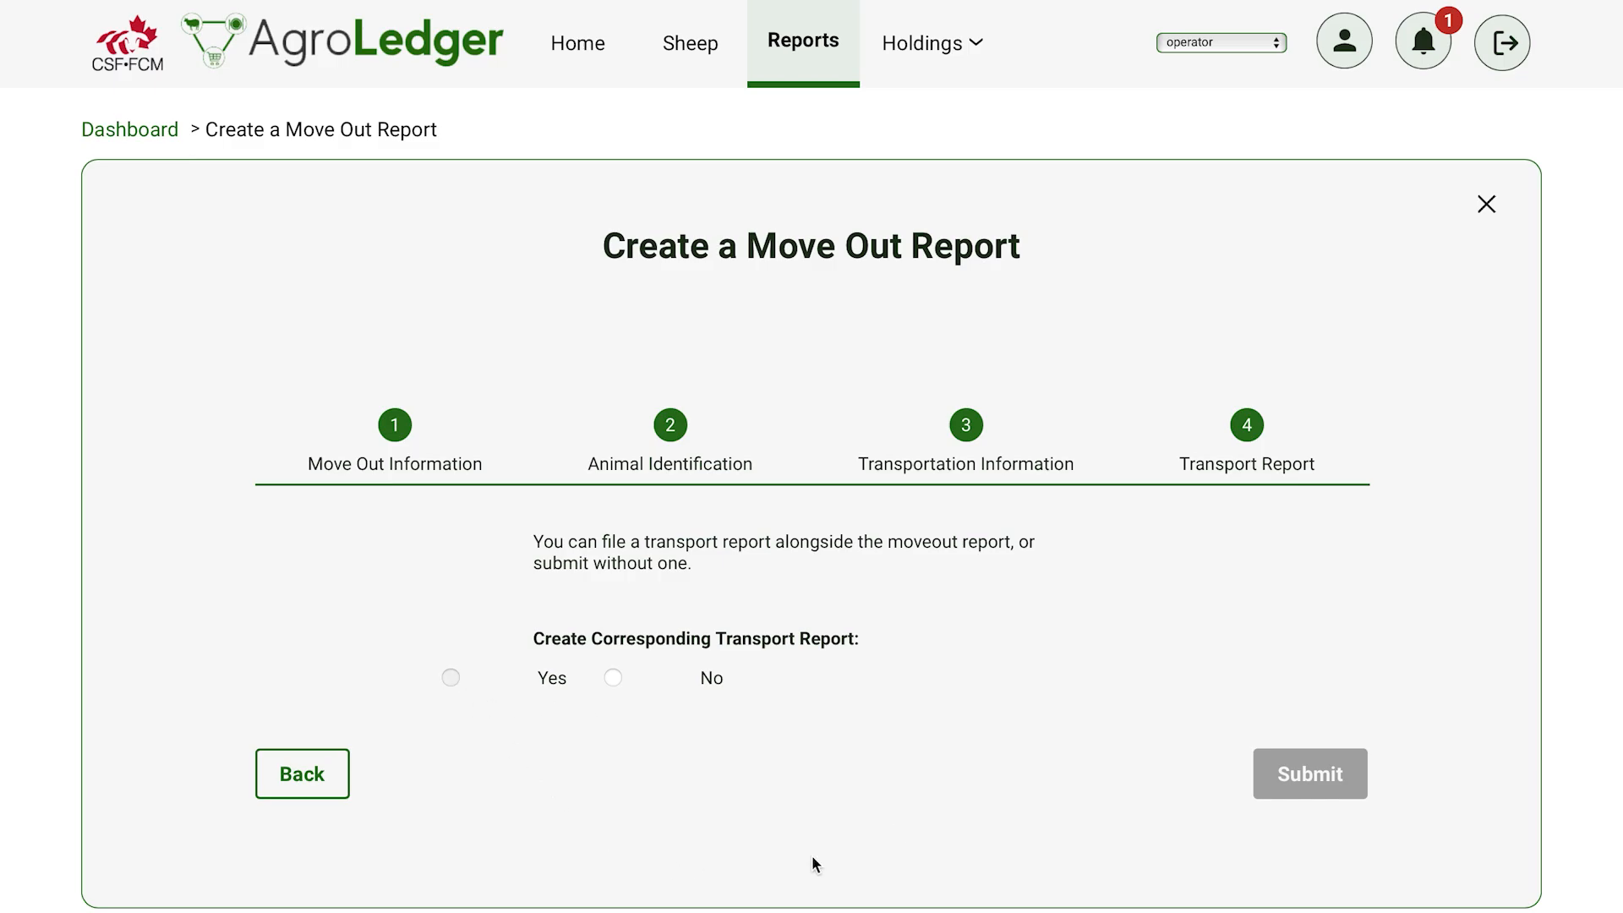
scroll(1253, 859, "down", 4)
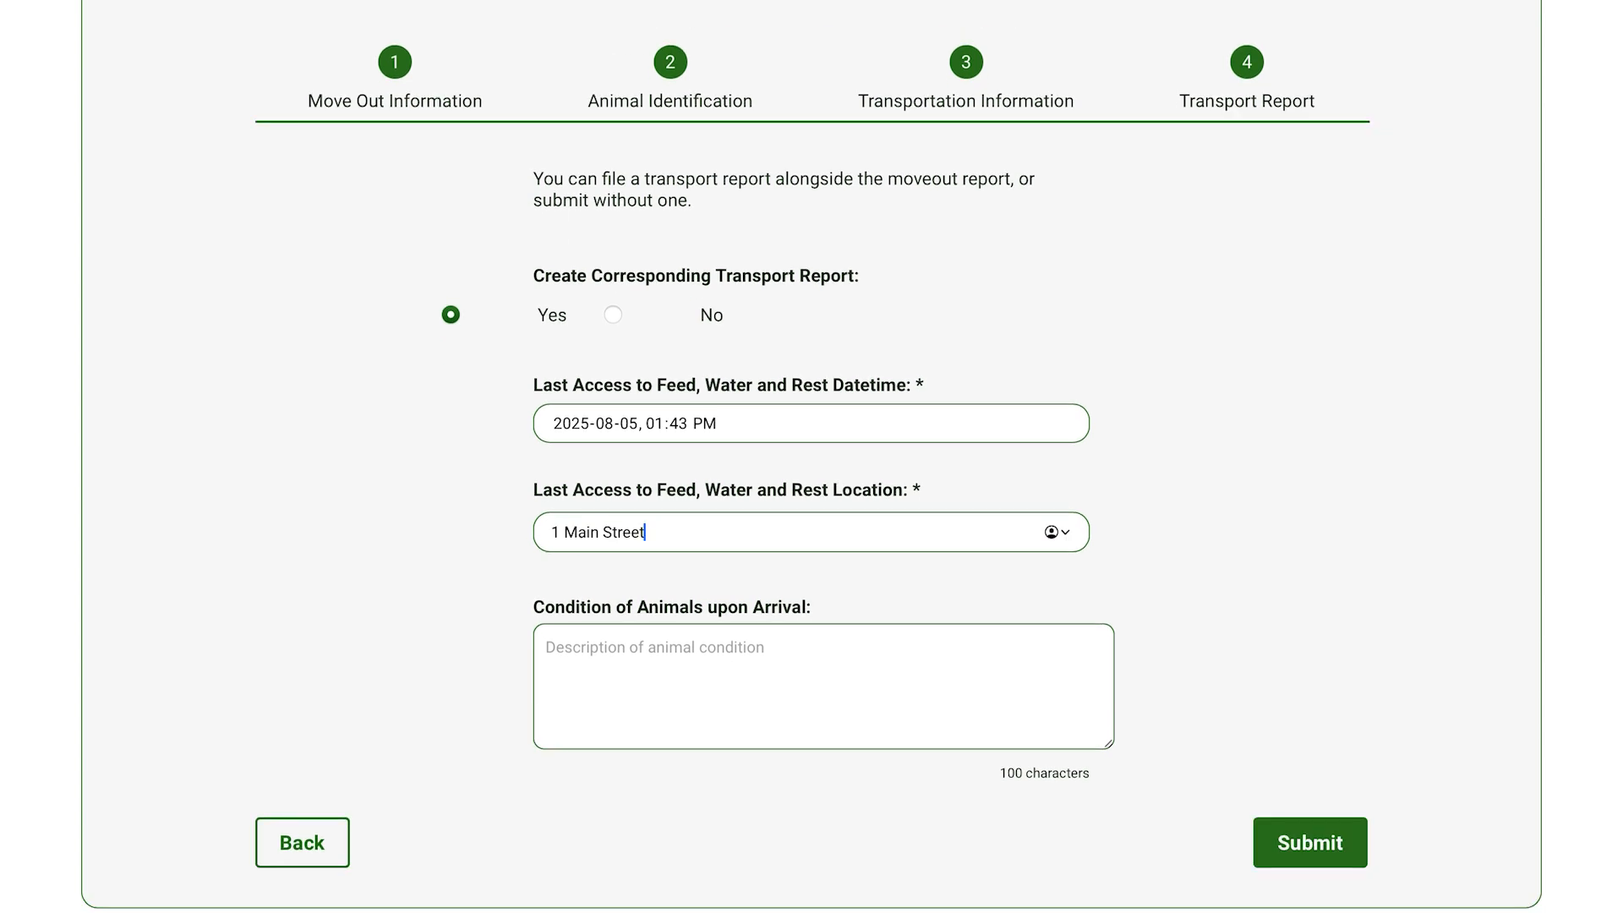
left_click(1340, 842)
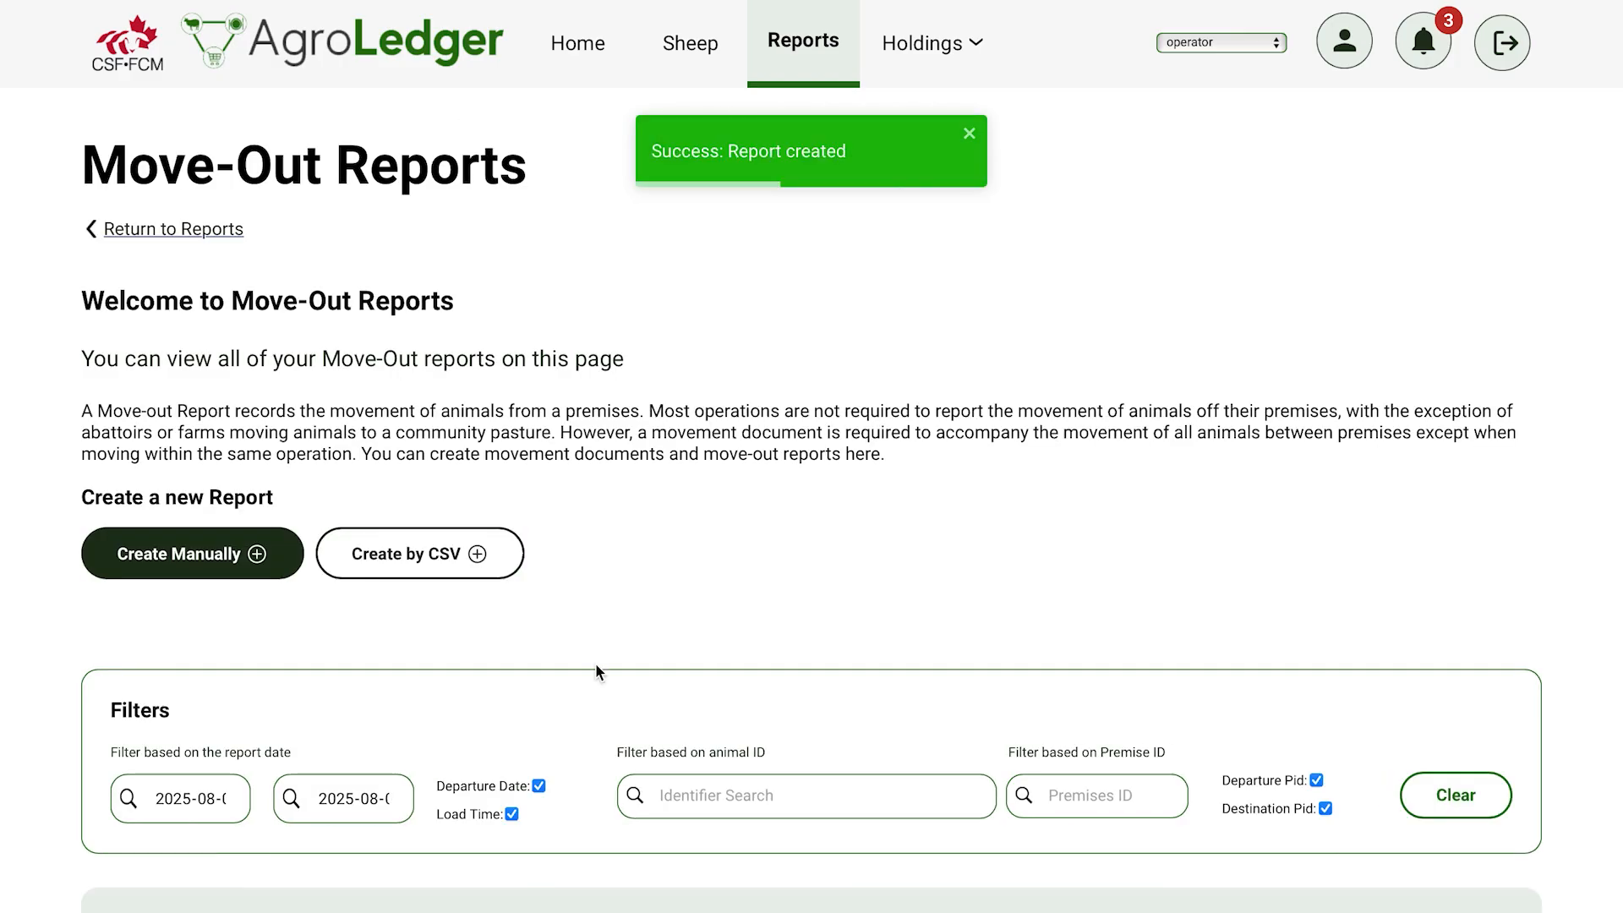
Step: Start a move-out report by CSV with sheep - Sheet1-6.csv and map the ISO Number header to the CISP # column
left_click(431, 560)
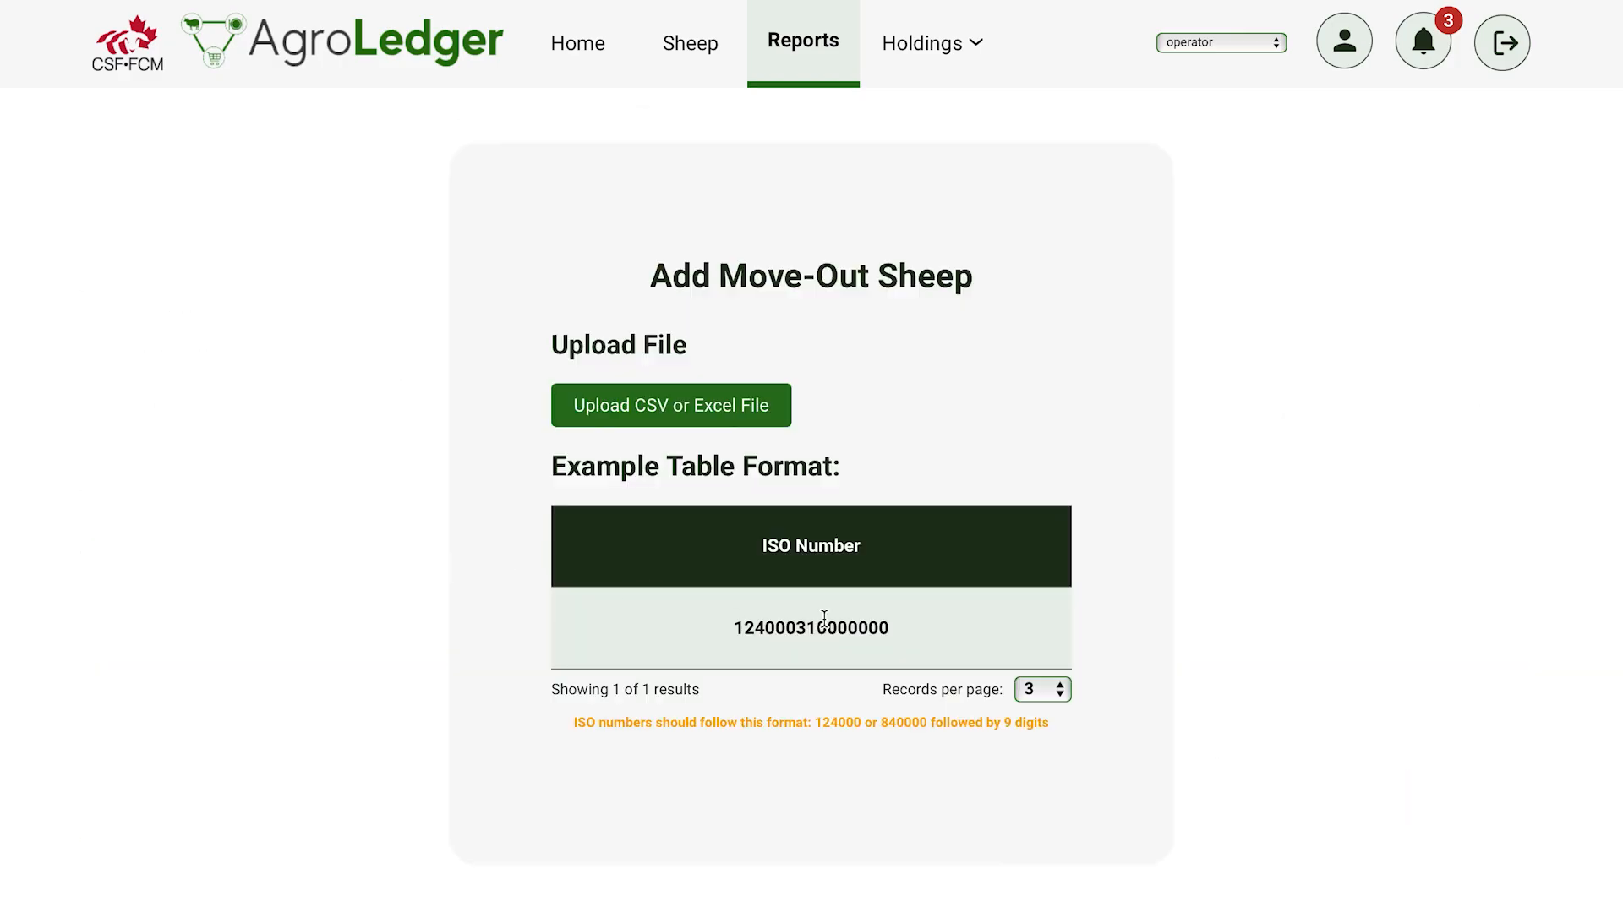
left_click(691, 418)
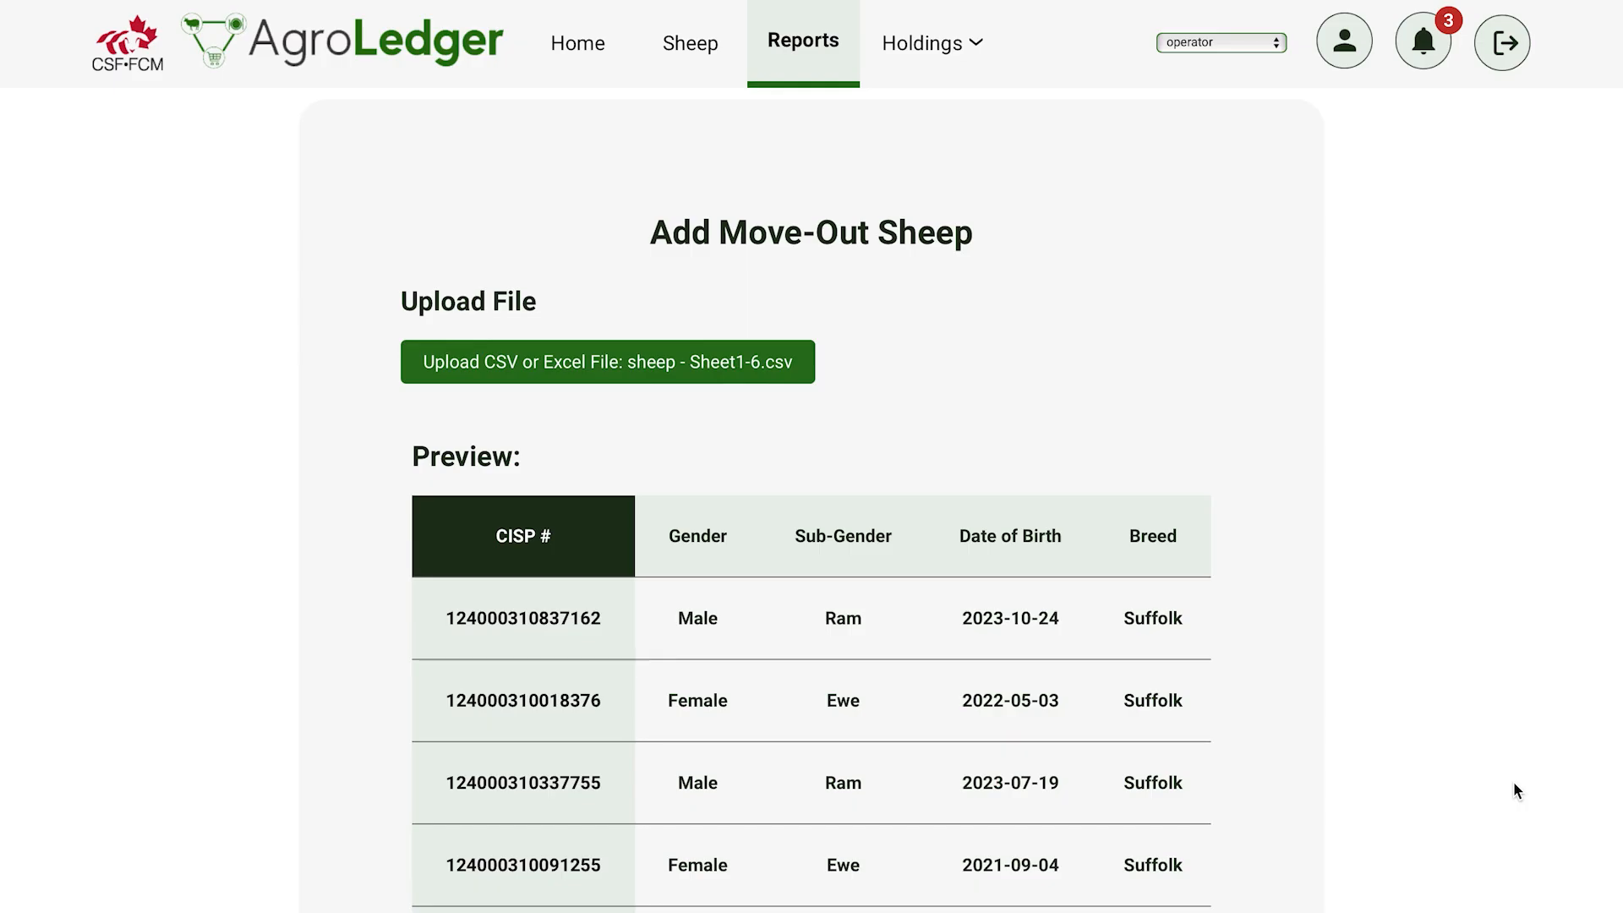
scroll(1514, 783, "down", 6)
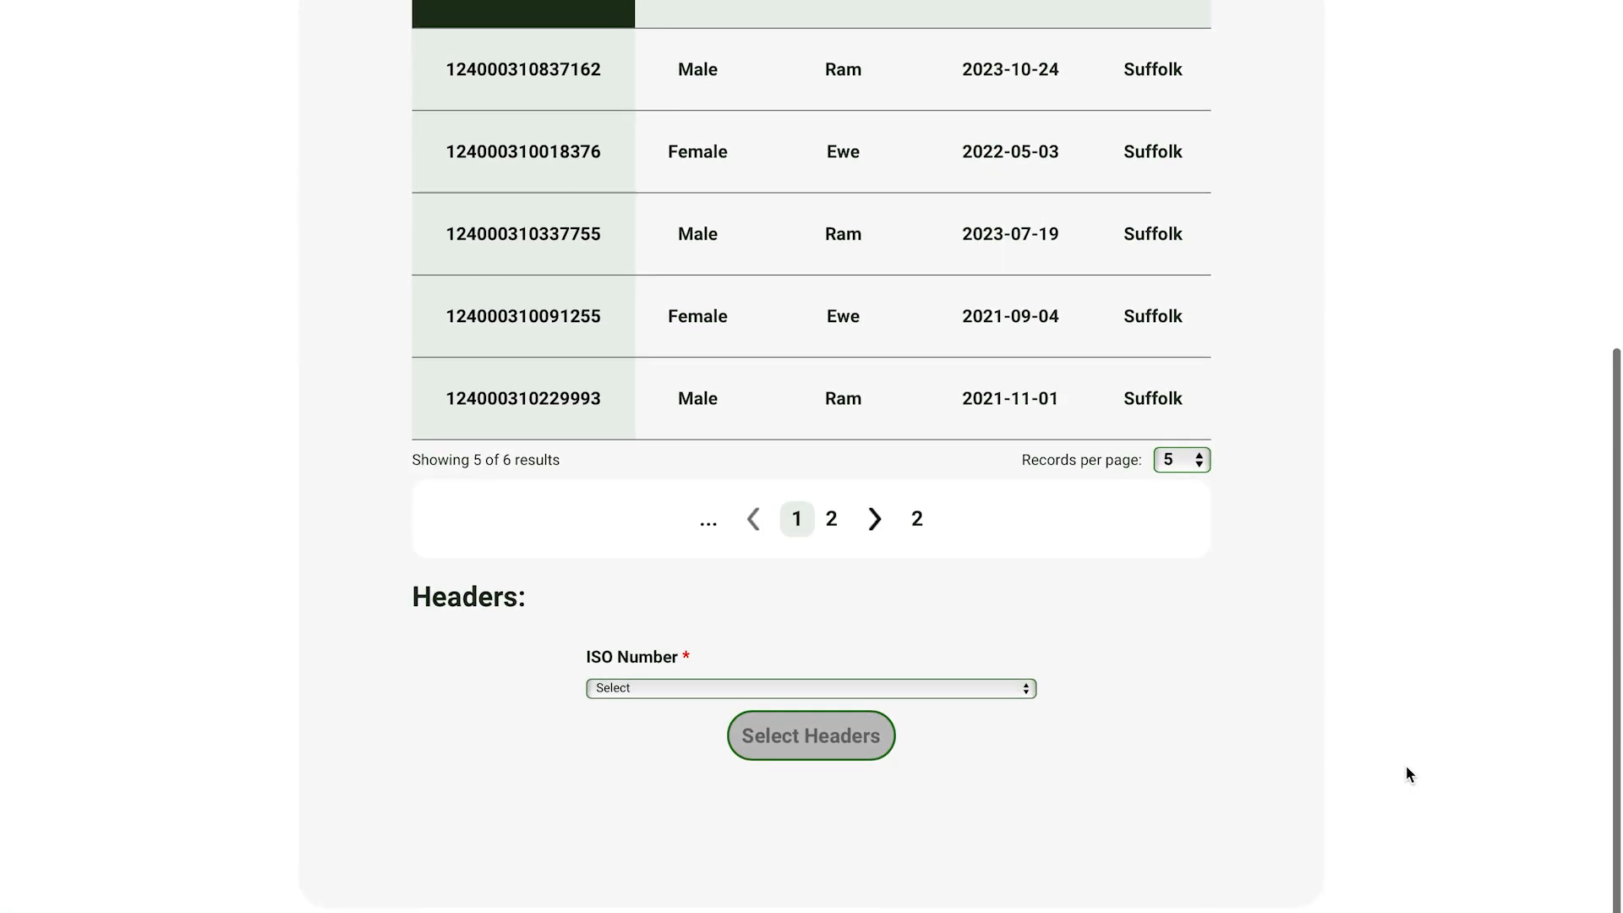
left_click(1026, 689)
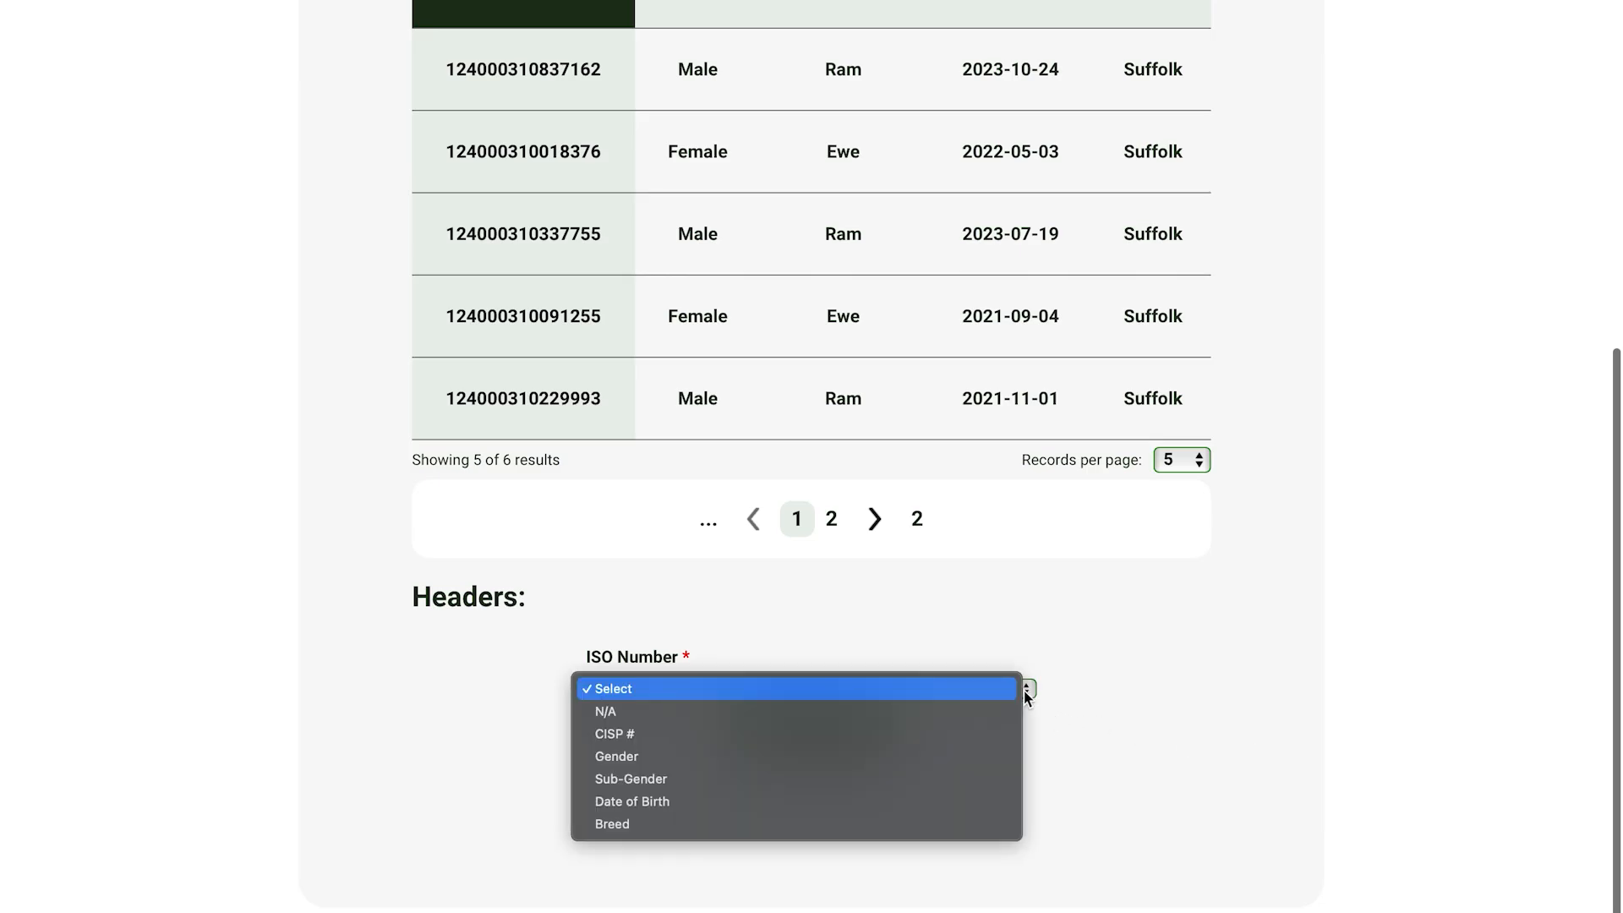
left_click(1008, 732)
left_click(852, 732)
Step: Set the bulk move-out's departure premise to NS123456 - My Farm and its destination to My Abattoir
left_click(577, 377)
left_click(579, 422)
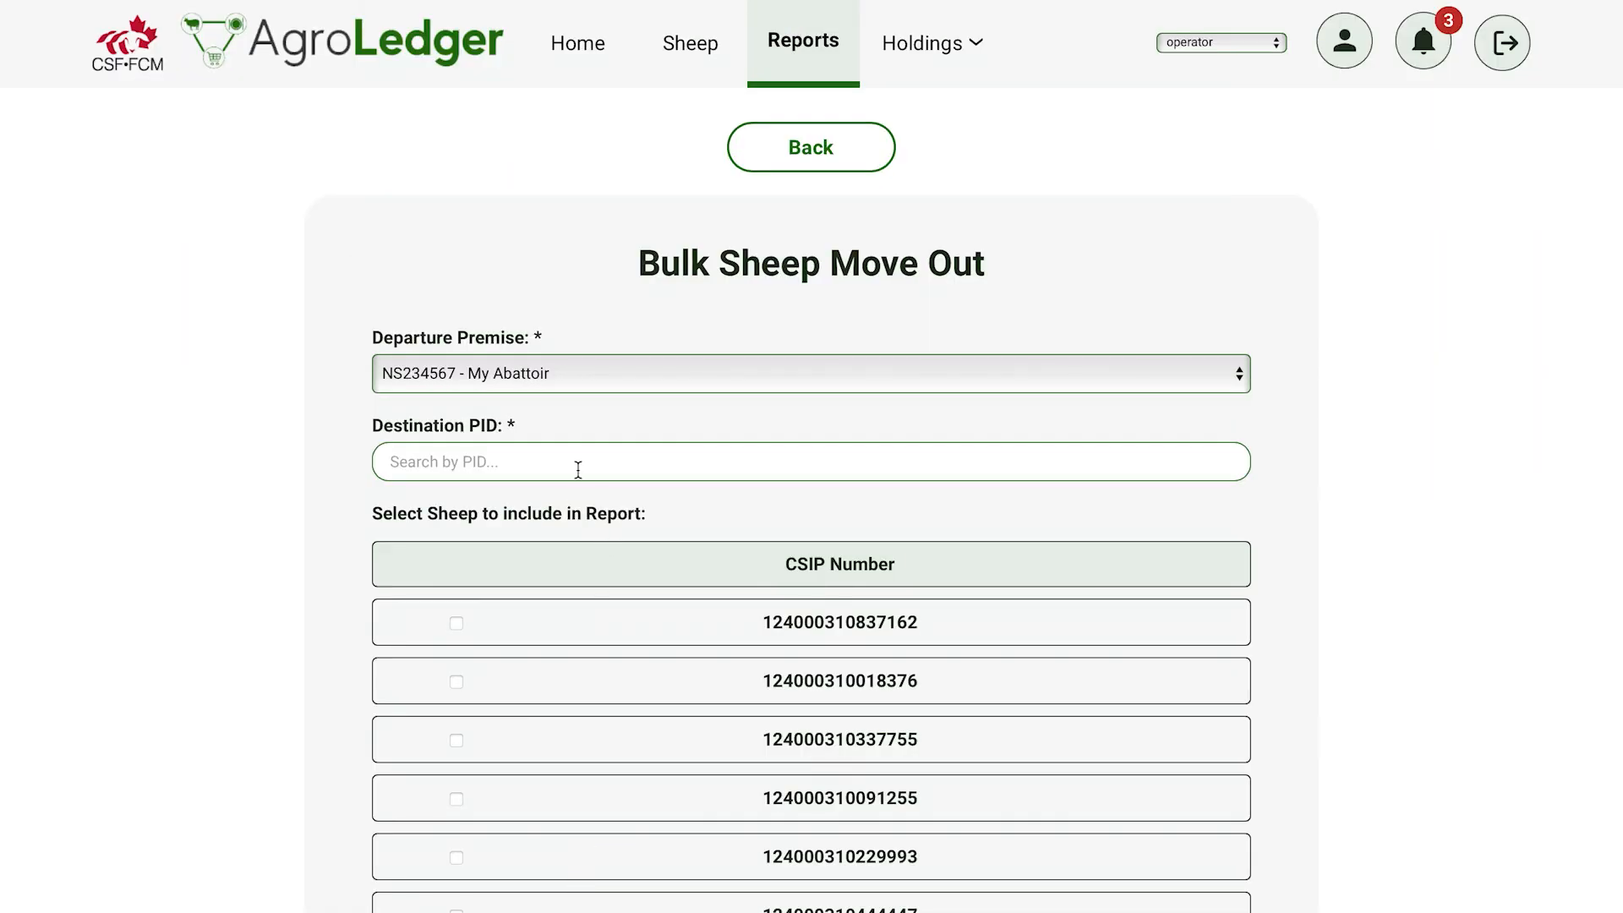
left_click(559, 381)
left_click(556, 428)
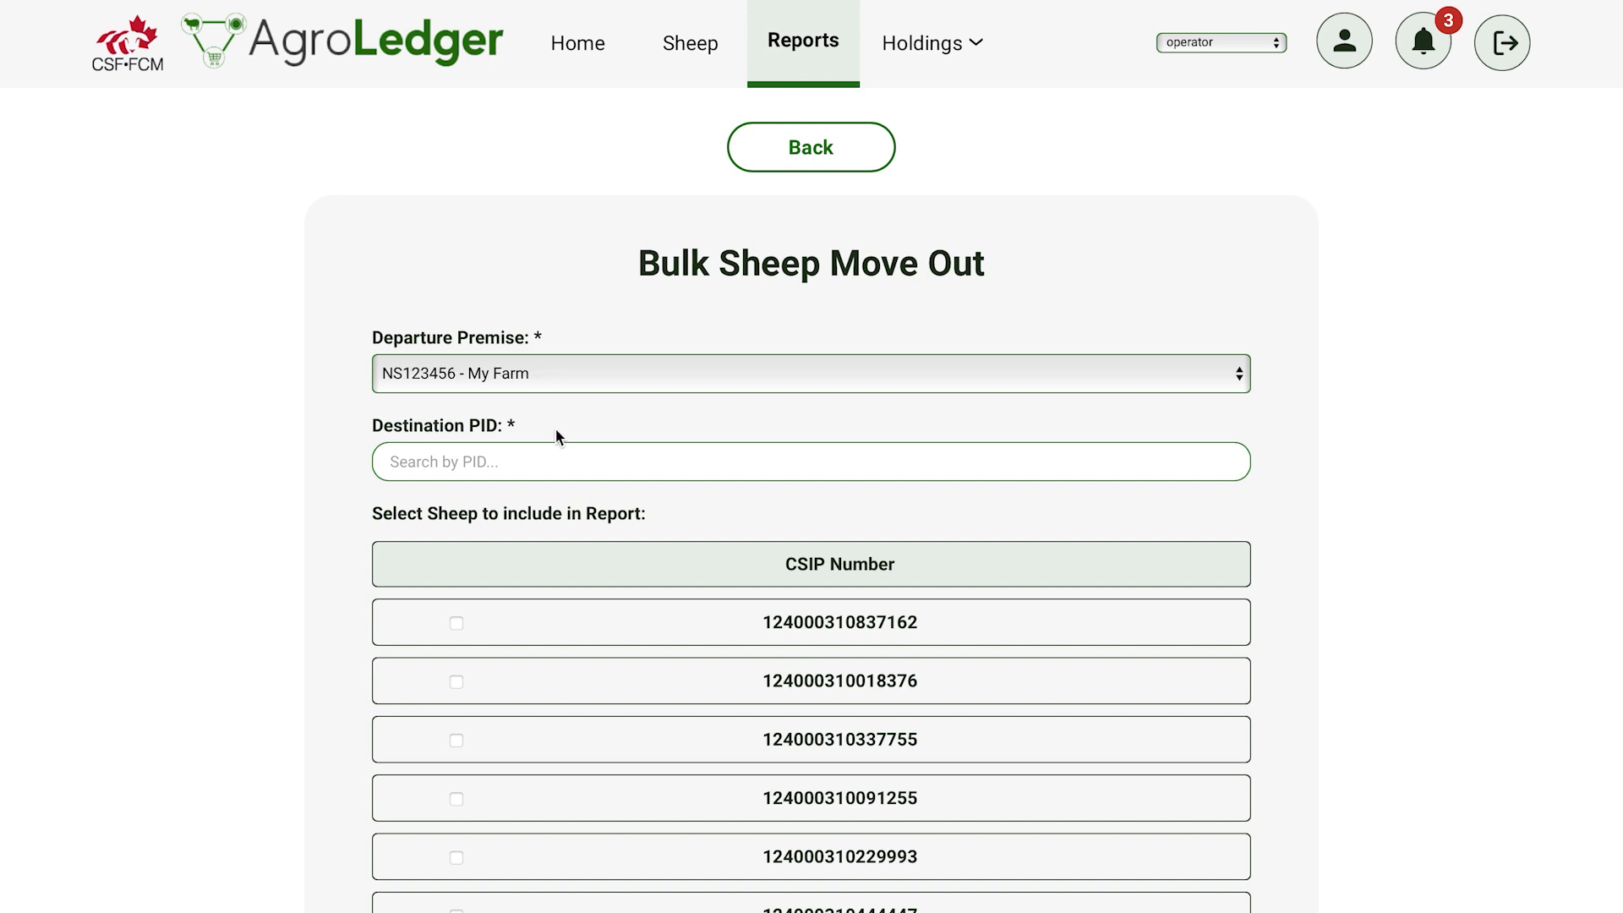
left_click(551, 459)
type("my a")
left_click(561, 504)
Step: Include all the listed sheep in the bulk move-out and set the destination type to Abattoir
scroll(1023, 630, "down", 2)
scroll(1023, 622, "down", 5)
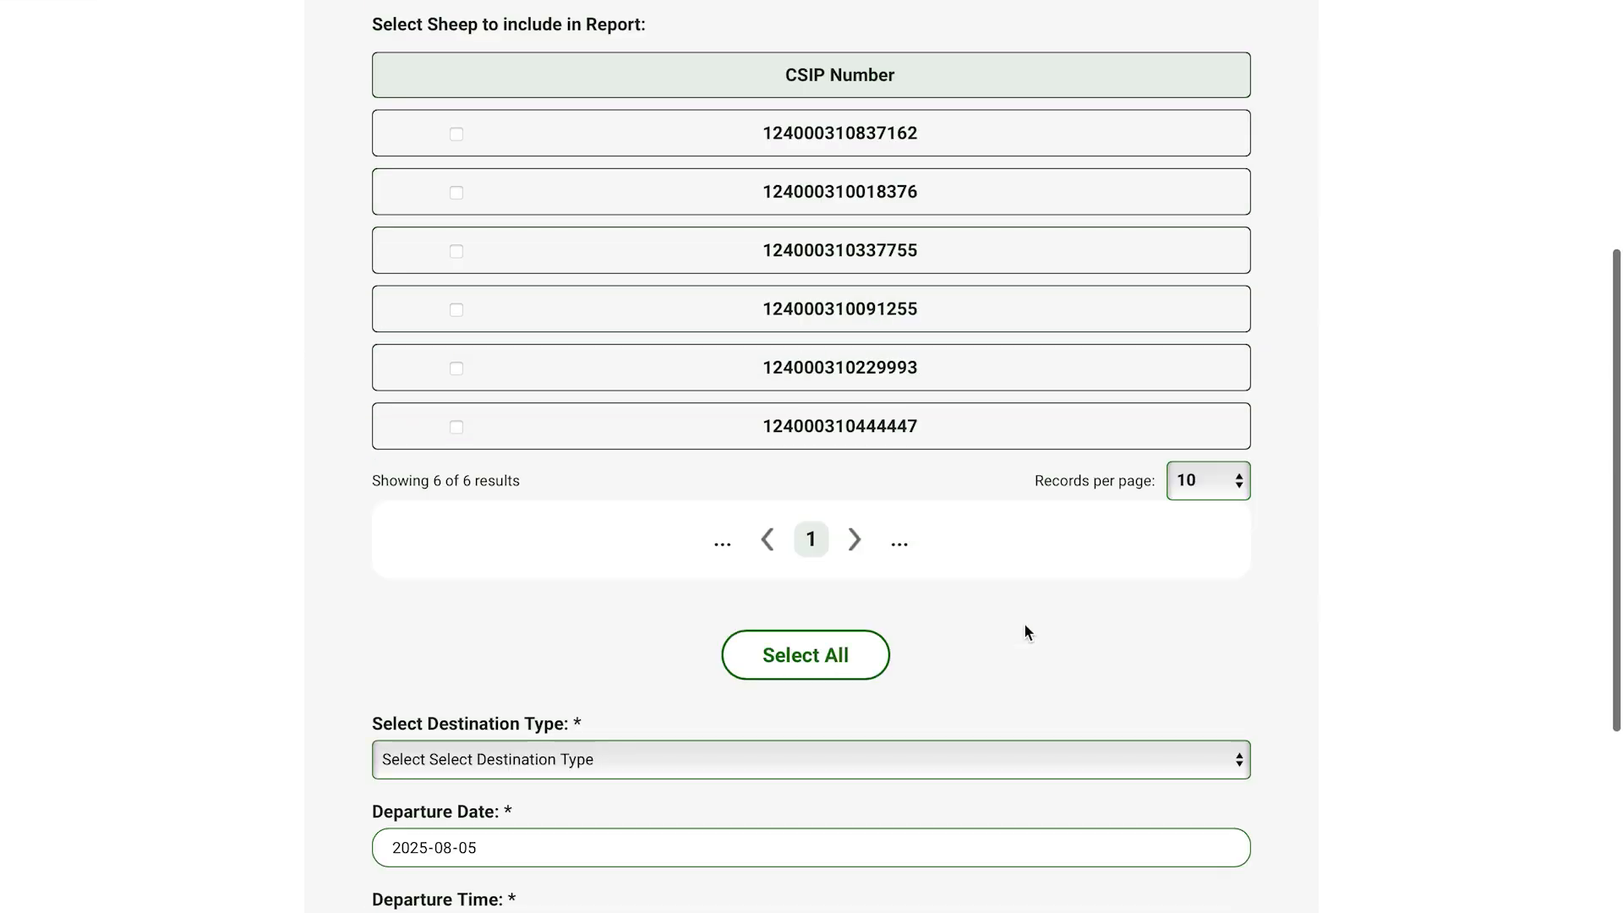
left_click(859, 664)
scroll(1394, 707, "down", 5)
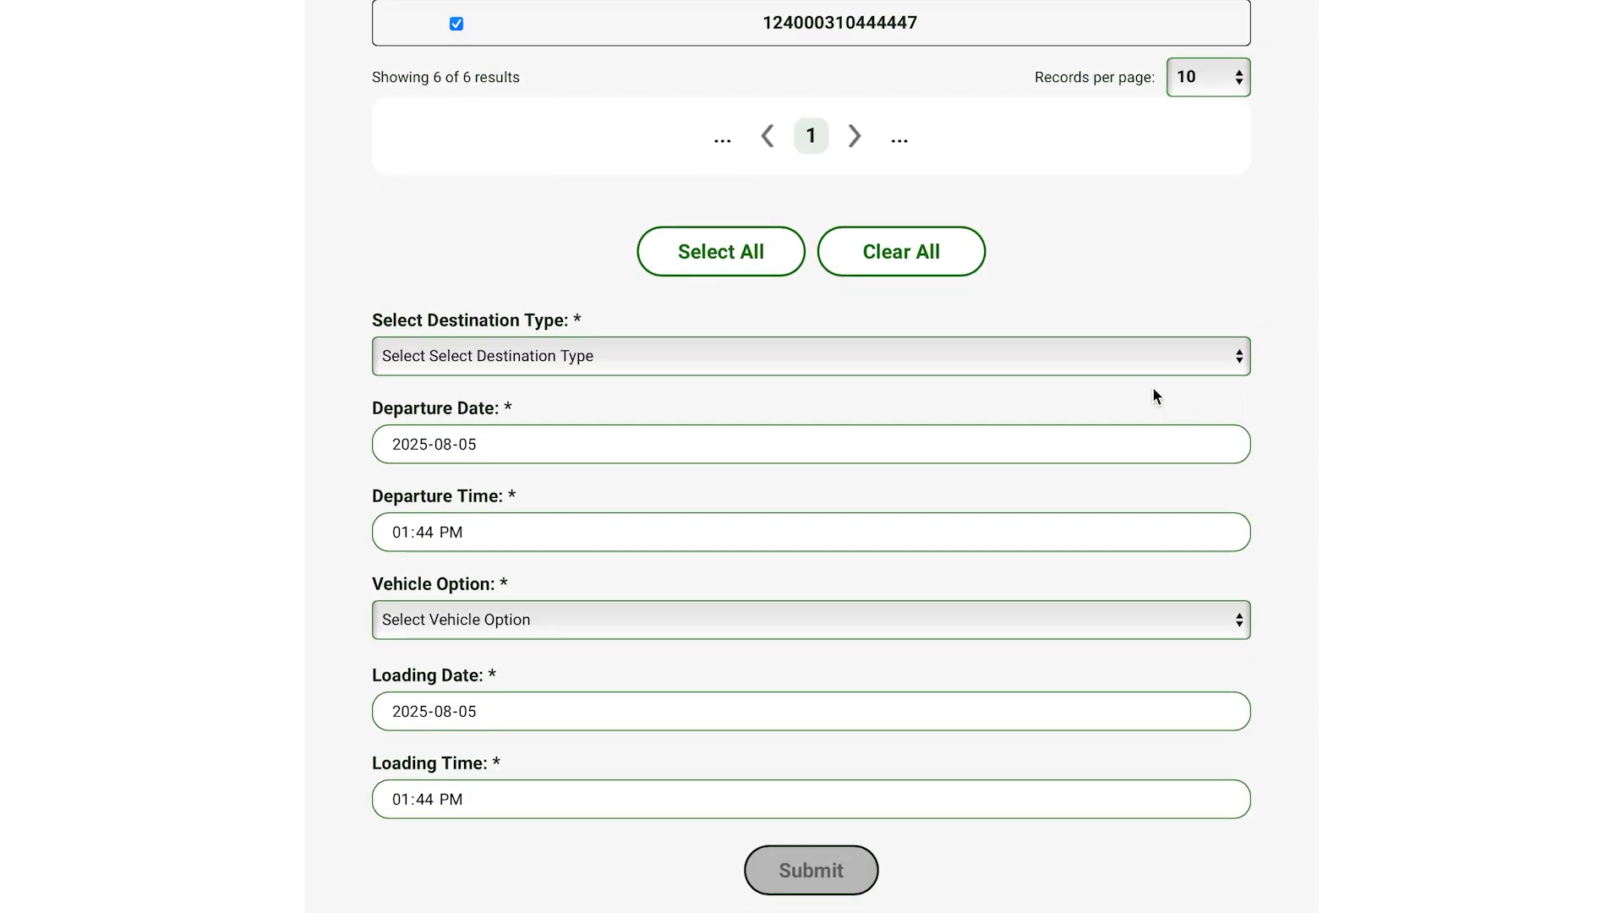
left_click(1109, 356)
left_click(1091, 413)
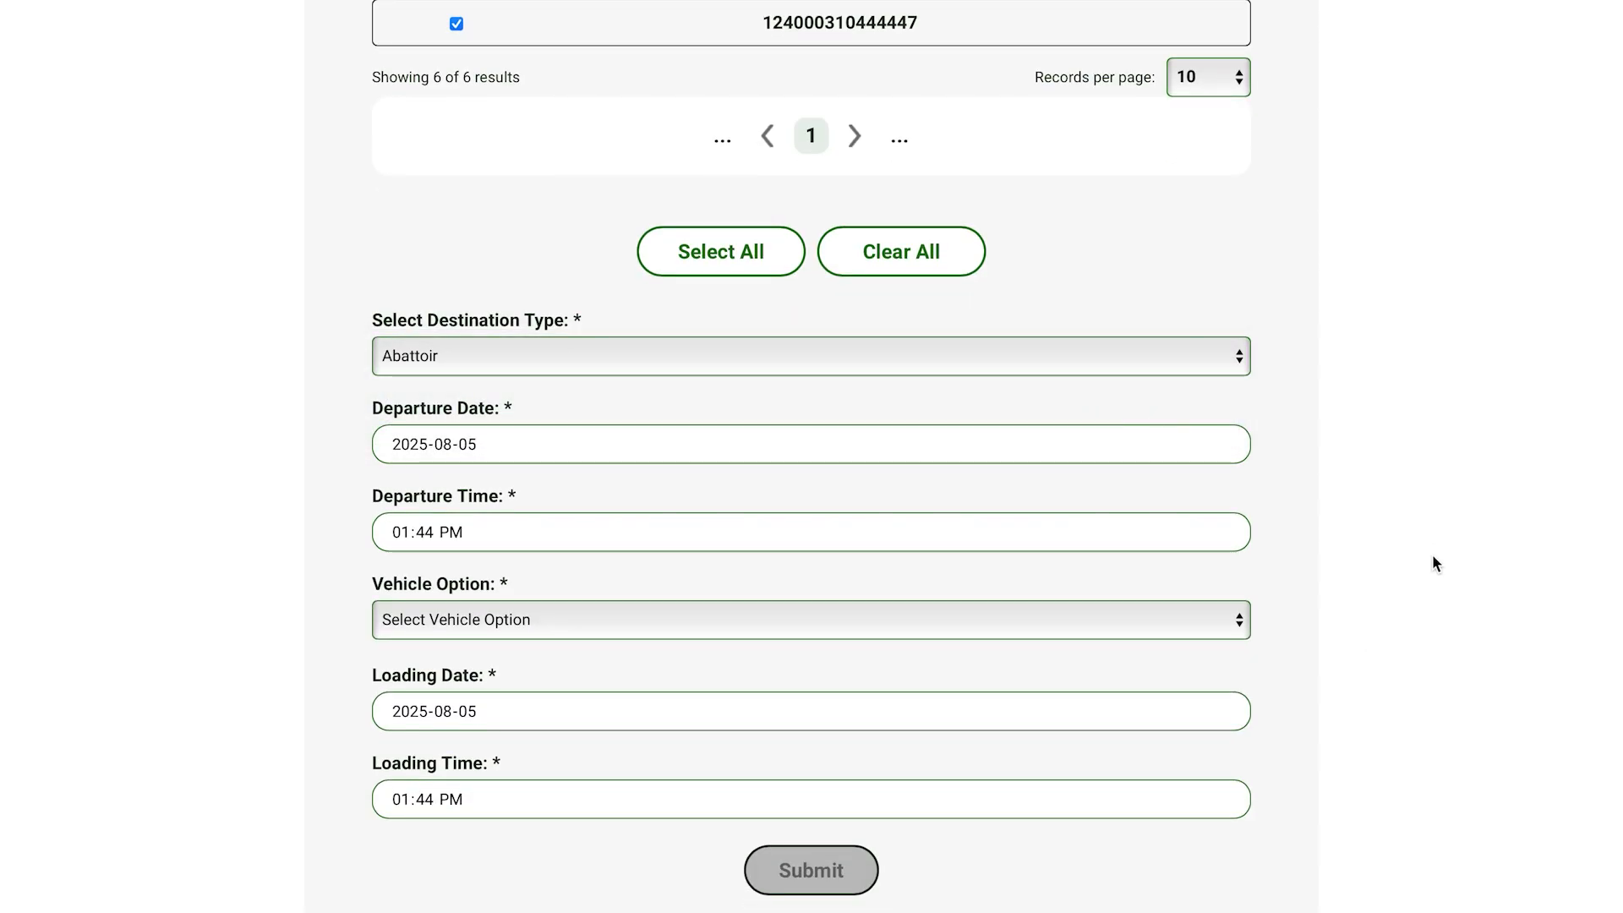
Step: Assign the existing vehicle Livestock Trailer - ABC 123 to the bulk move-out and submit the report
left_click(1173, 620)
left_click(1126, 642)
left_click(972, 708)
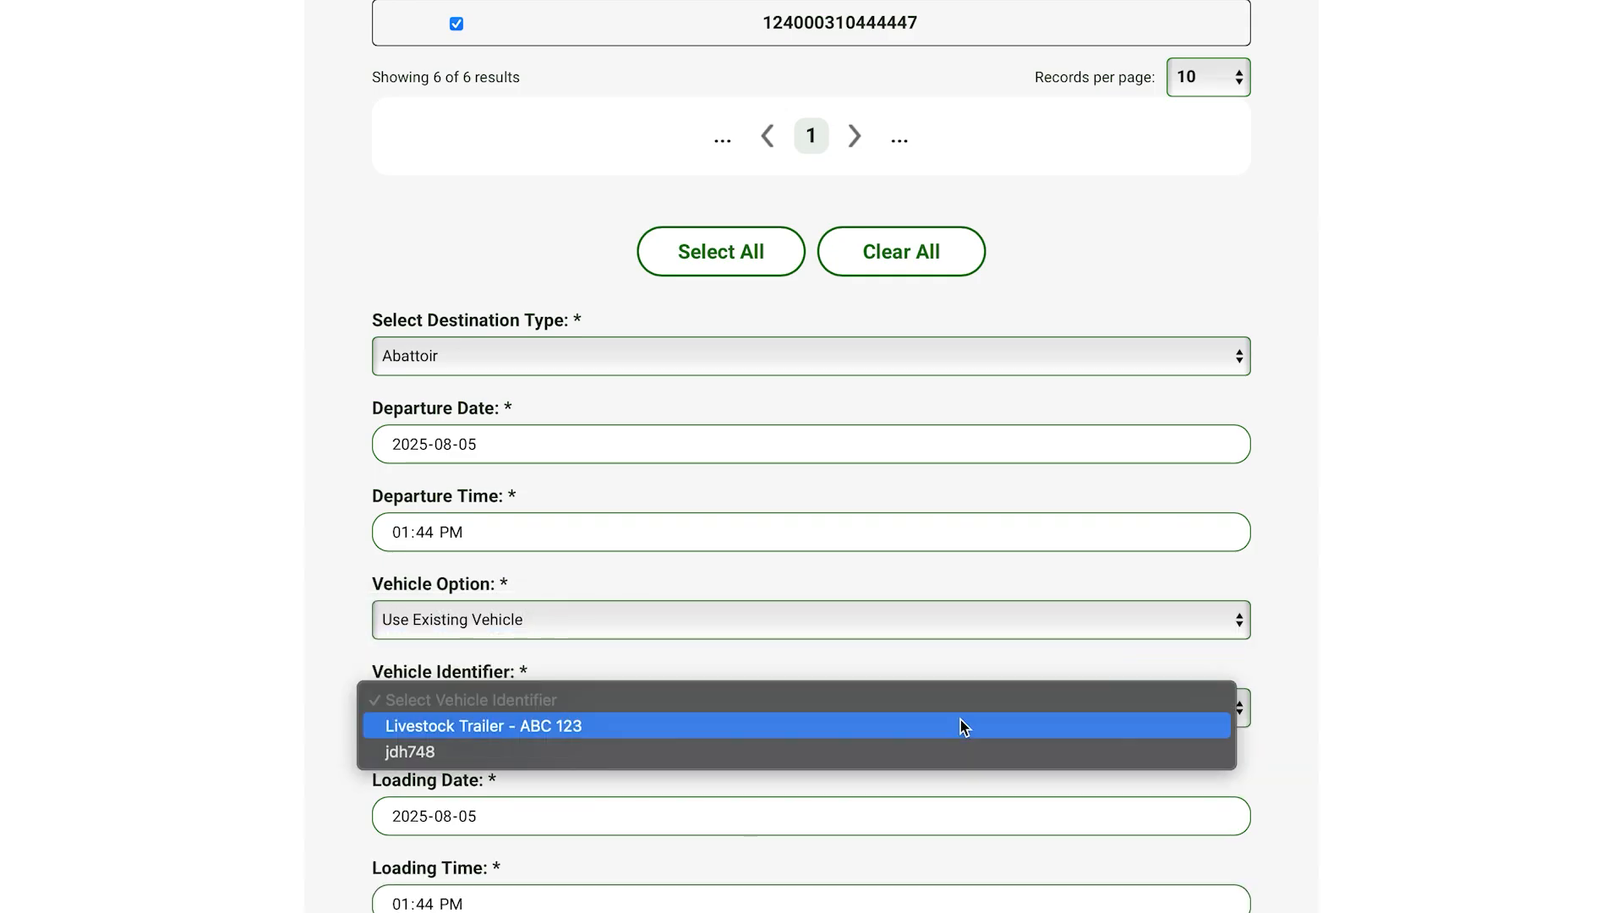
left_click(956, 725)
scroll(1266, 822, "down", 2)
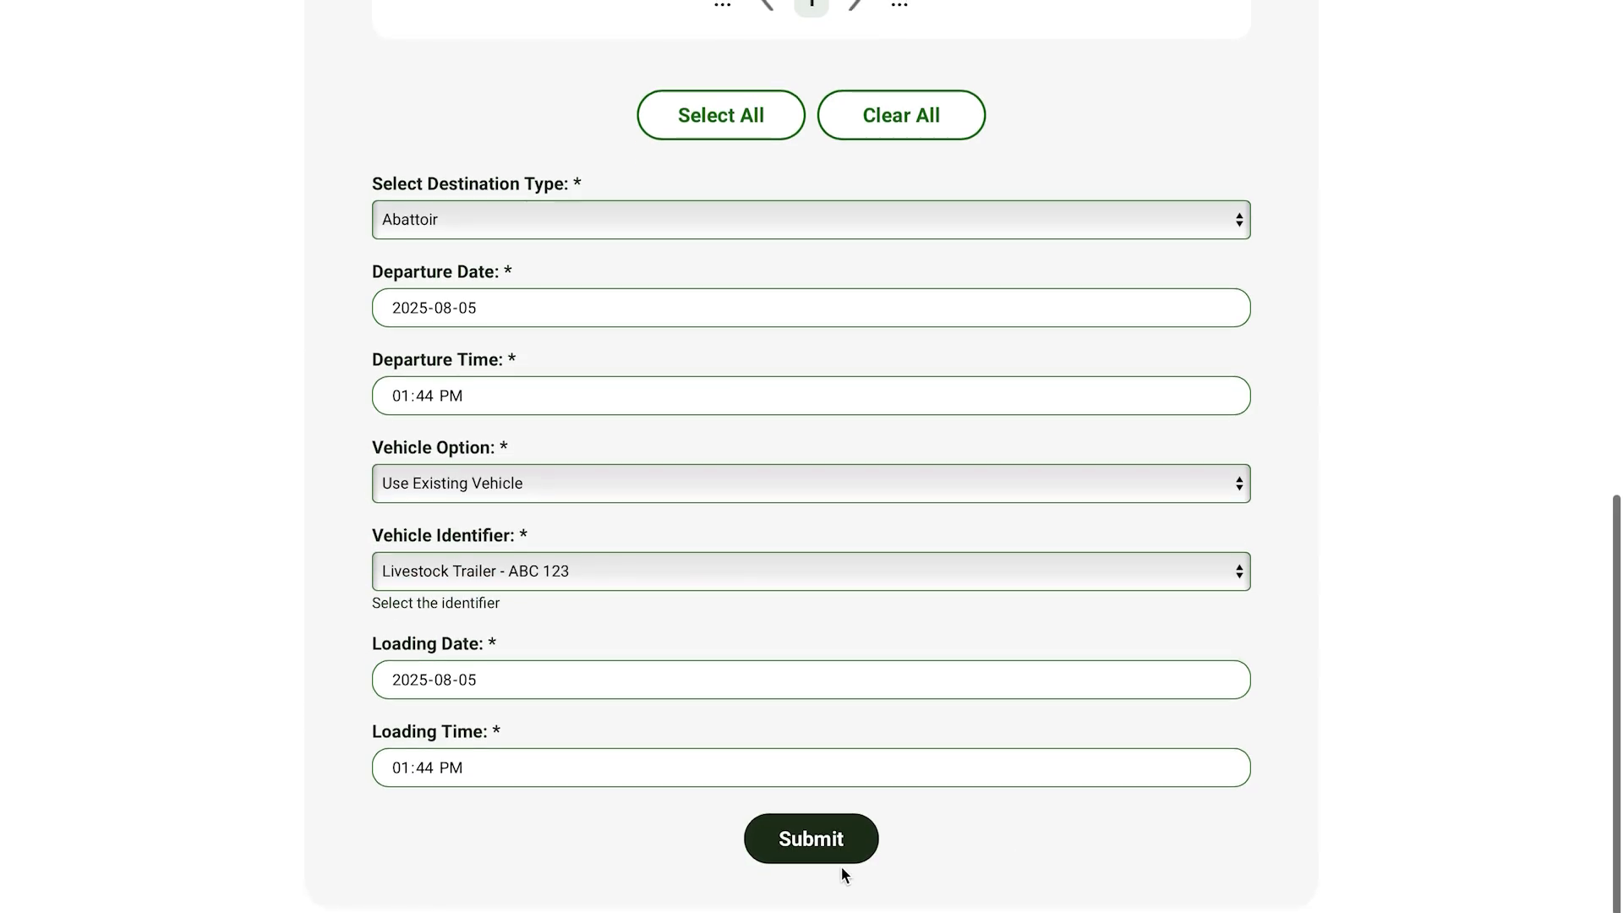
left_click(840, 857)
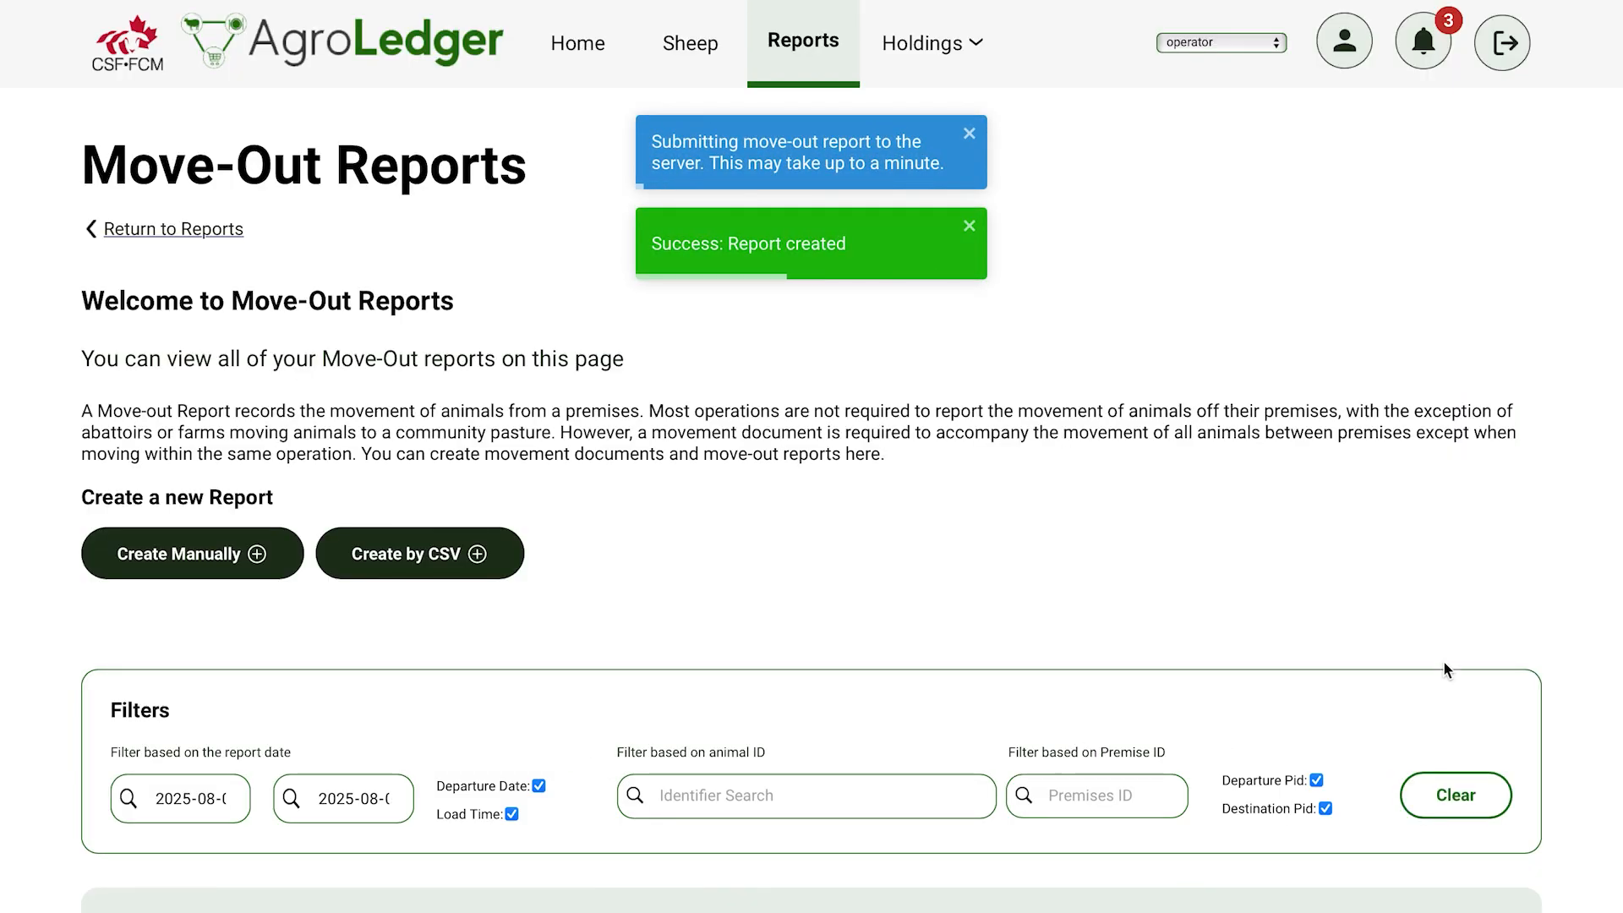
Step: Check the list of move-out reports, and start creating a transport report manually from the Reports dashboard
scroll(812, 456, "down", 8)
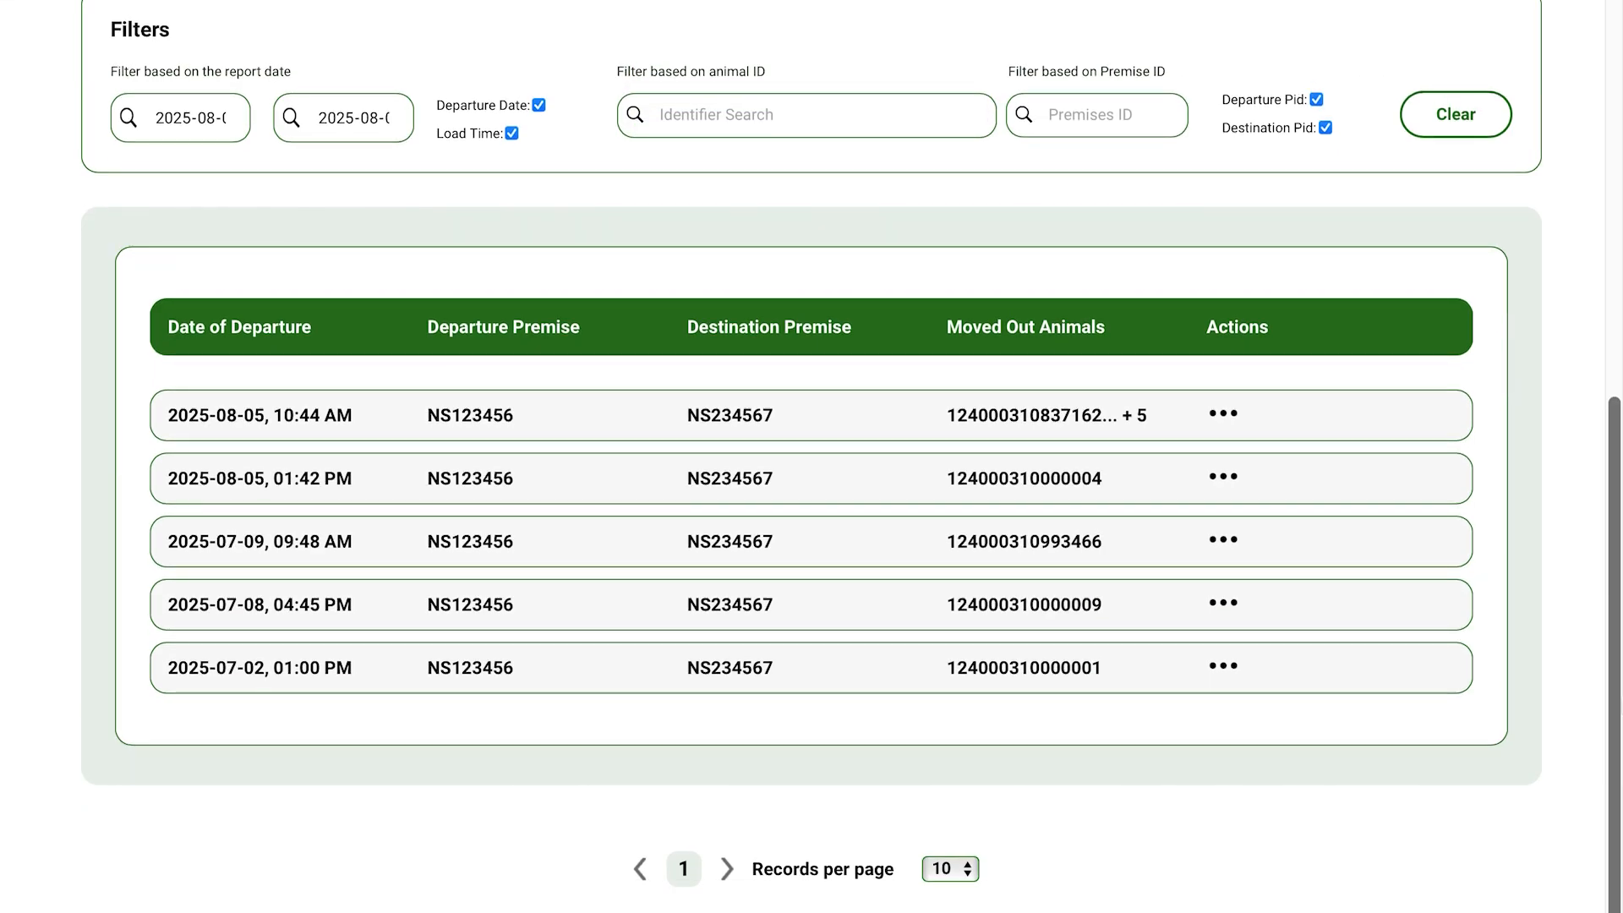
scroll(811, 456, "up", 7)
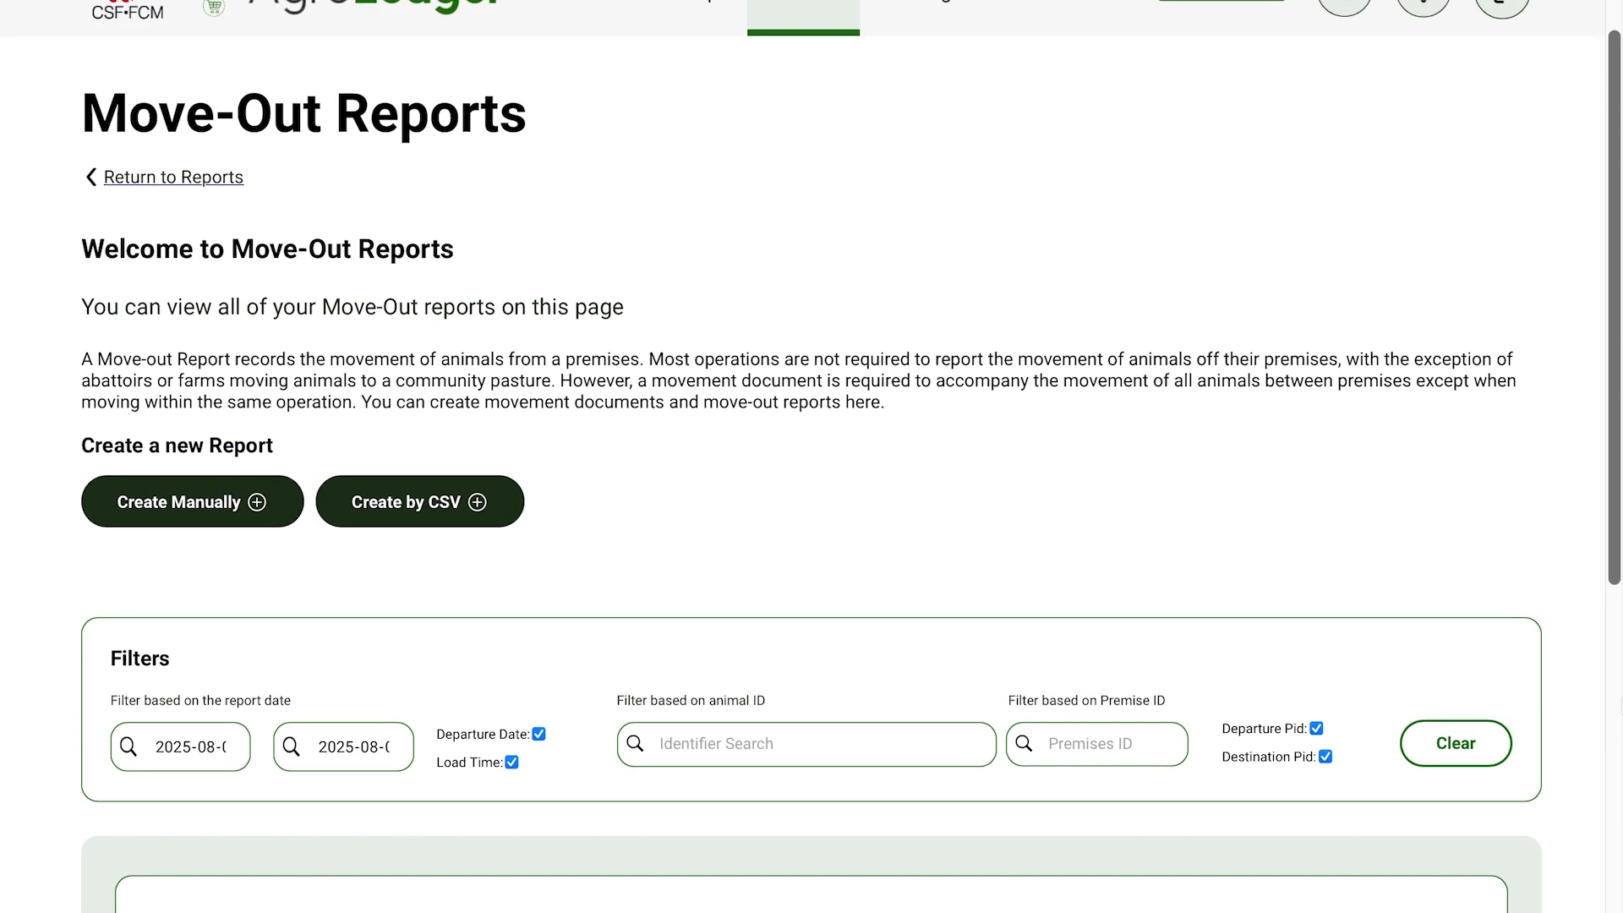
scroll(812, 456, "up", 1)
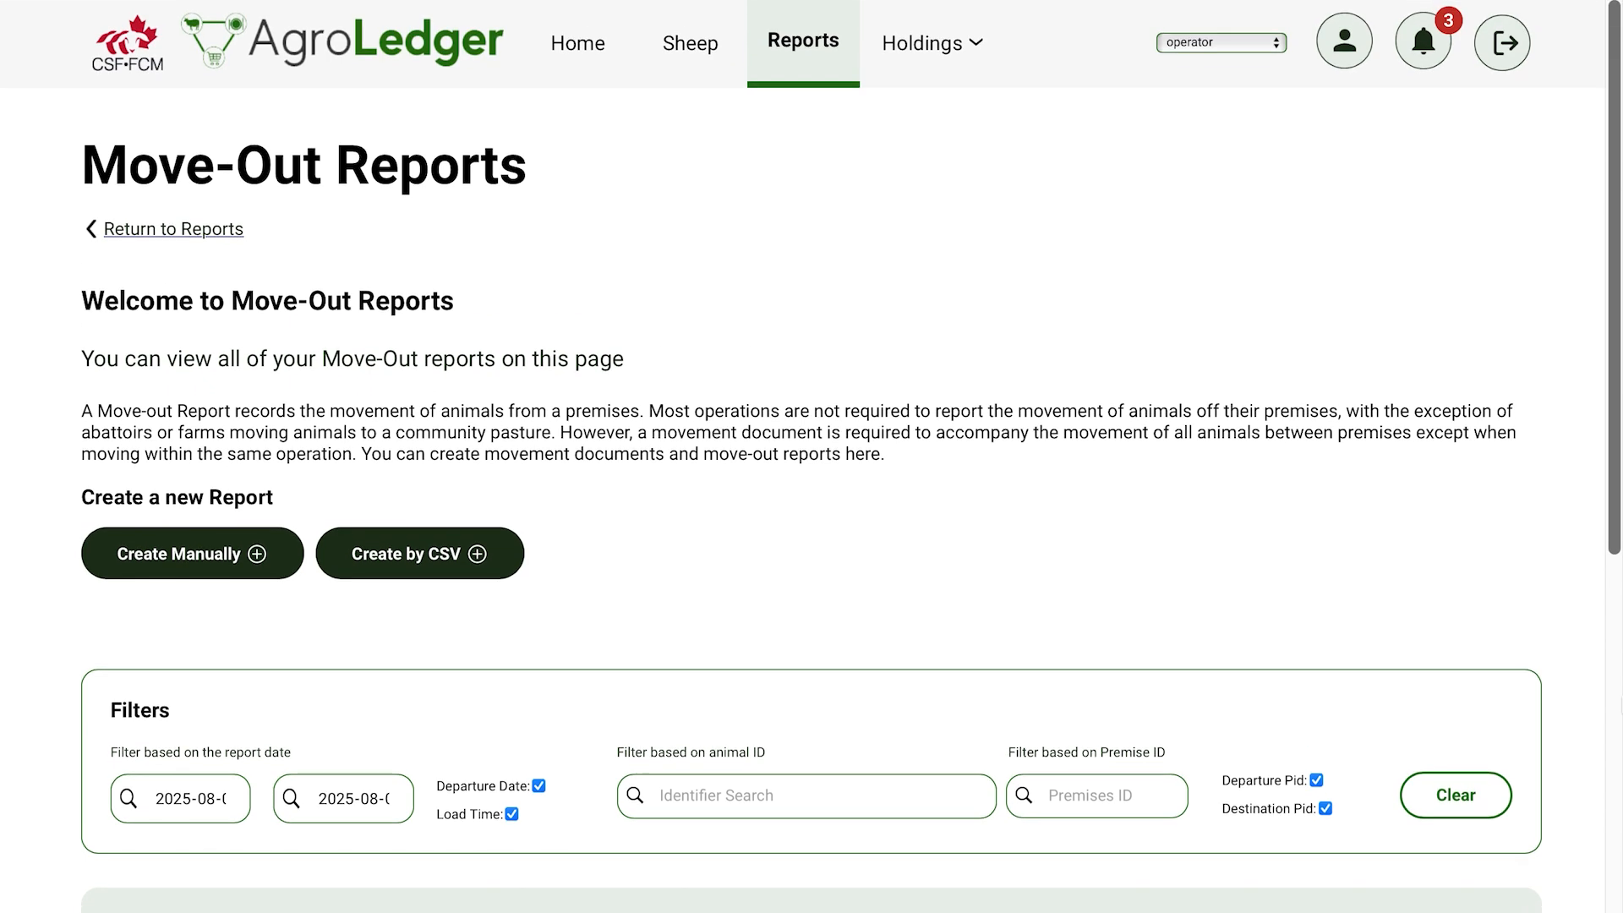
left_click(835, 70)
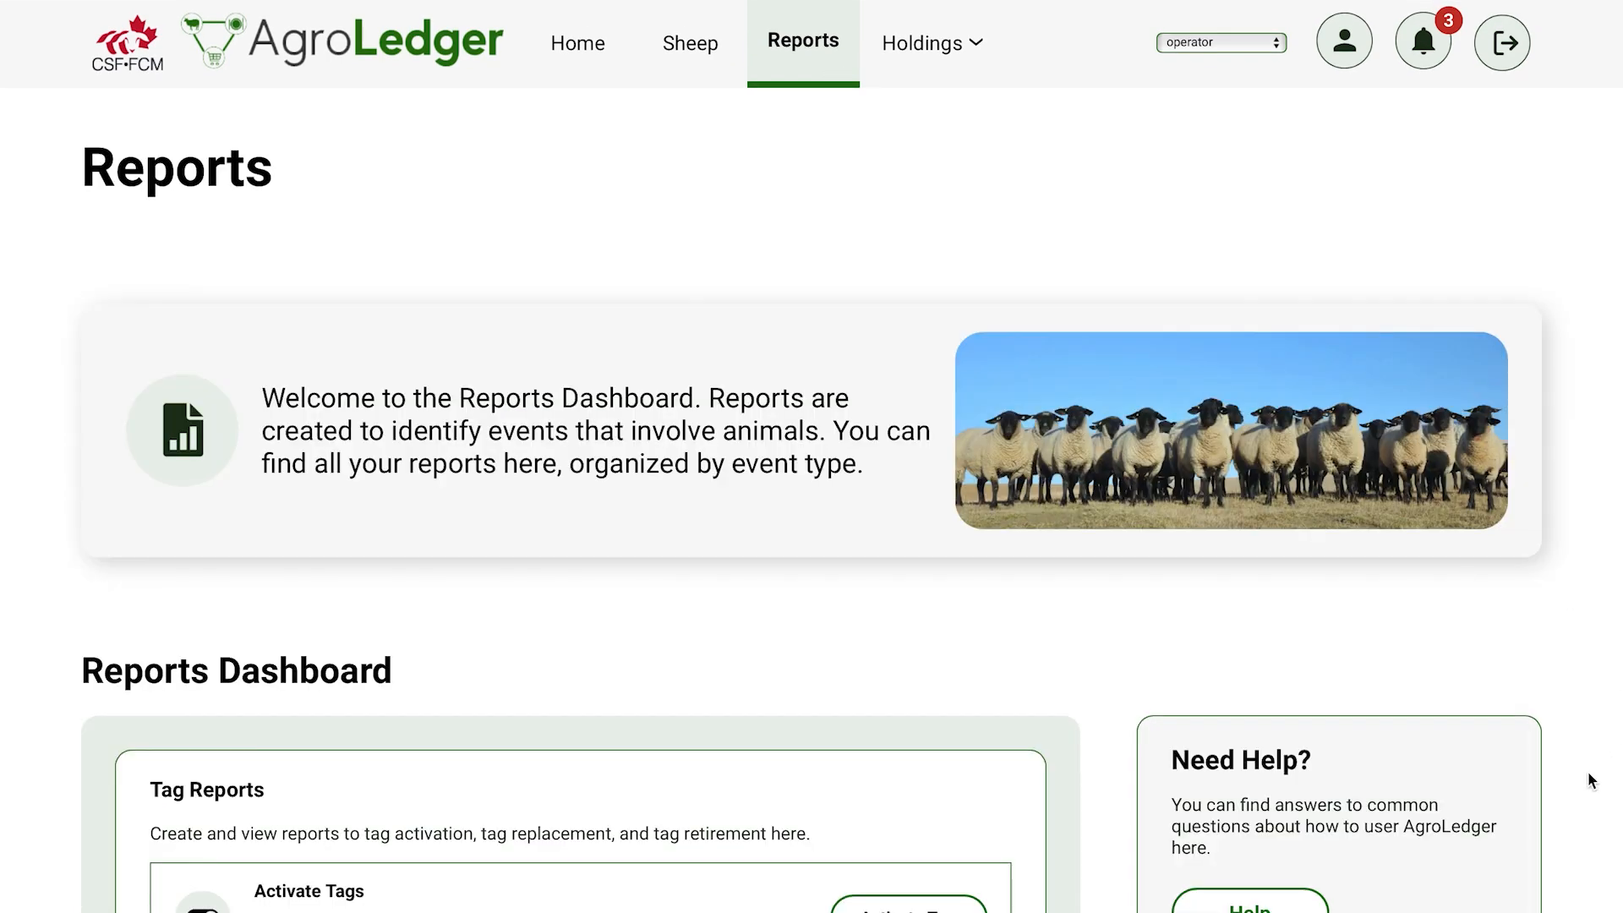
scroll(1598, 761, "down", 6)
scroll(1590, 786, "down", 8)
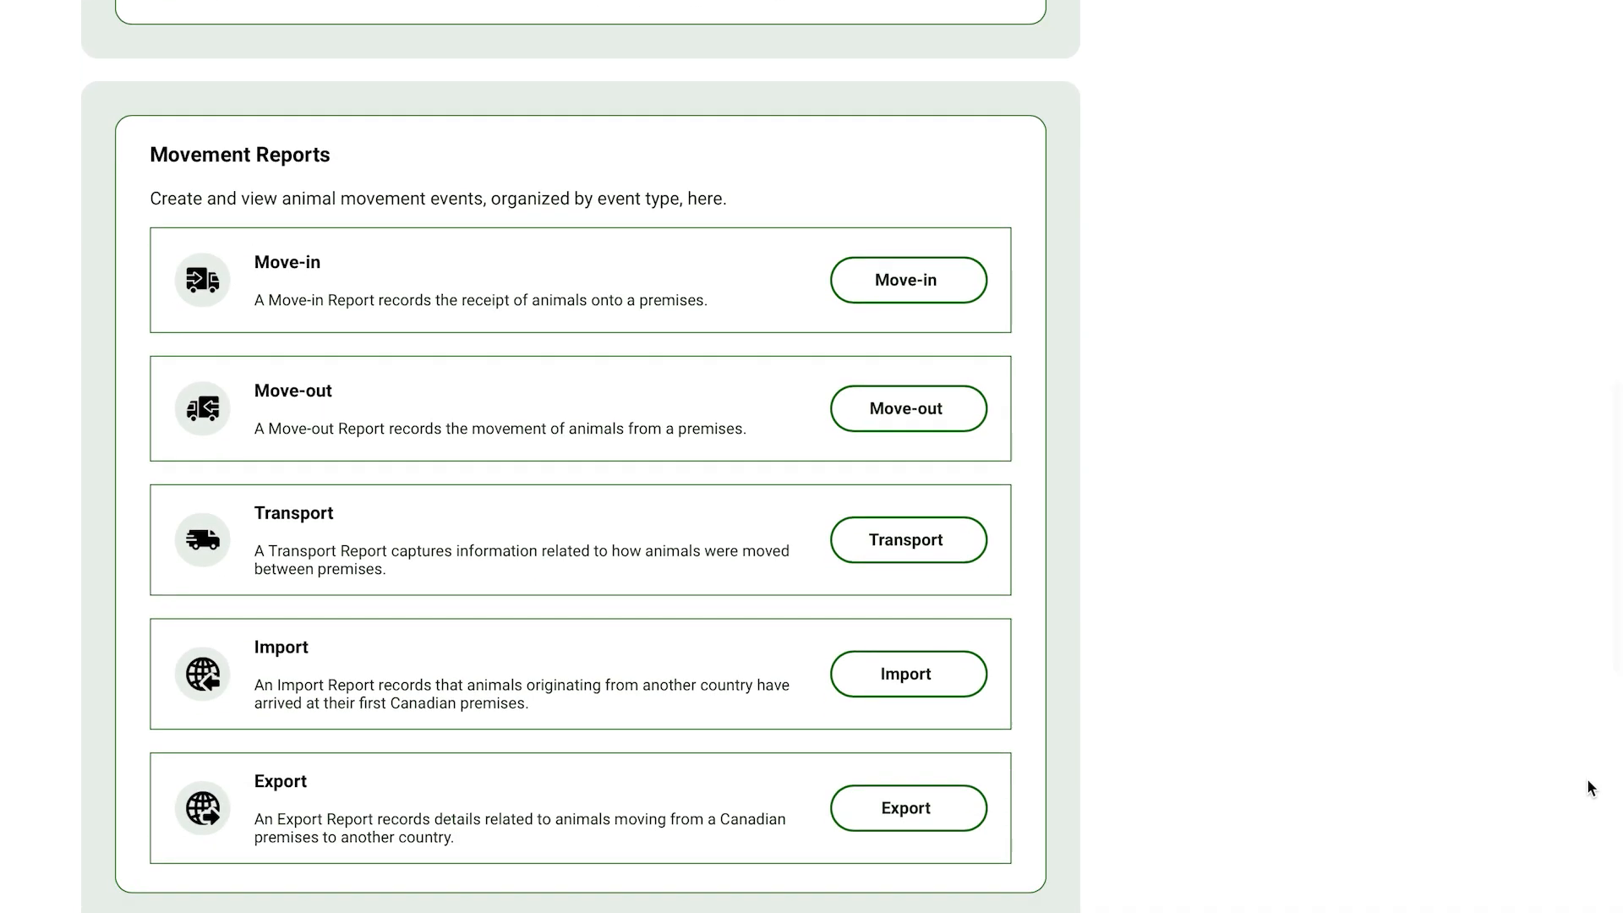
left_click(980, 558)
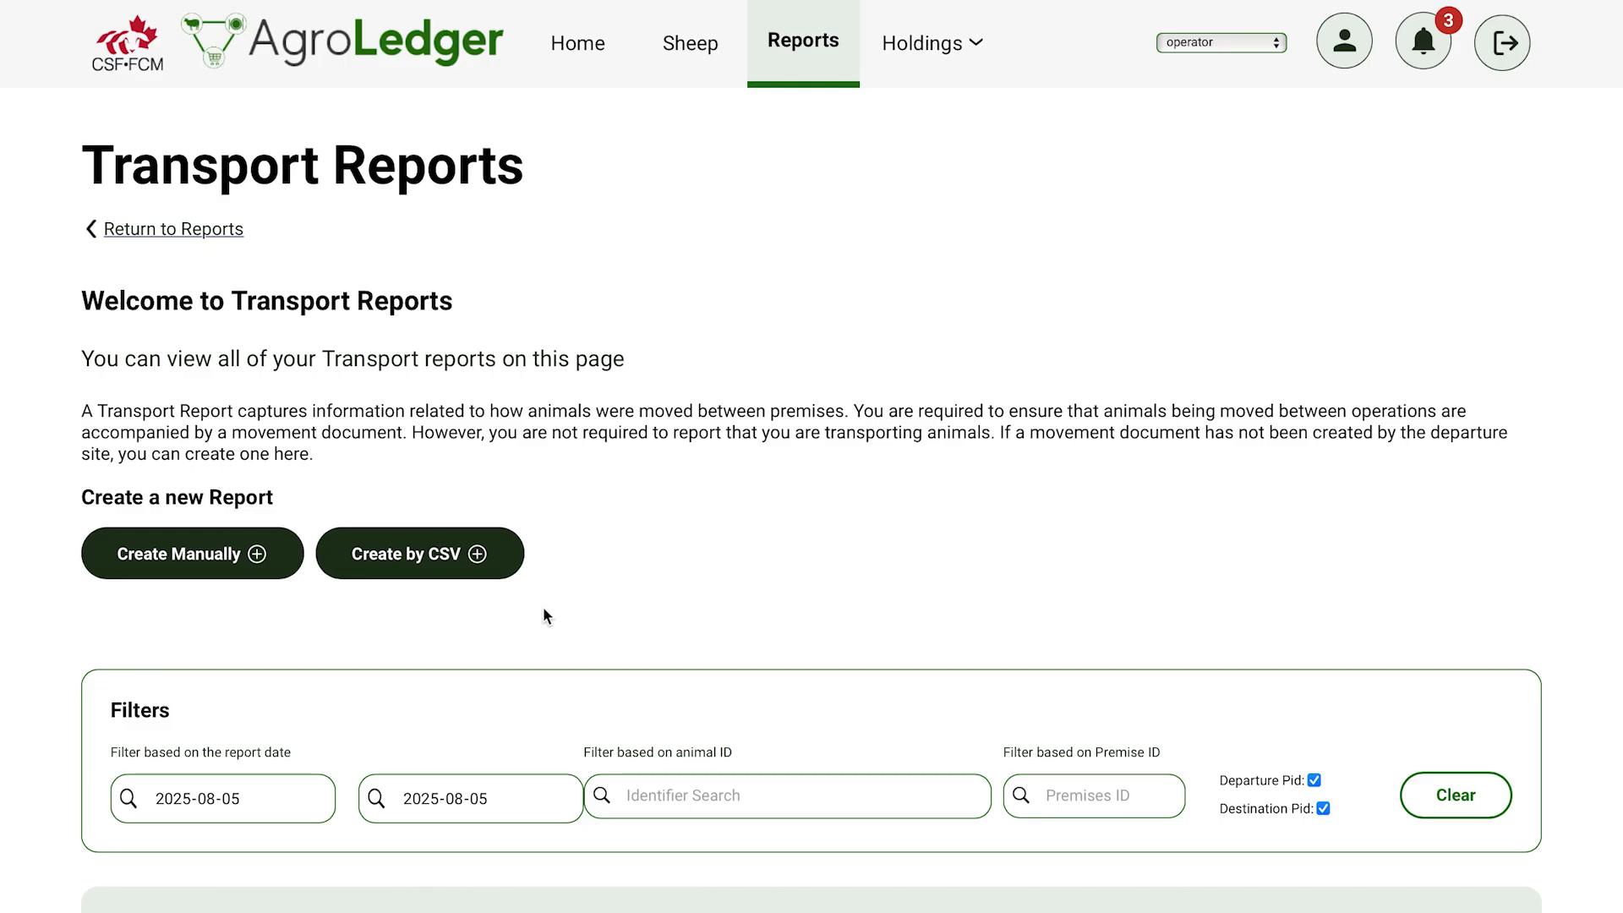
left_click(165, 573)
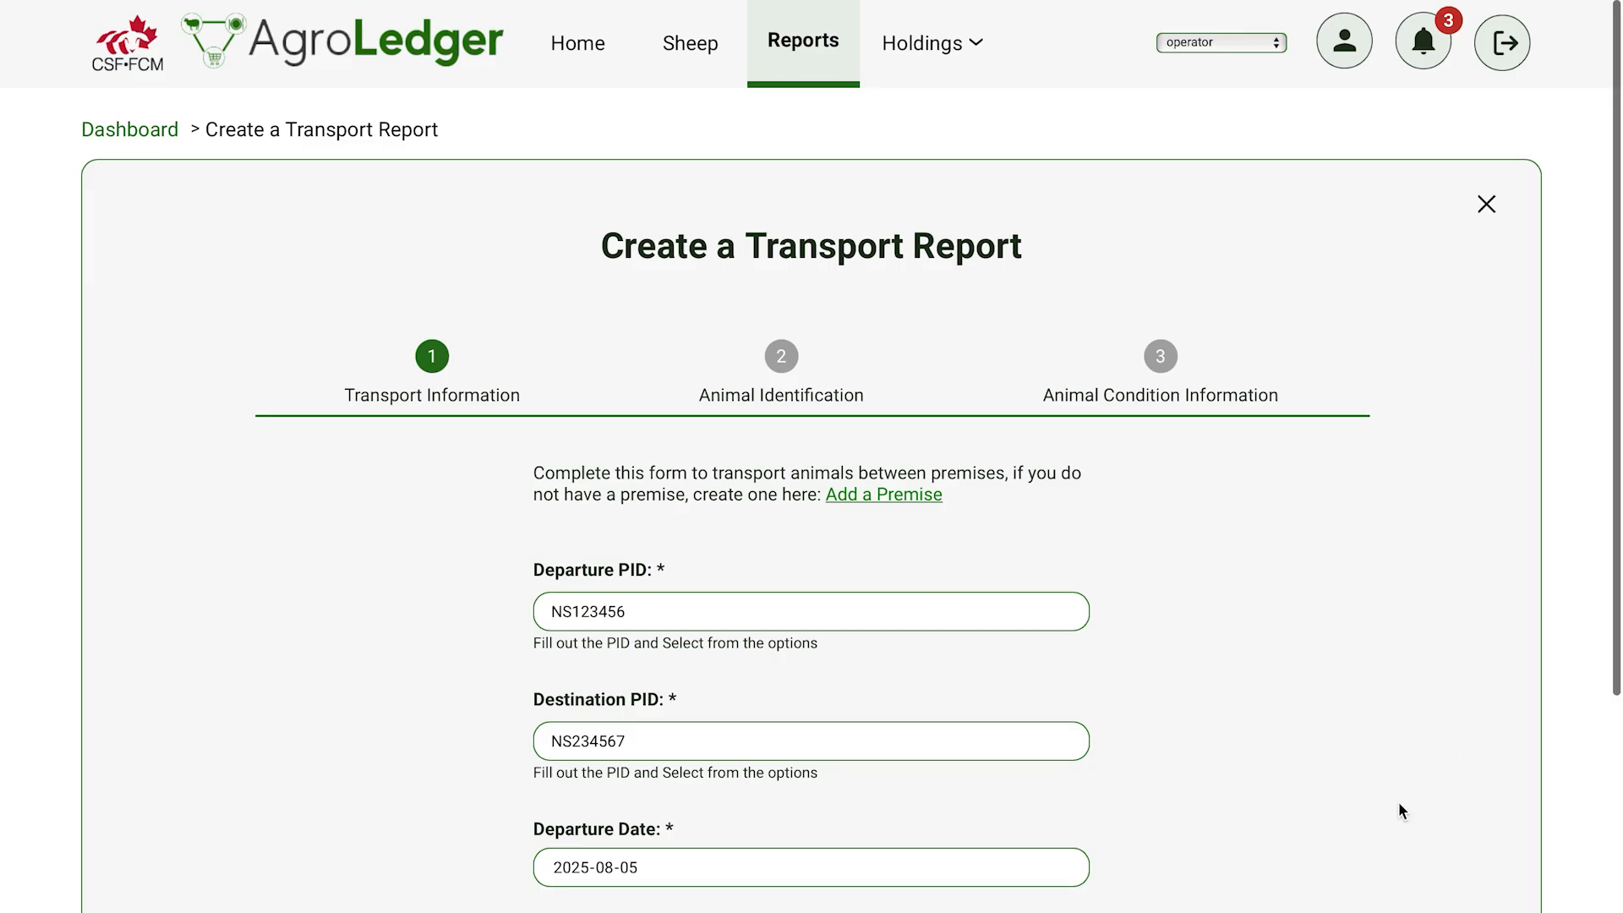
Step: Assign the vehicle Livestock Trailer - ABC 123 to the transport report and proceed to animal identification
scroll(1400, 804, "down", 3)
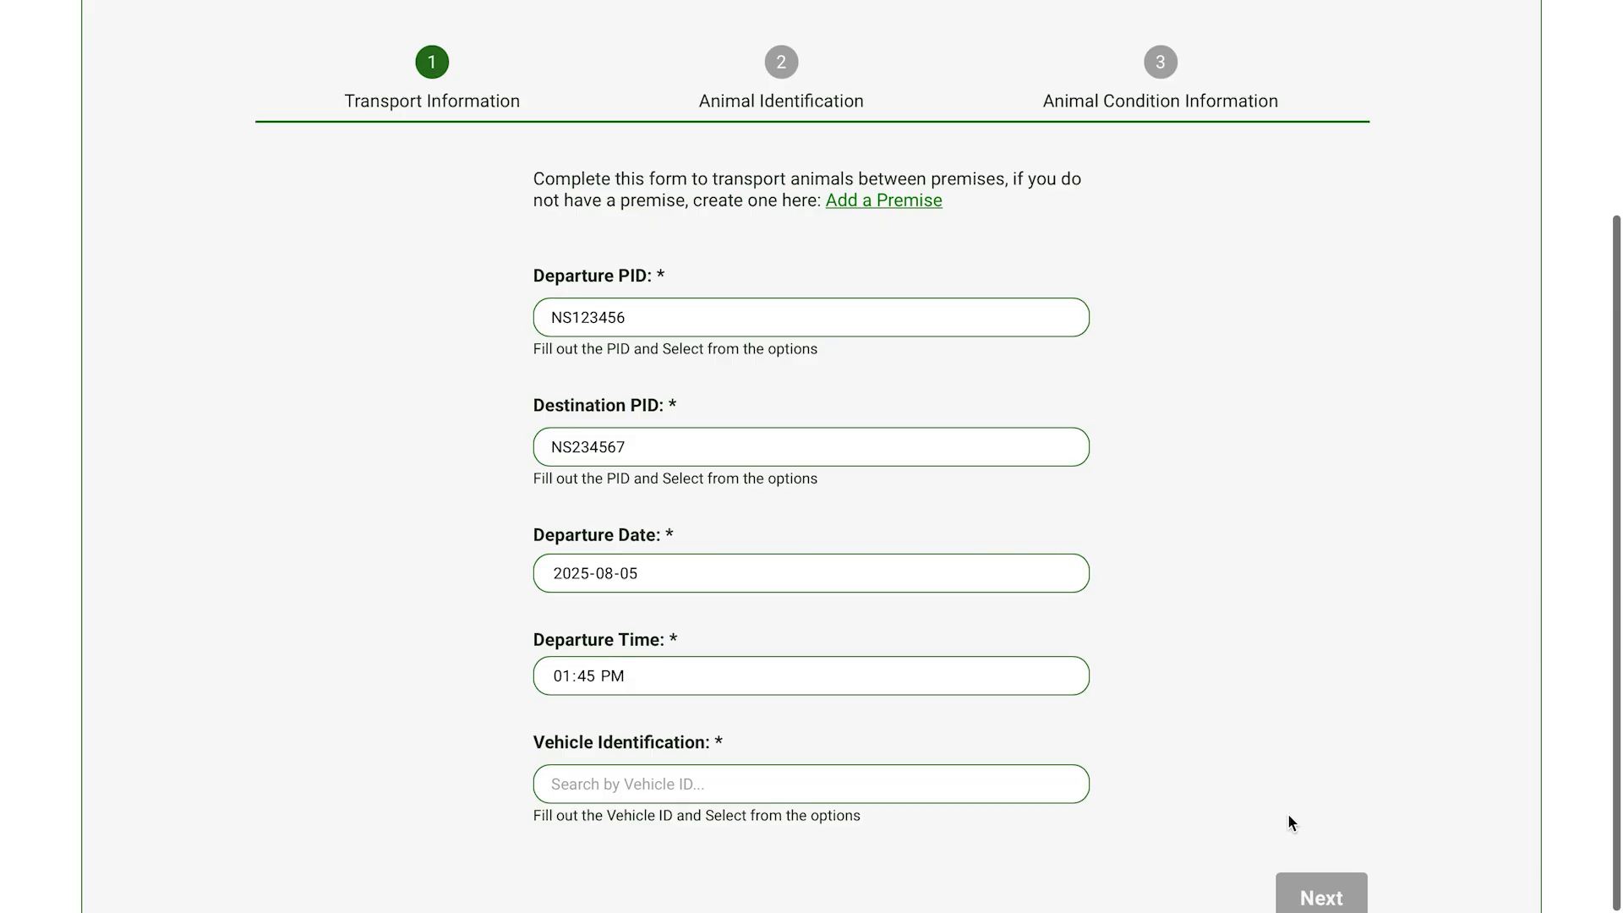
left_click(1011, 783)
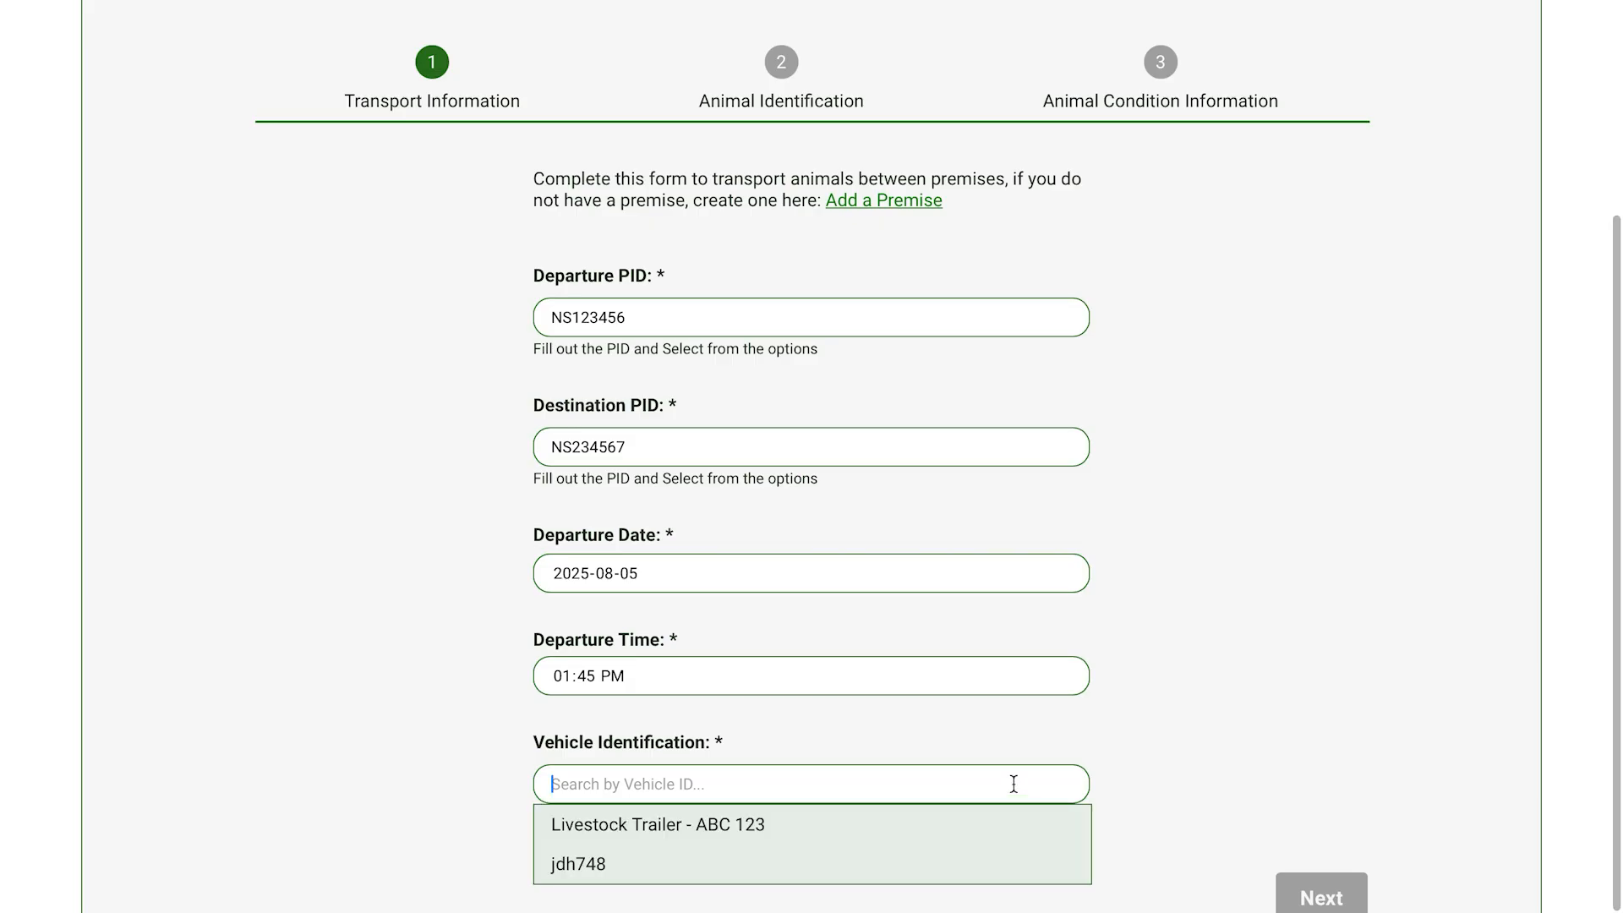
left_click(998, 815)
left_click(1320, 894)
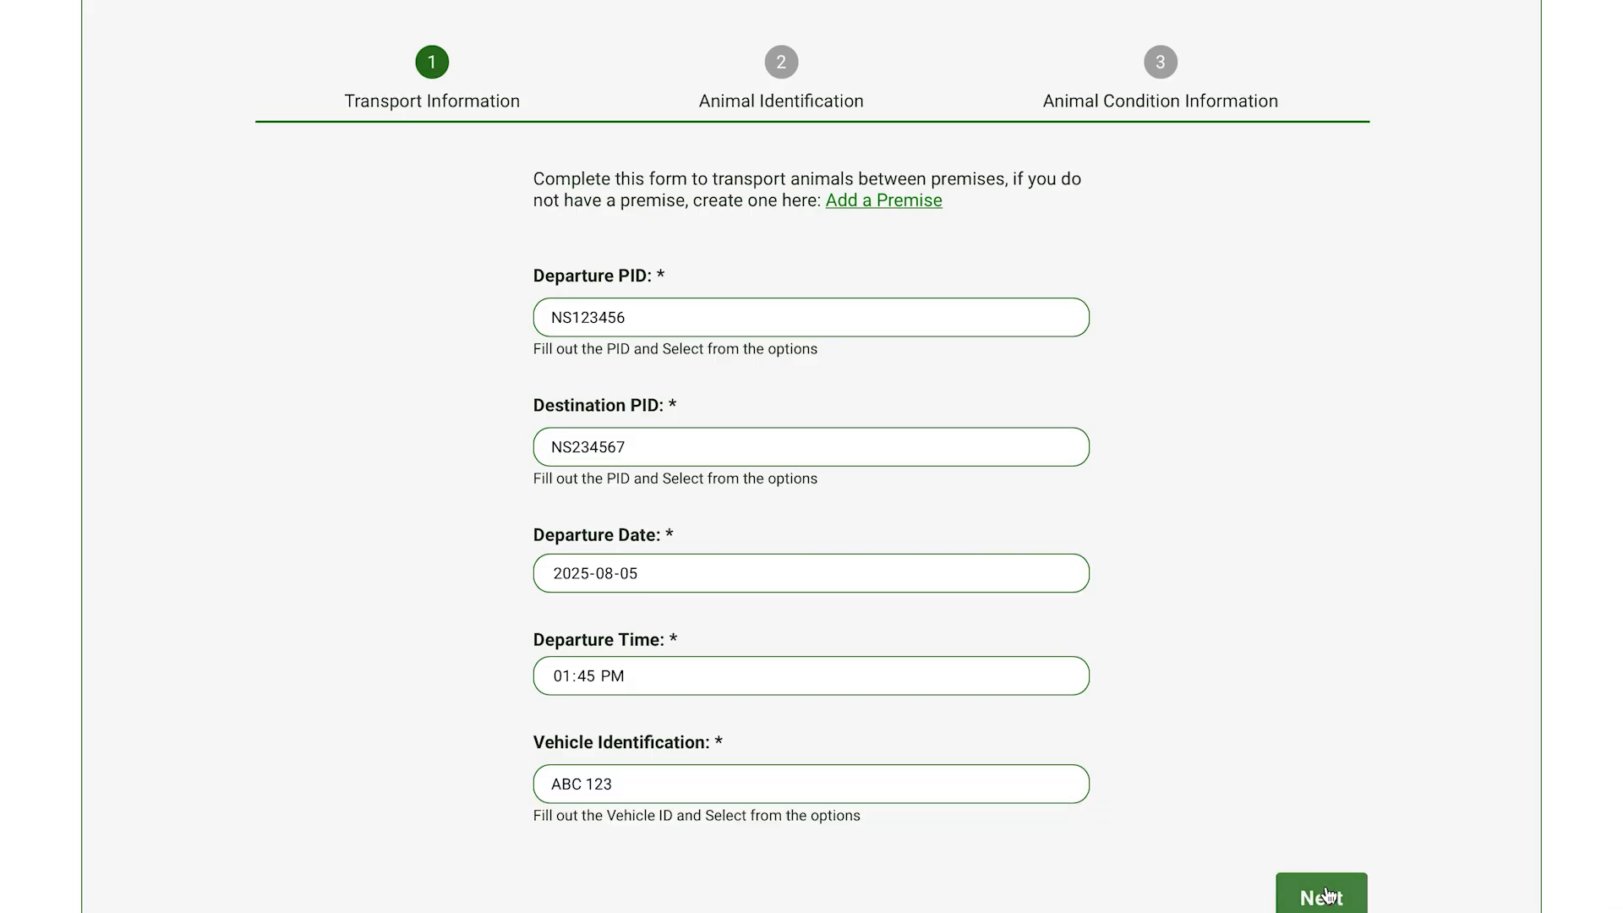
left_click(819, 640)
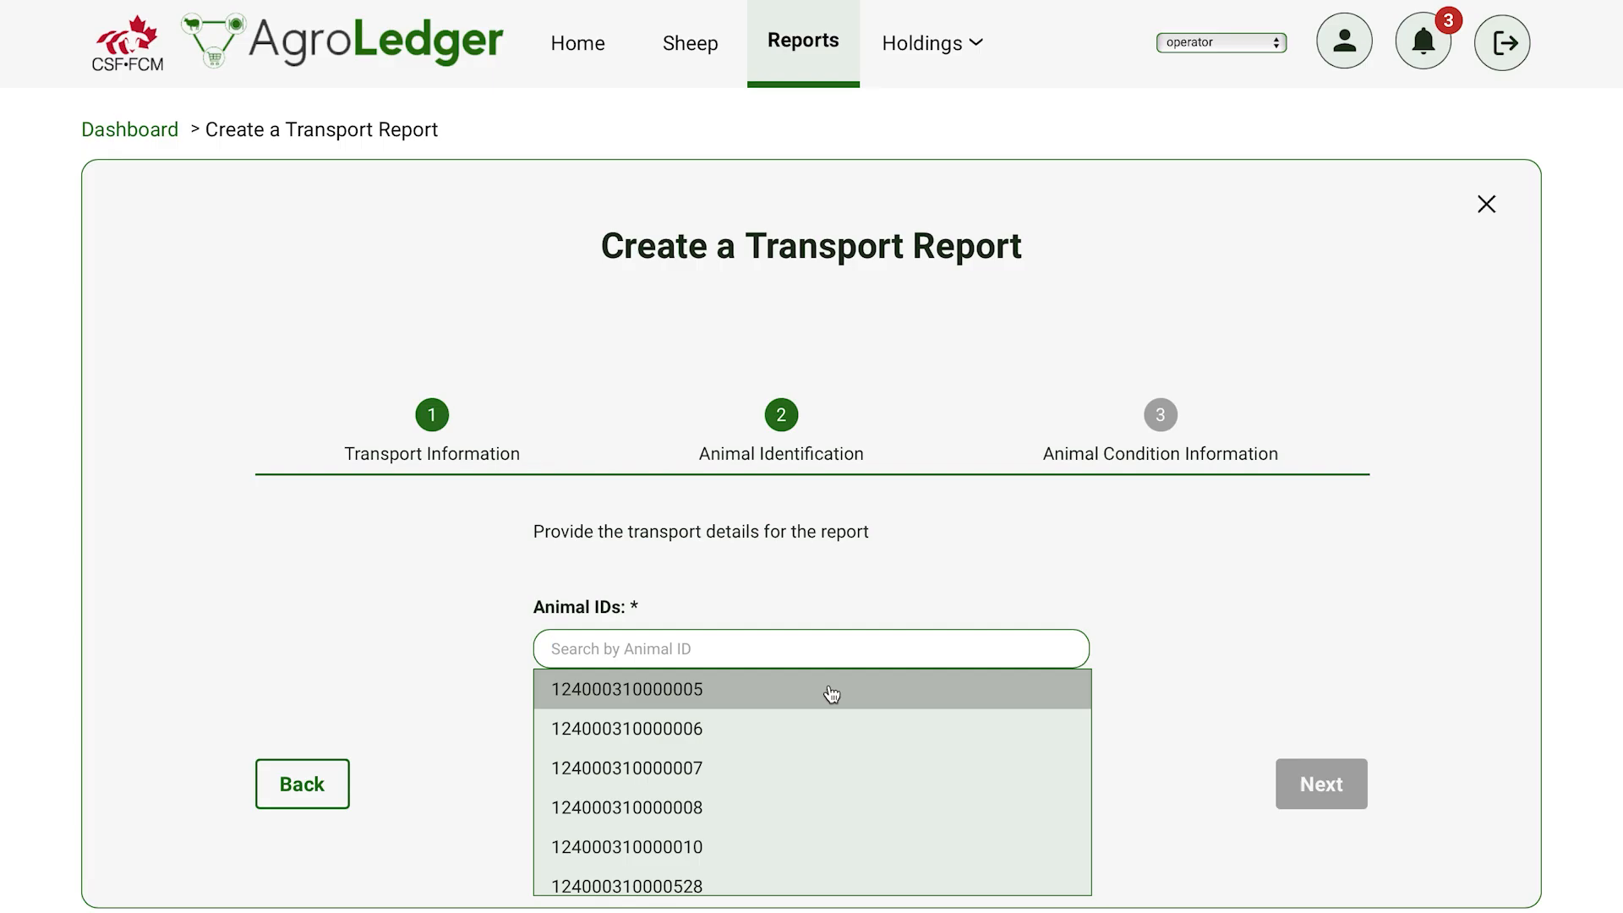
left_click(833, 693)
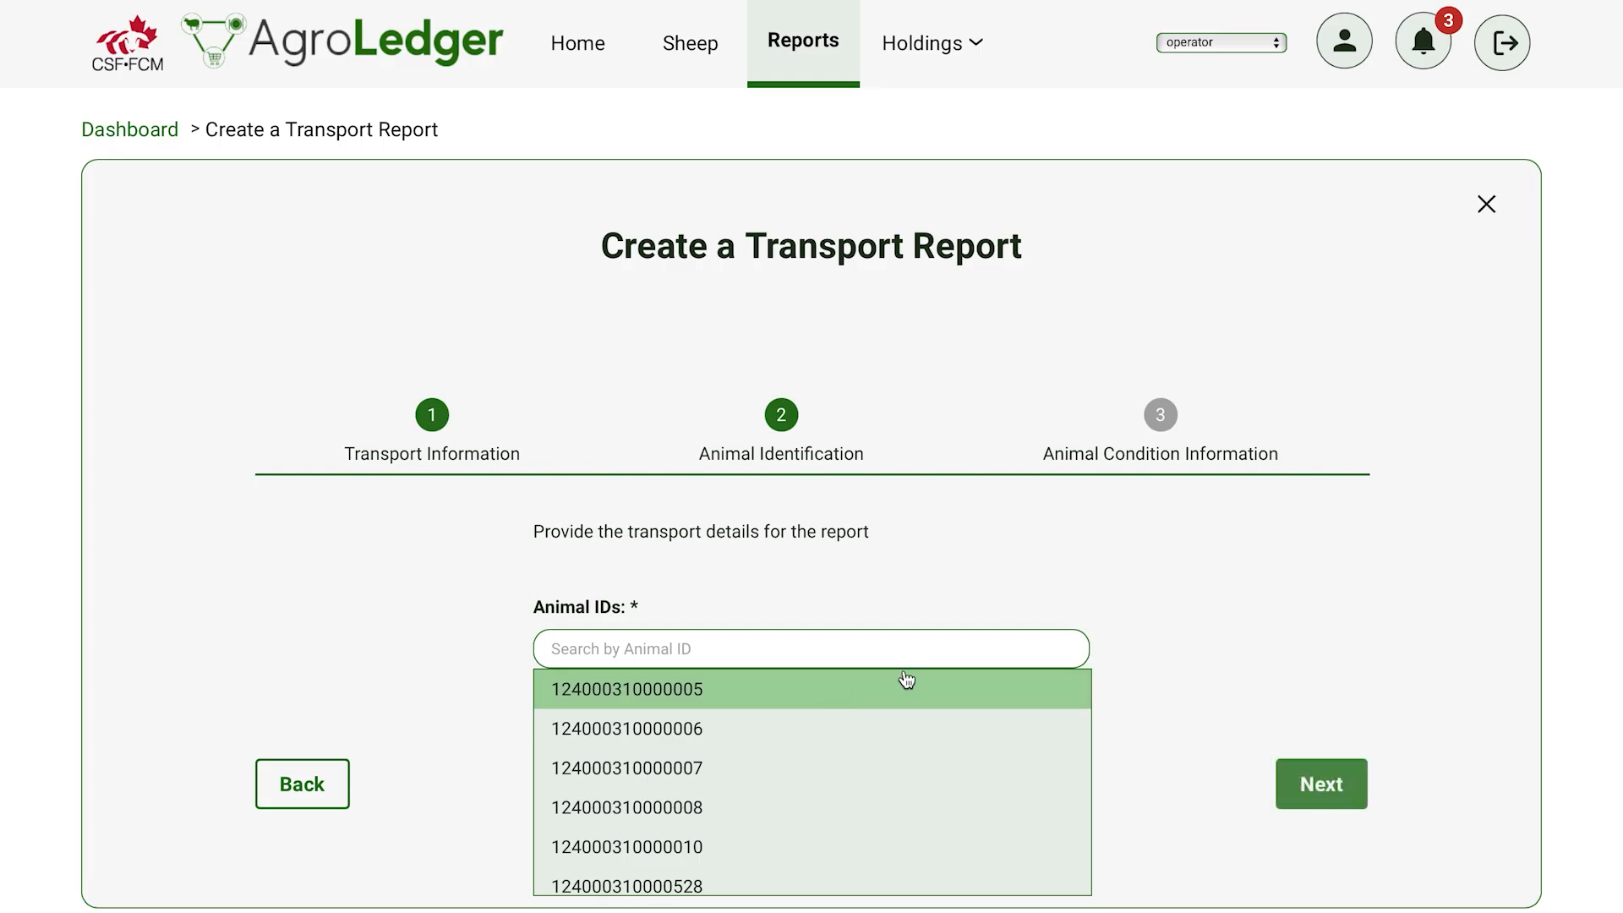
left_click(1321, 782)
Step: Enter the street address of the last feed, water and rest location and submit the transport report
scroll(1201, 758, "down", 2)
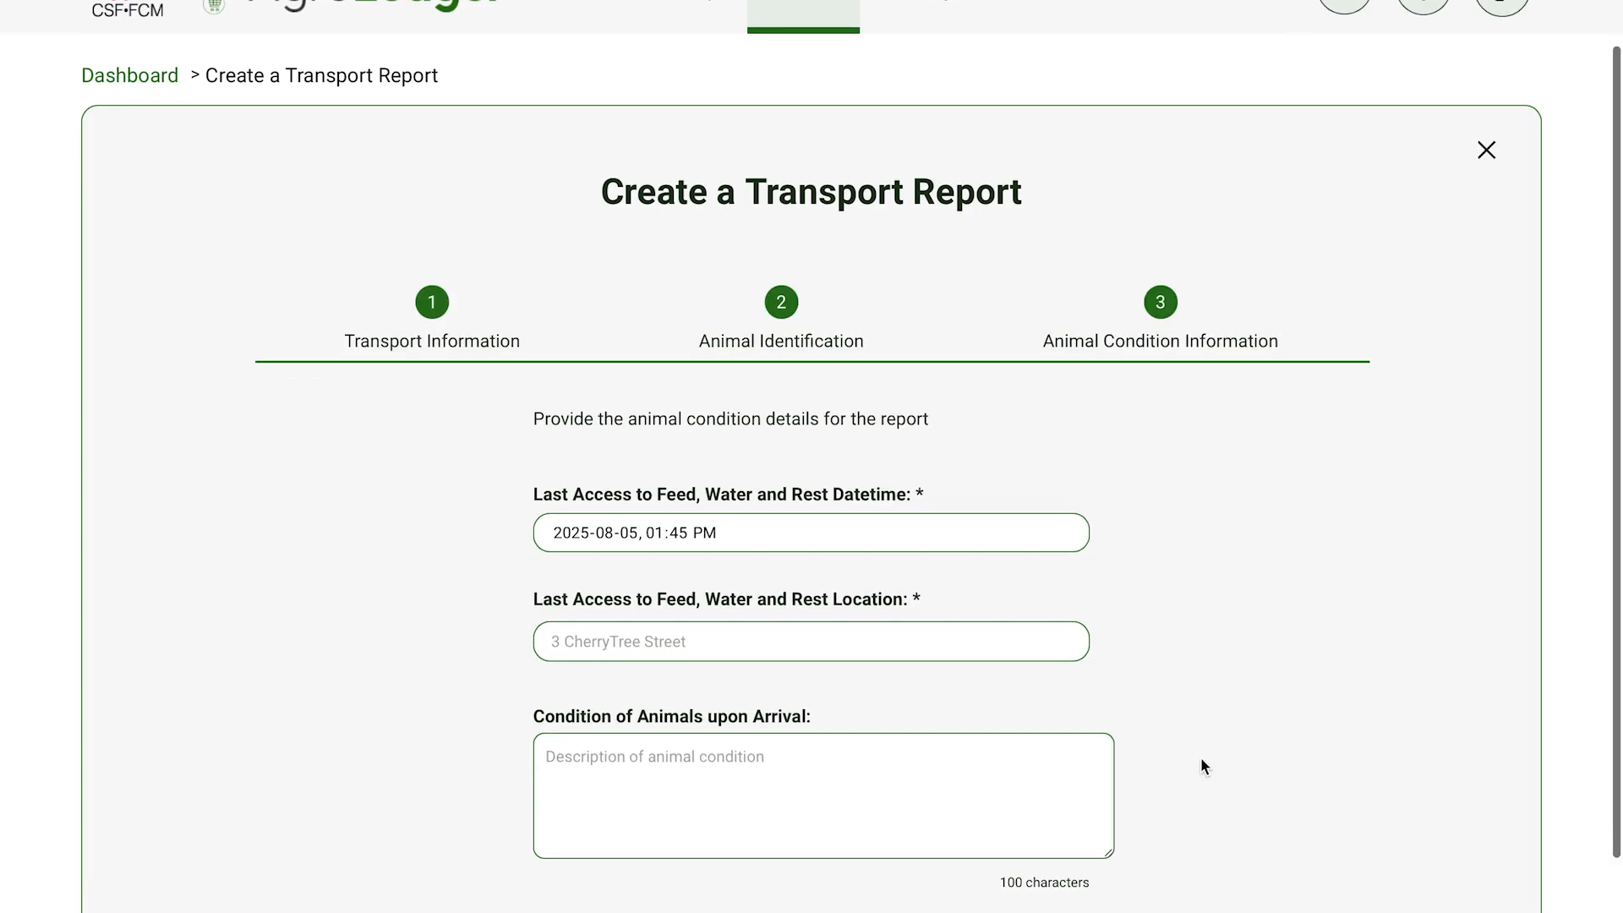
left_click(930, 548)
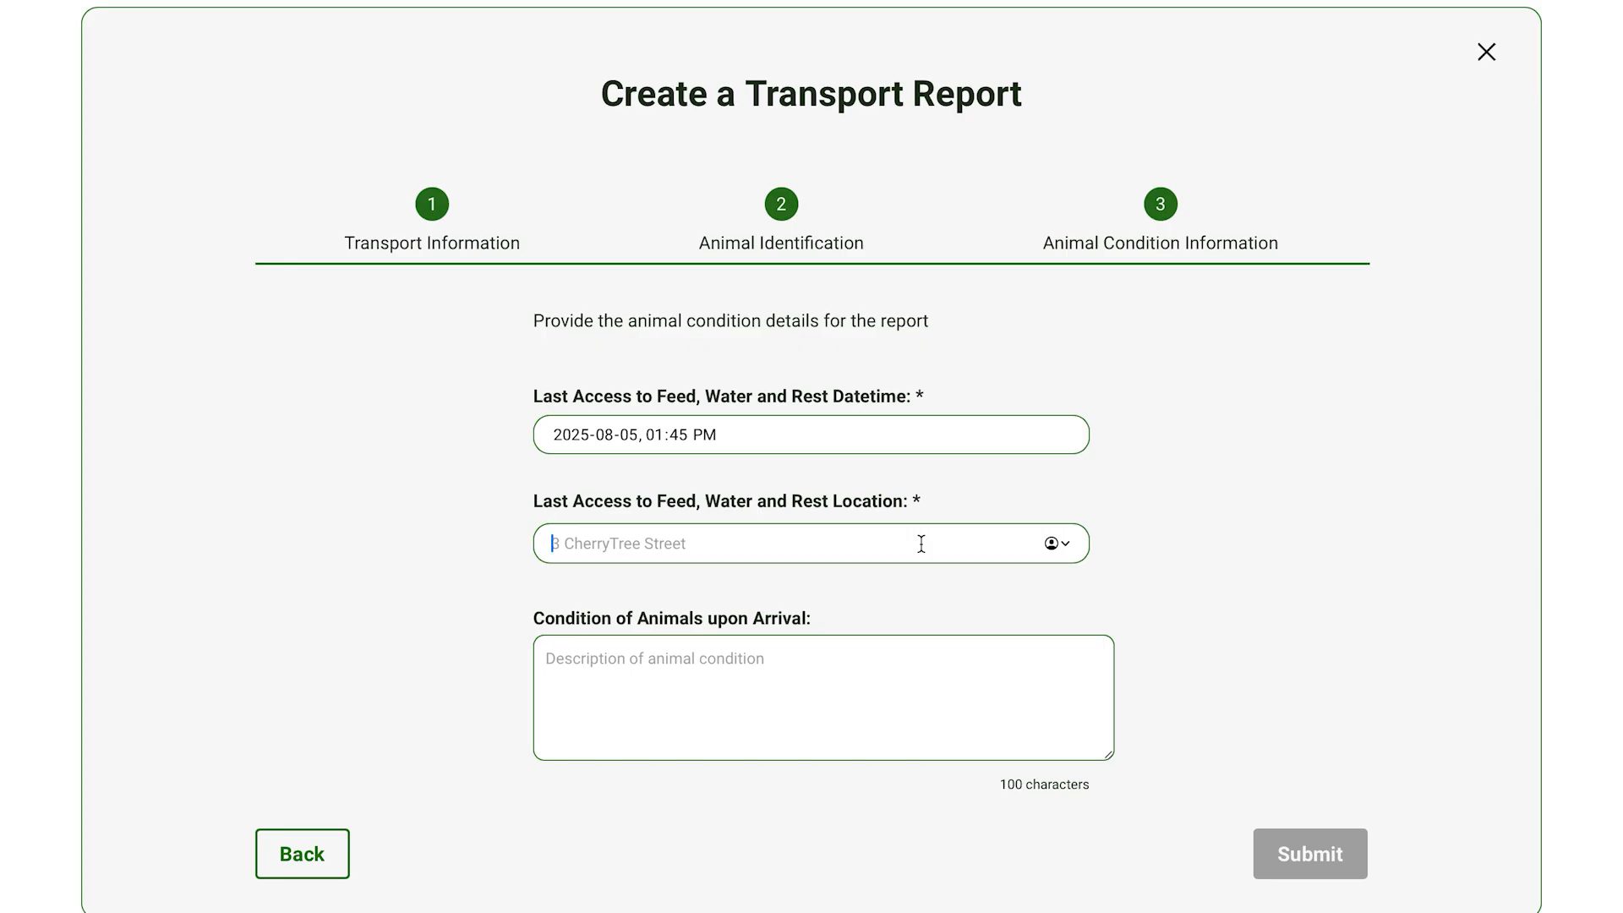
type("1 Main Street")
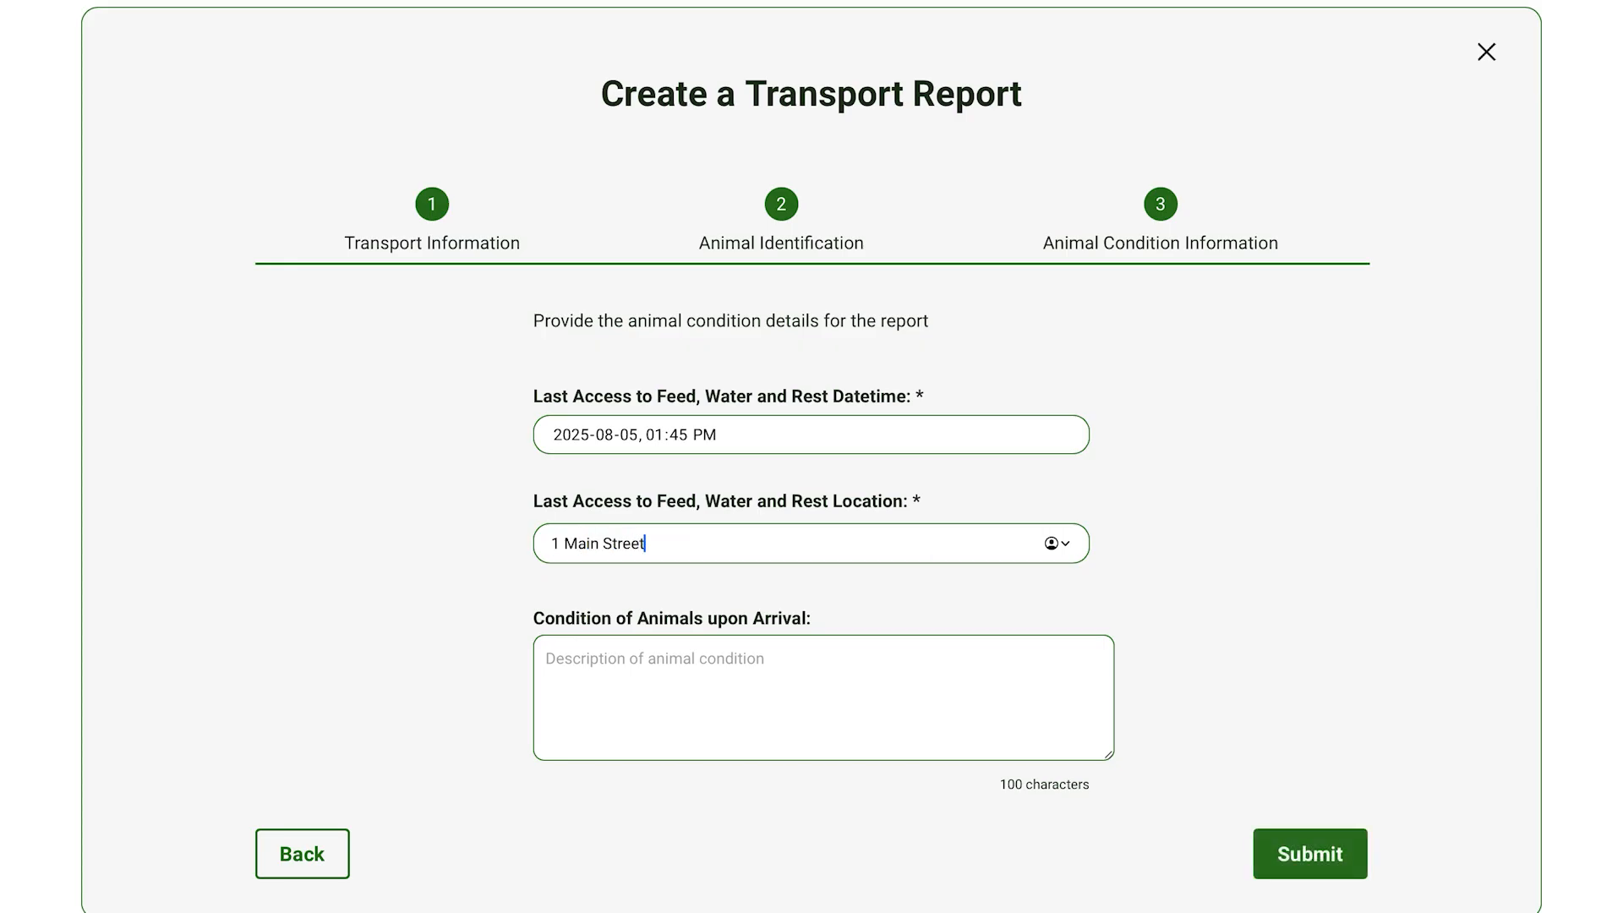
left_click(1458, 693)
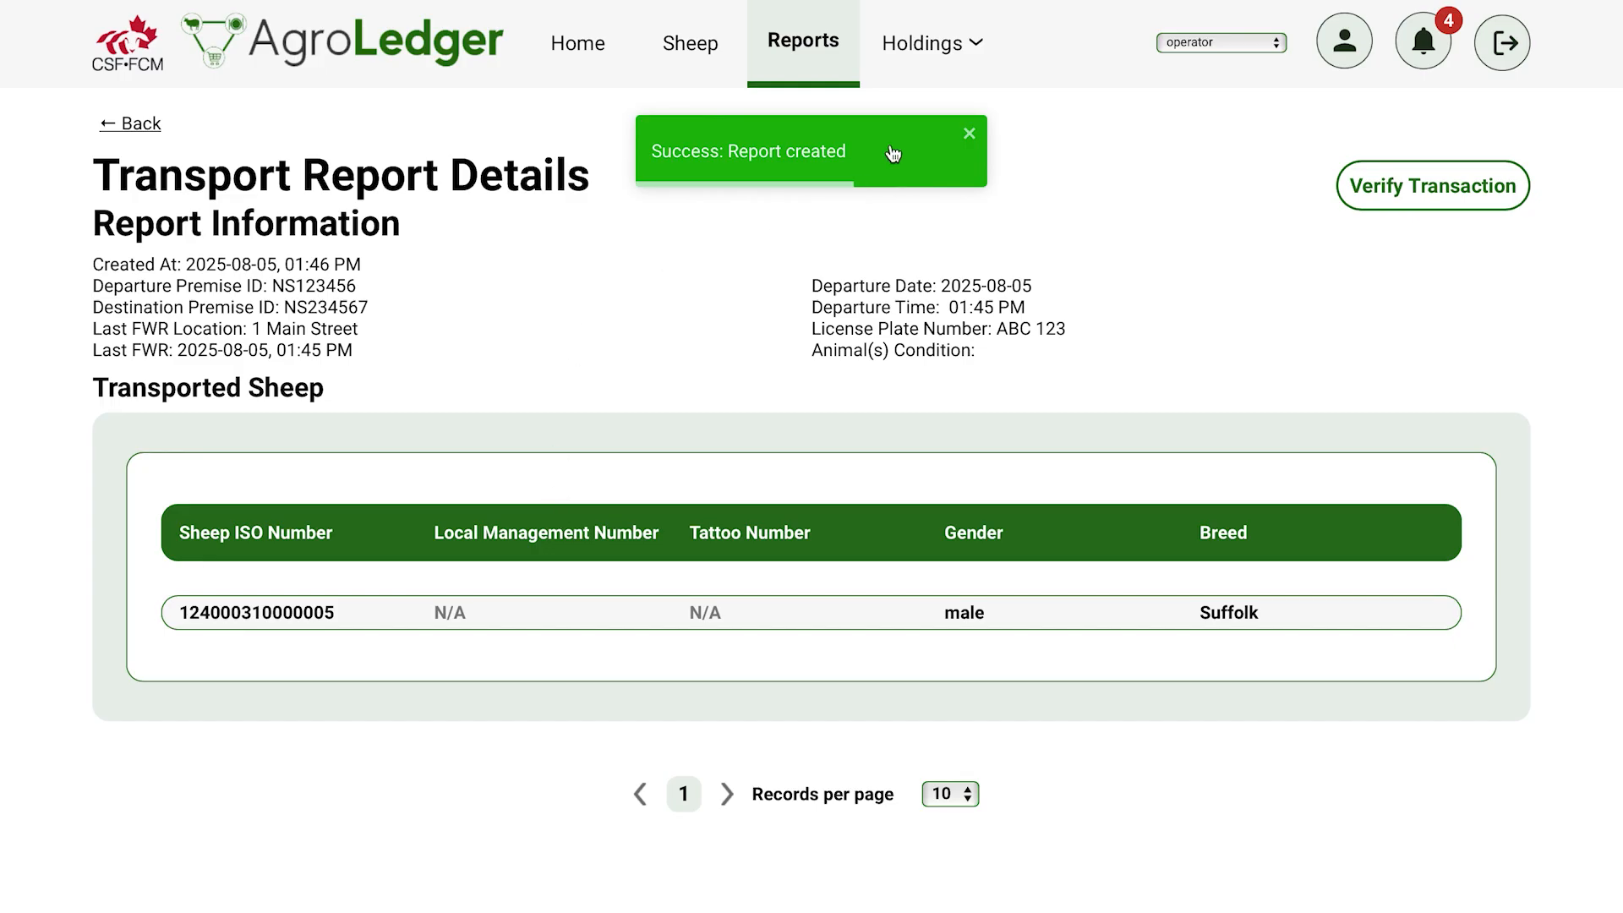
Step: Start a new transport report by CSV from the Reports dashboard and upload sheep - Sheet1-6.csv
left_click(803, 39)
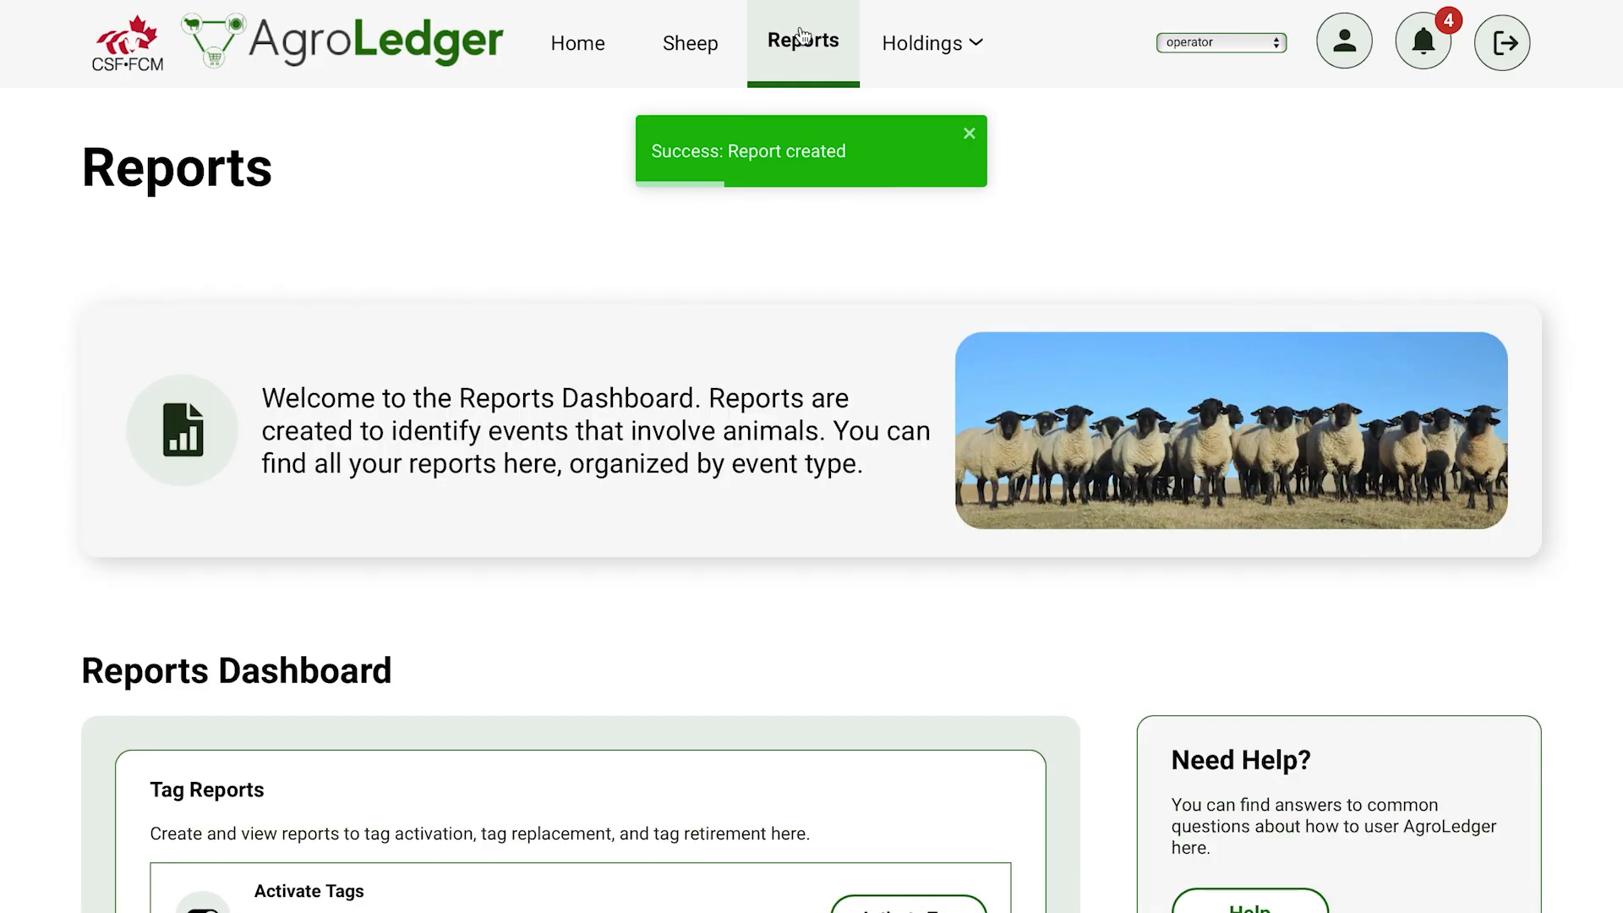
scroll(743, 626, "down", 10)
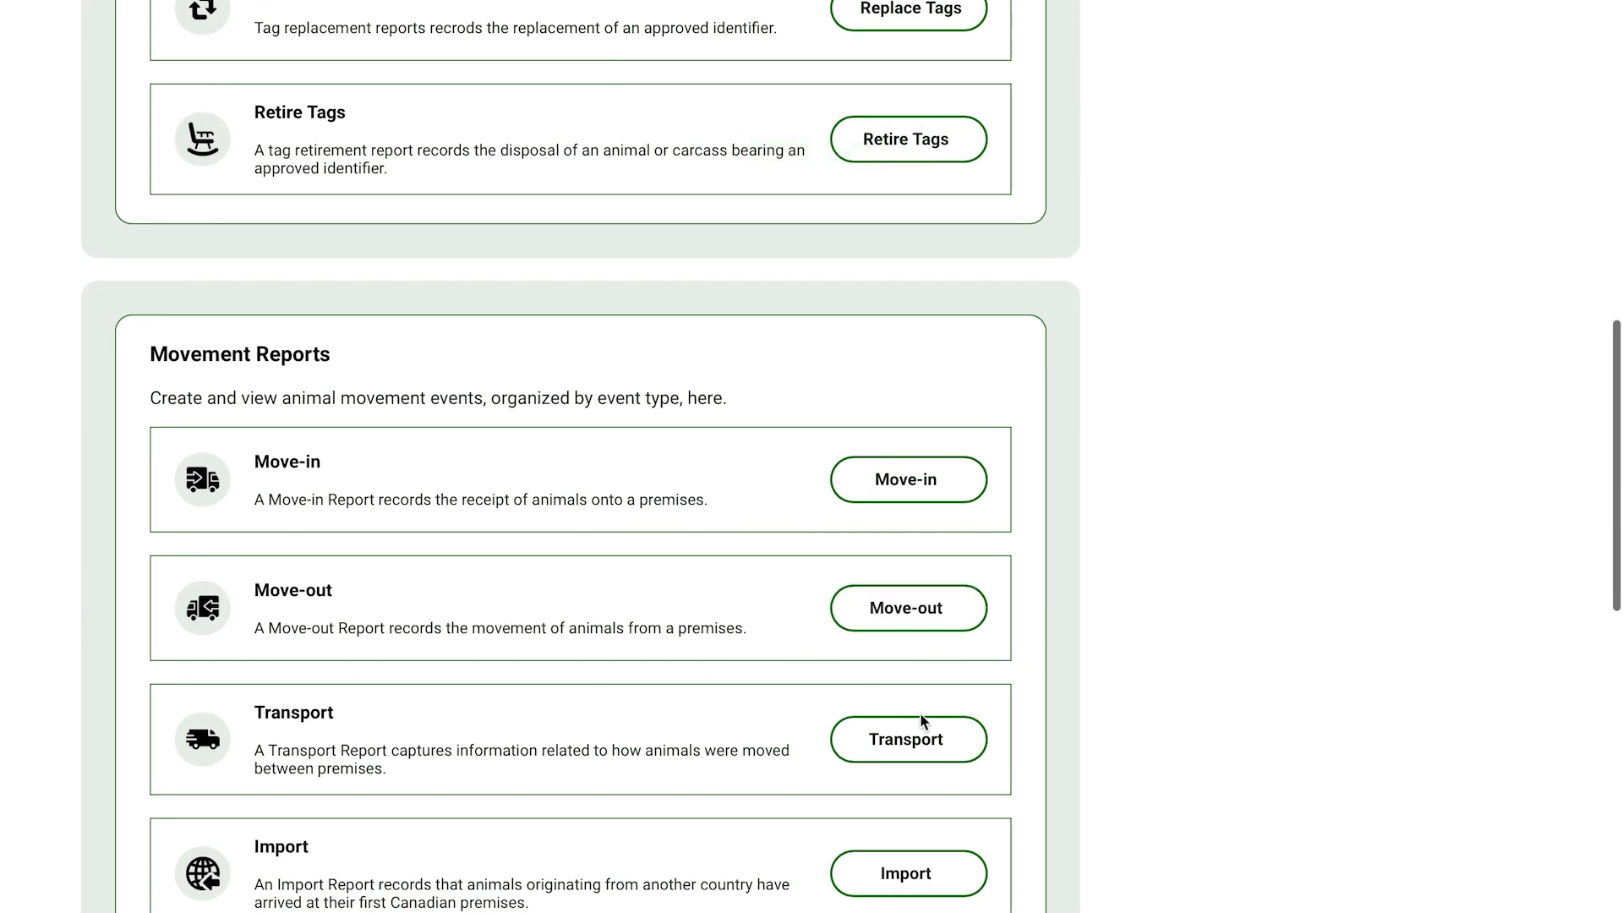
left_click(918, 727)
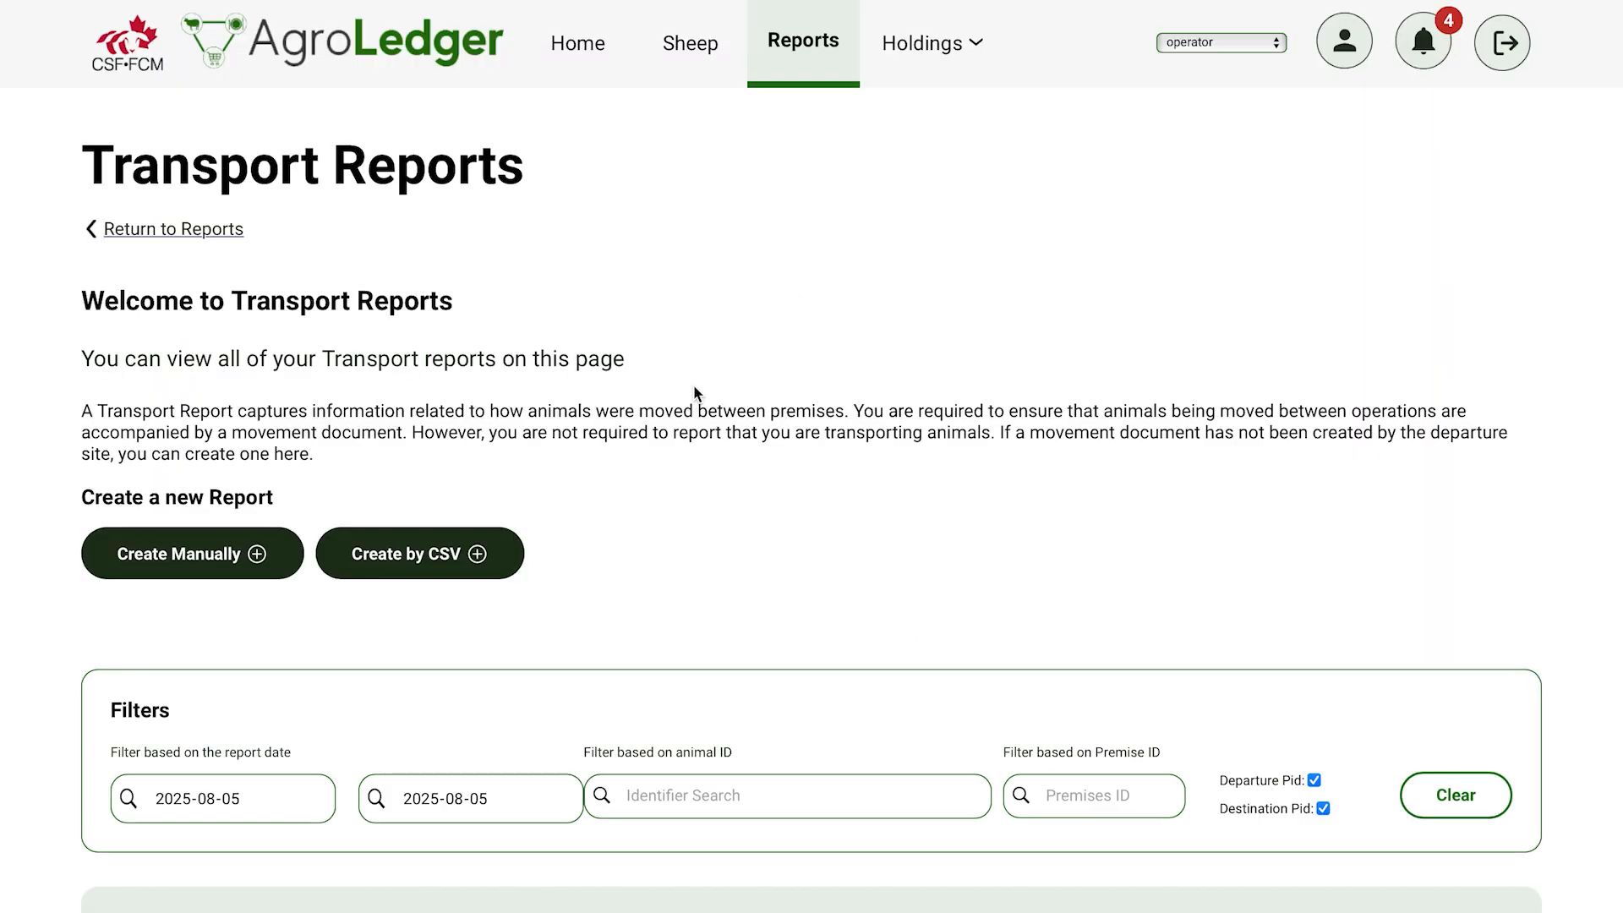
left_click(486, 554)
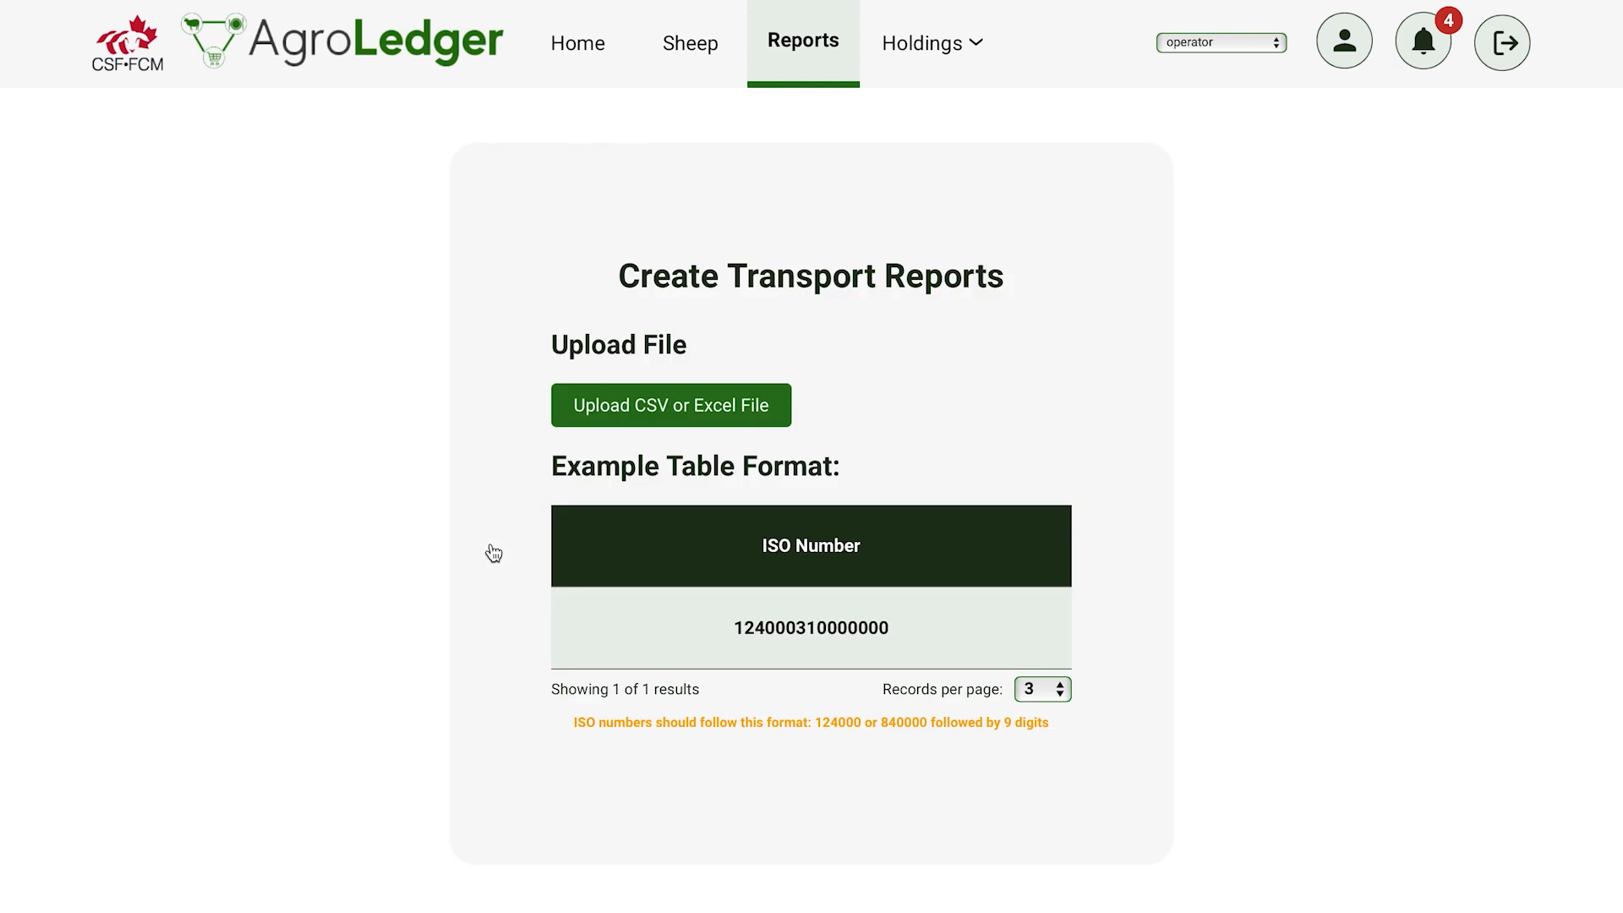
left_click(735, 413)
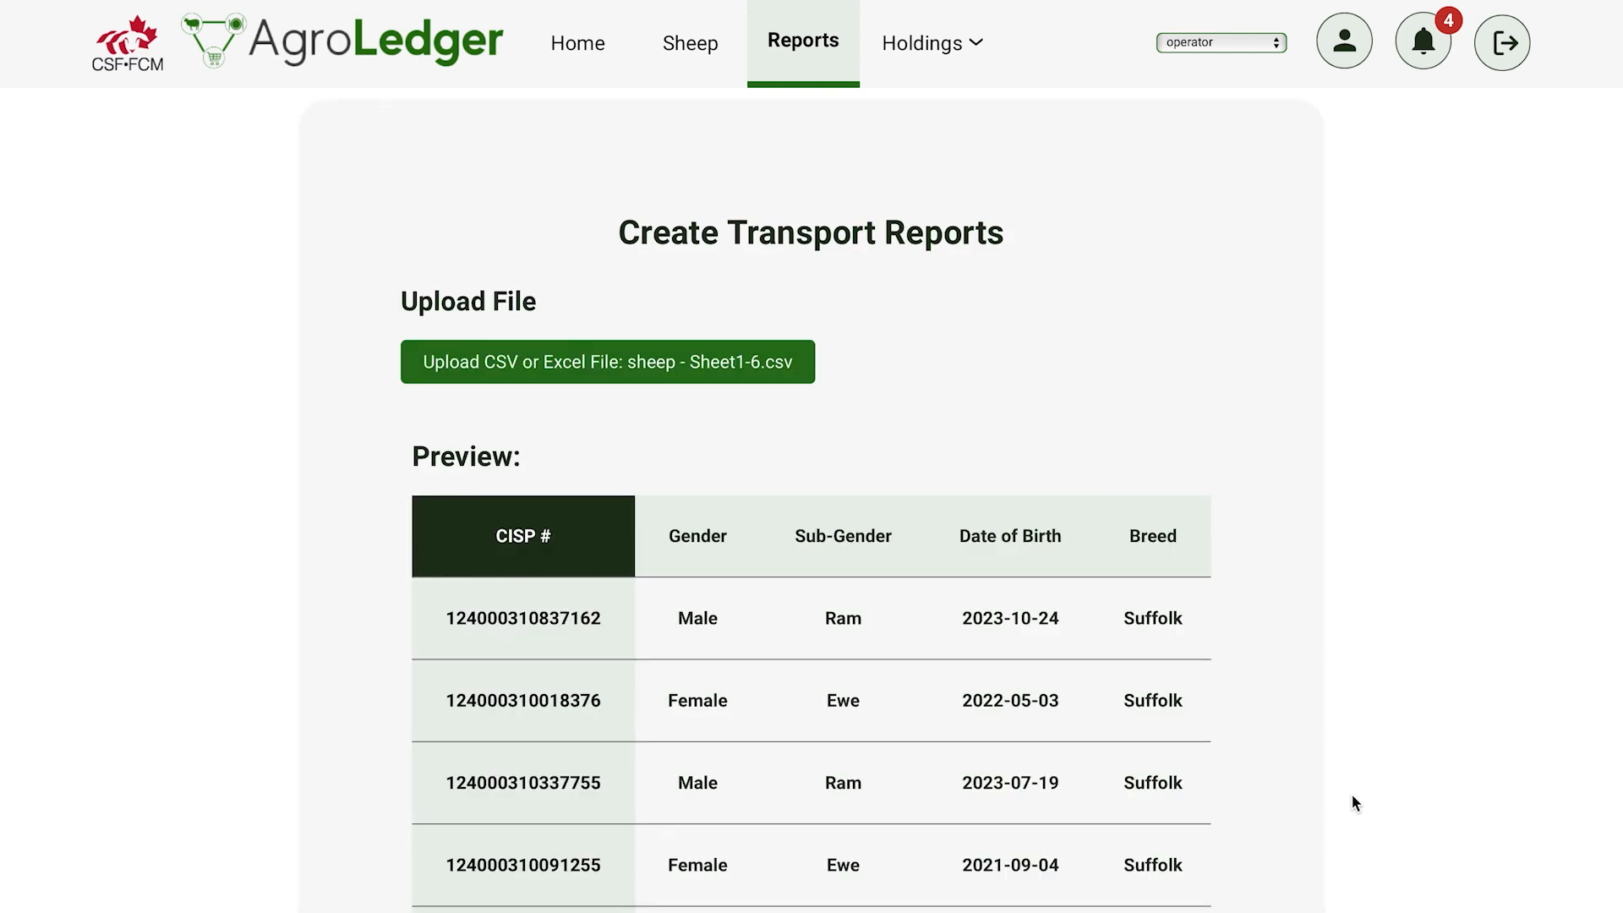
Step: Map the ISO Number header to the CISP # column of the uploaded sheep file and accept the headers
scroll(1353, 798, "down", 6)
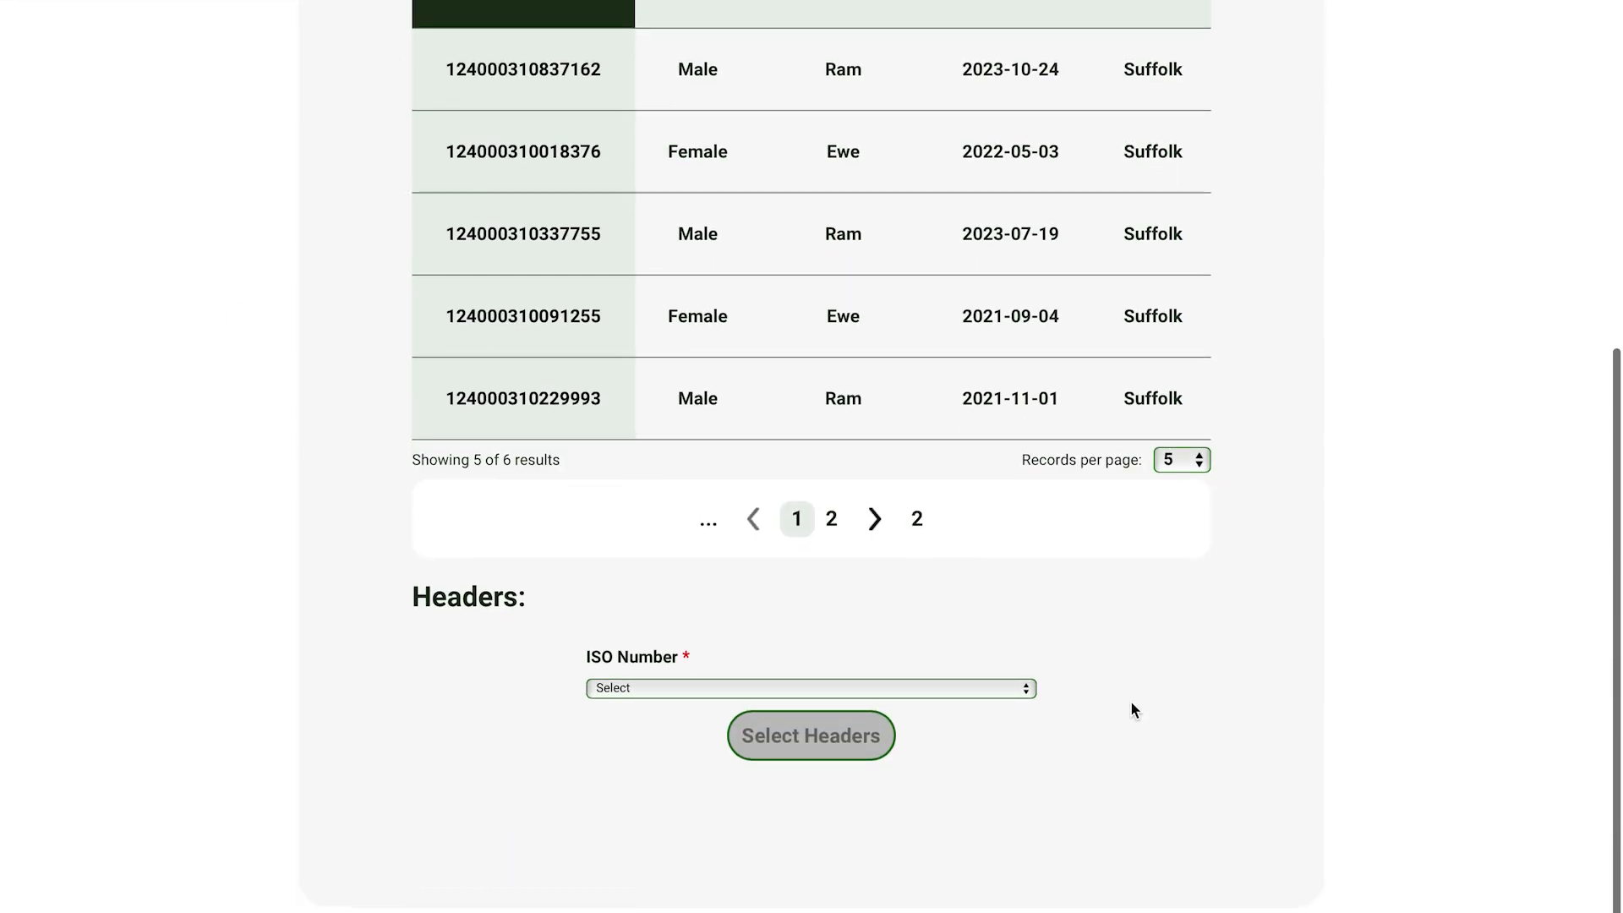
left_click(1012, 687)
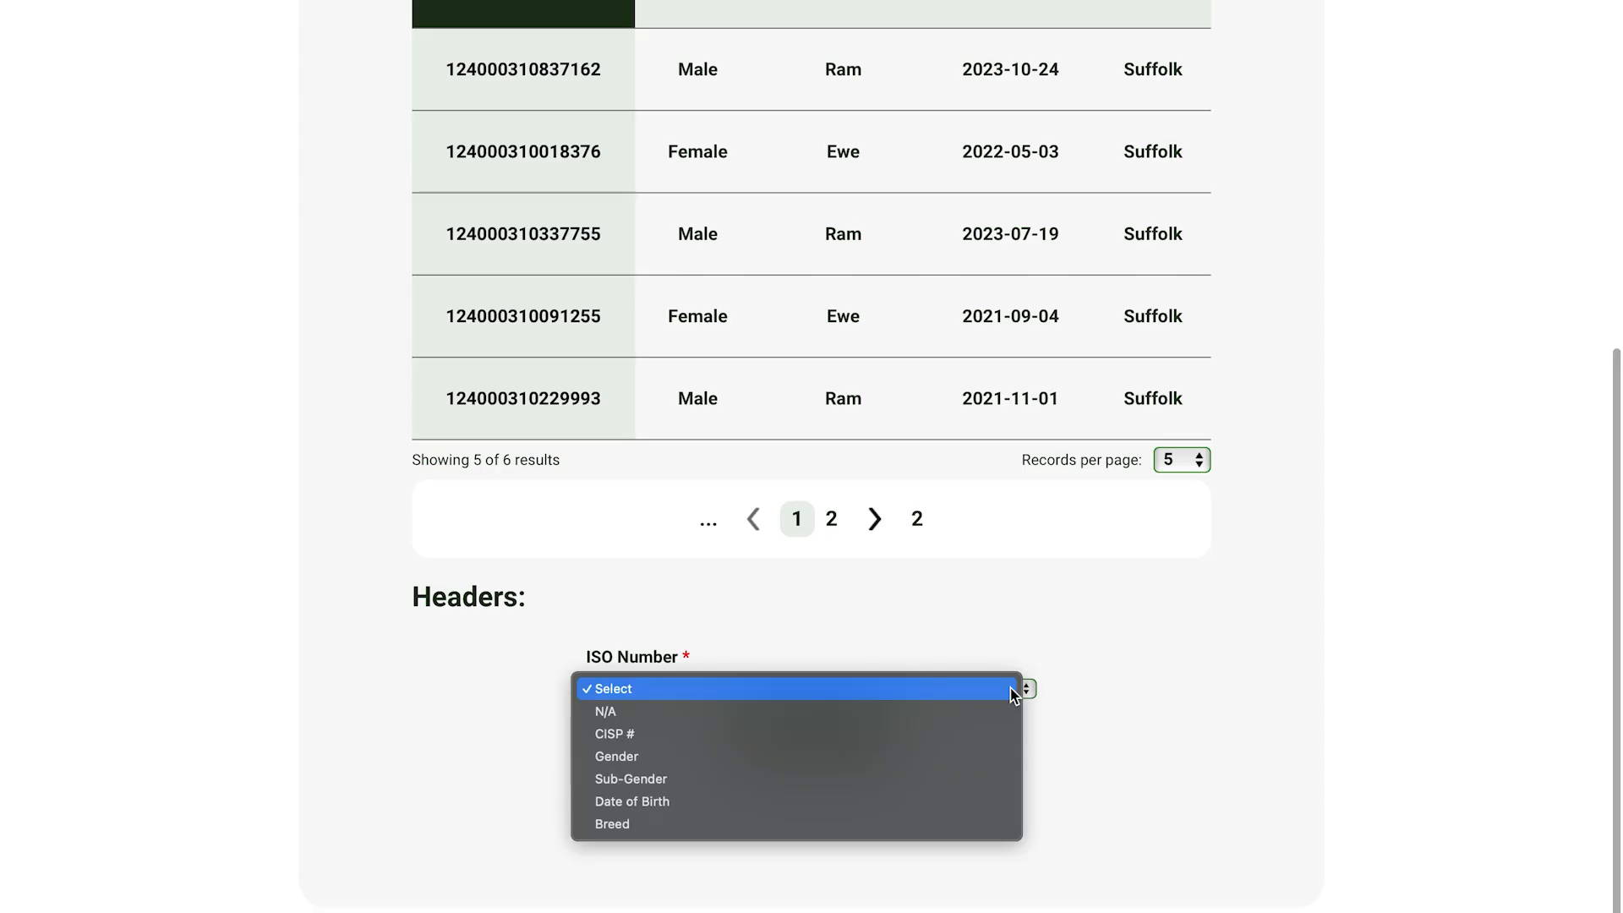
left_click(996, 734)
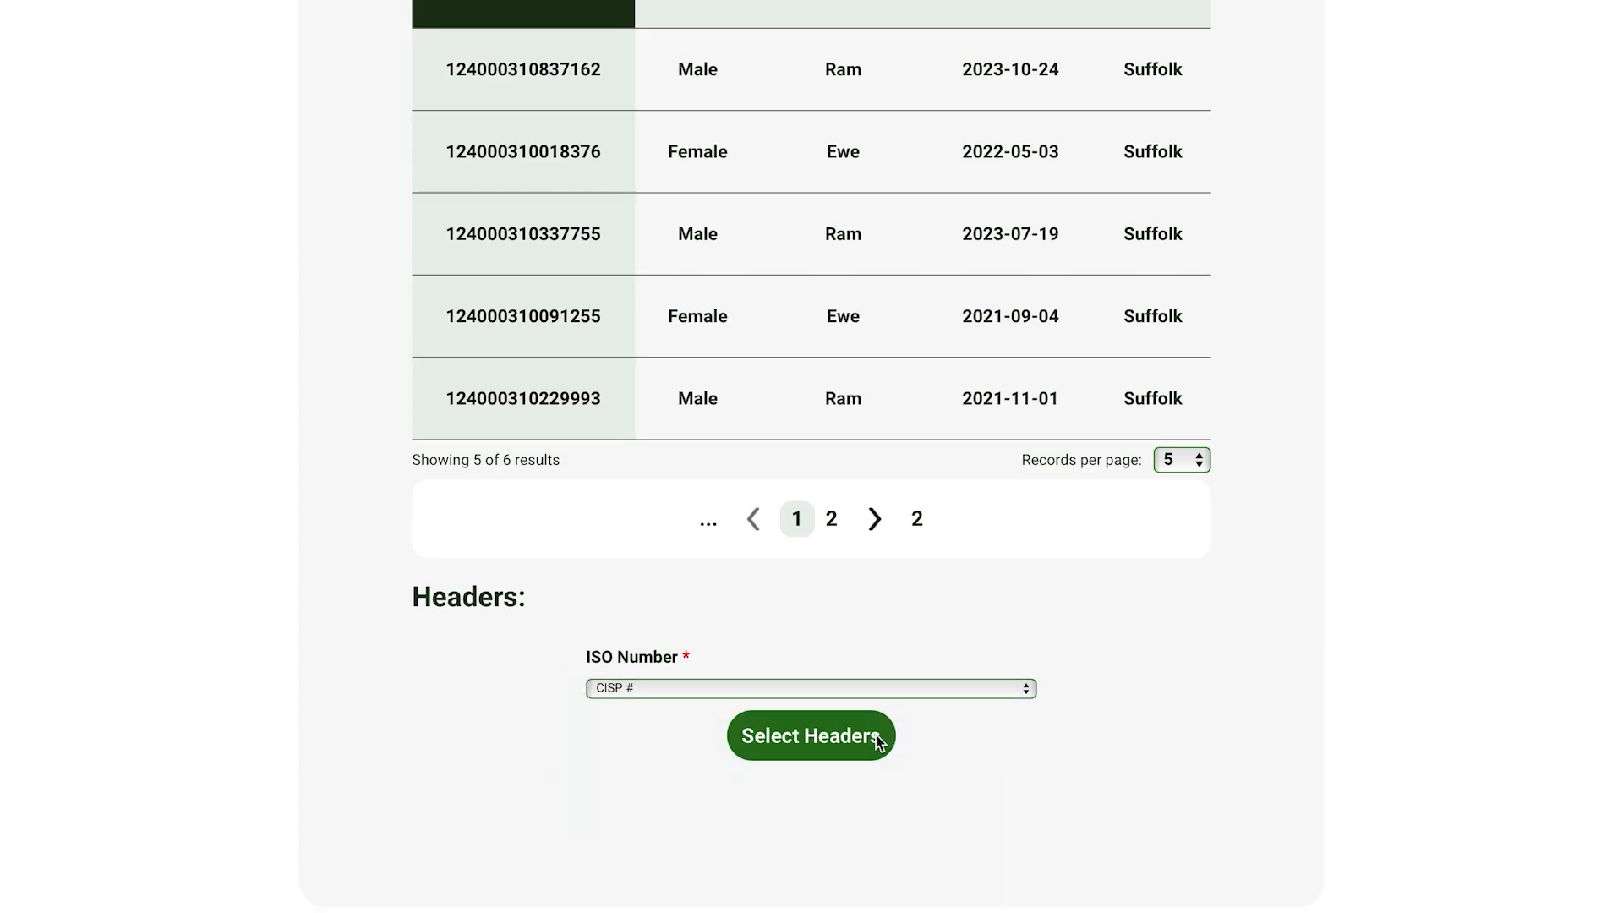
left_click(876, 735)
Step: Set the bulk transport's departure premise to My Farm - NS123456 and its destination to My Abattoir - NS234567
left_click(688, 378)
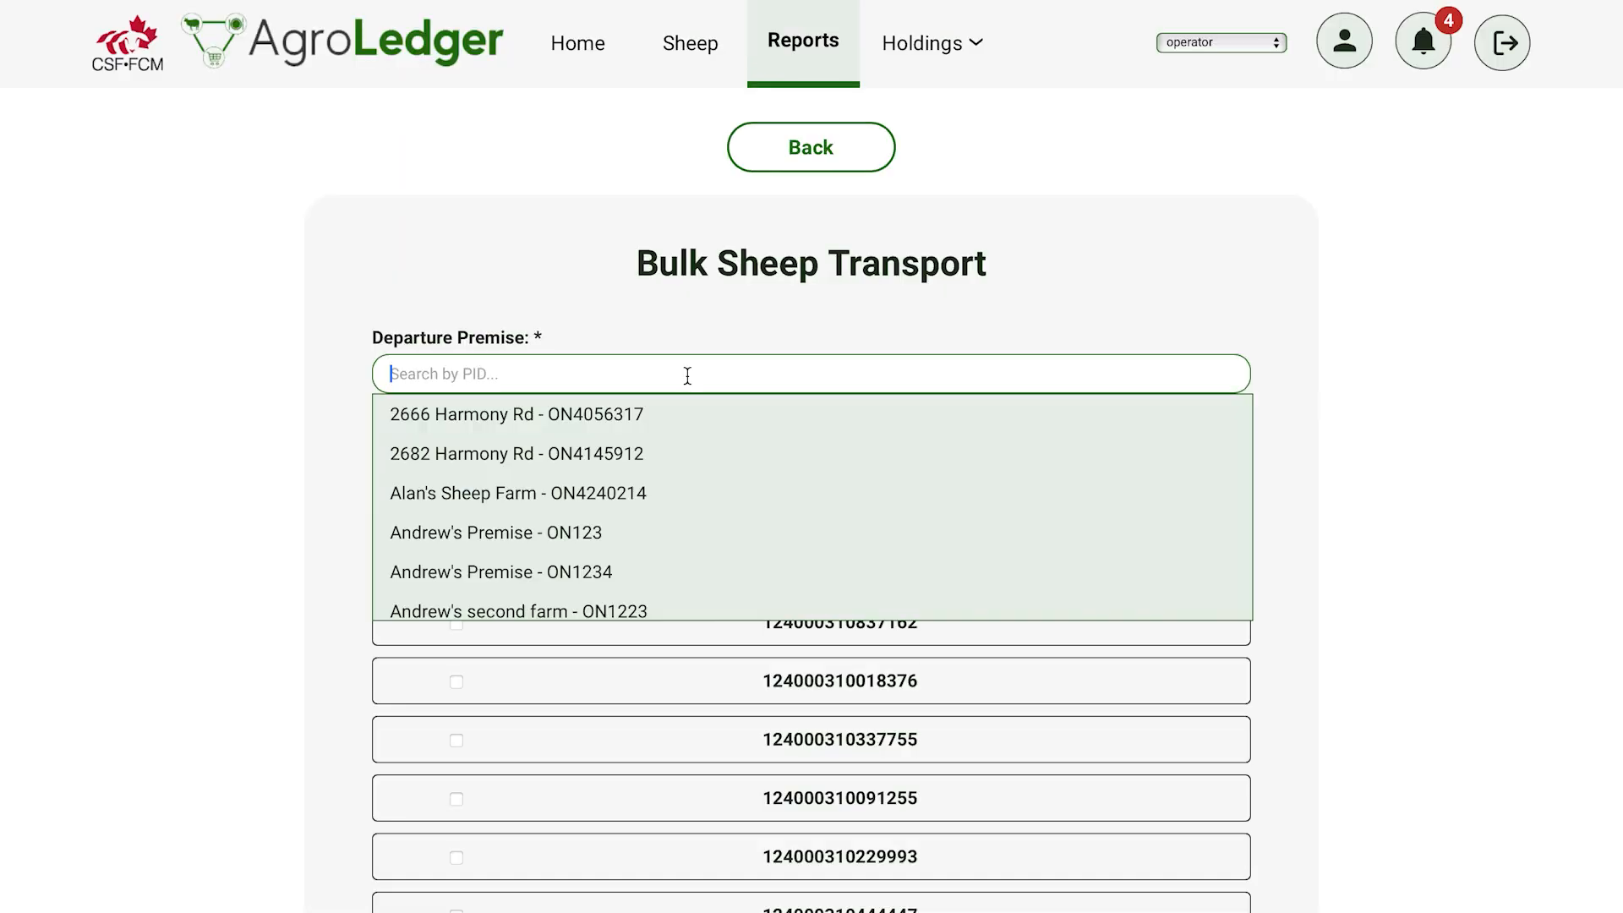
type("my")
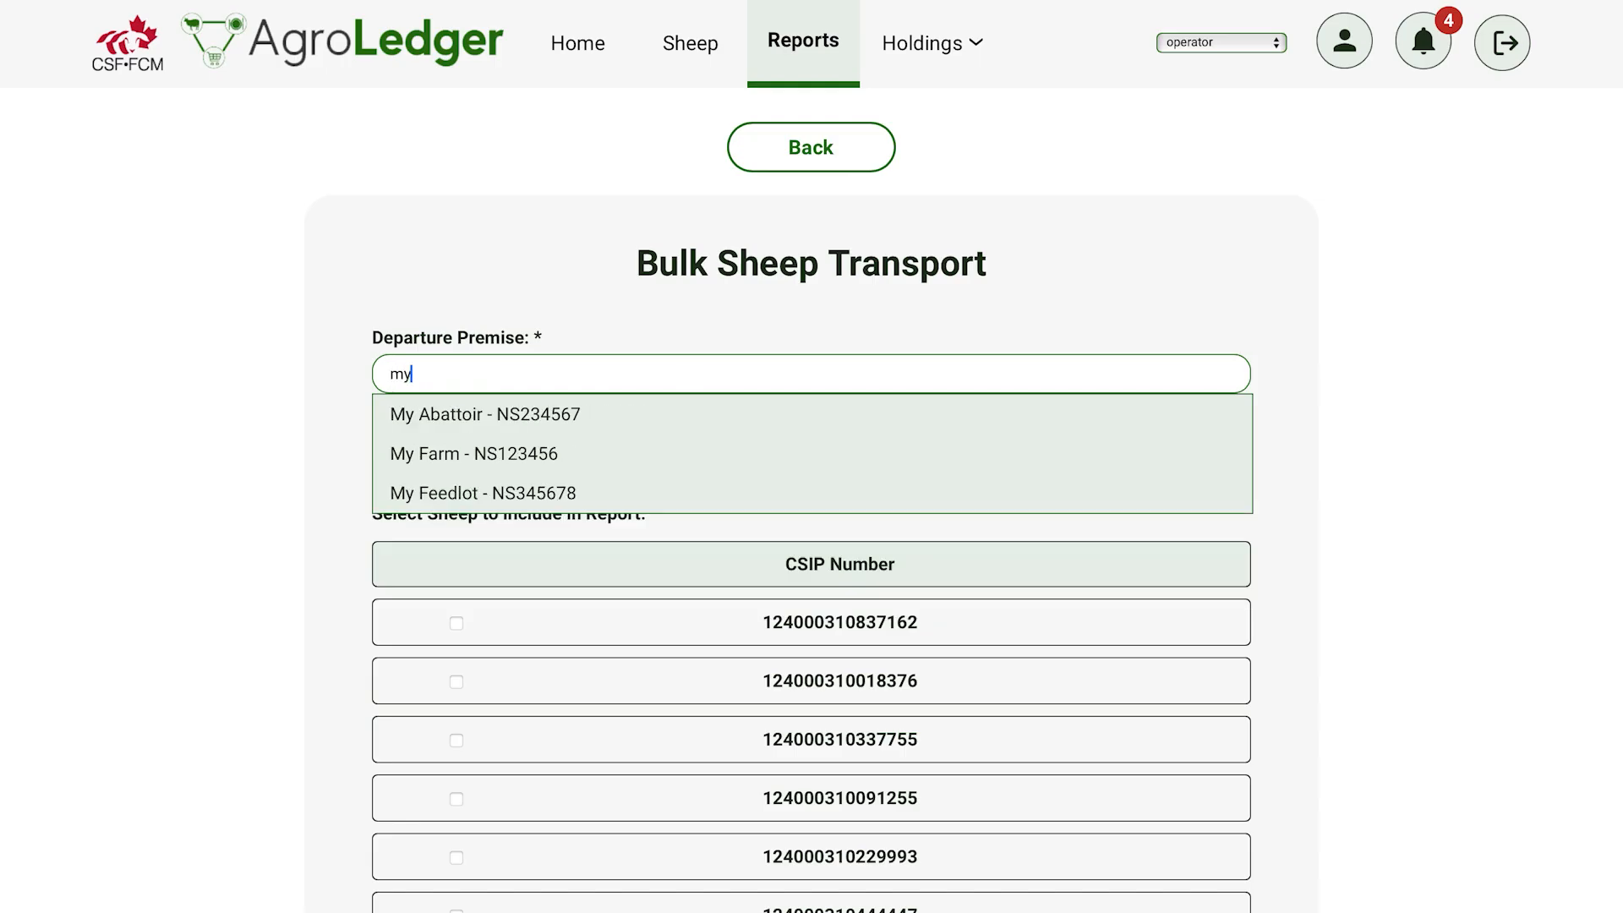
left_click(598, 457)
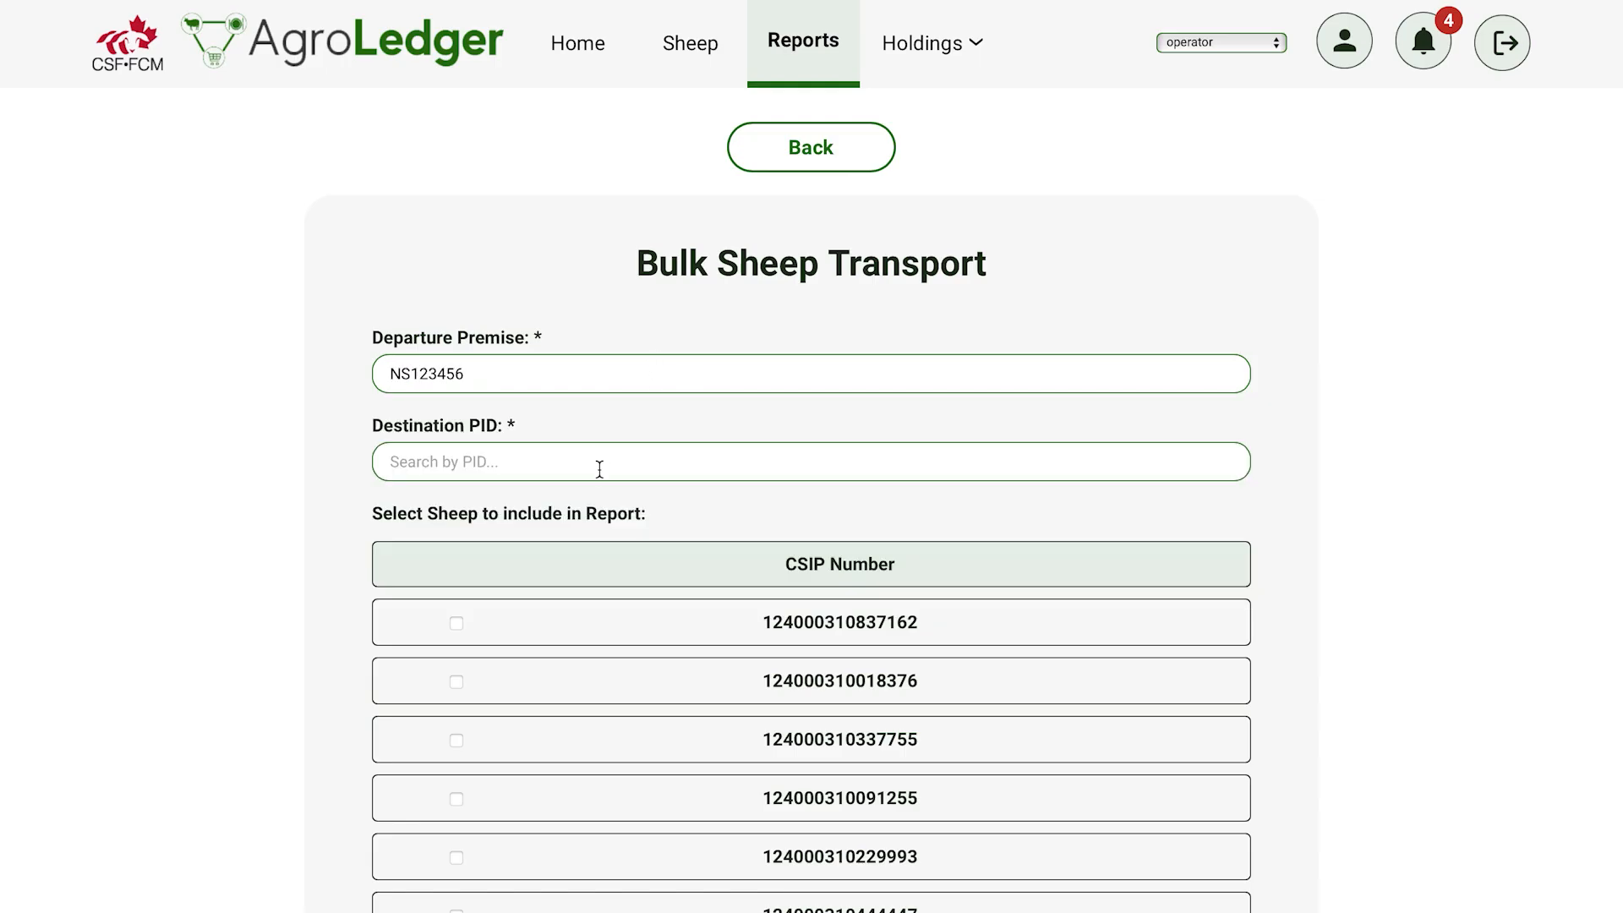
left_click(597, 464)
type("my")
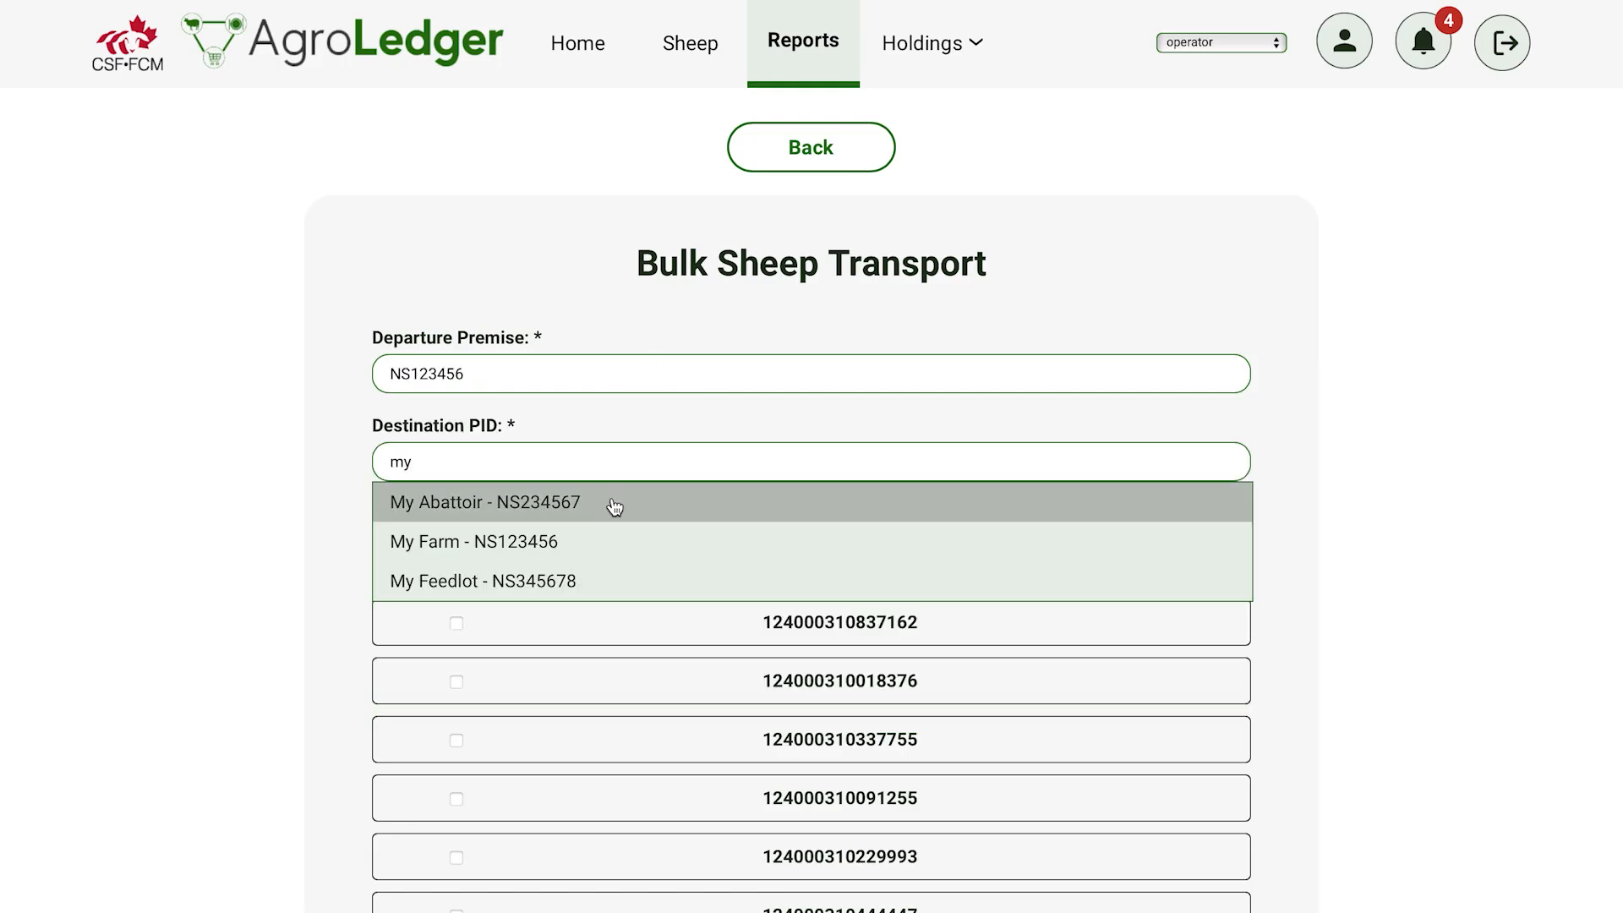
left_click(615, 505)
Step: Include all the listed sheep in the bulk transport and assign an existing vehicle to it
scroll(1364, 727, "down", 5)
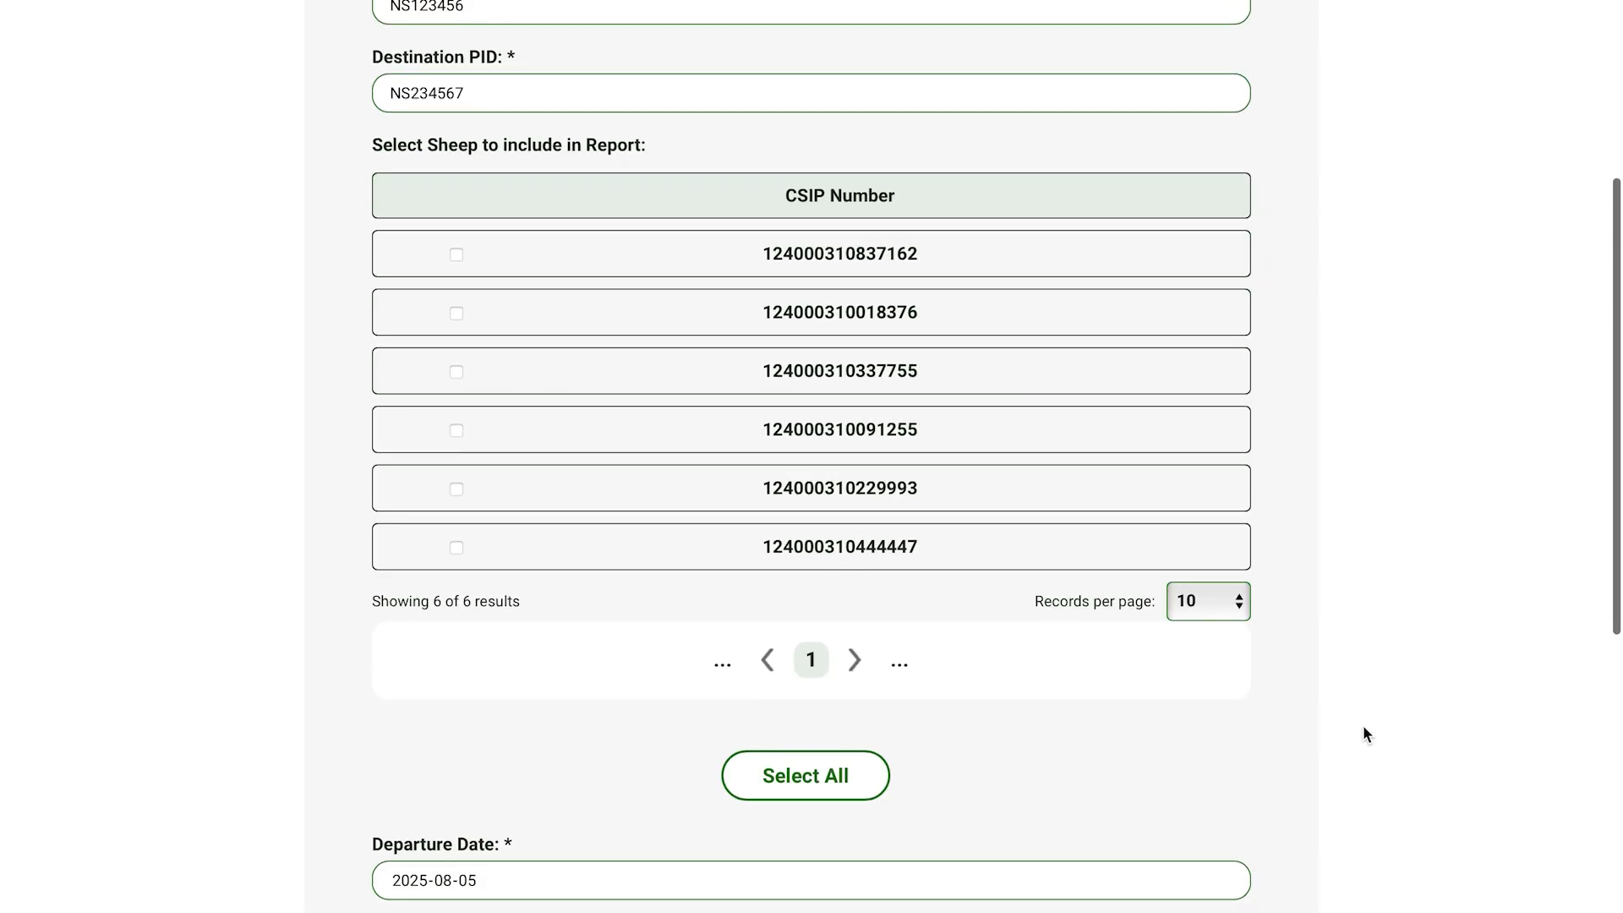
left_click(861, 776)
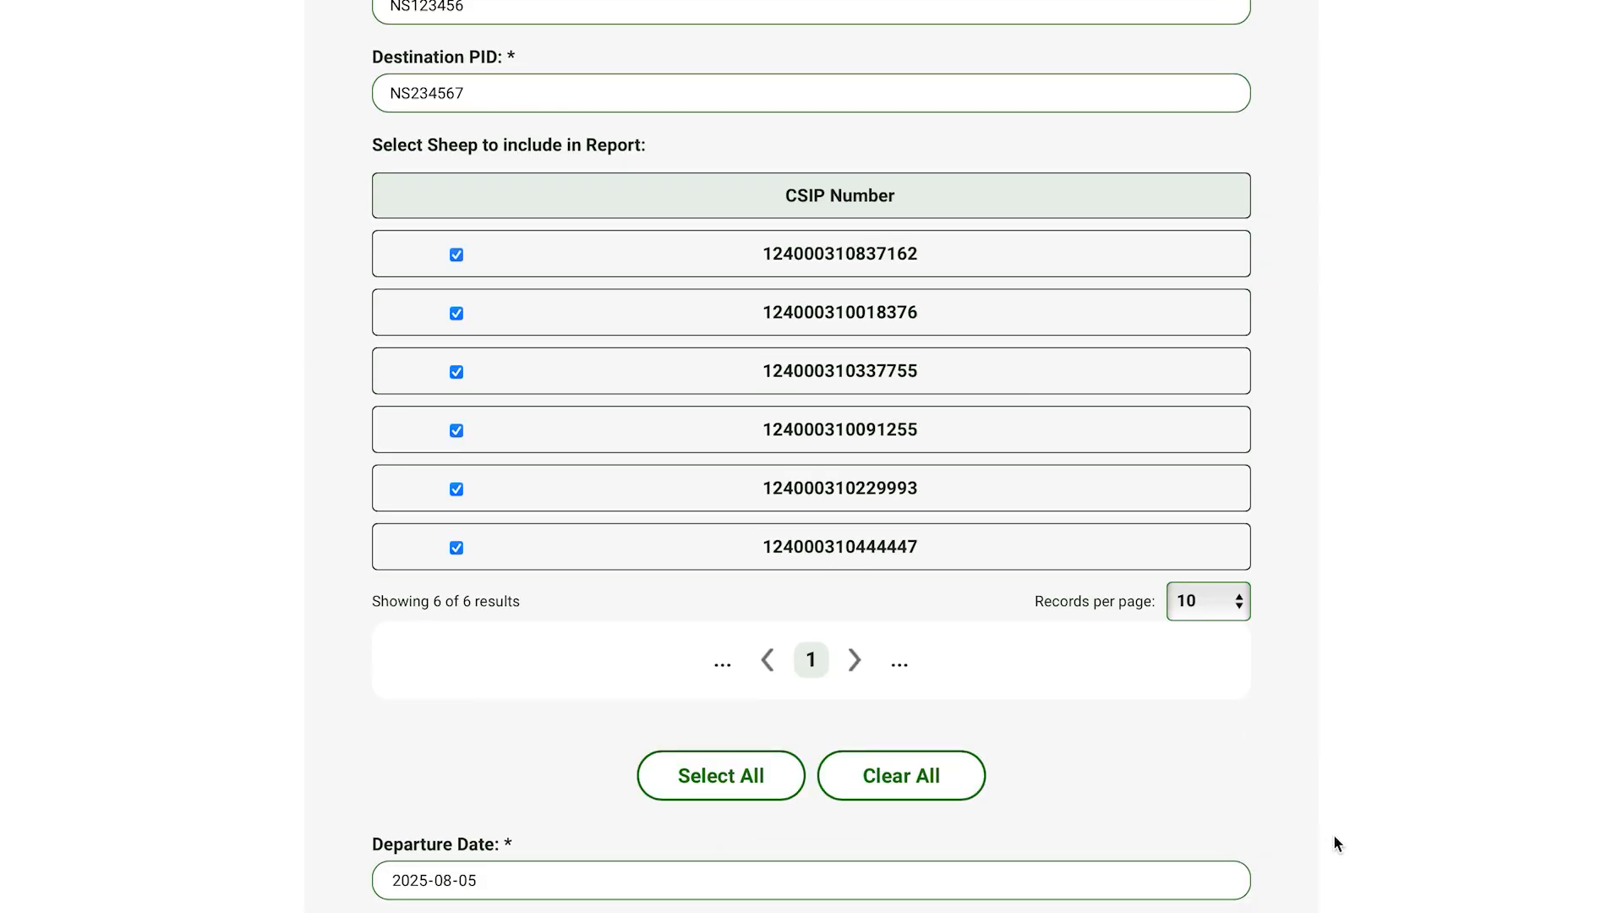
scroll(1333, 833, "down", 4)
left_click(1143, 742)
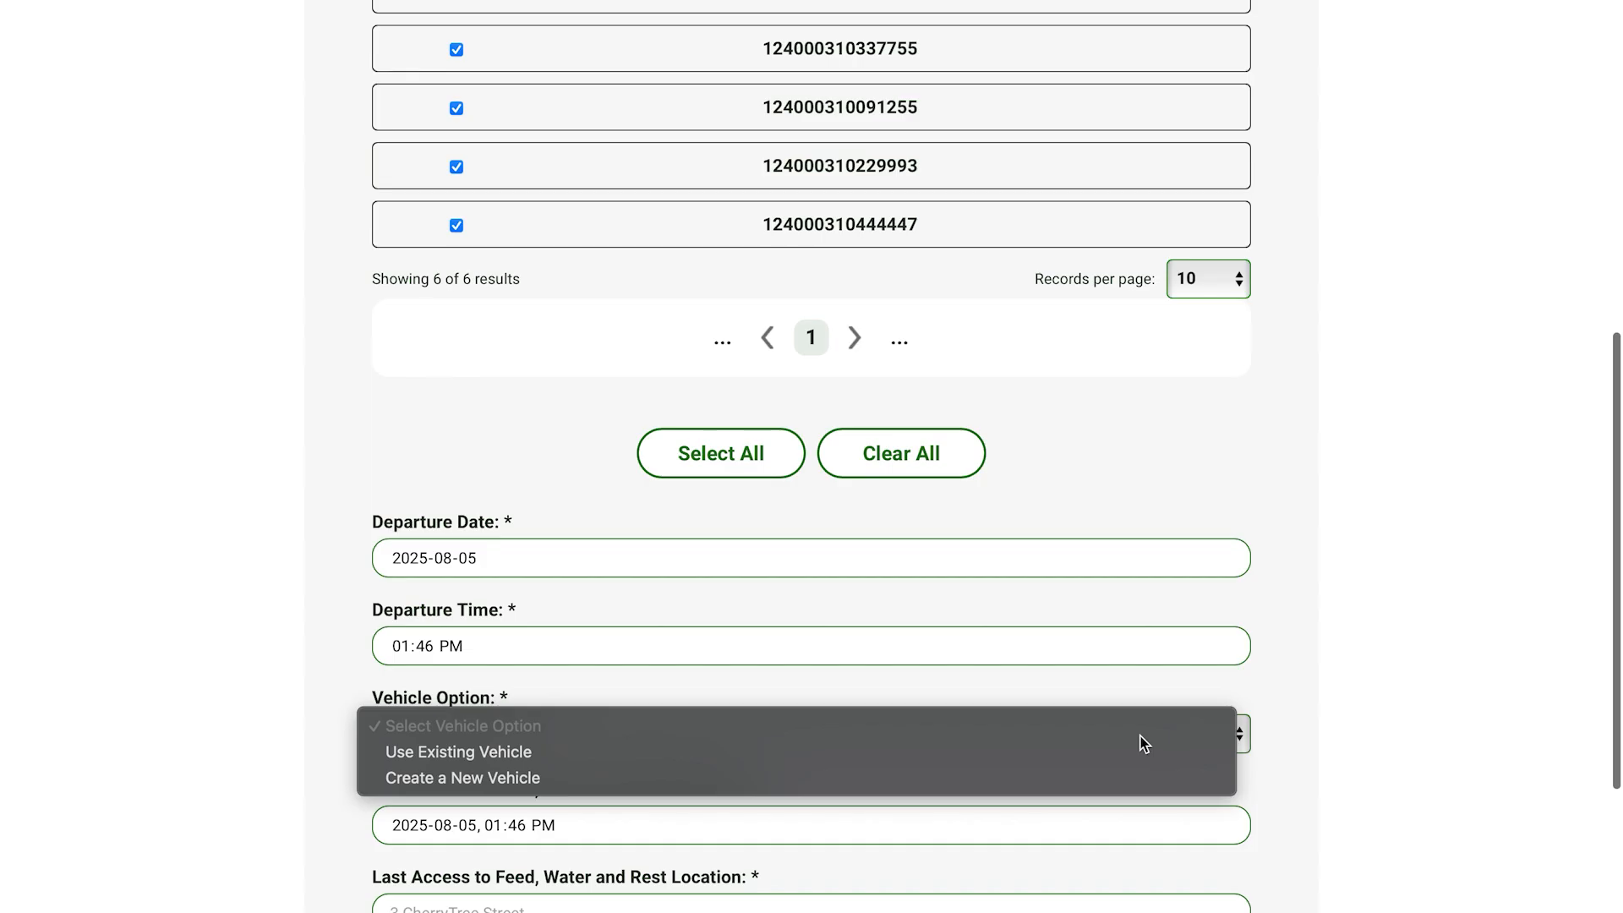
left_click(1104, 758)
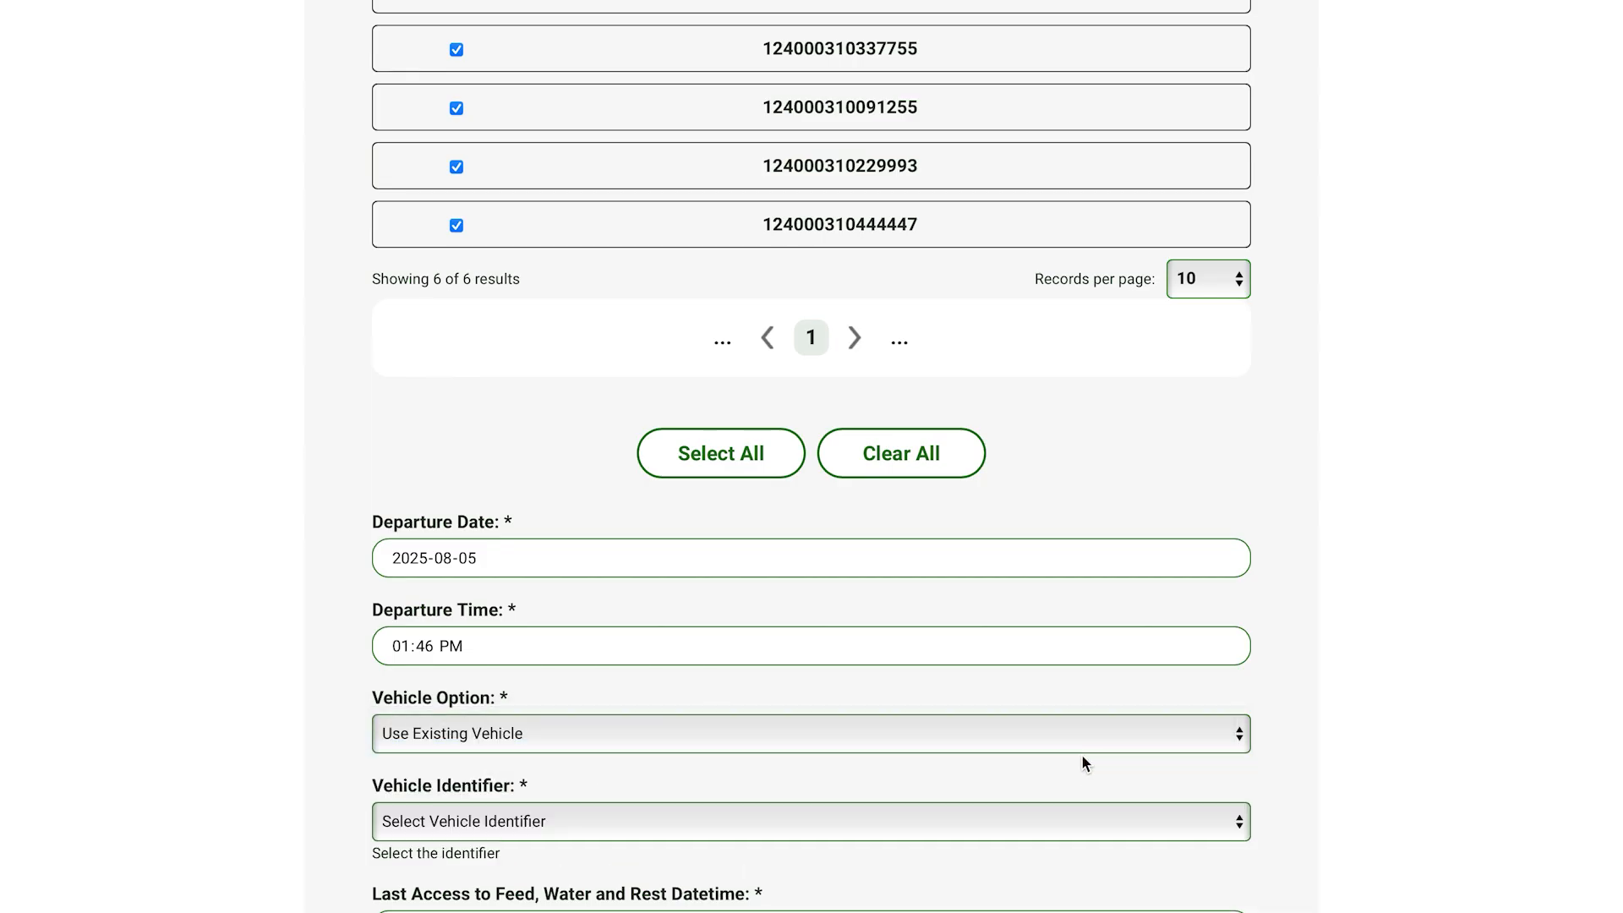
left_click(1057, 824)
left_click(1032, 844)
Step: Enter the street address of the last feed, water and rest location for the bulk transport and submit the report
scroll(1032, 842, "down", 5)
left_click(769, 578)
type("1 Main Street")
left_click(833, 871)
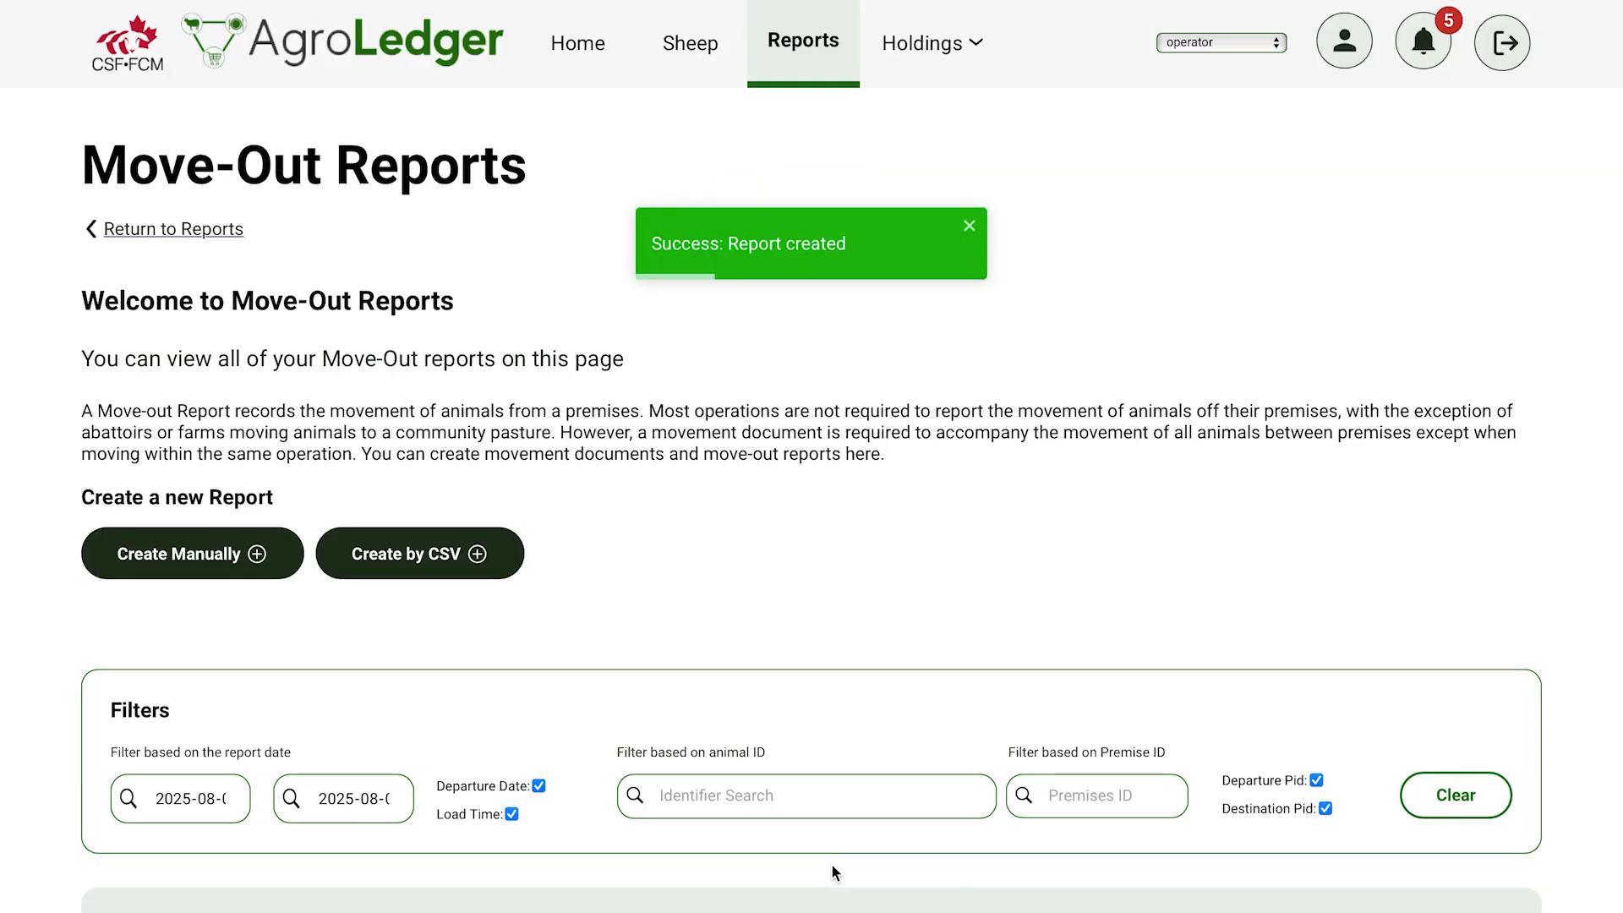
Step: Go to the Import reports in the Movement Reports section and start a new manual import report
left_click(799, 51)
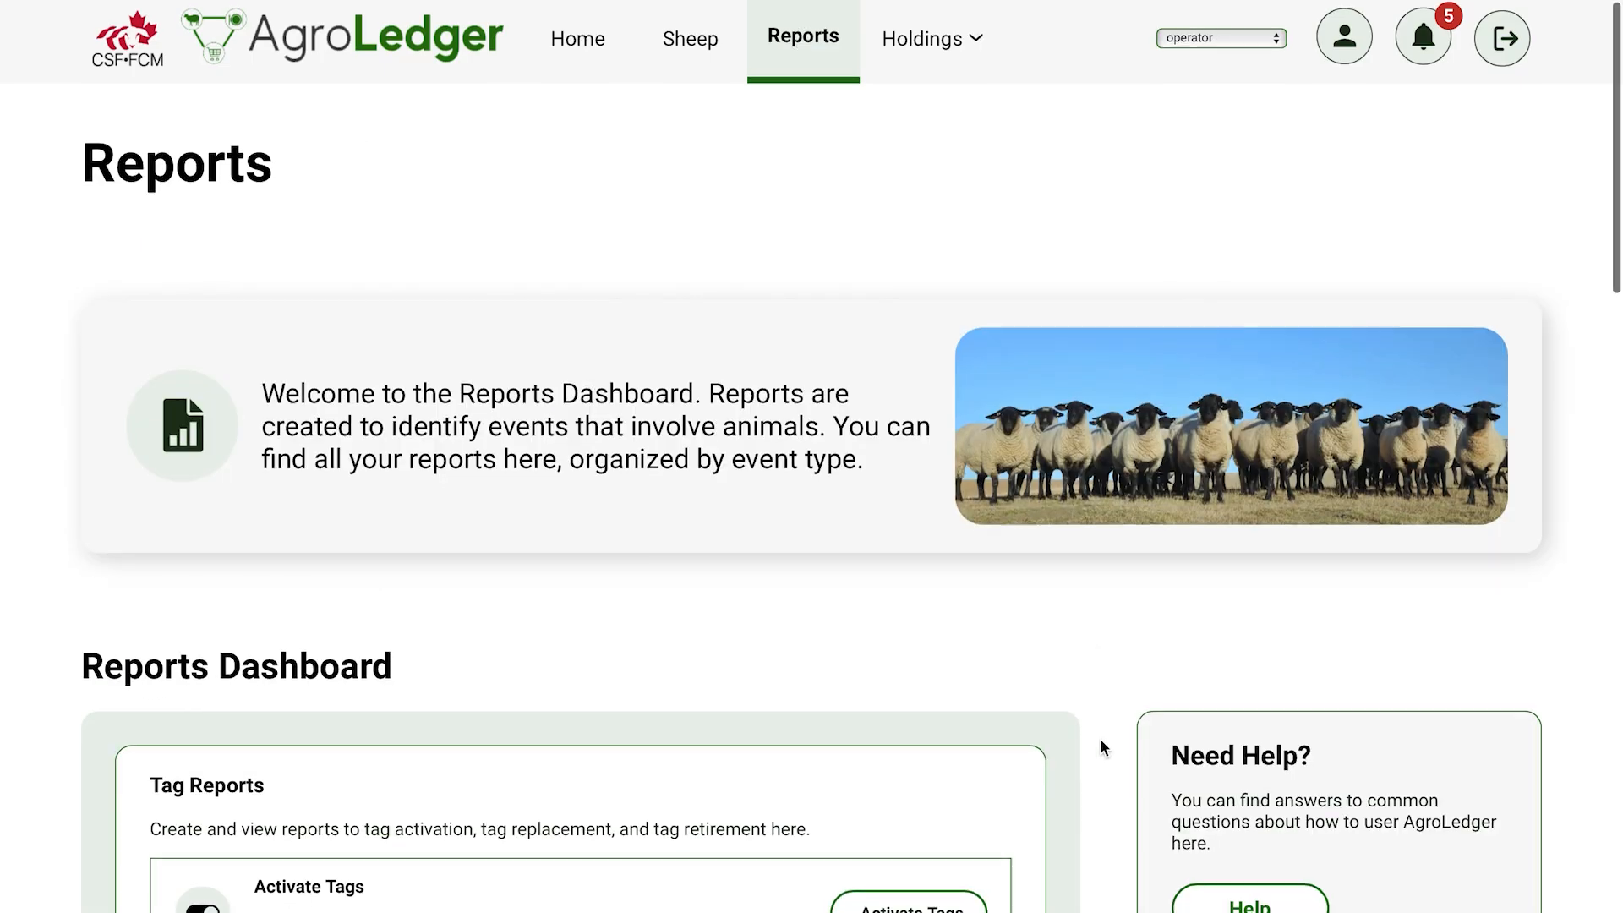
scroll(1100, 738, "down", 4)
scroll(1099, 738, "down", 10)
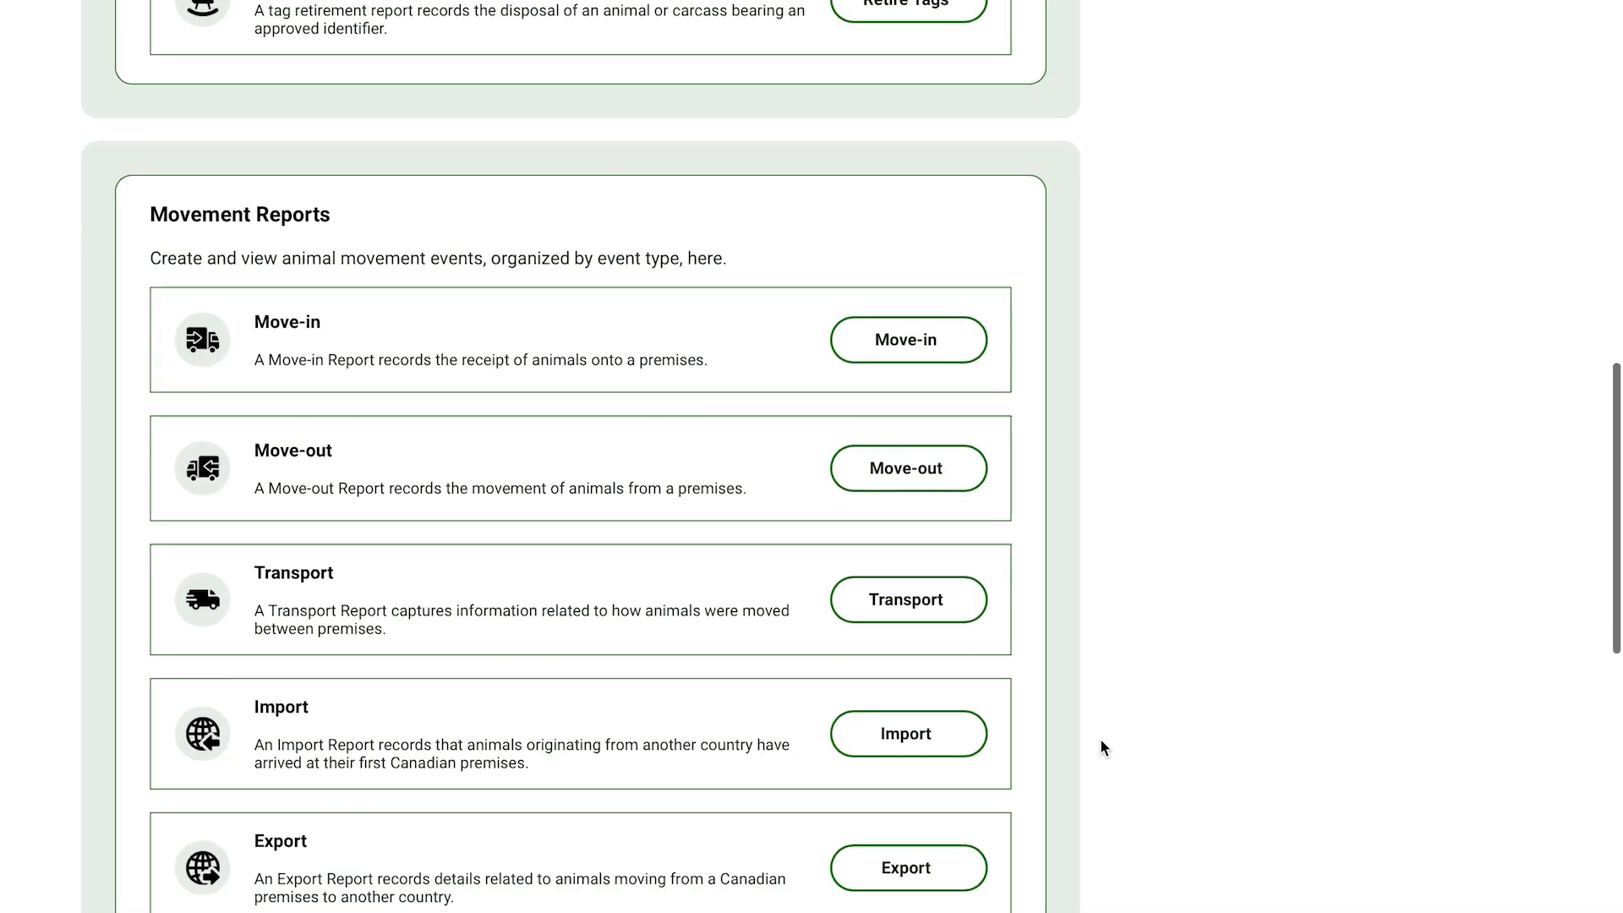
left_click(939, 714)
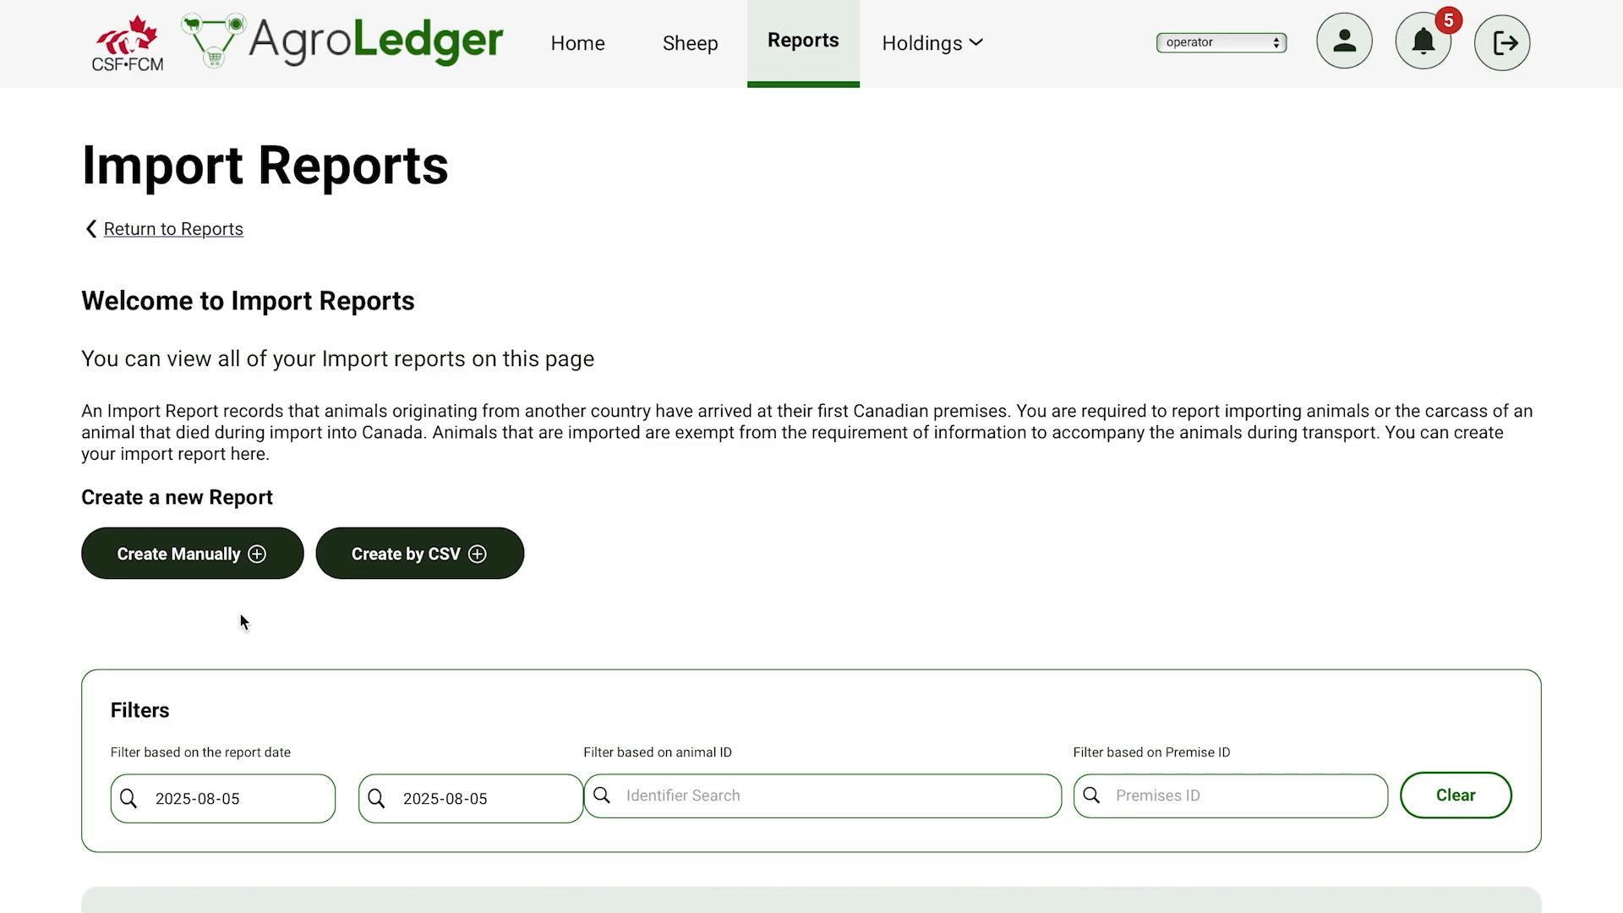
left_click(210, 575)
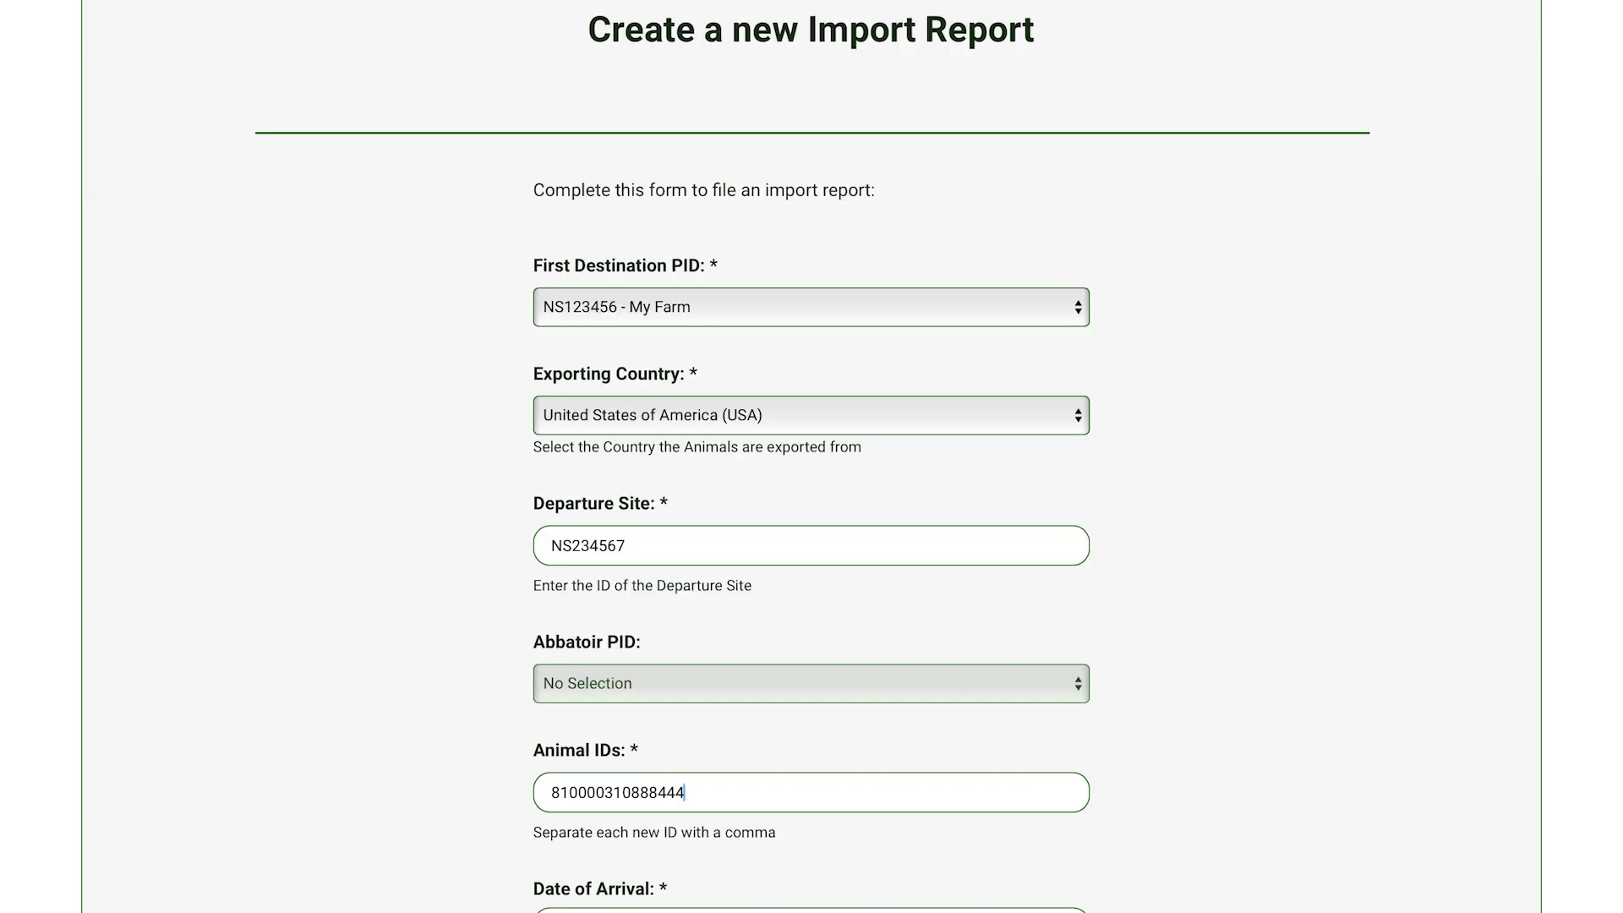
Step: Set the import report's vehicle to Livestock Trailer - ABC 123 and submit the report
scroll(811, 457, "down", 5)
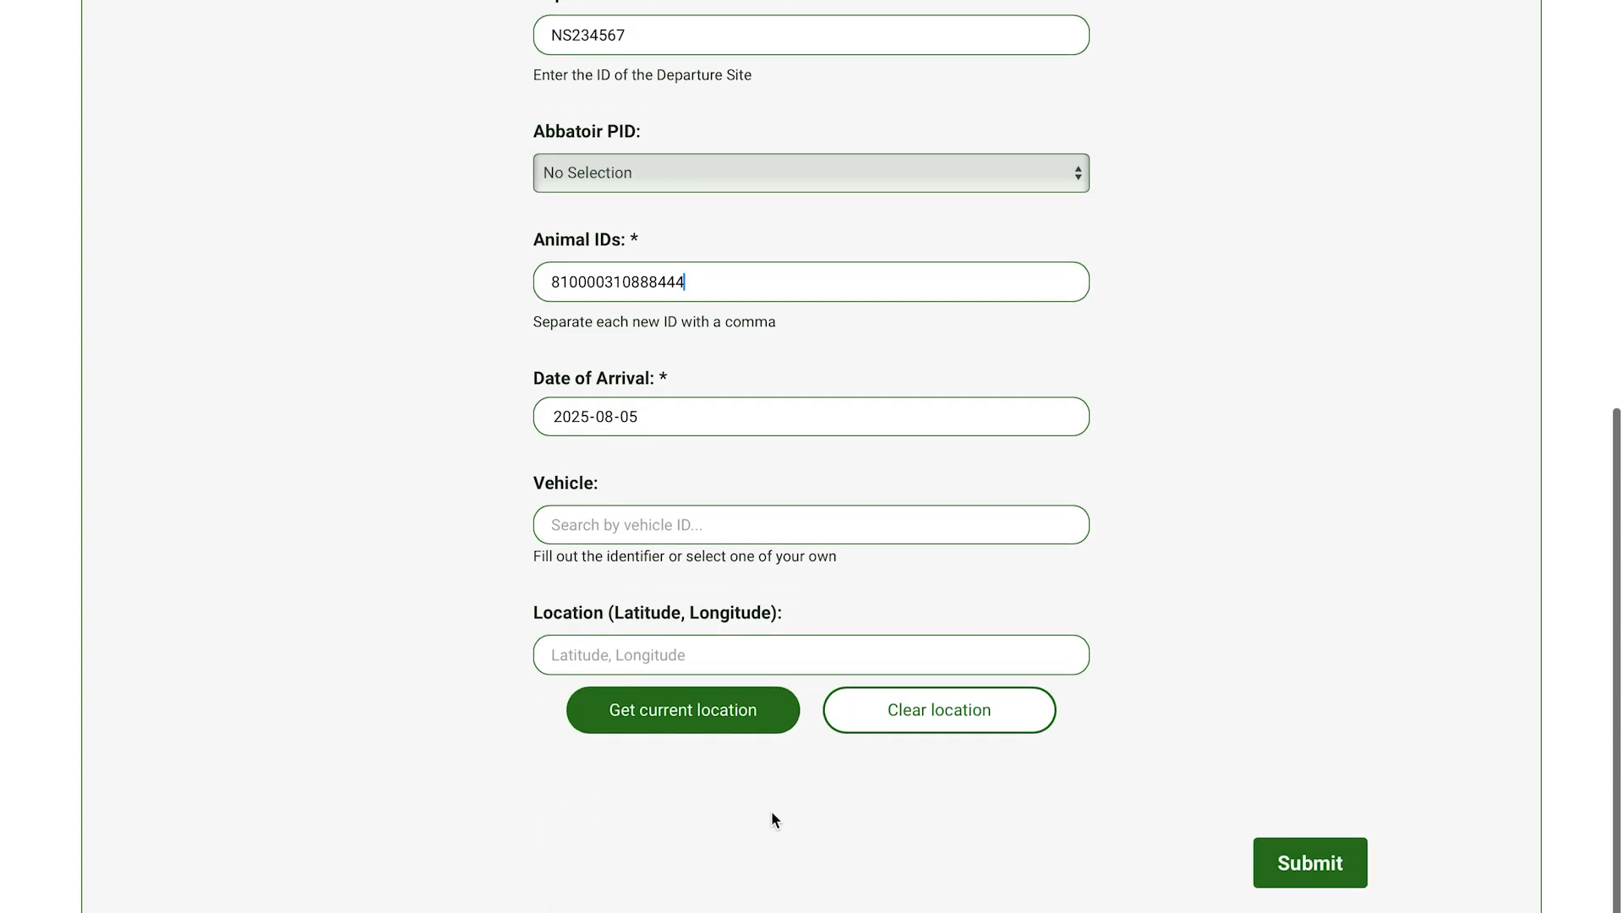
left_click(790, 540)
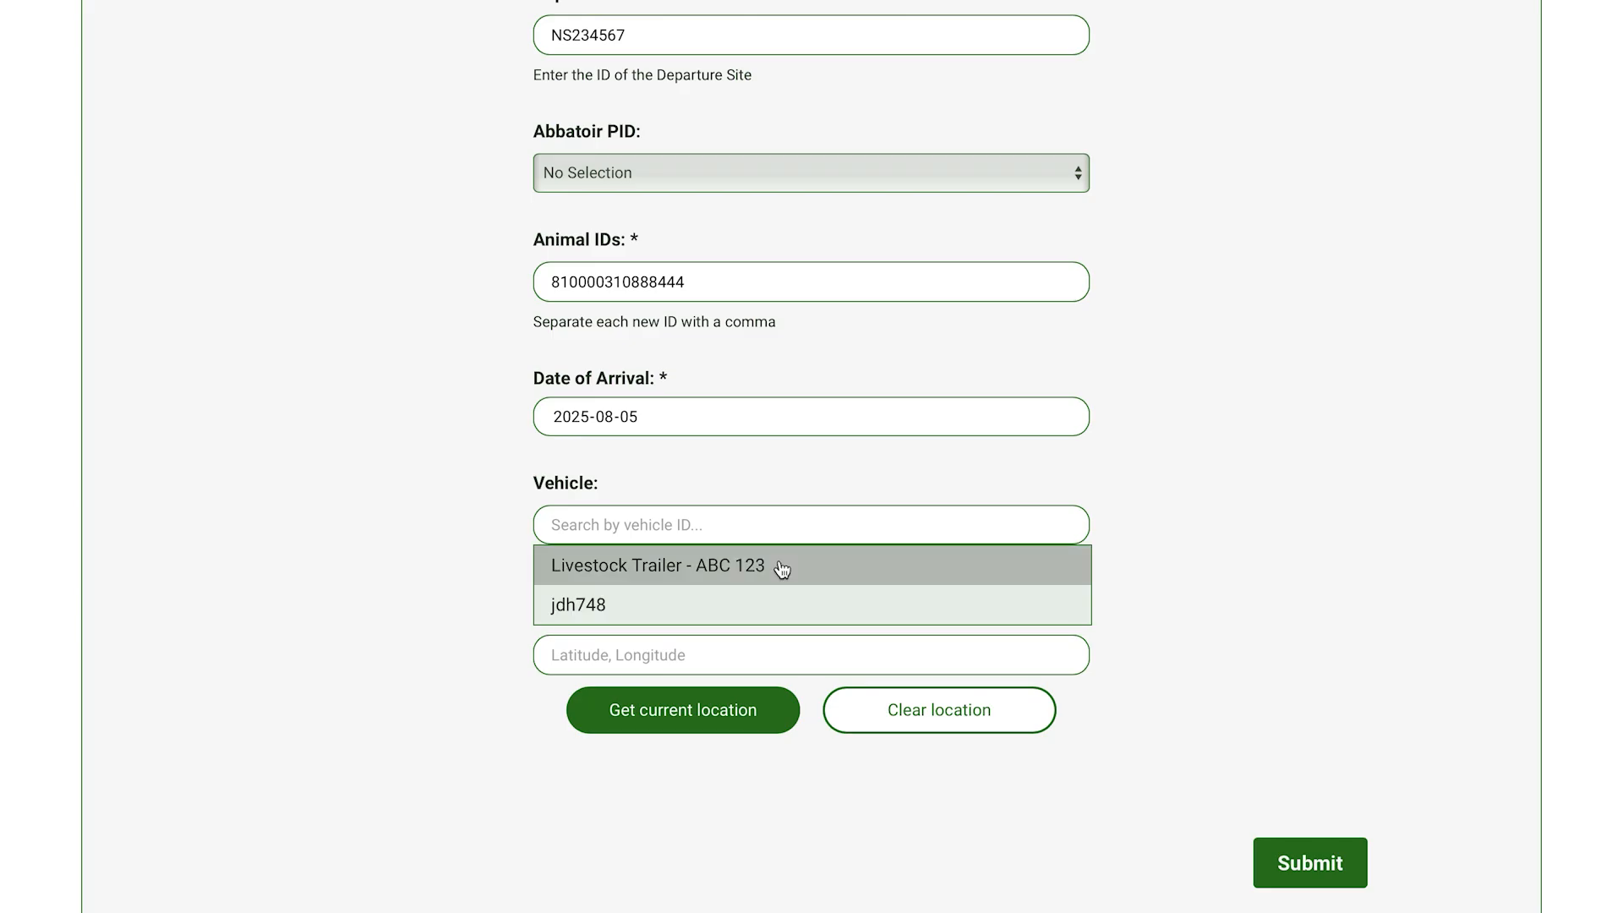
left_click(782, 570)
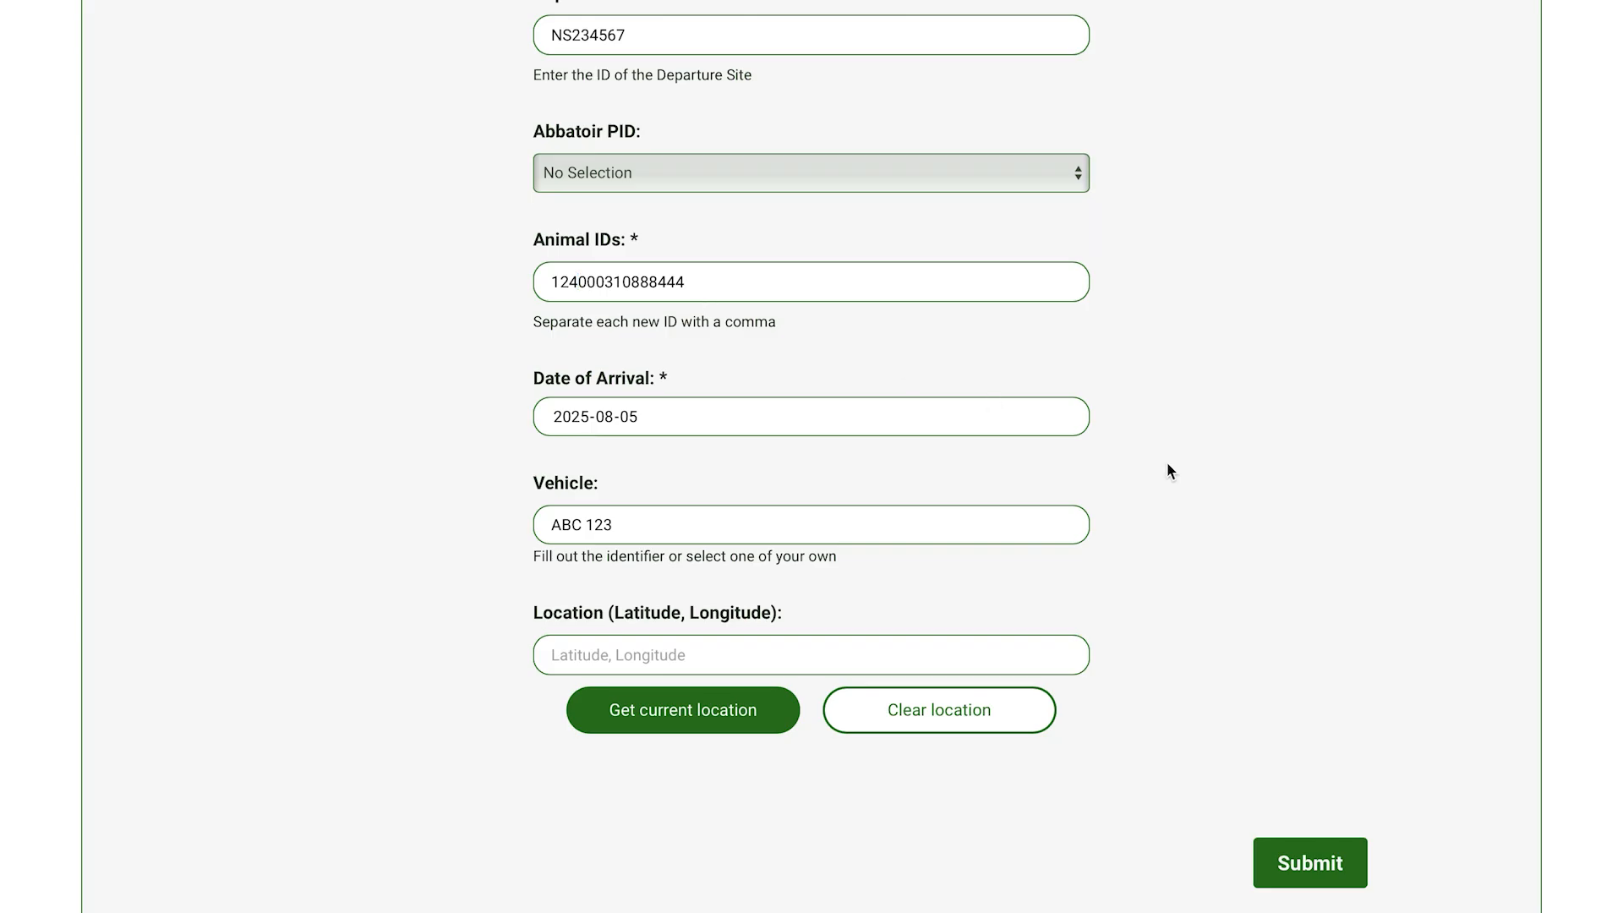
left_click(1324, 867)
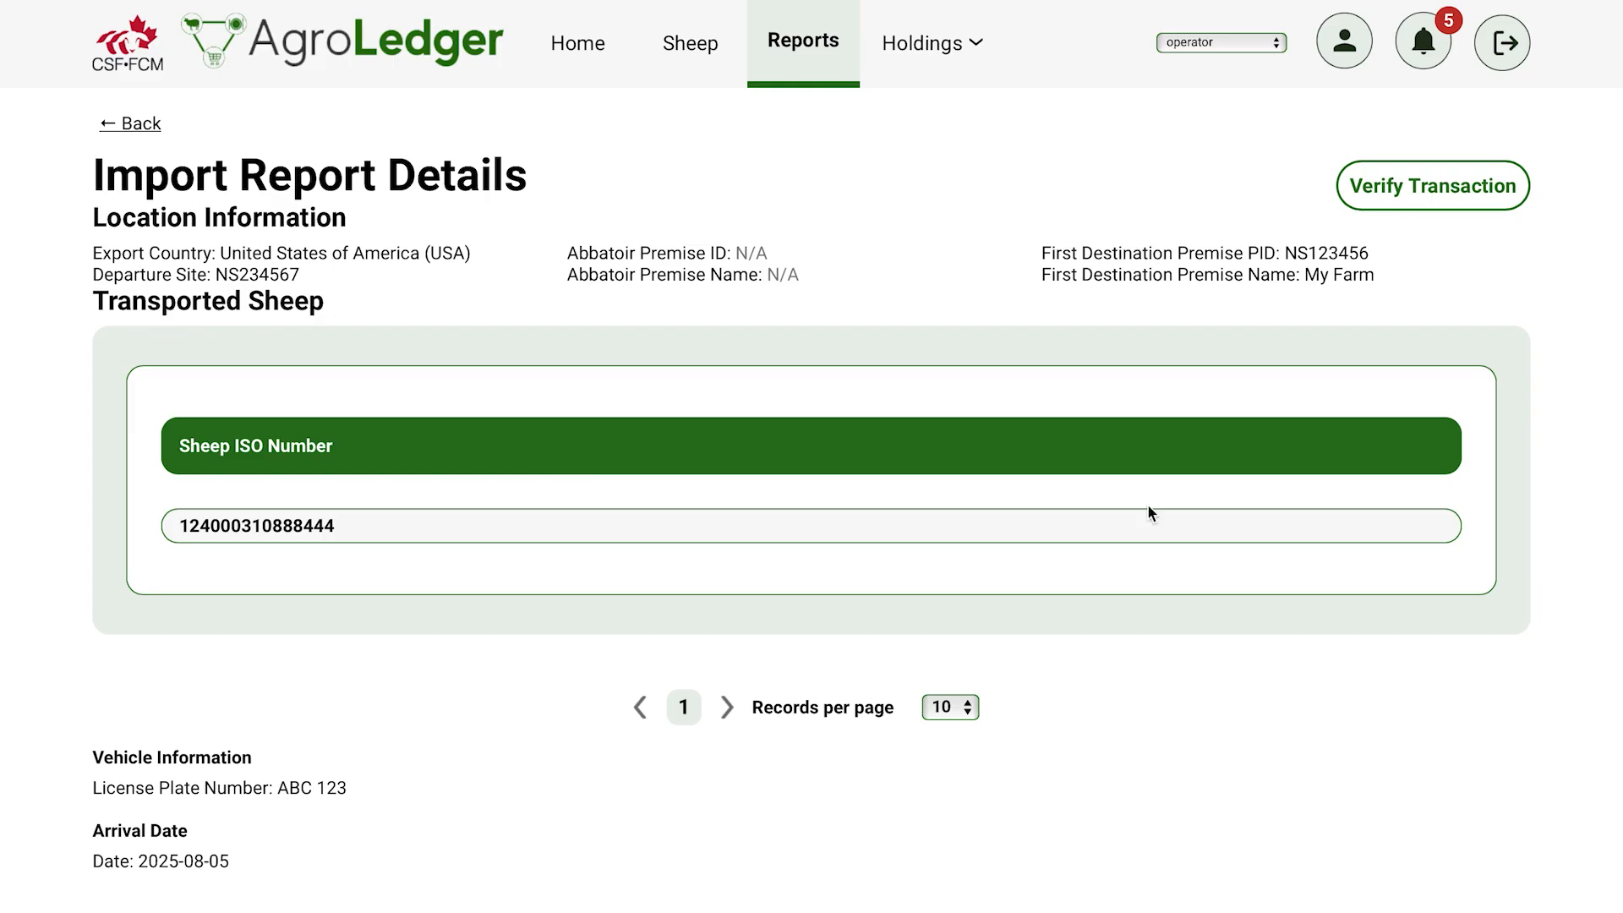
Step: Start a new CSV-based import report from the reports dashboard and upload the file sheep - Sheet1-6.csv
left_click(804, 81)
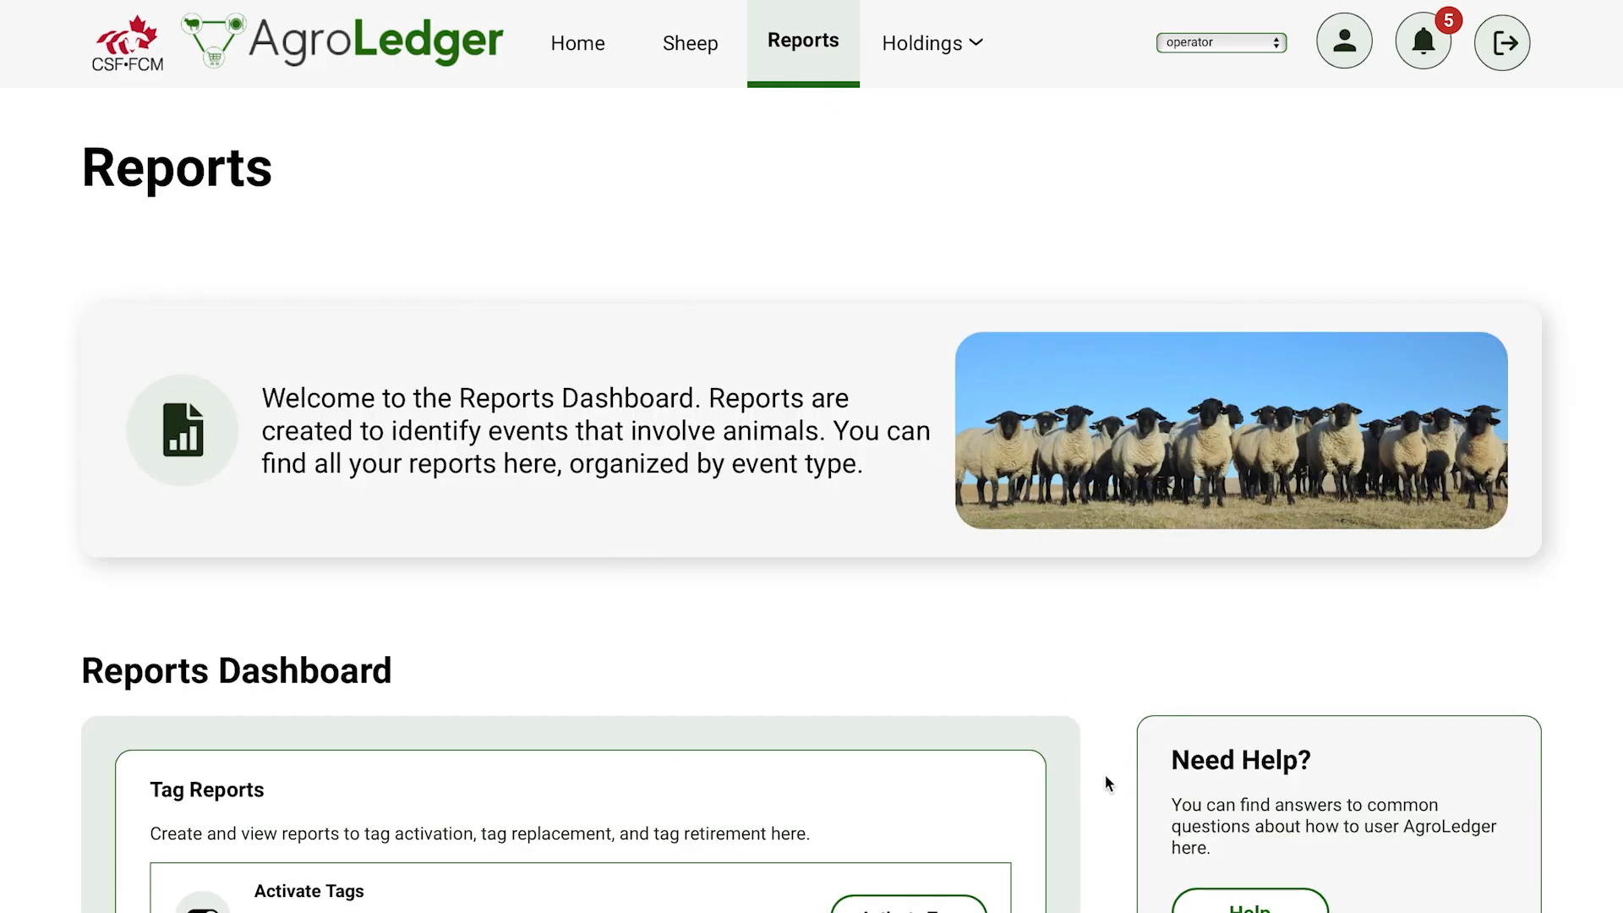
scroll(1104, 775, "down", 15)
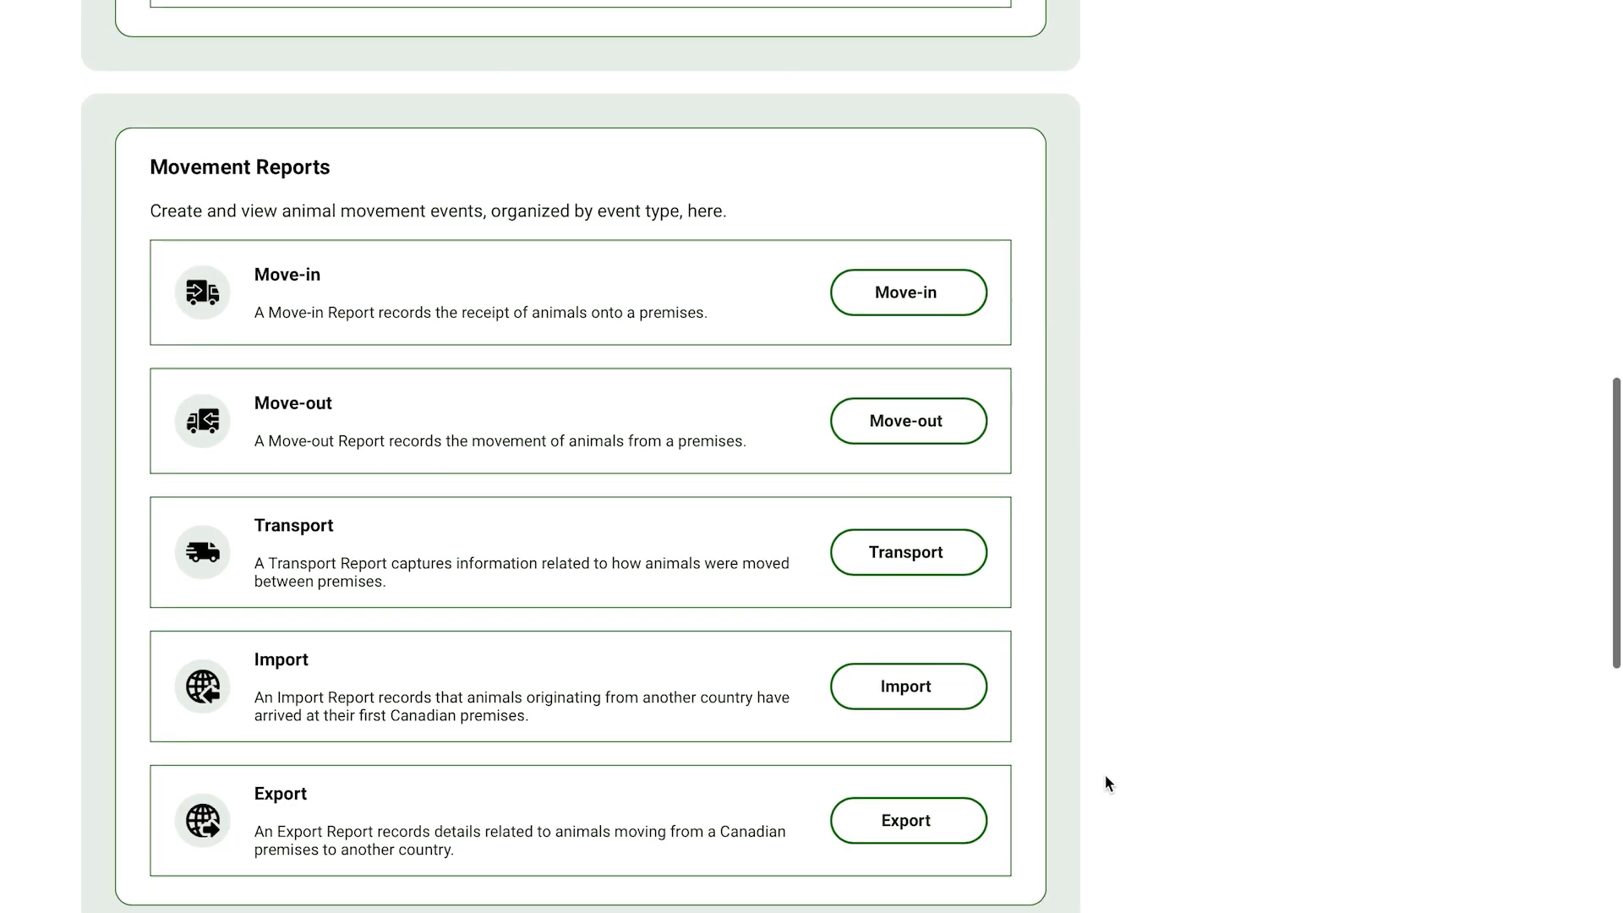
left_click(920, 649)
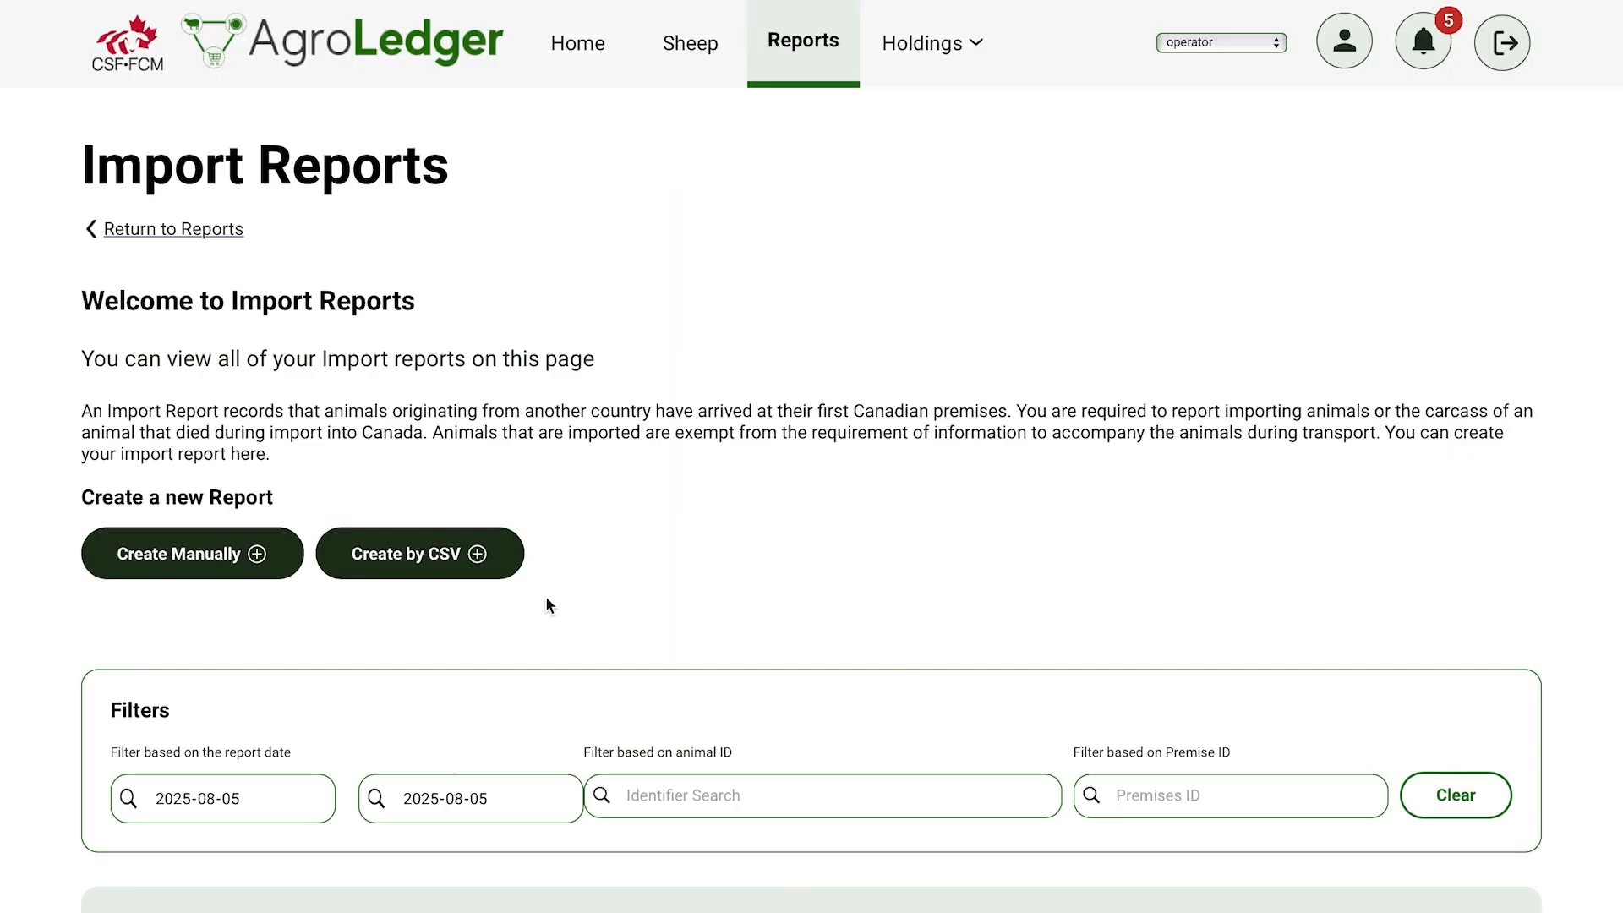
left_click(495, 575)
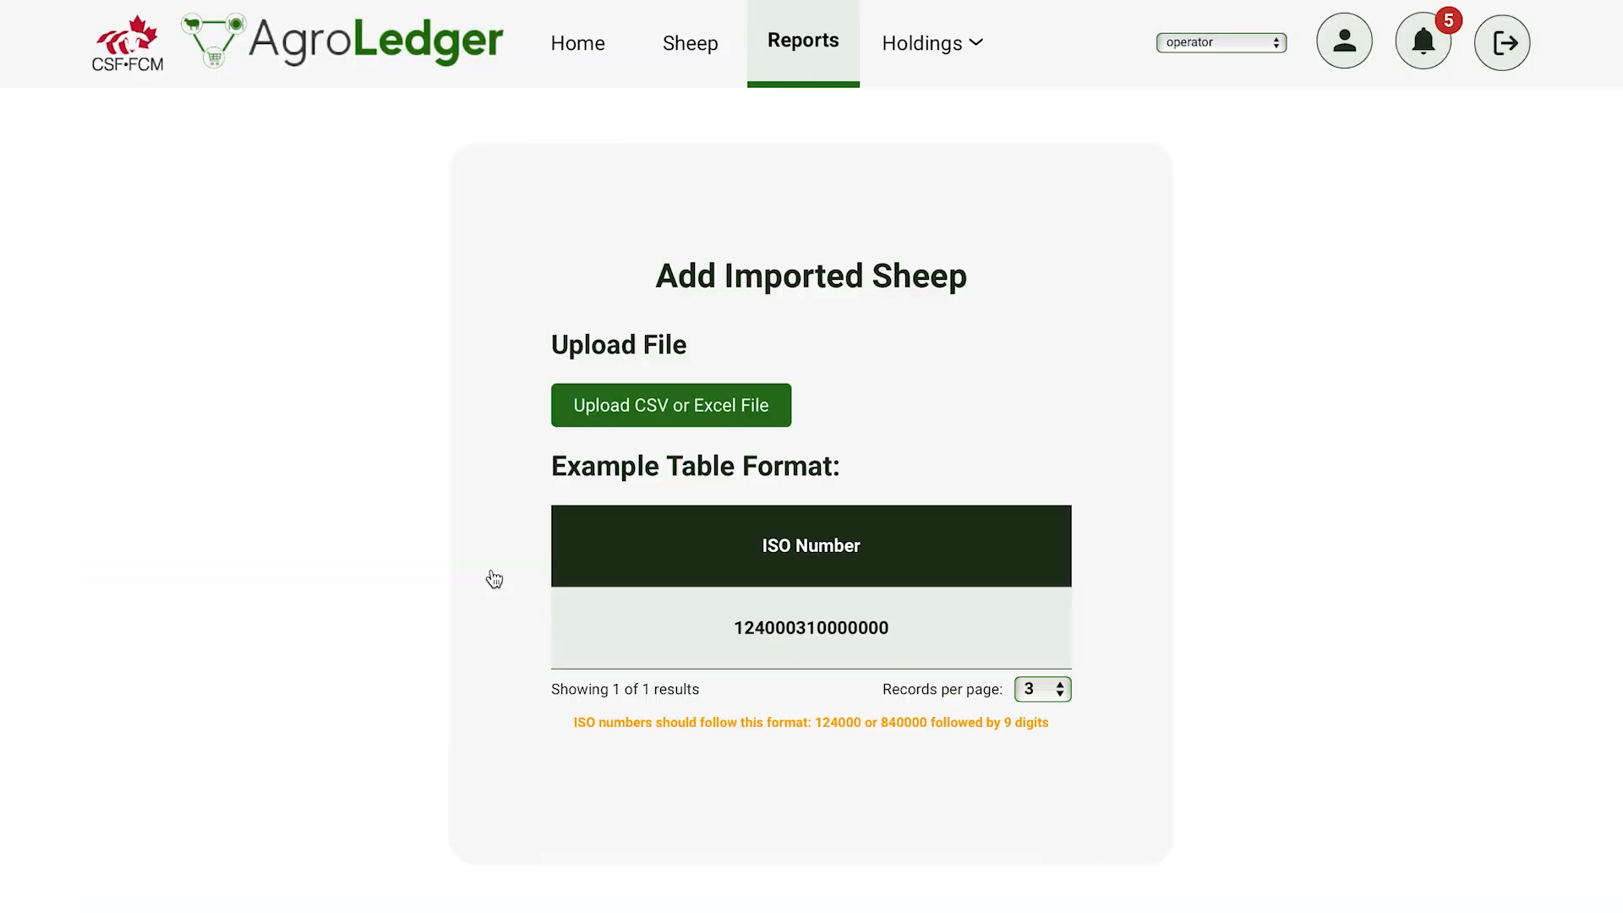
left_click(736, 414)
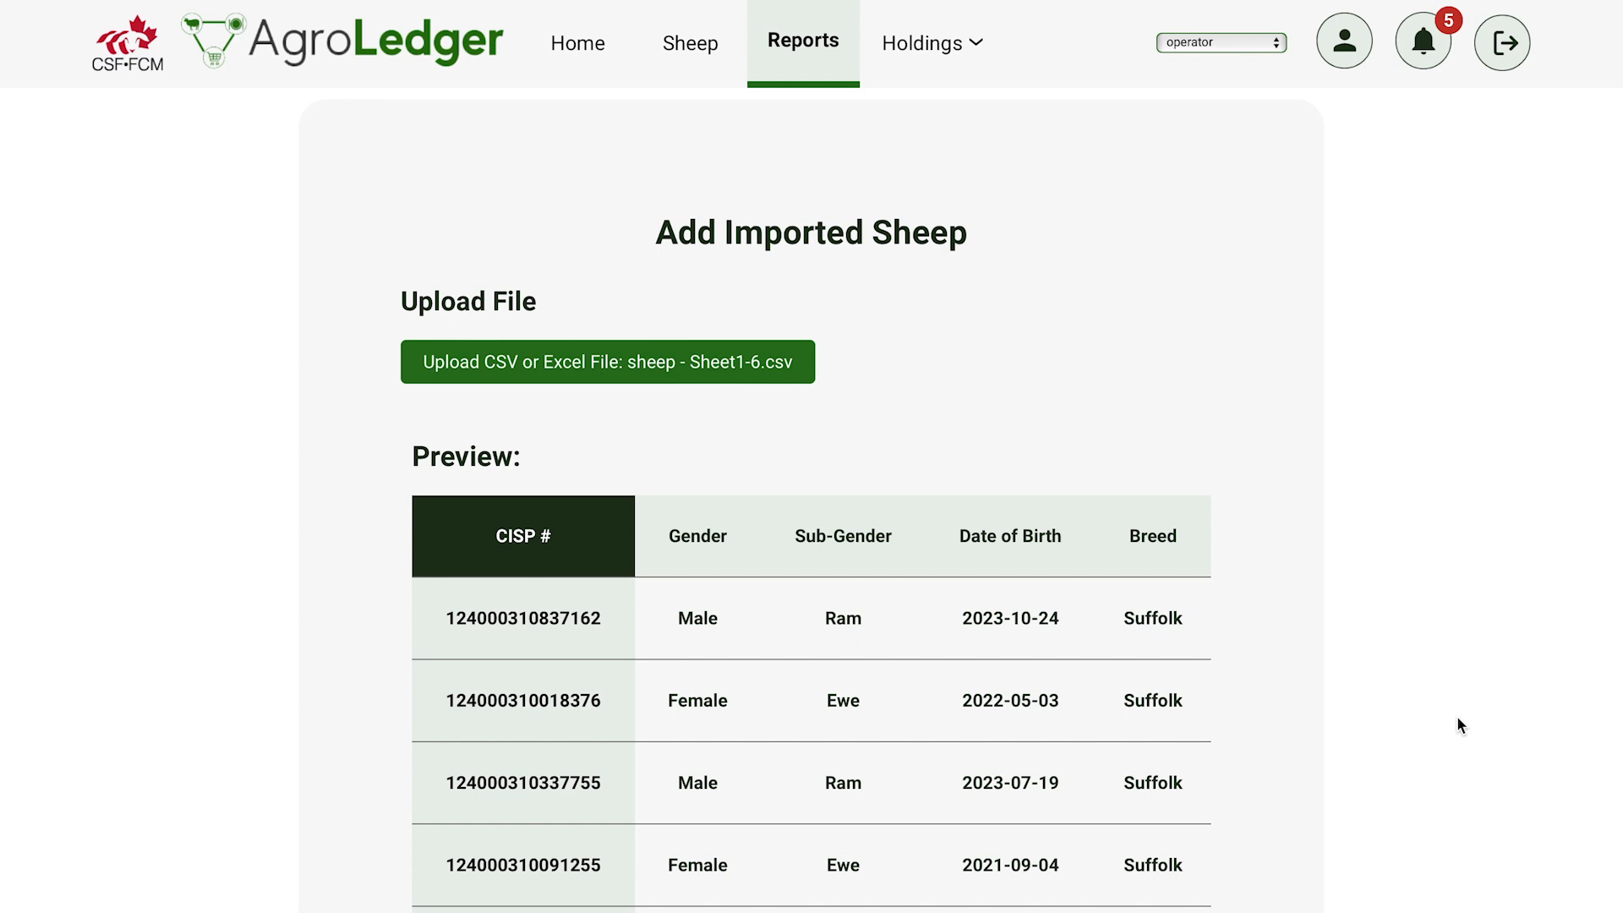
Step: Map the ISO Number header to the CISP # column of the imported sheep file and accept the headers
scroll(1458, 719, "down", 3)
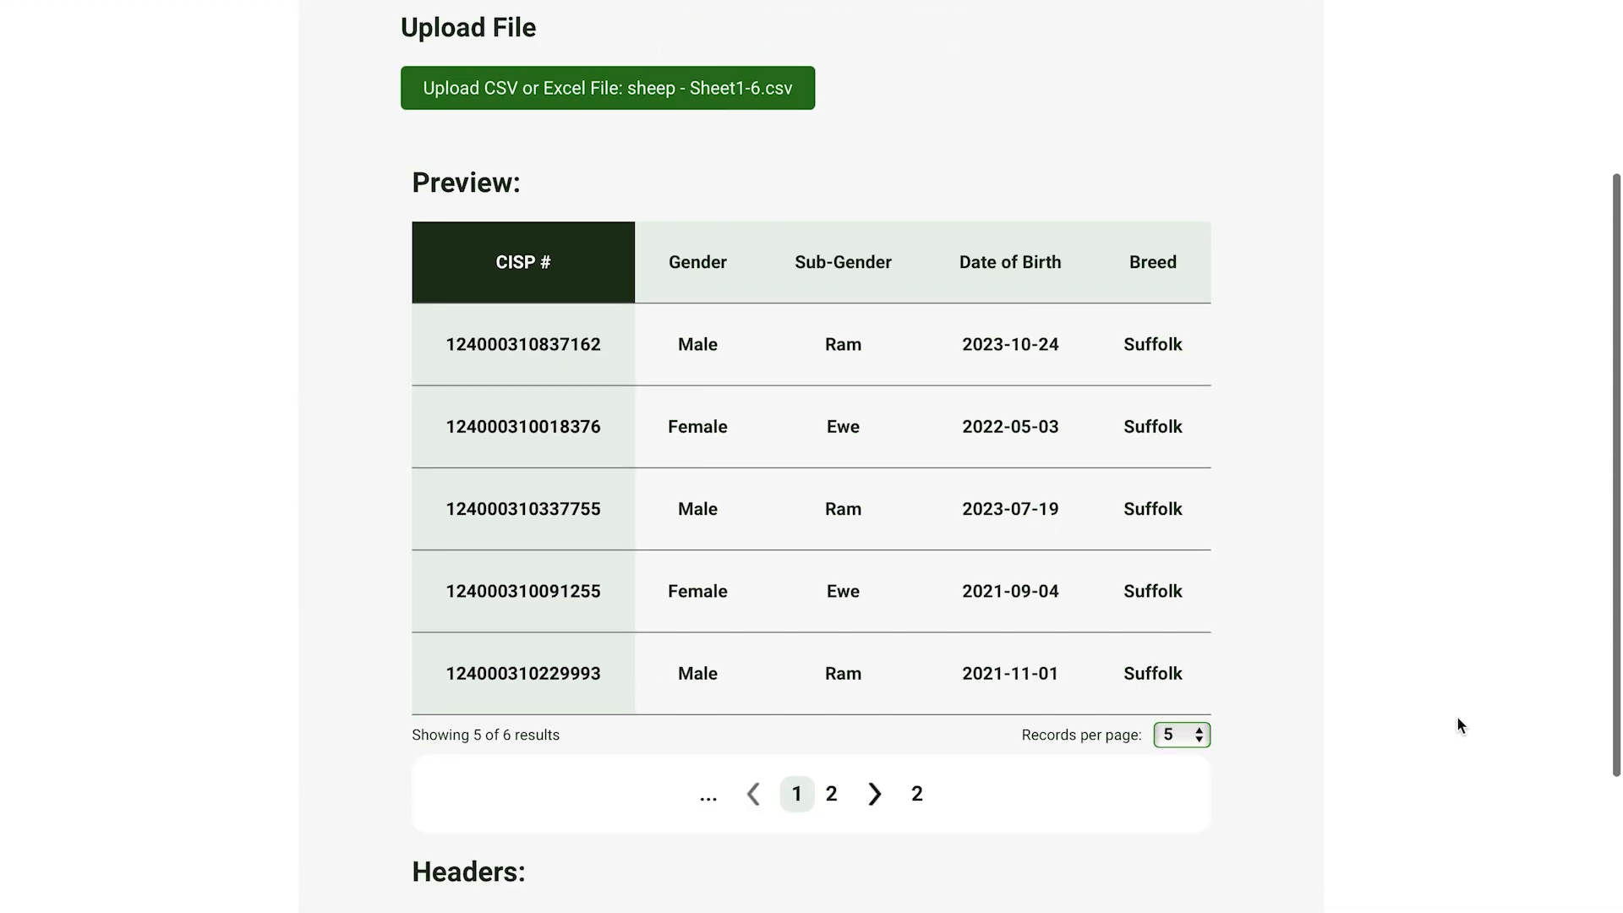
scroll(1458, 725, "down", 3)
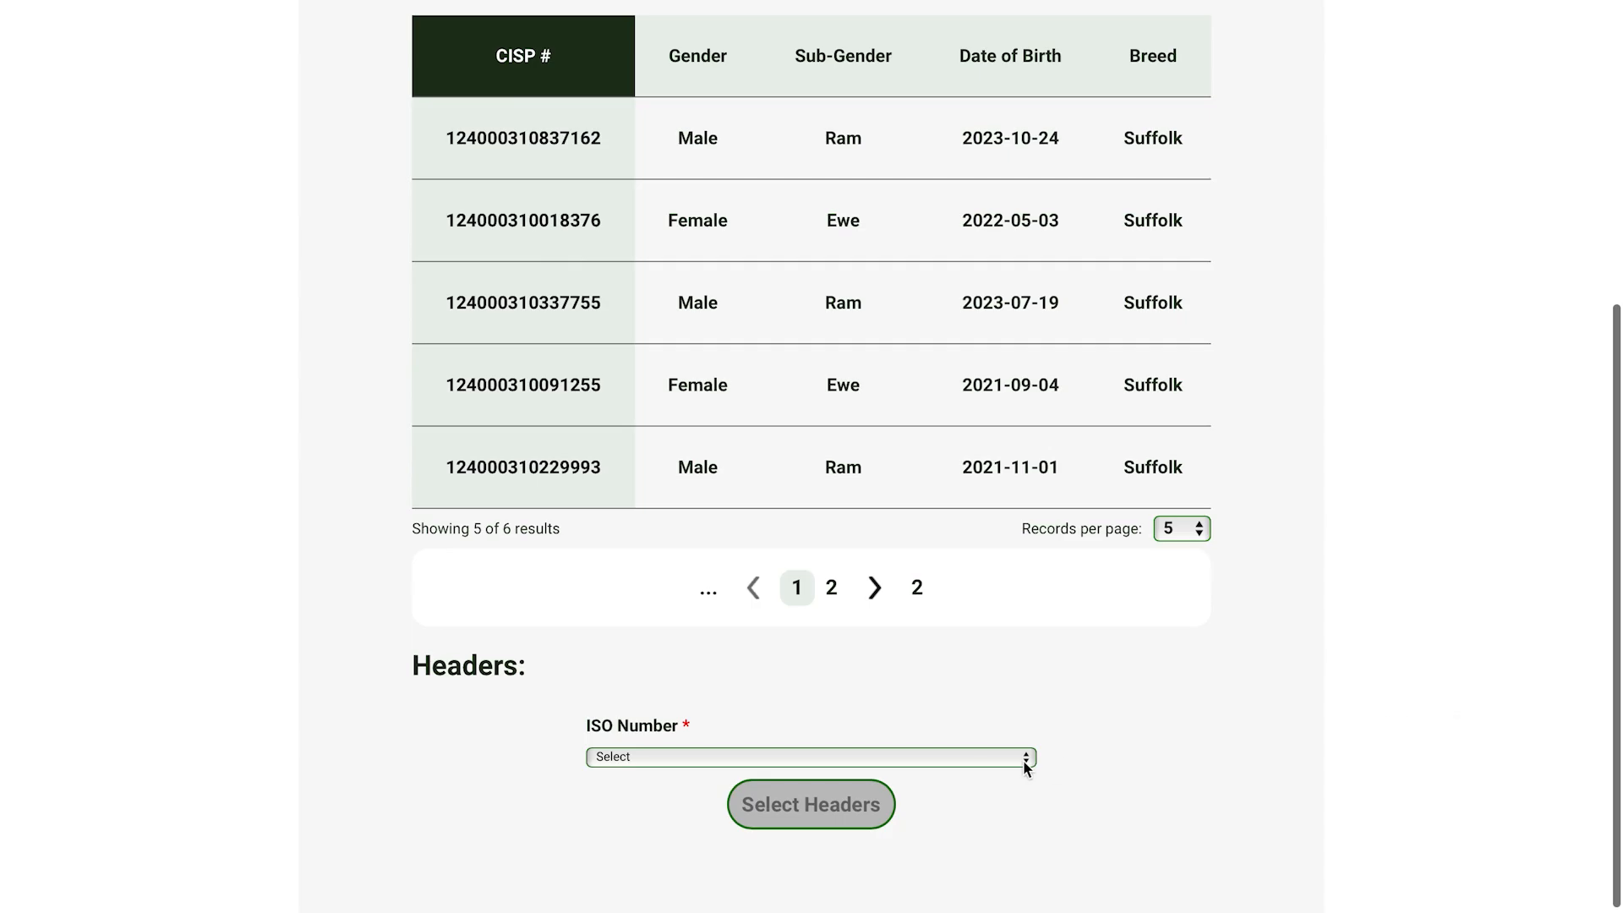
left_click(1026, 759)
left_click(997, 810)
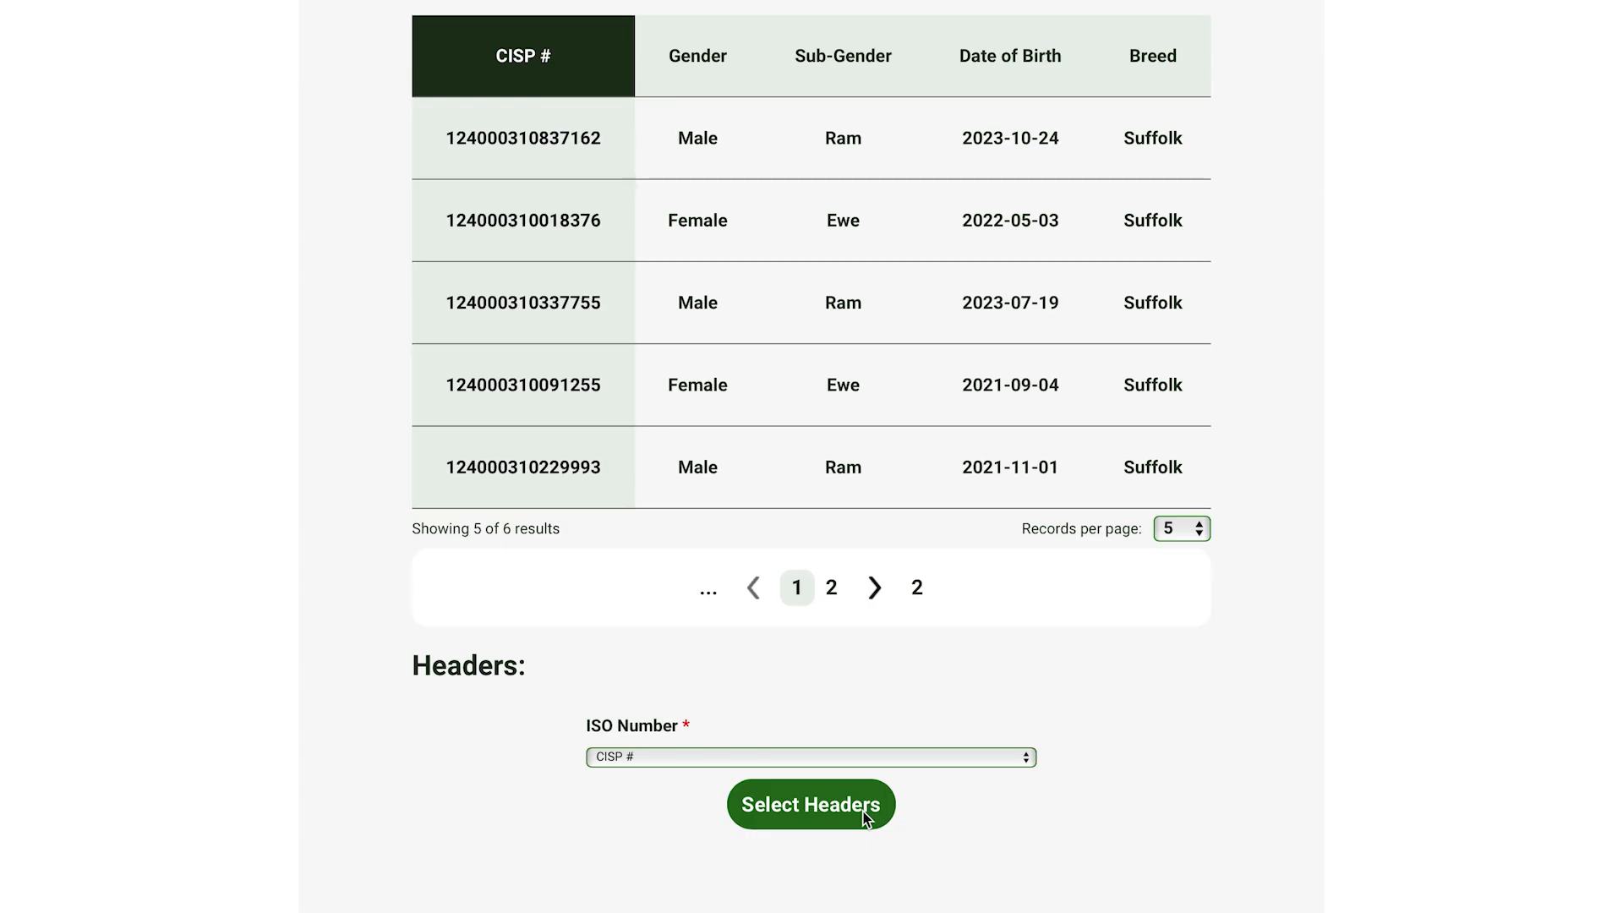
left_click(864, 812)
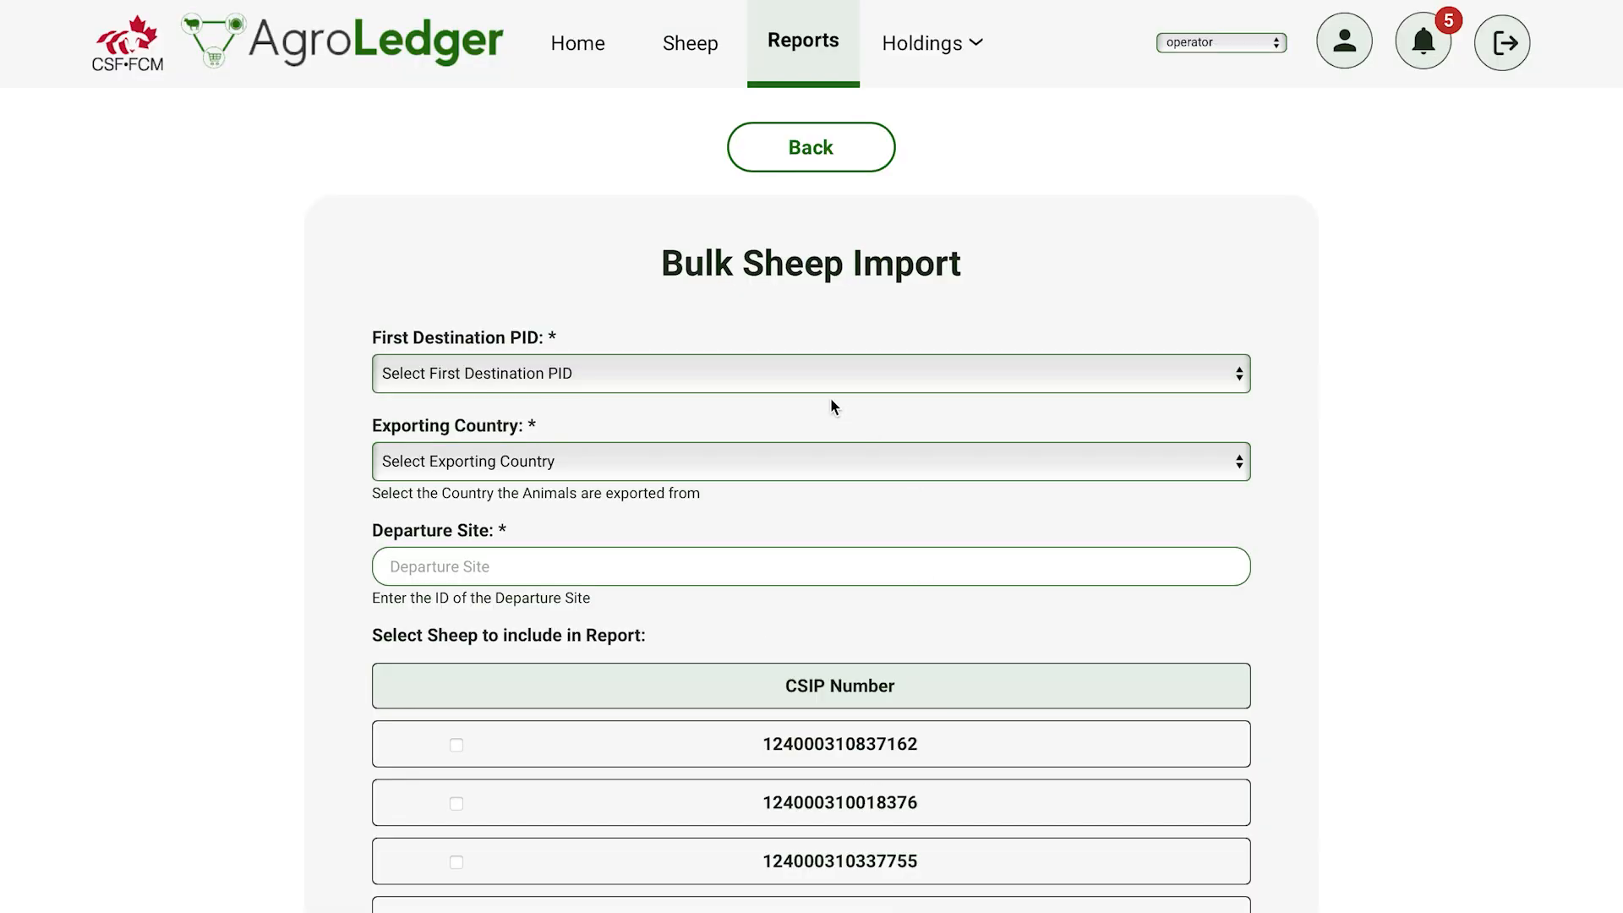
Step: Set the bulk import's first destination to NS123456 - My Farm, exporting country to United States of America (USA) and departure site to WX123456
left_click(695, 472)
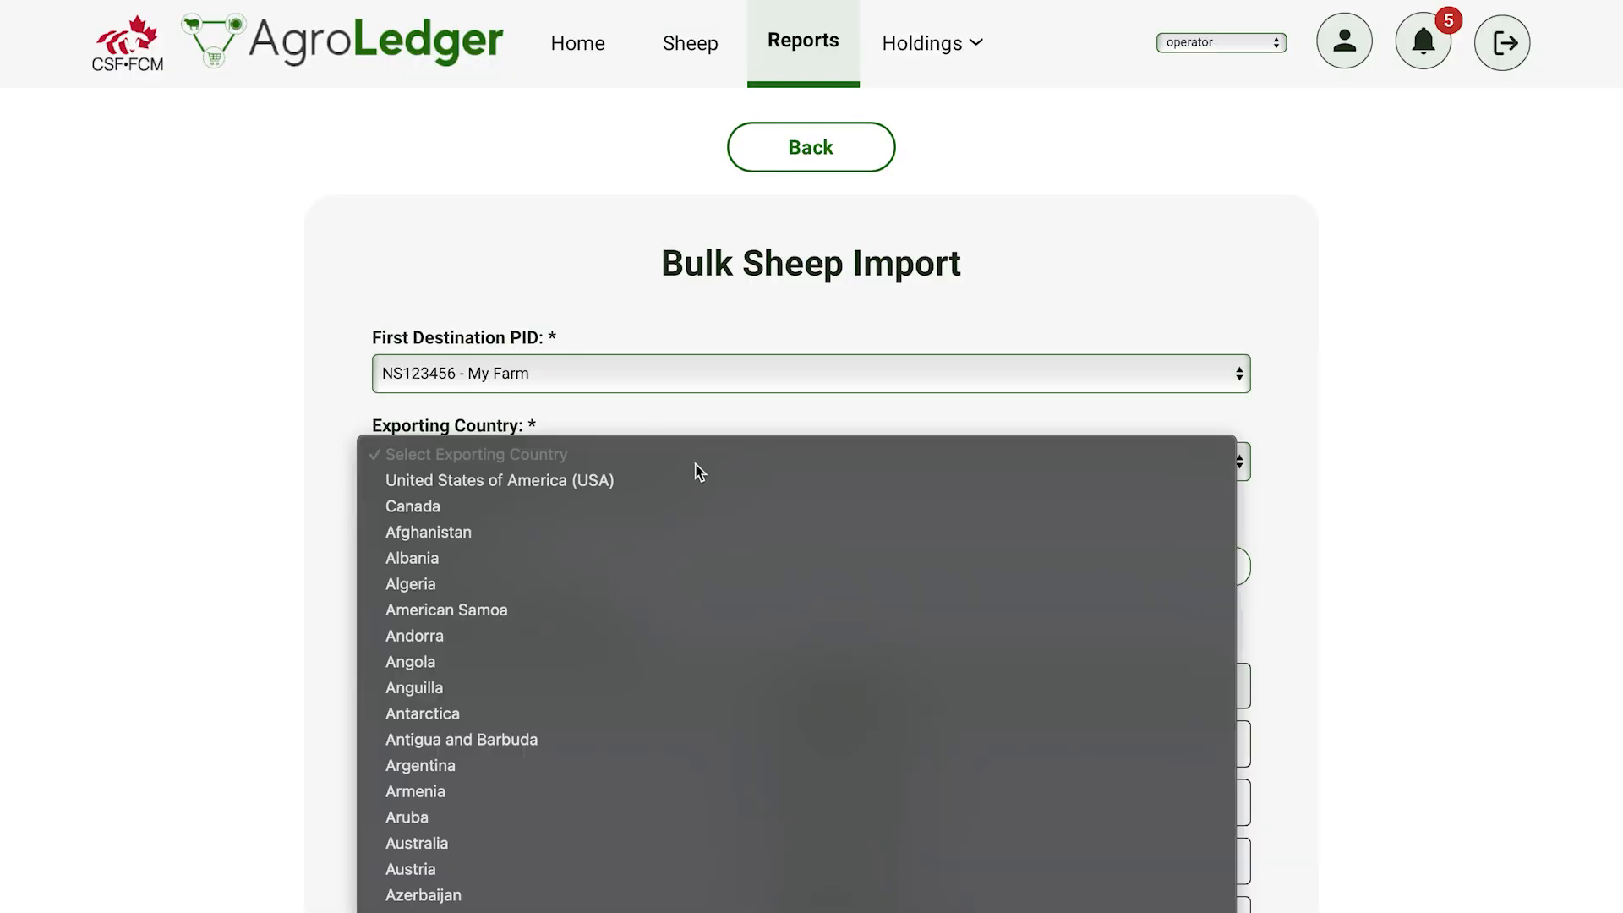
left_click(695, 475)
left_click(677, 580)
type("WX123")
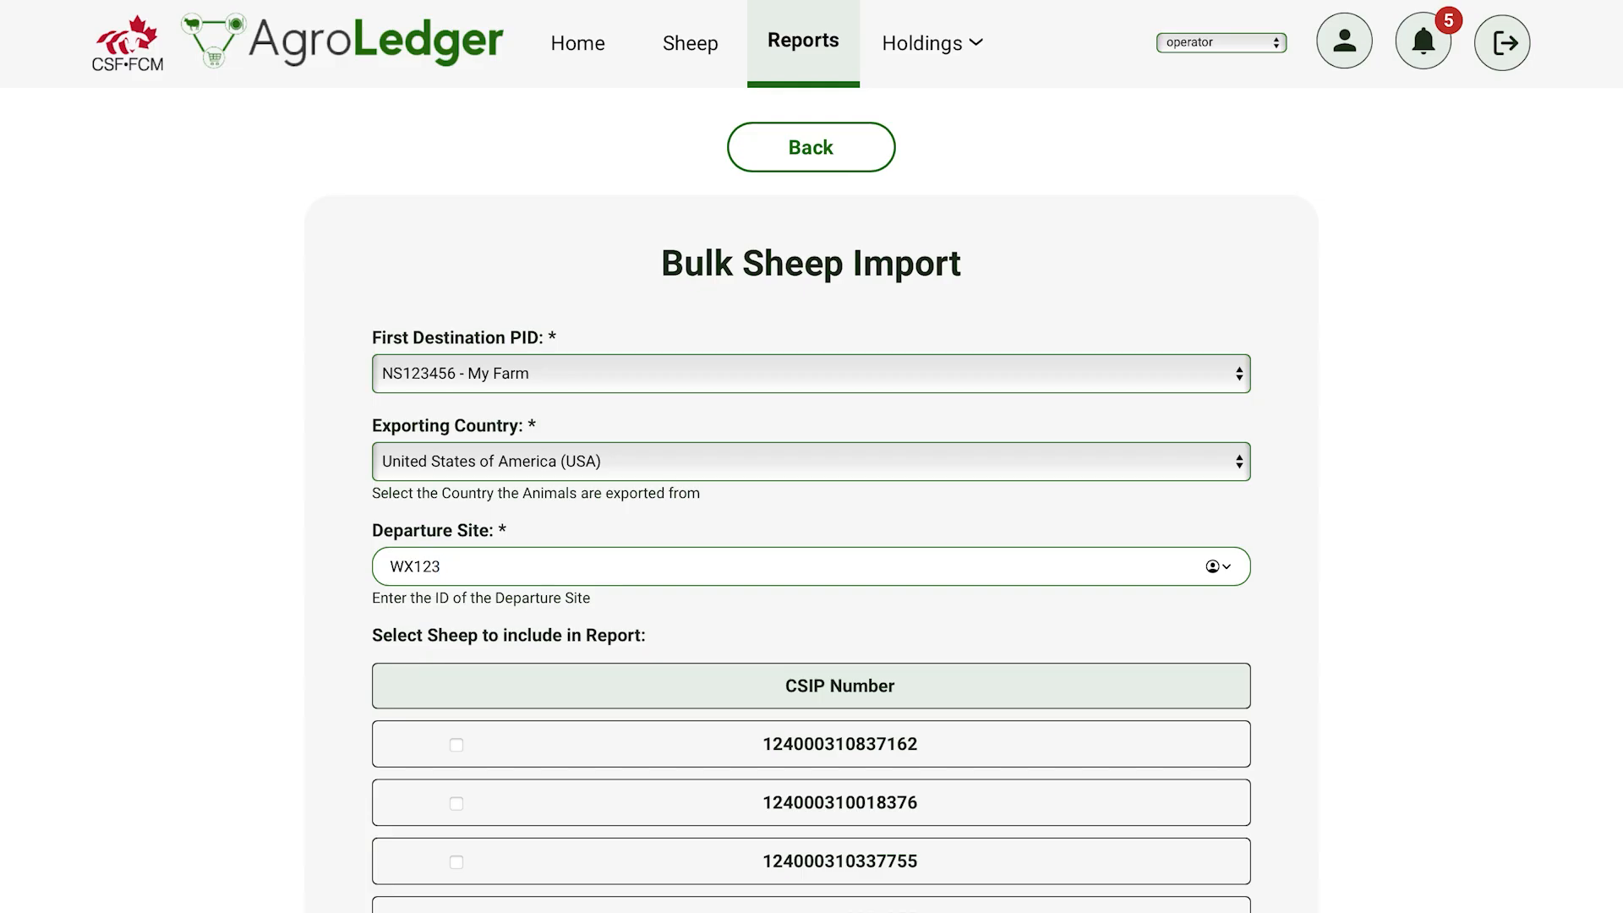
type("456")
Step: Include all the listed sheep in the bulk import report
scroll(841, 651, "down", 3)
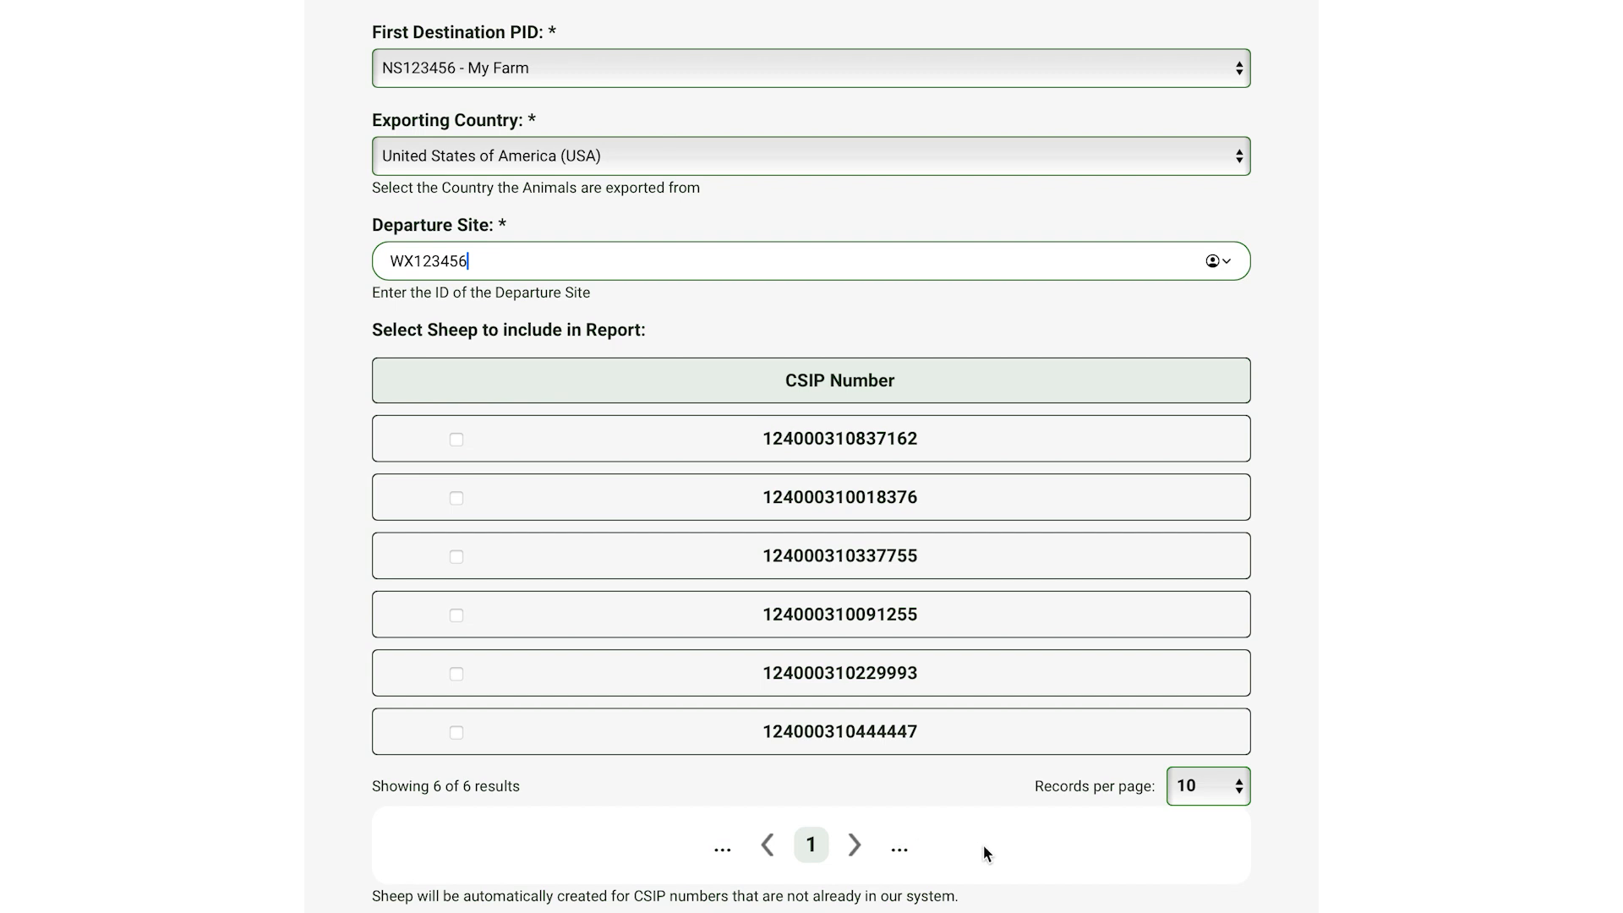
scroll(830, 849, "down", 1)
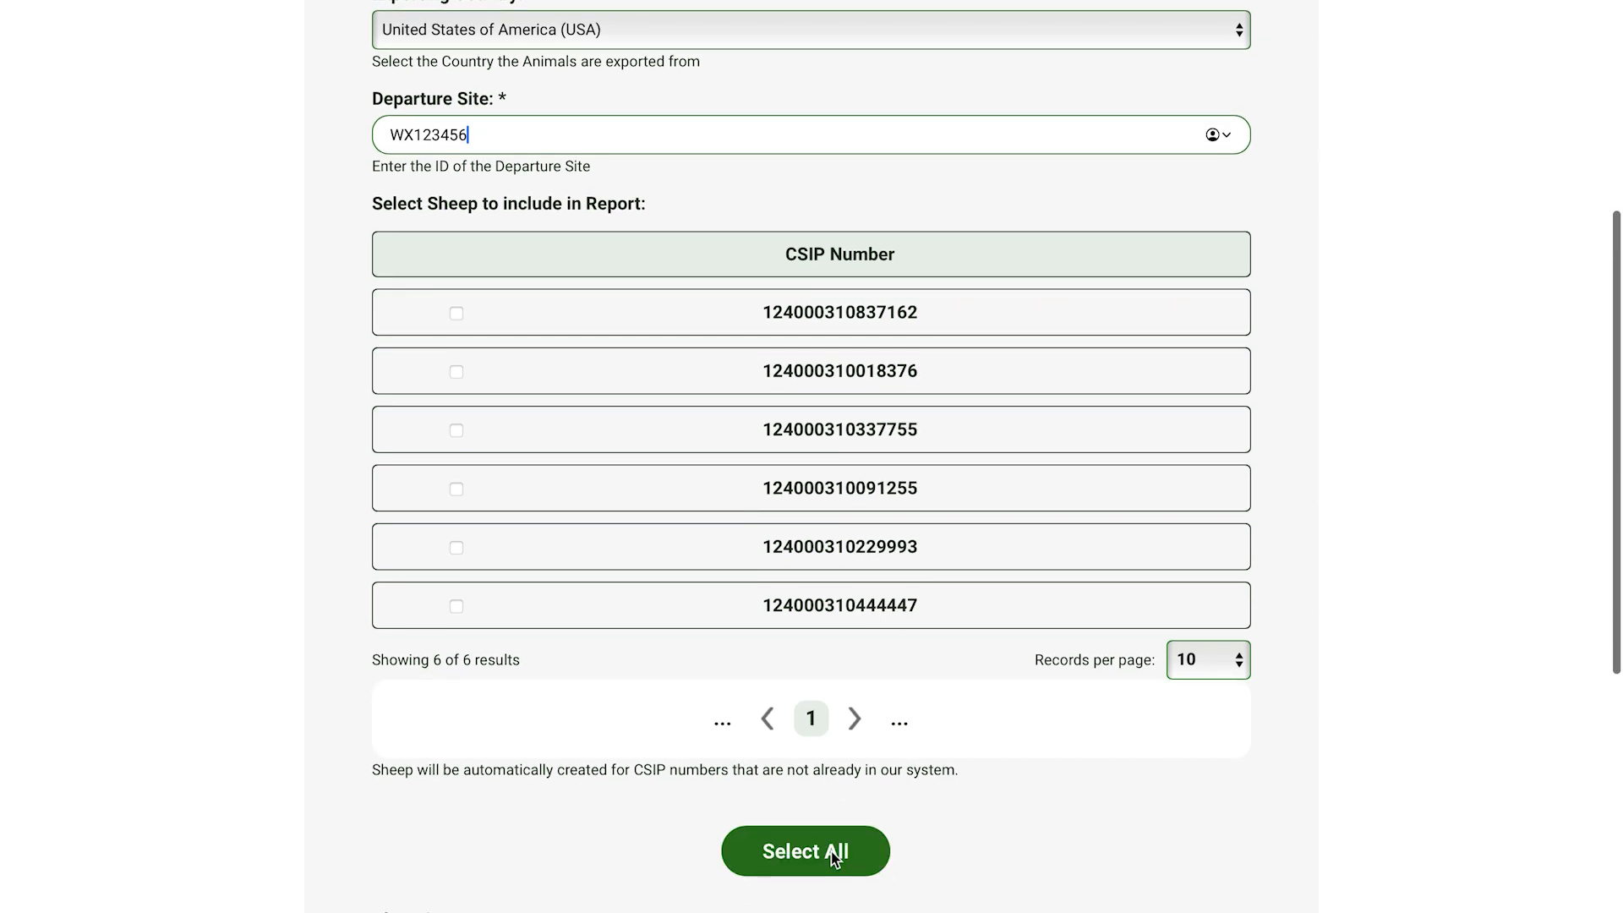
left_click(831, 851)
Step: Assign the existing vehicle Livestock Trailer - ABC 123 to the bulk import and submit the report
scroll(1131, 880, "down", 1)
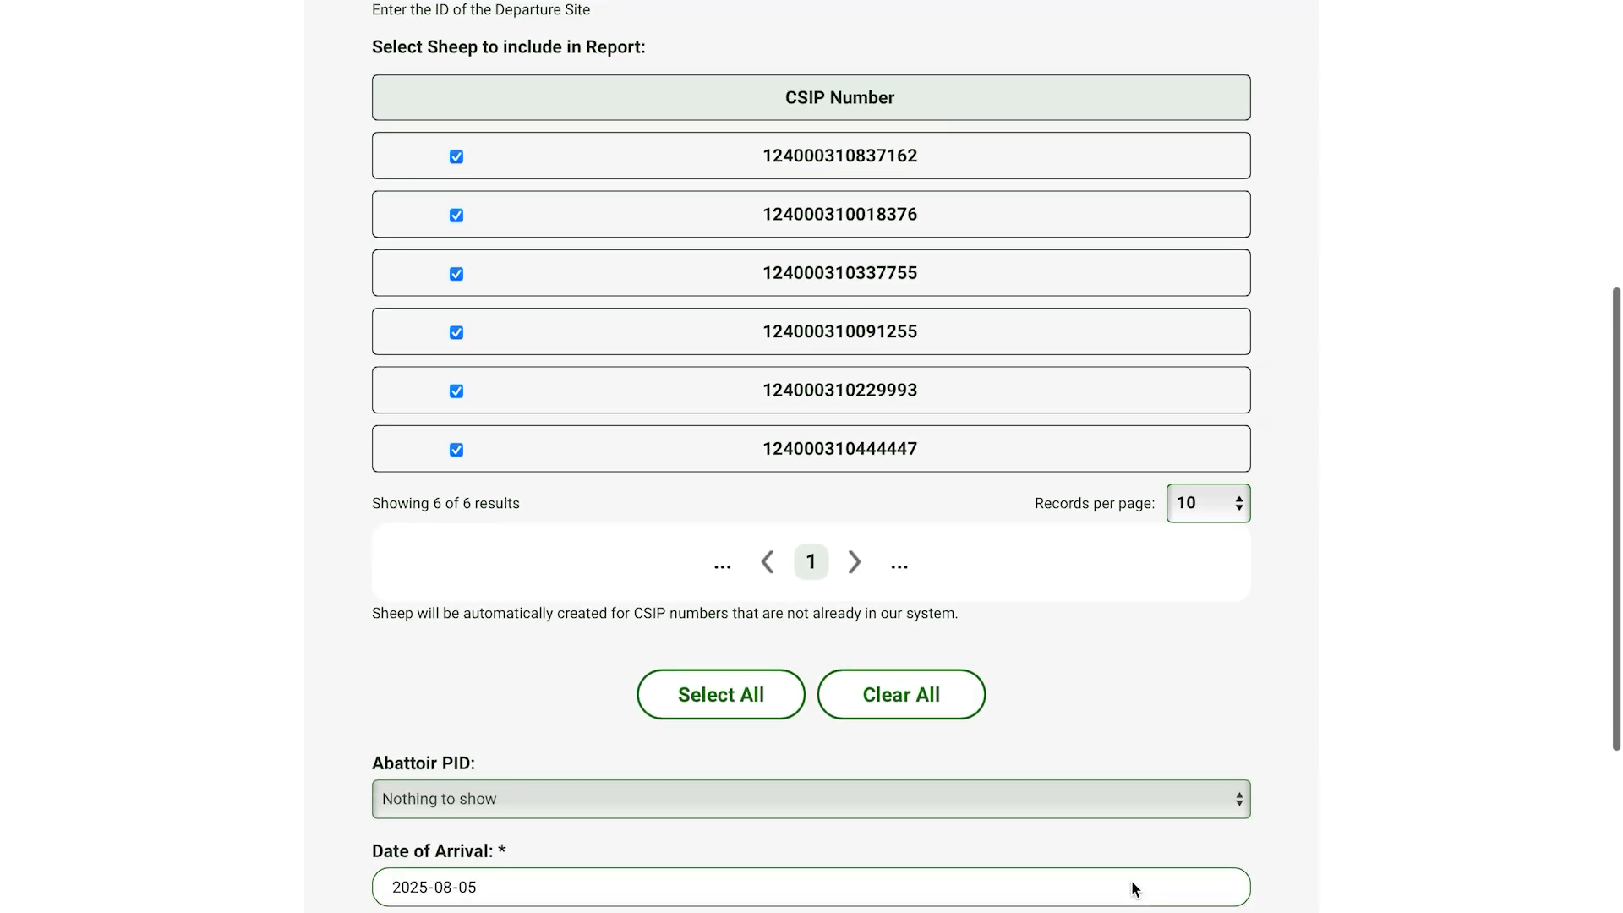
scroll(1132, 880, "down", 3)
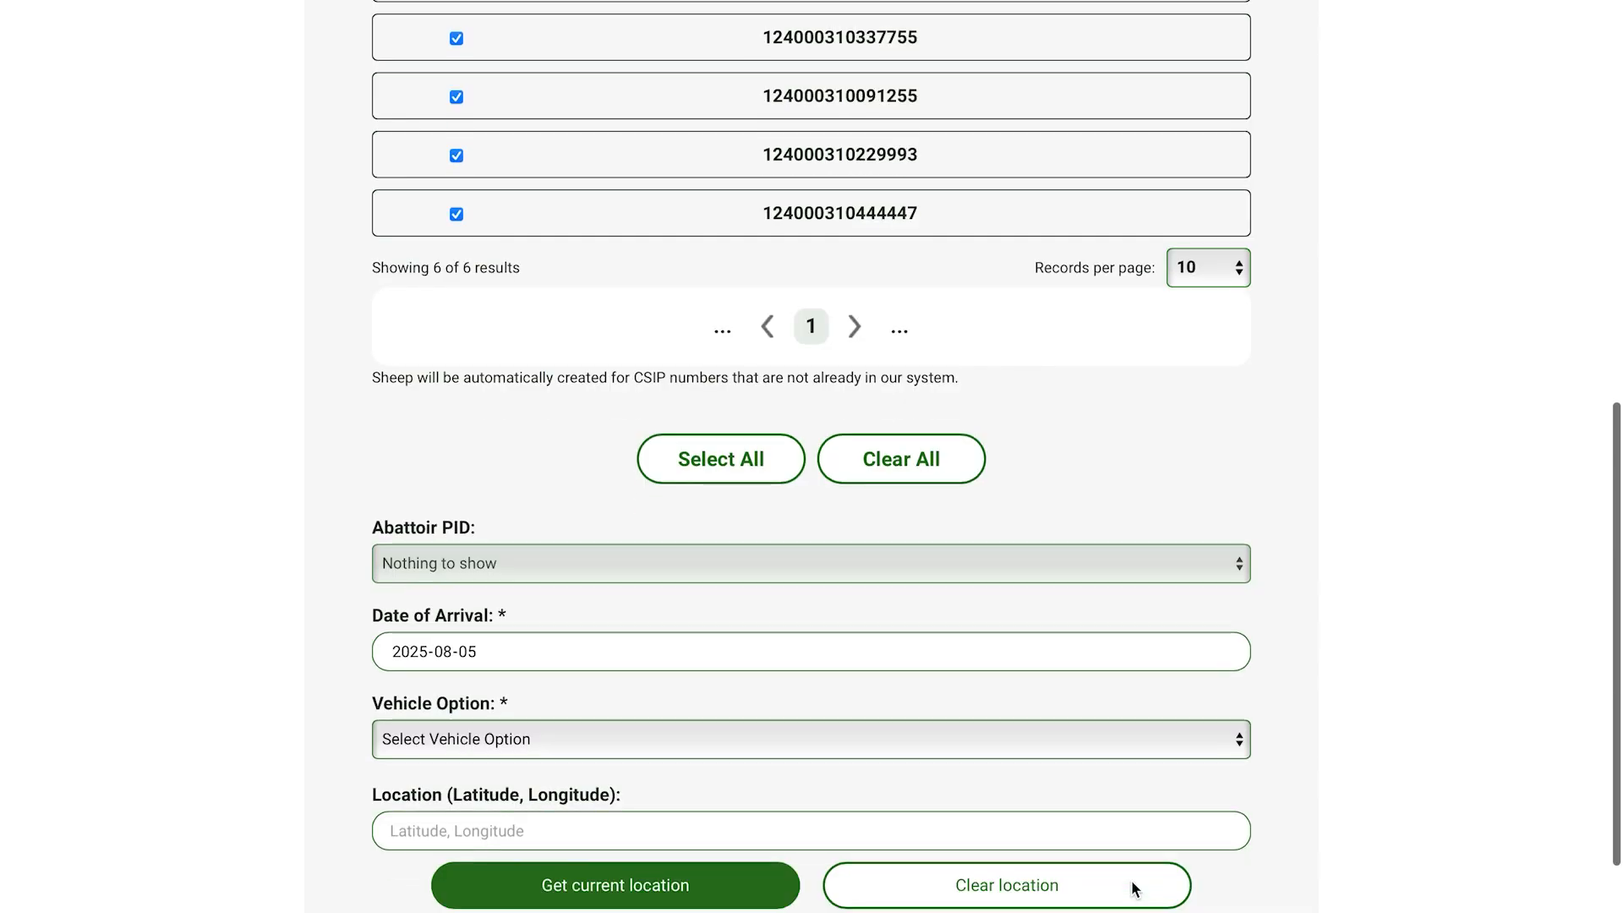
left_click(890, 739)
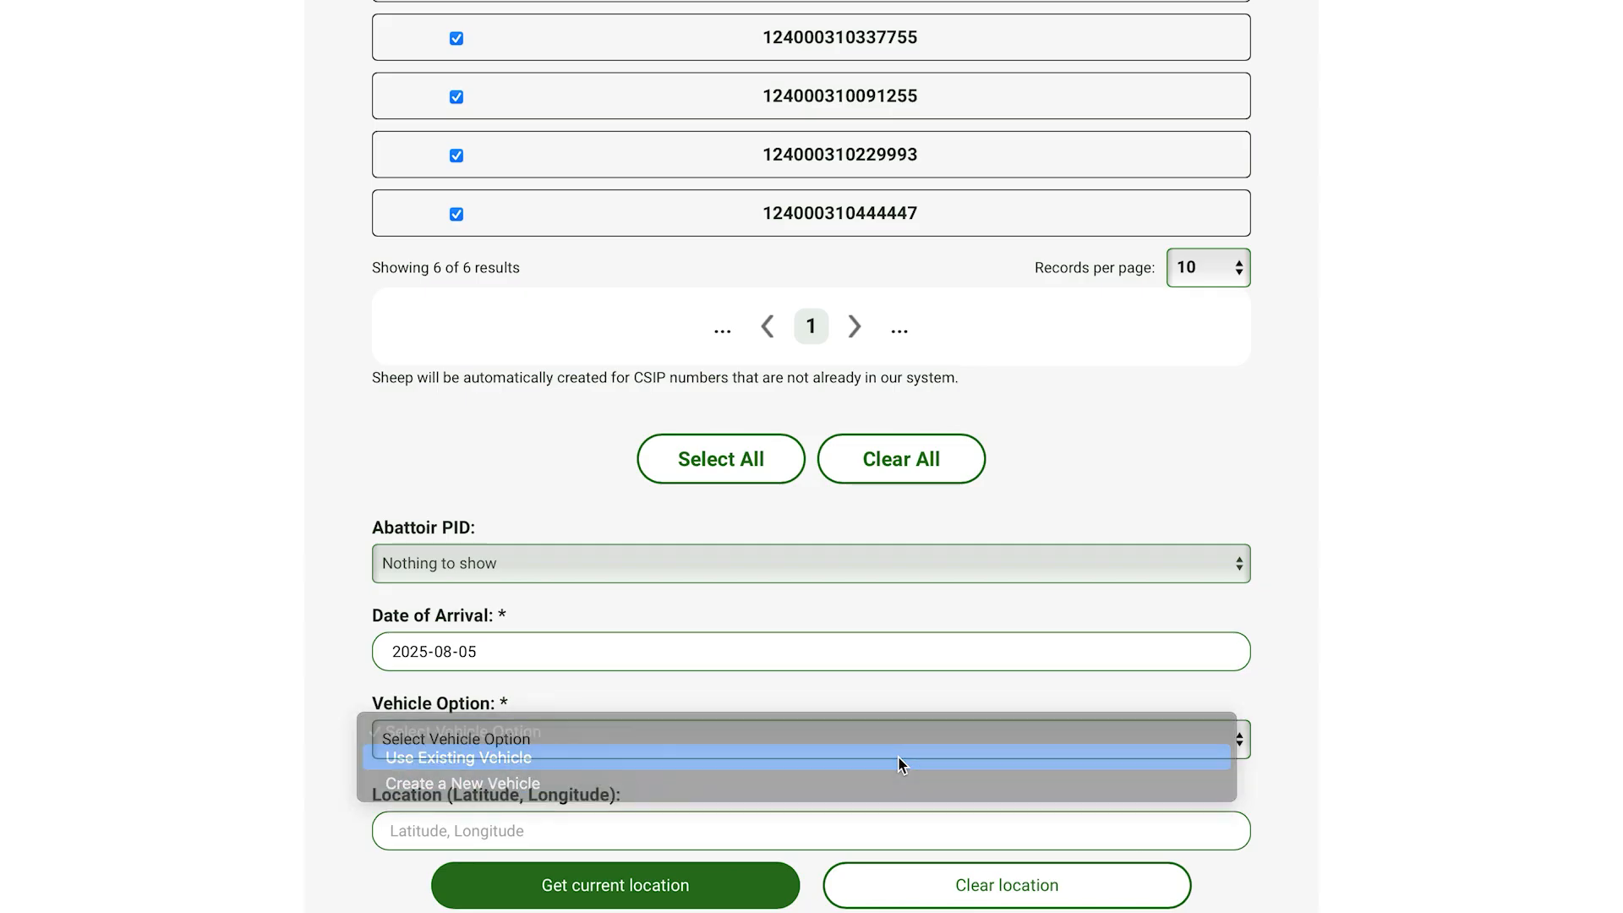
left_click(898, 757)
left_click(898, 829)
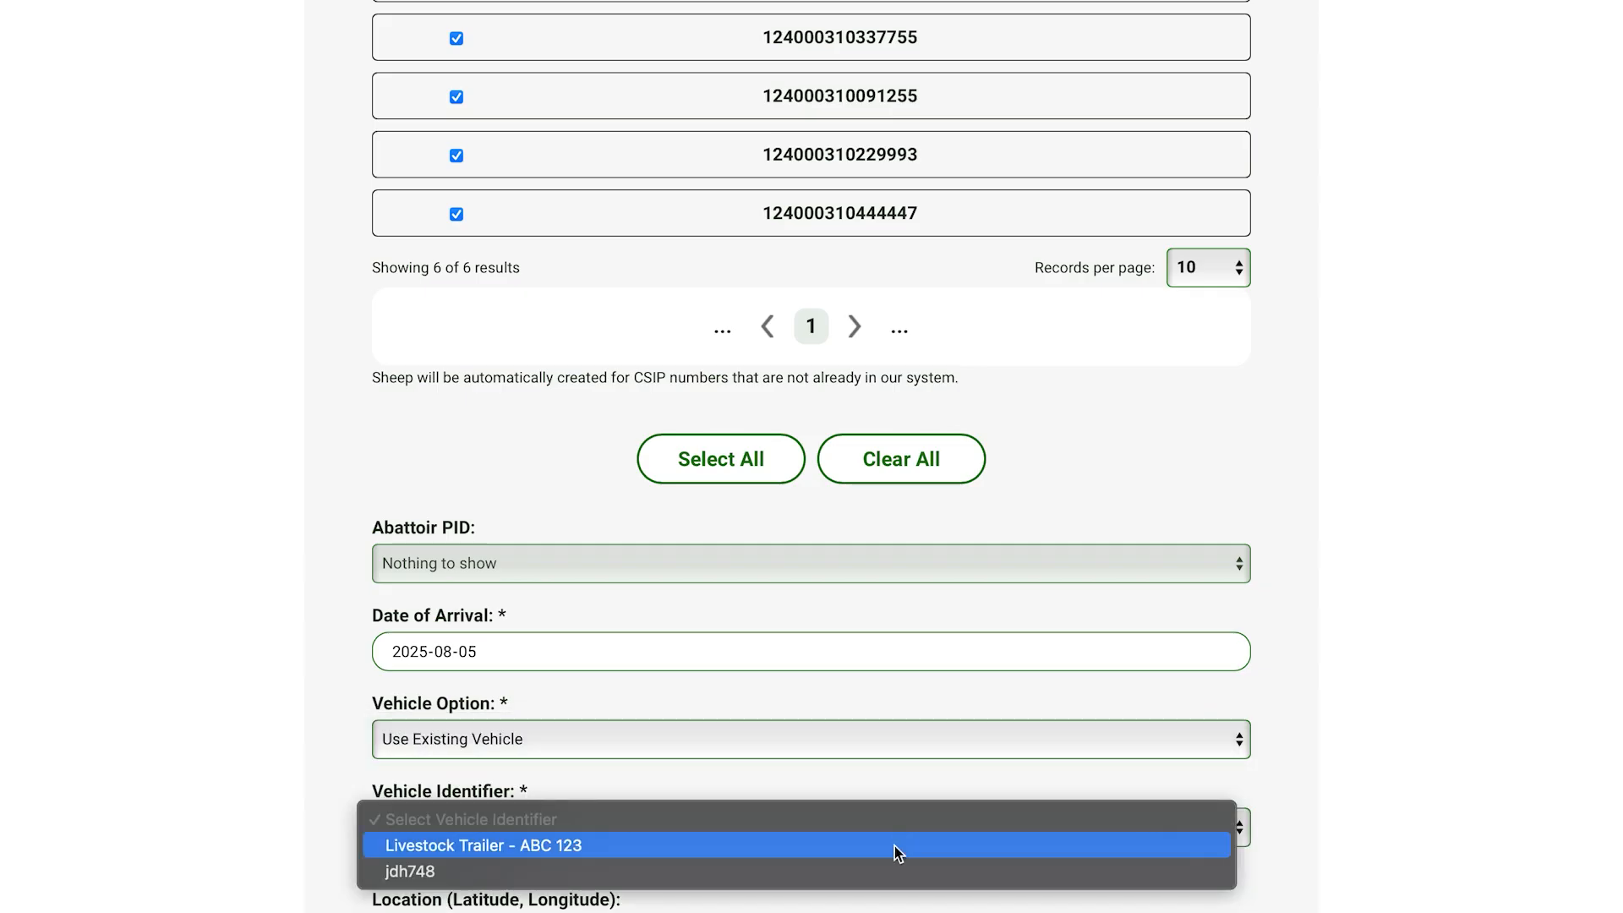
left_click(896, 847)
scroll(1505, 900, "down", 2)
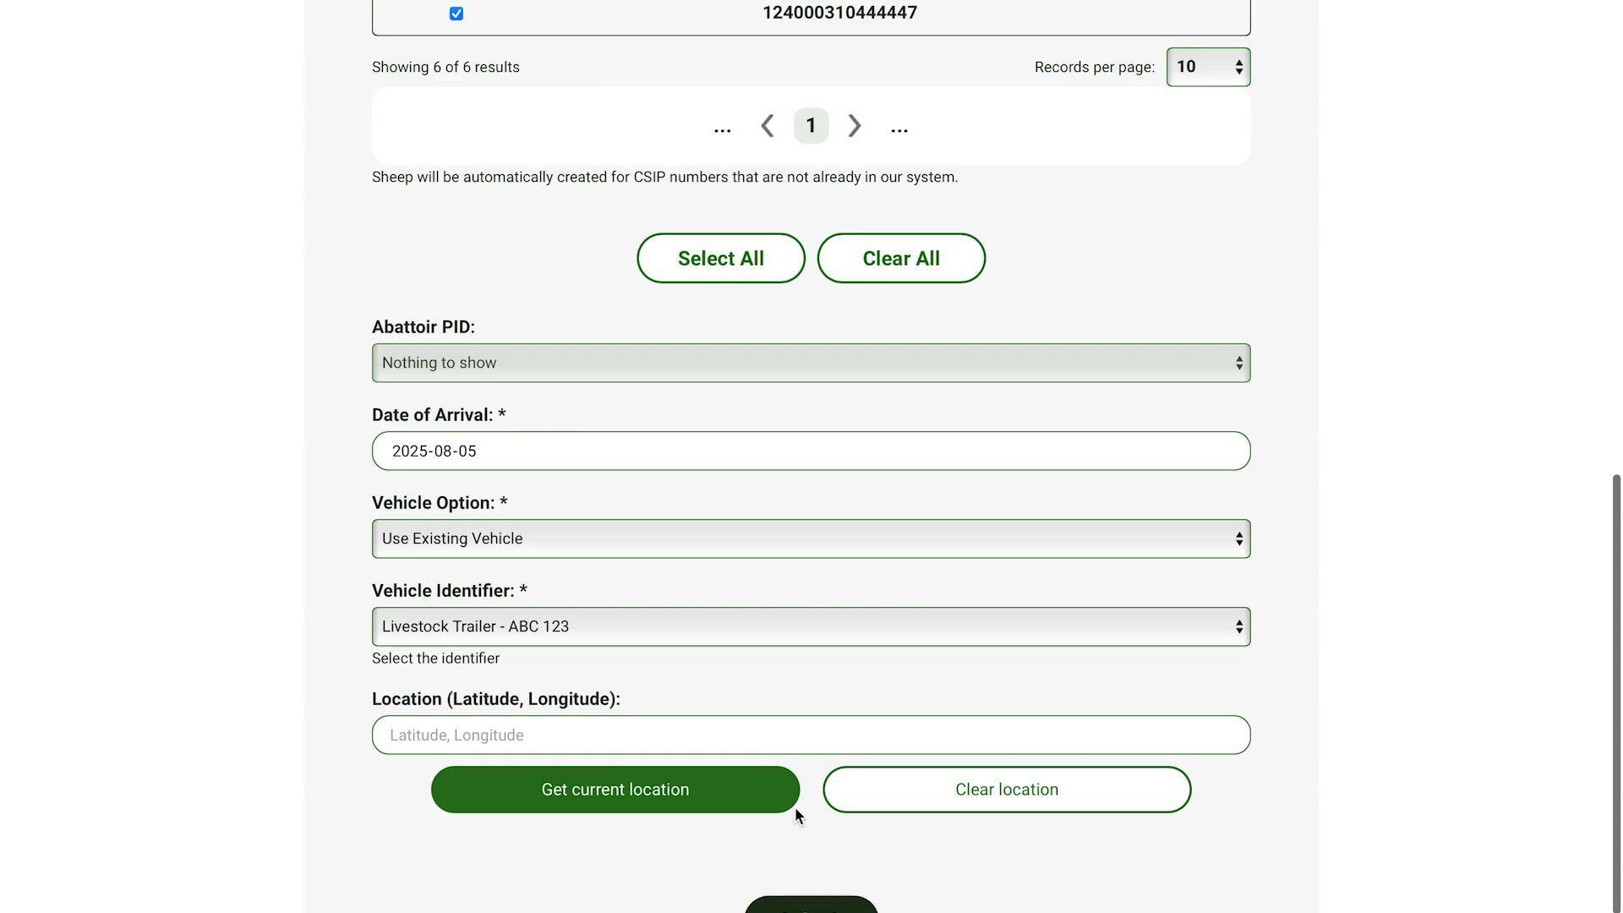
left_click(812, 906)
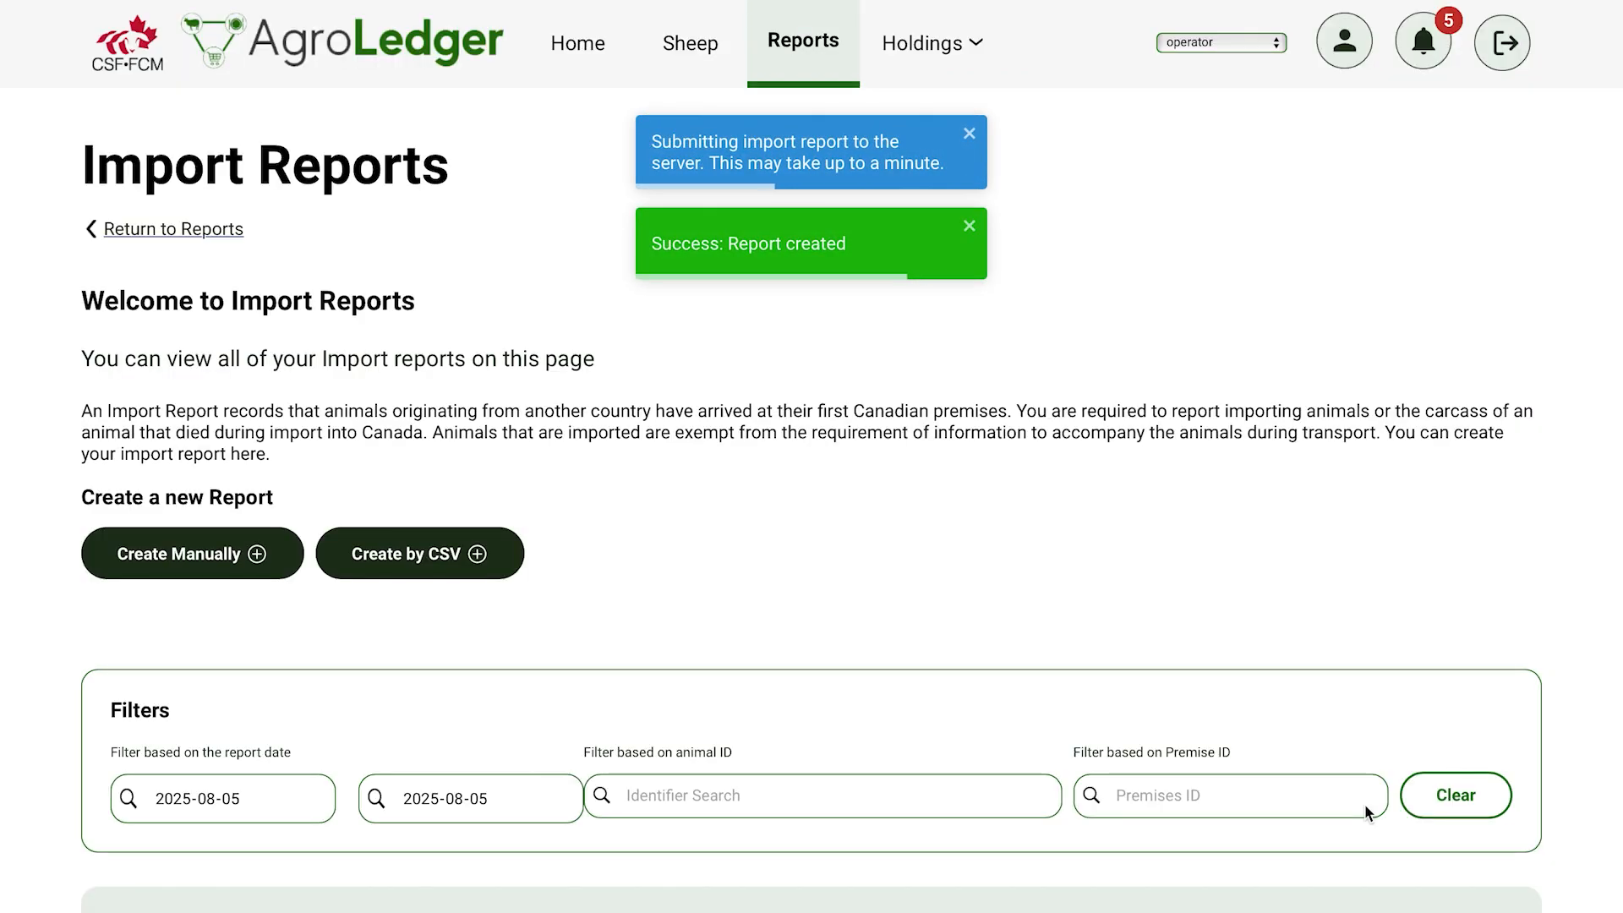
Step: Go to the Export reports in the Movement Reports section and start a new manual export report
left_click(826, 62)
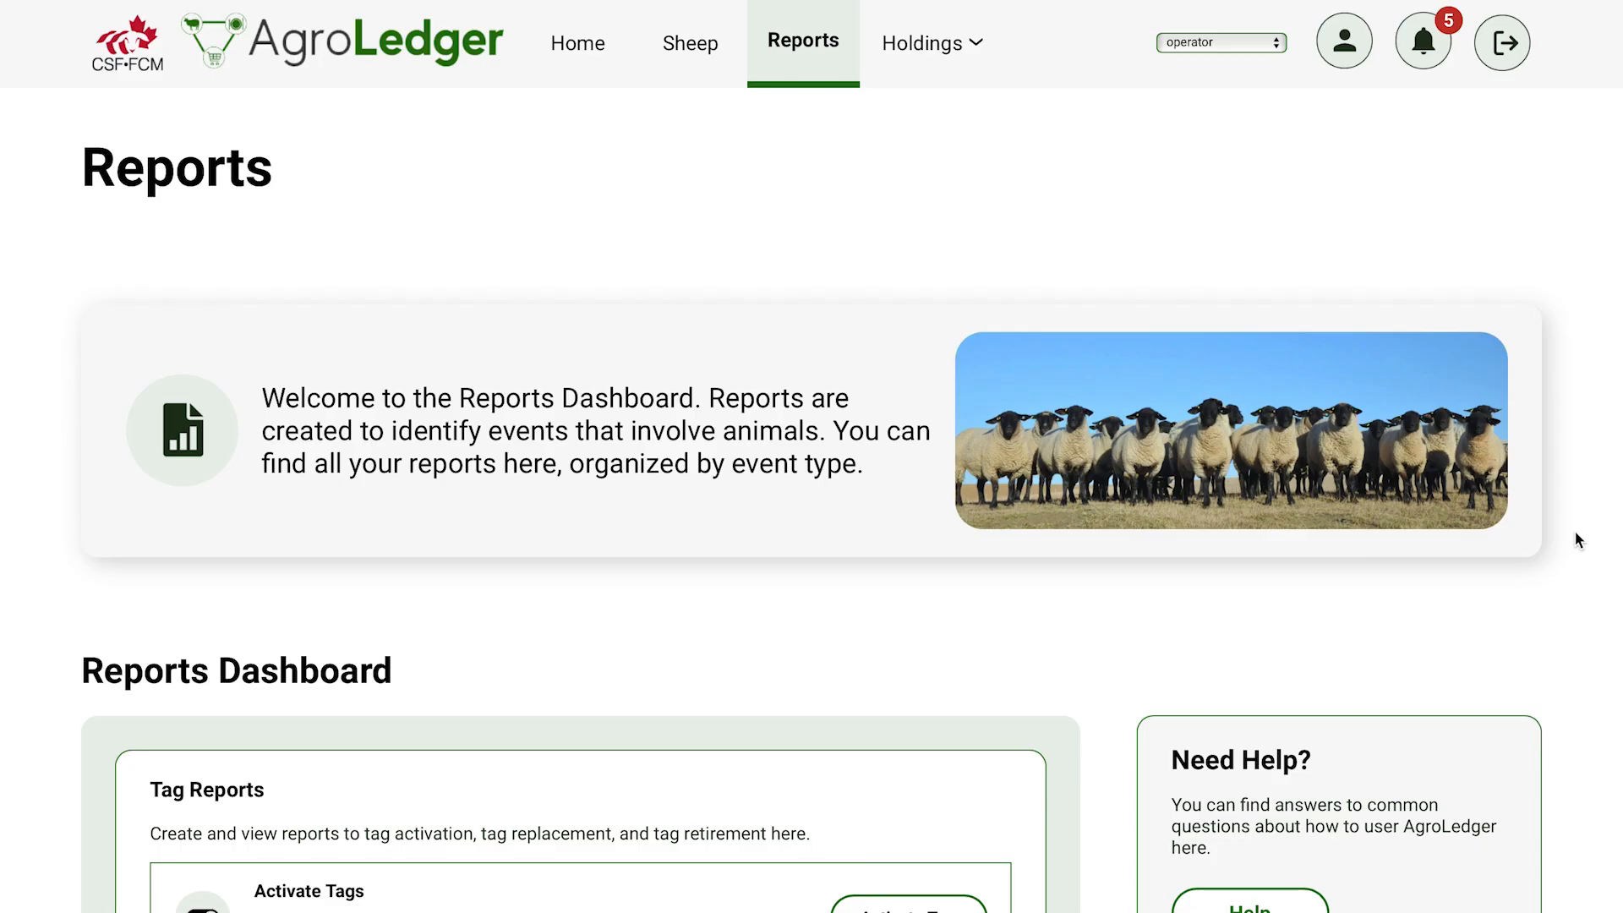
scroll(1620, 706, "down", 6)
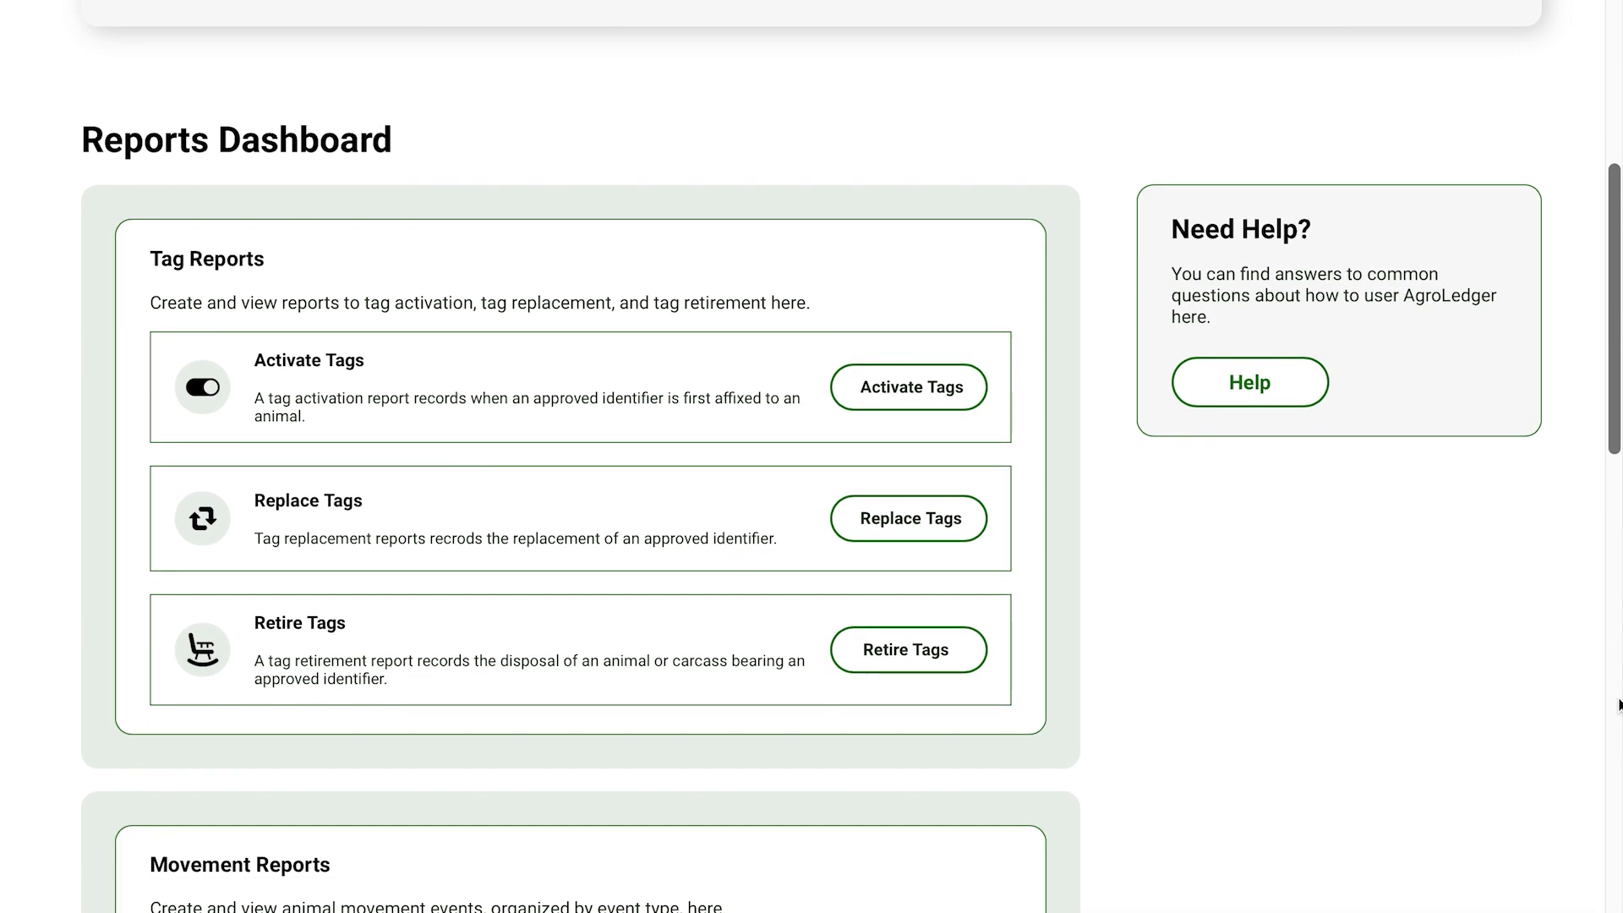
scroll(1619, 705, "down", 9)
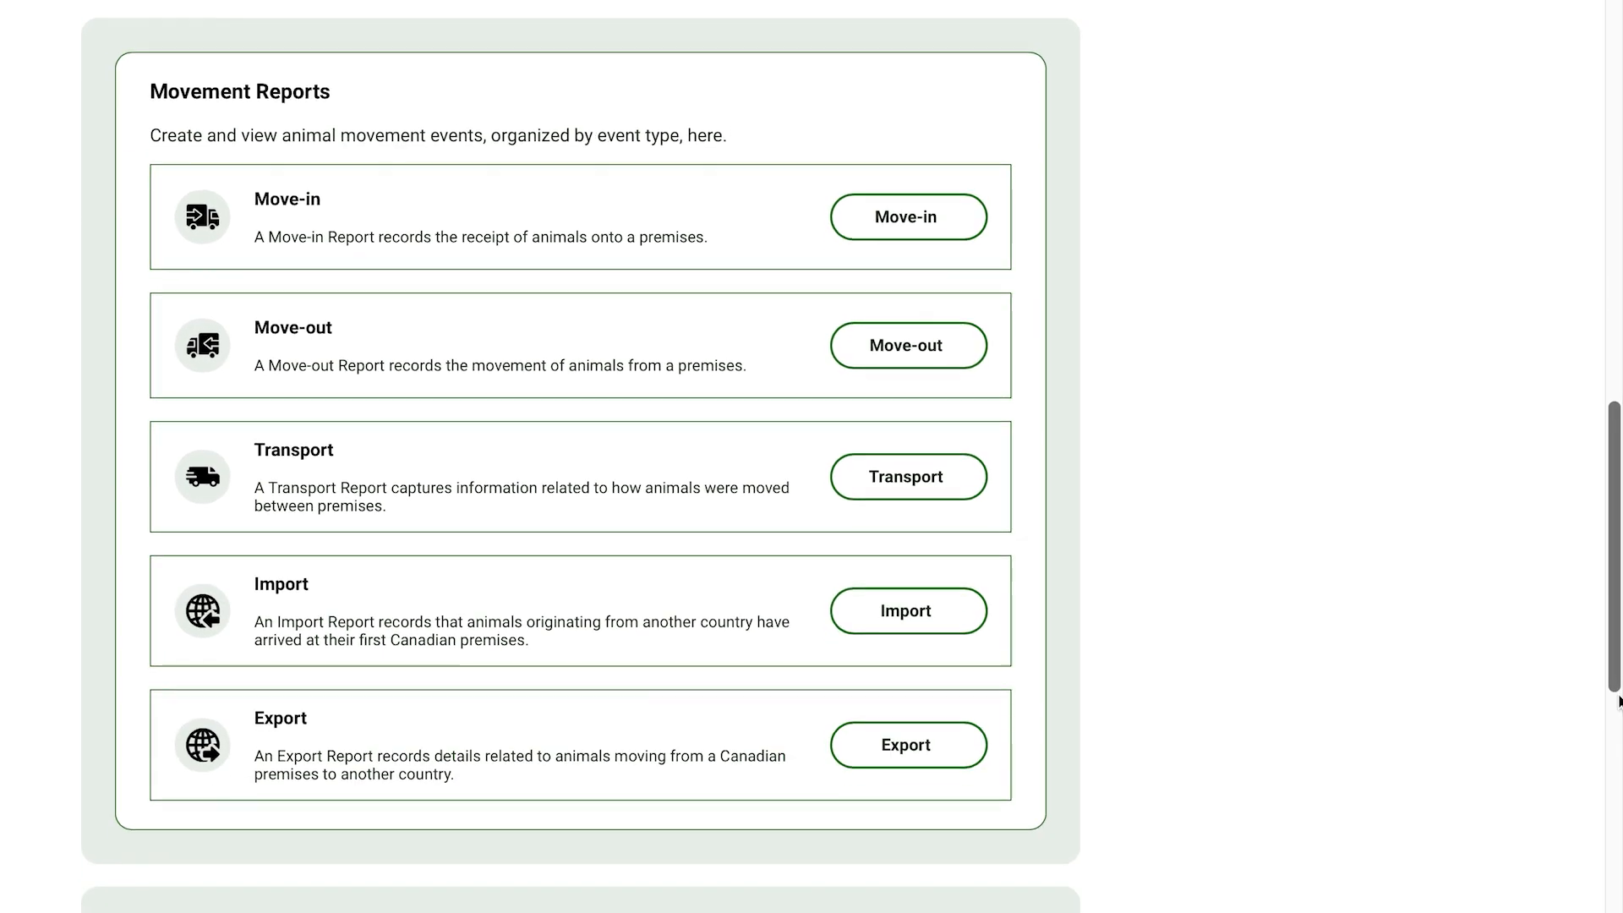
left_click(932, 744)
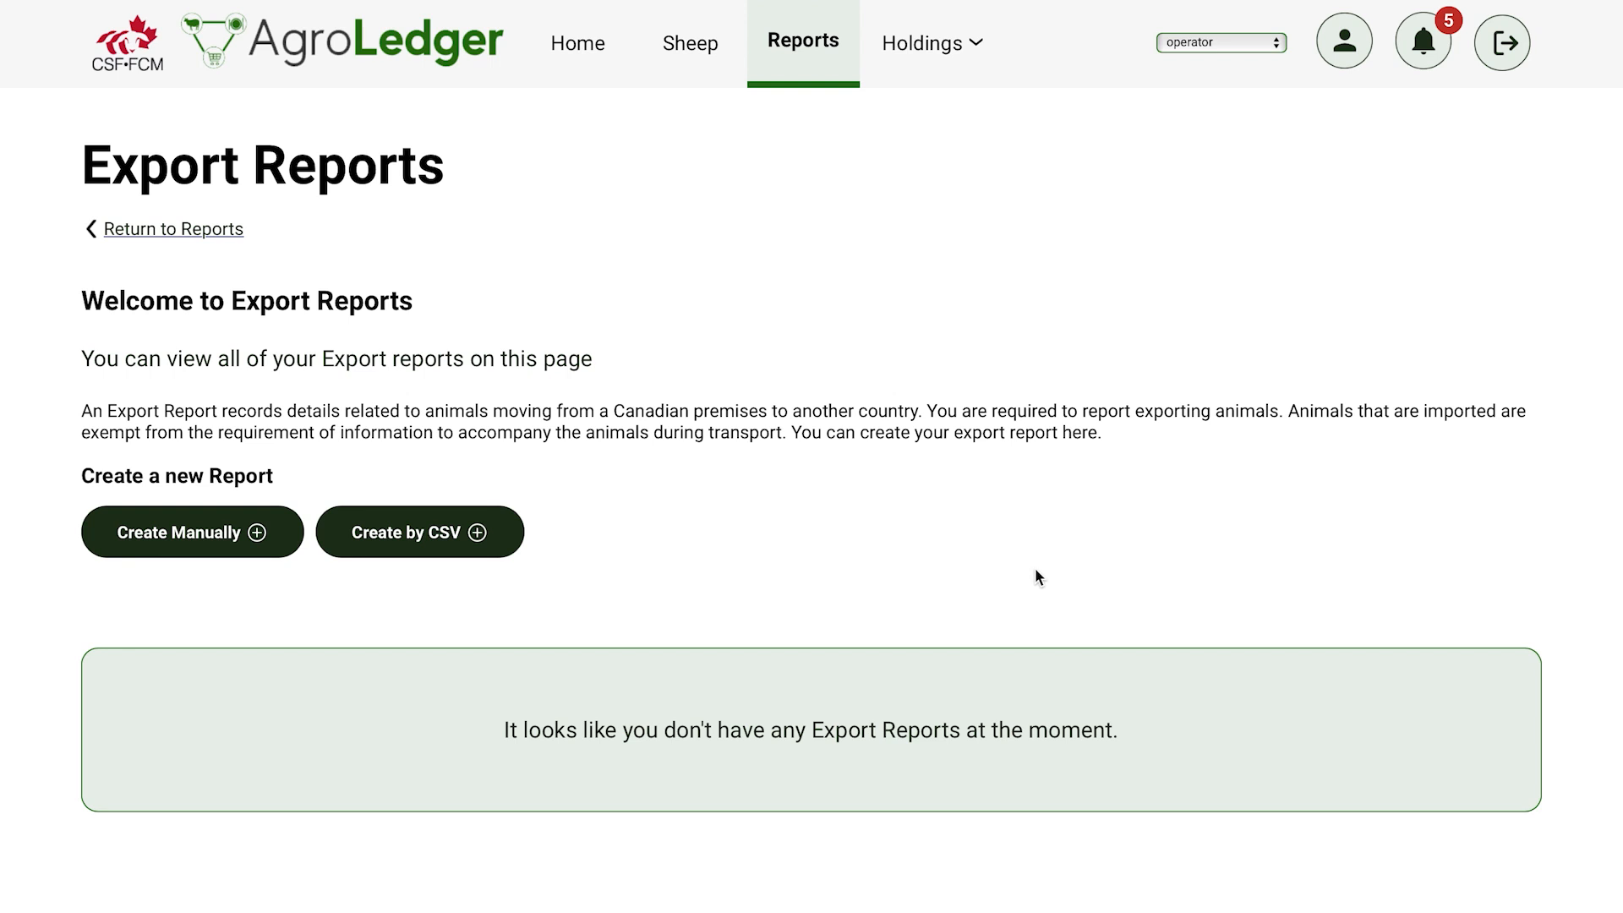
left_click(225, 553)
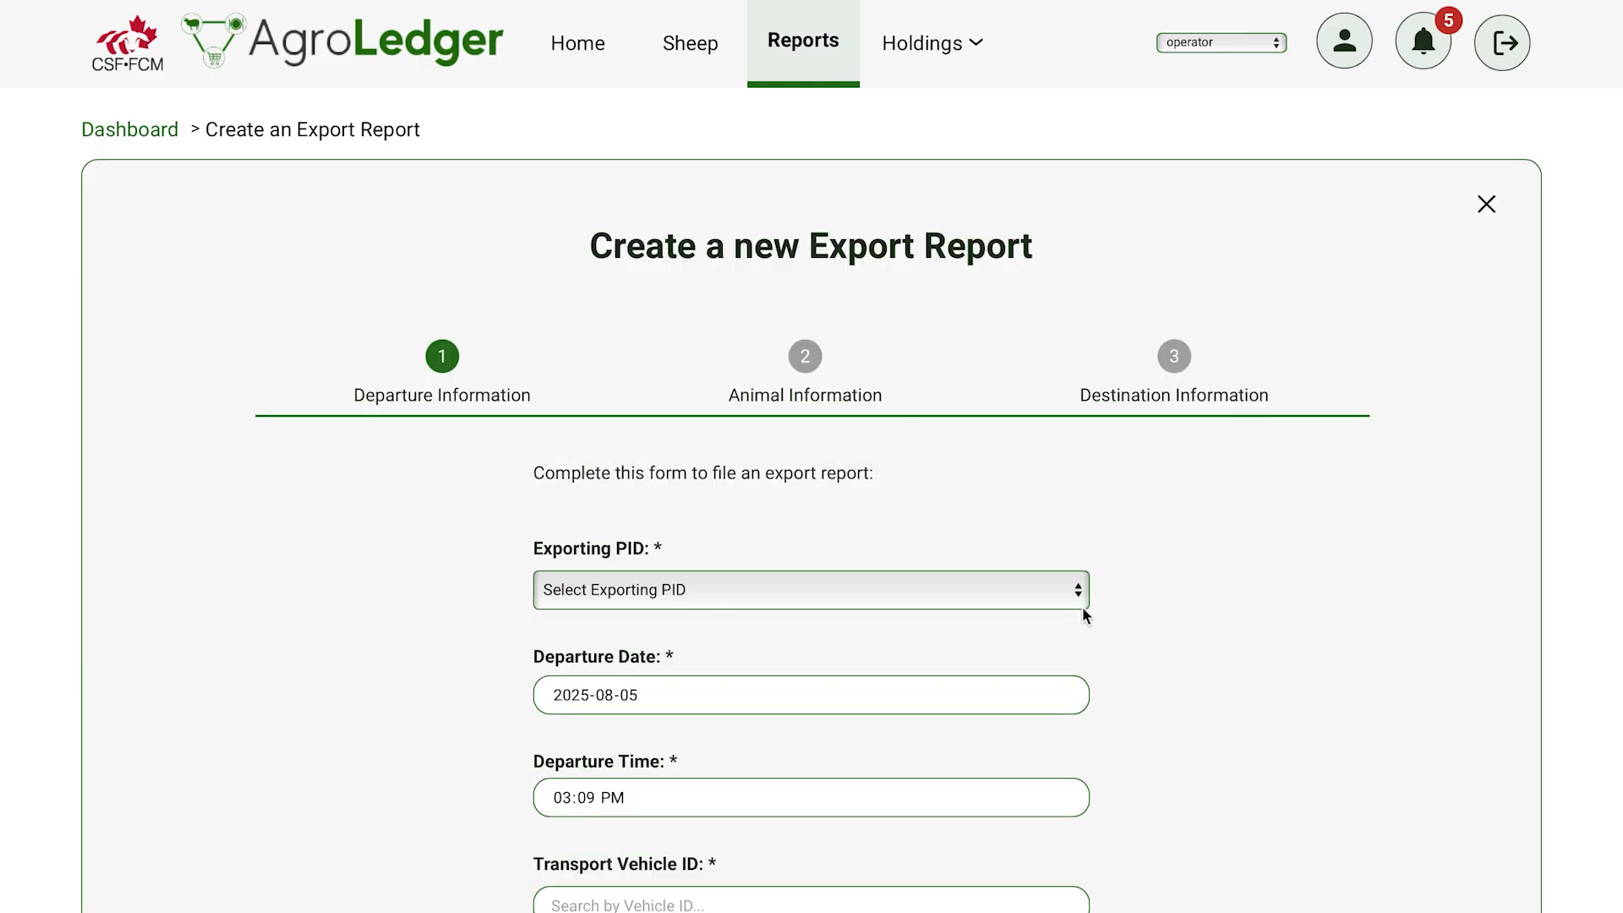
Step: Set the export report's exporting premise to NS123456 - My Farm and its transport vehicle to Livestock Trailer - ABC 123
left_click(1017, 481)
scroll(1374, 793, "down", 3)
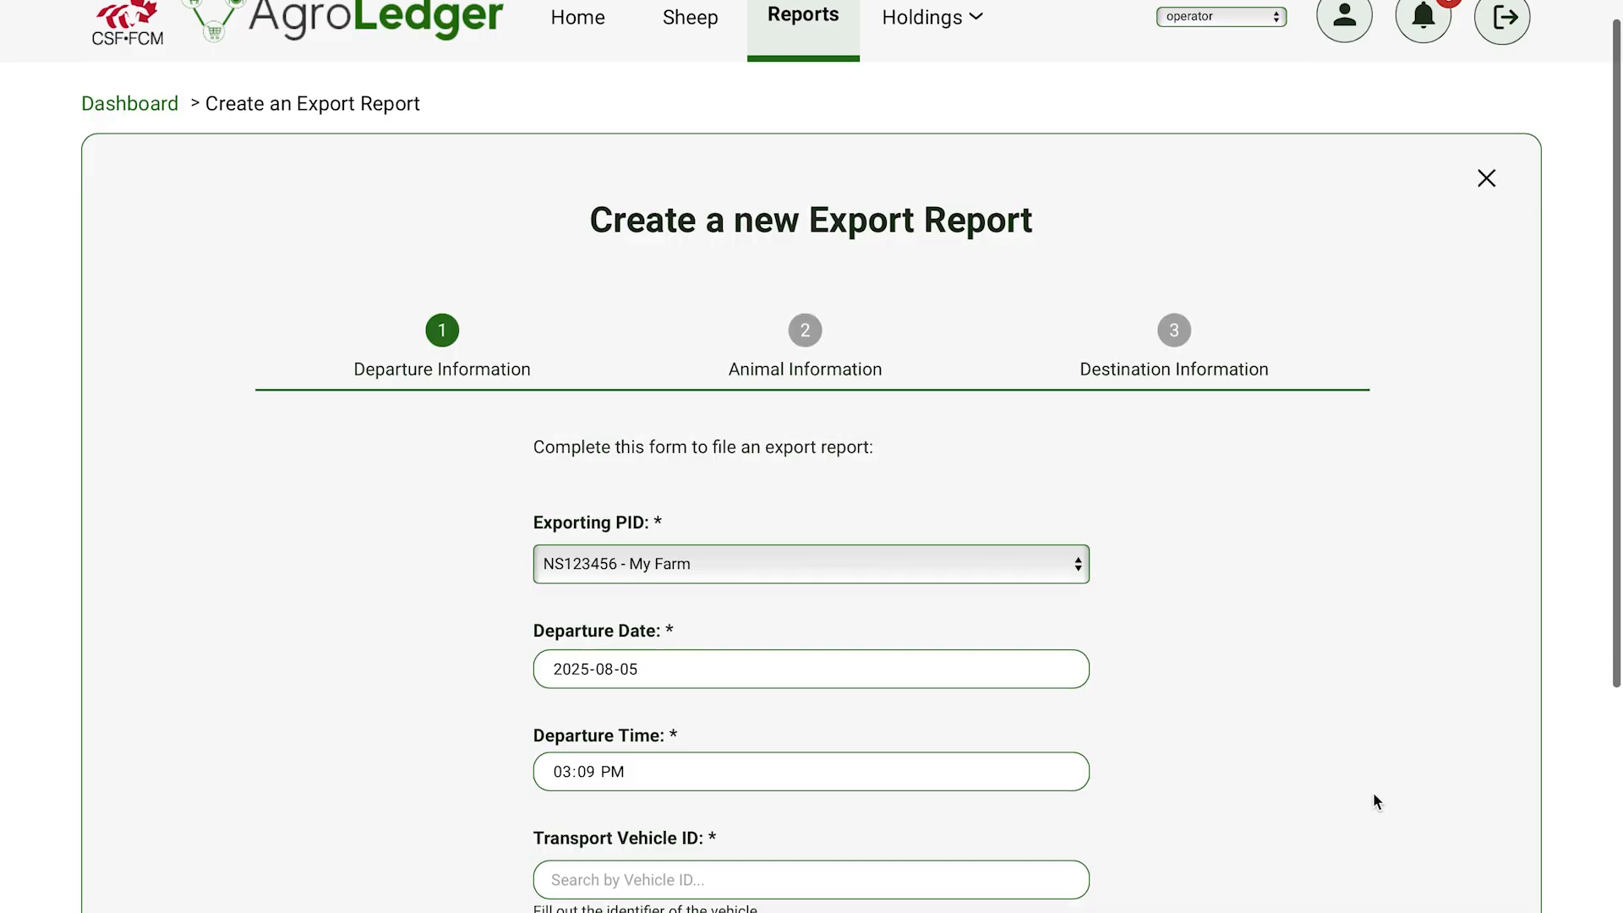
left_click(935, 623)
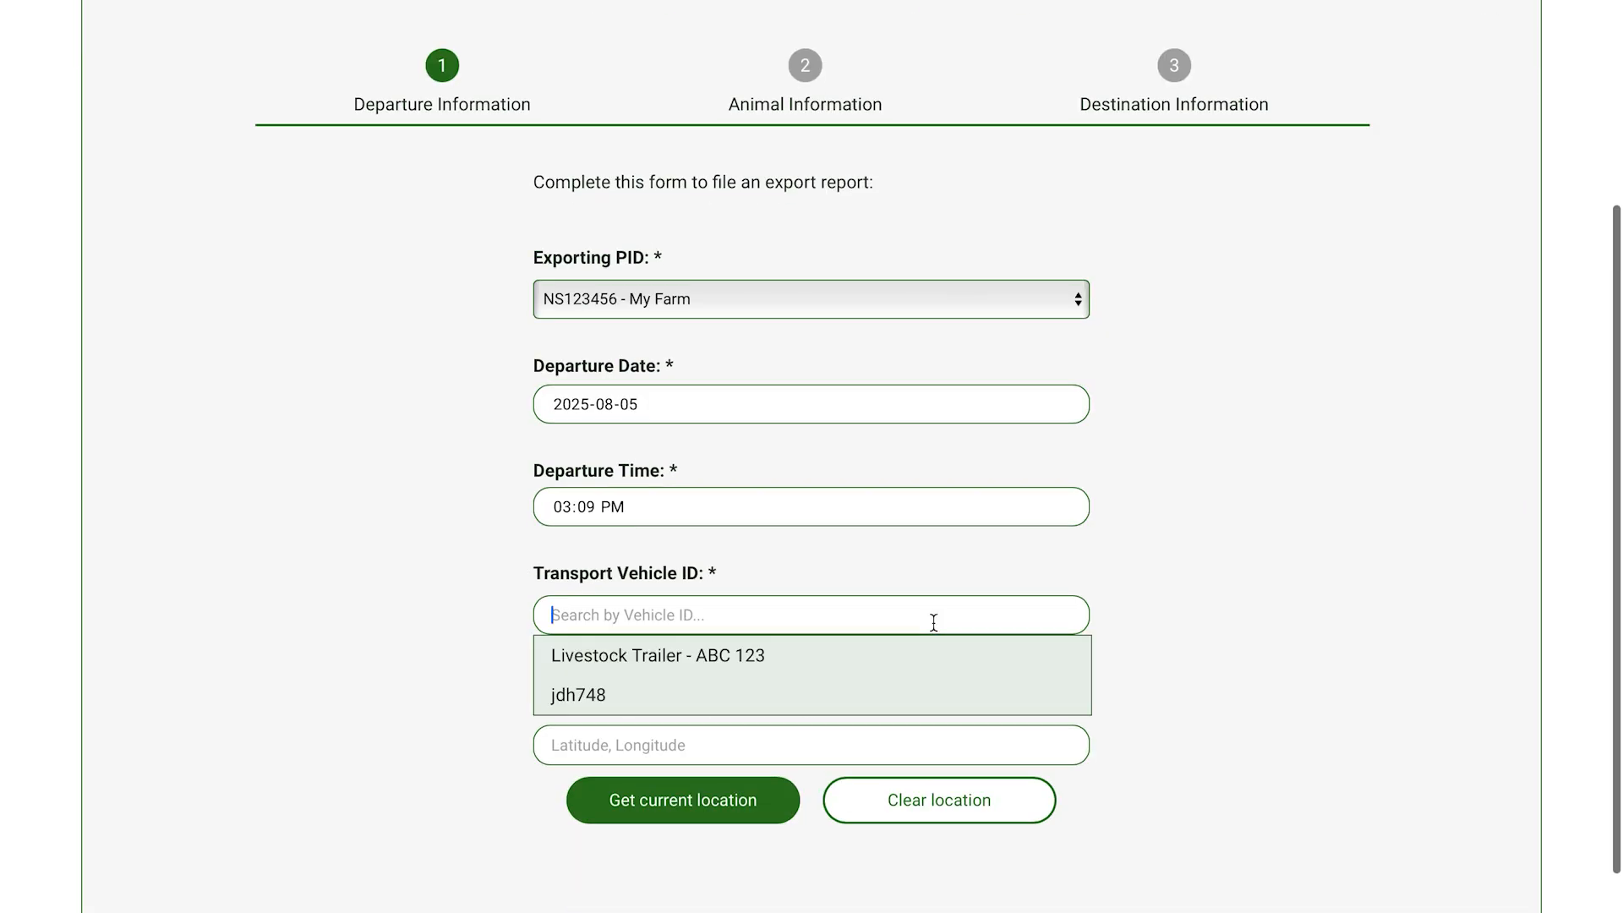
left_click(900, 667)
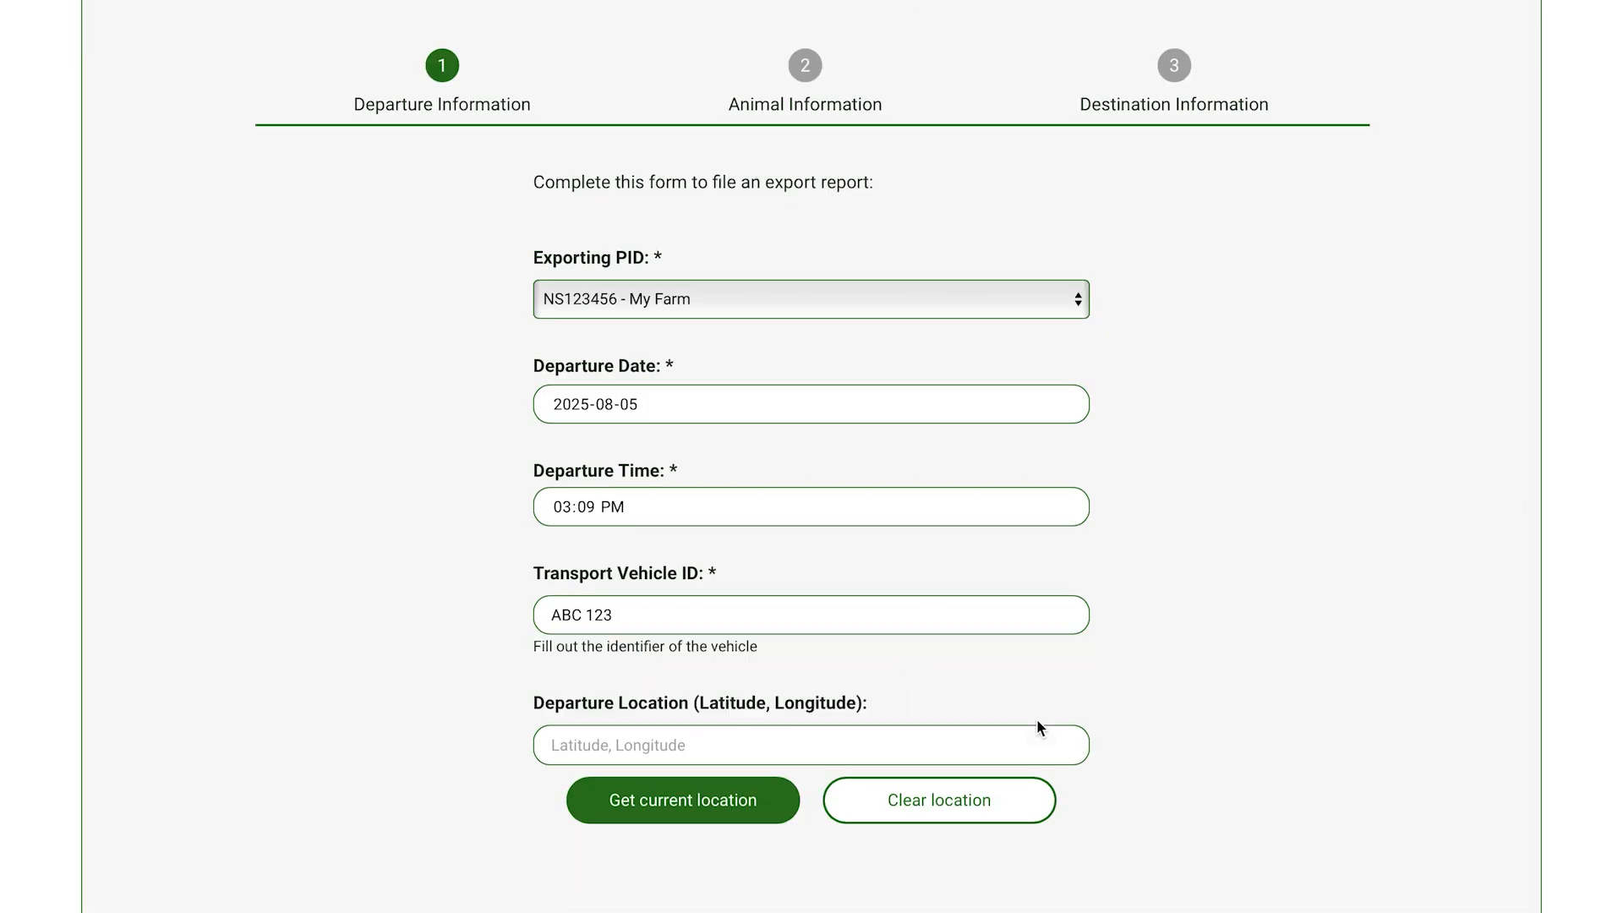
scroll(1153, 826, "down", 2)
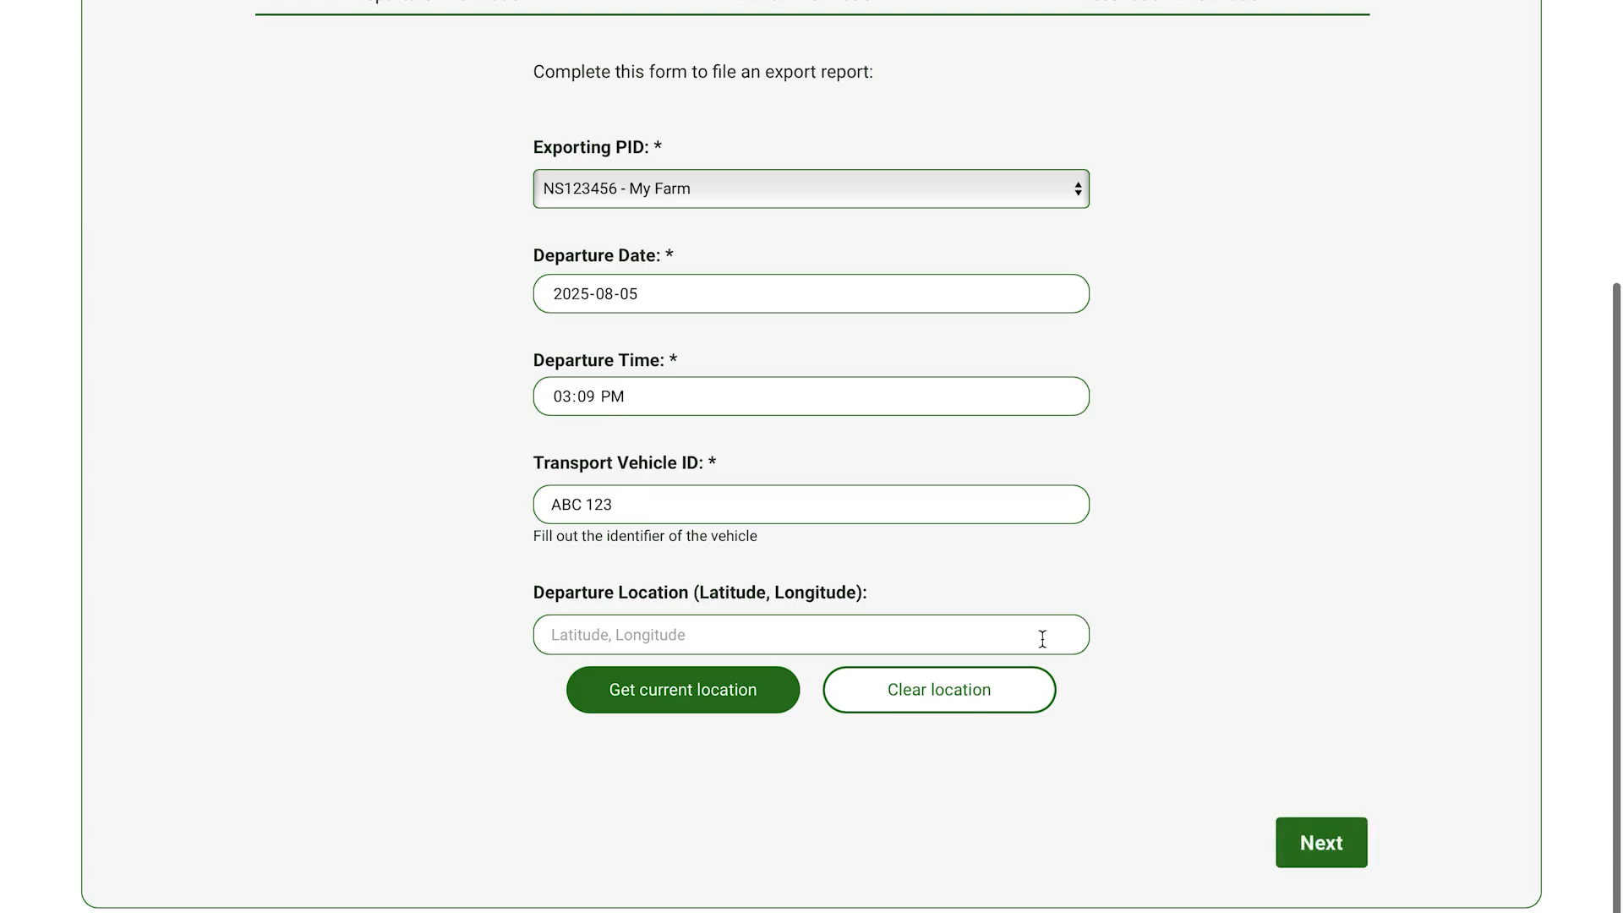
left_click(1316, 841)
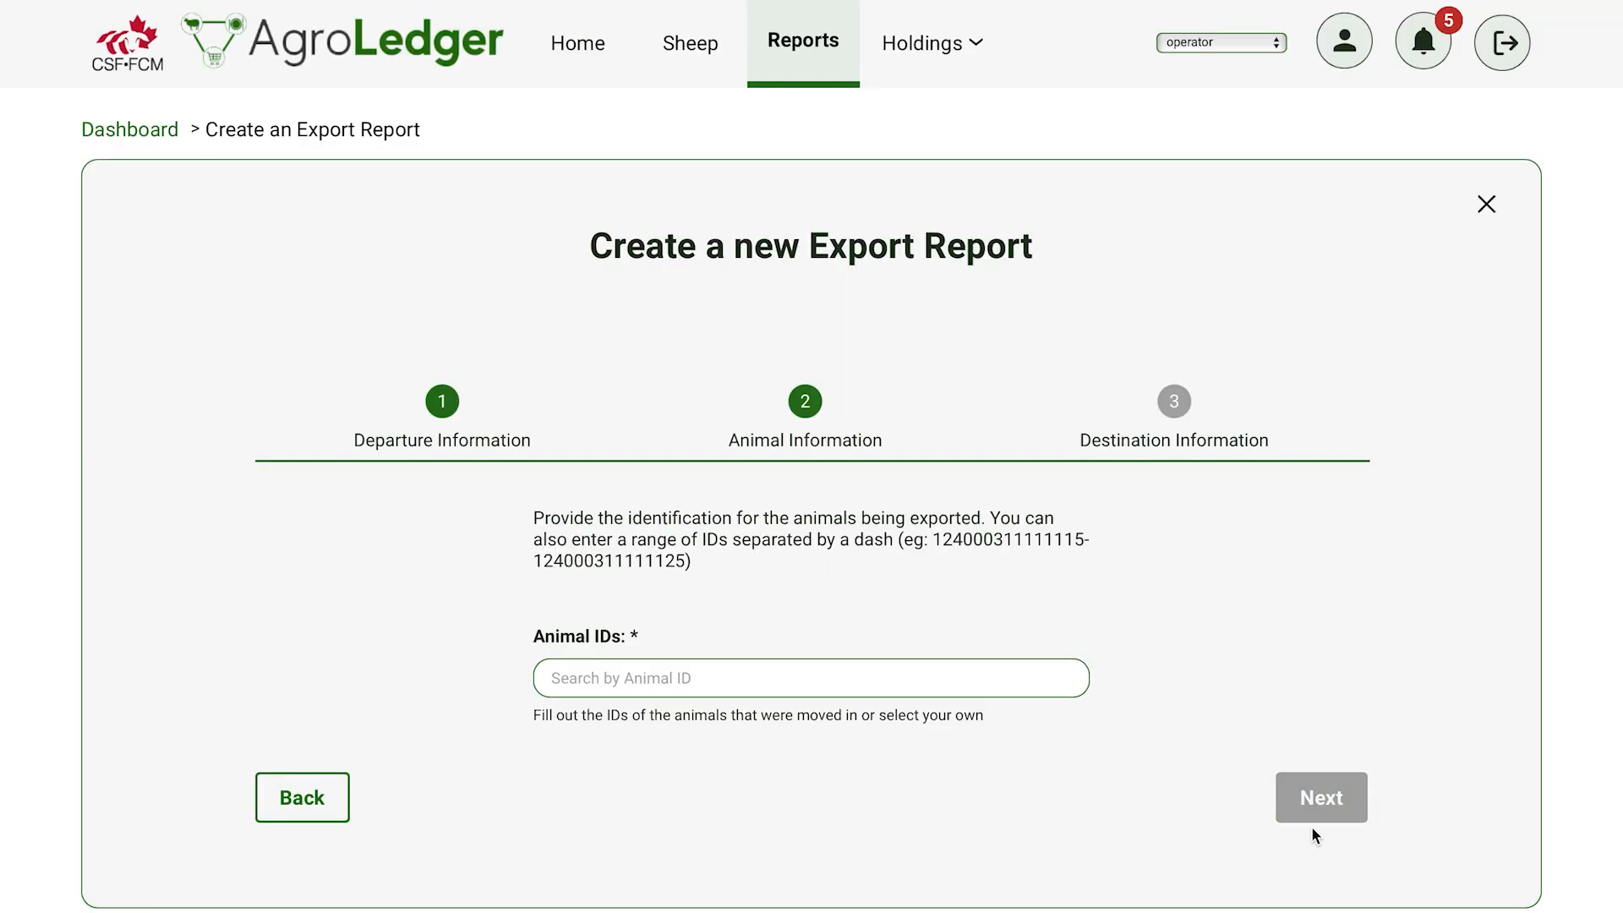
left_click(964, 681)
left_click(931, 738)
double_click(1302, 803)
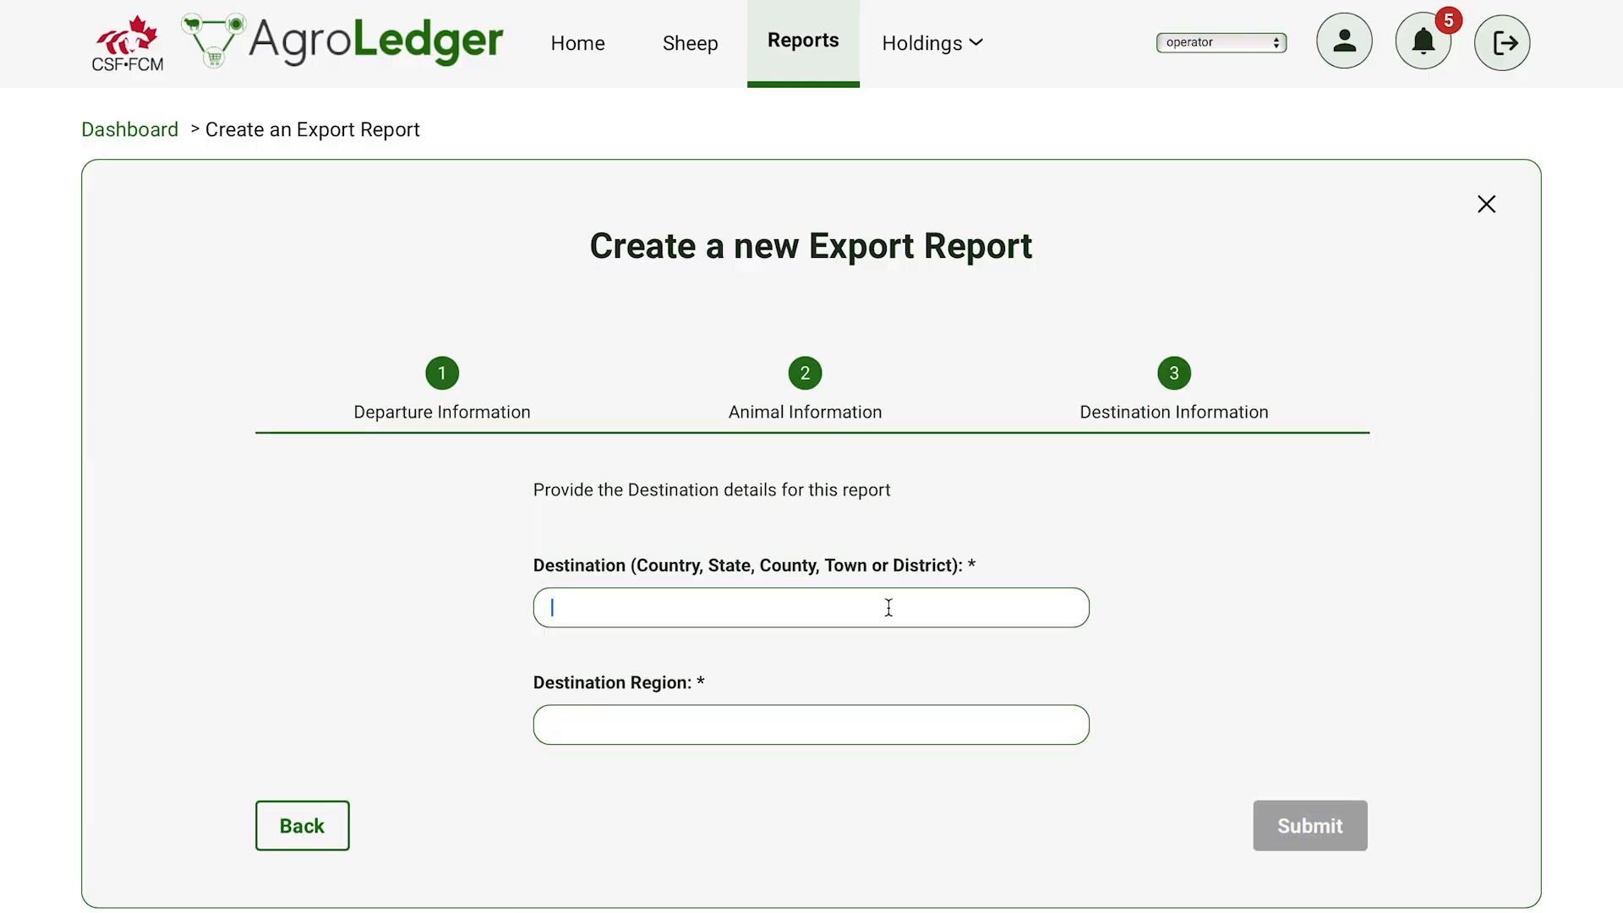
Step: Set the export destination to USA and the destination region to Aspen, Colorado, and submit the report
type("USA")
left_click(612, 732)
type("Aspen, Colorado")
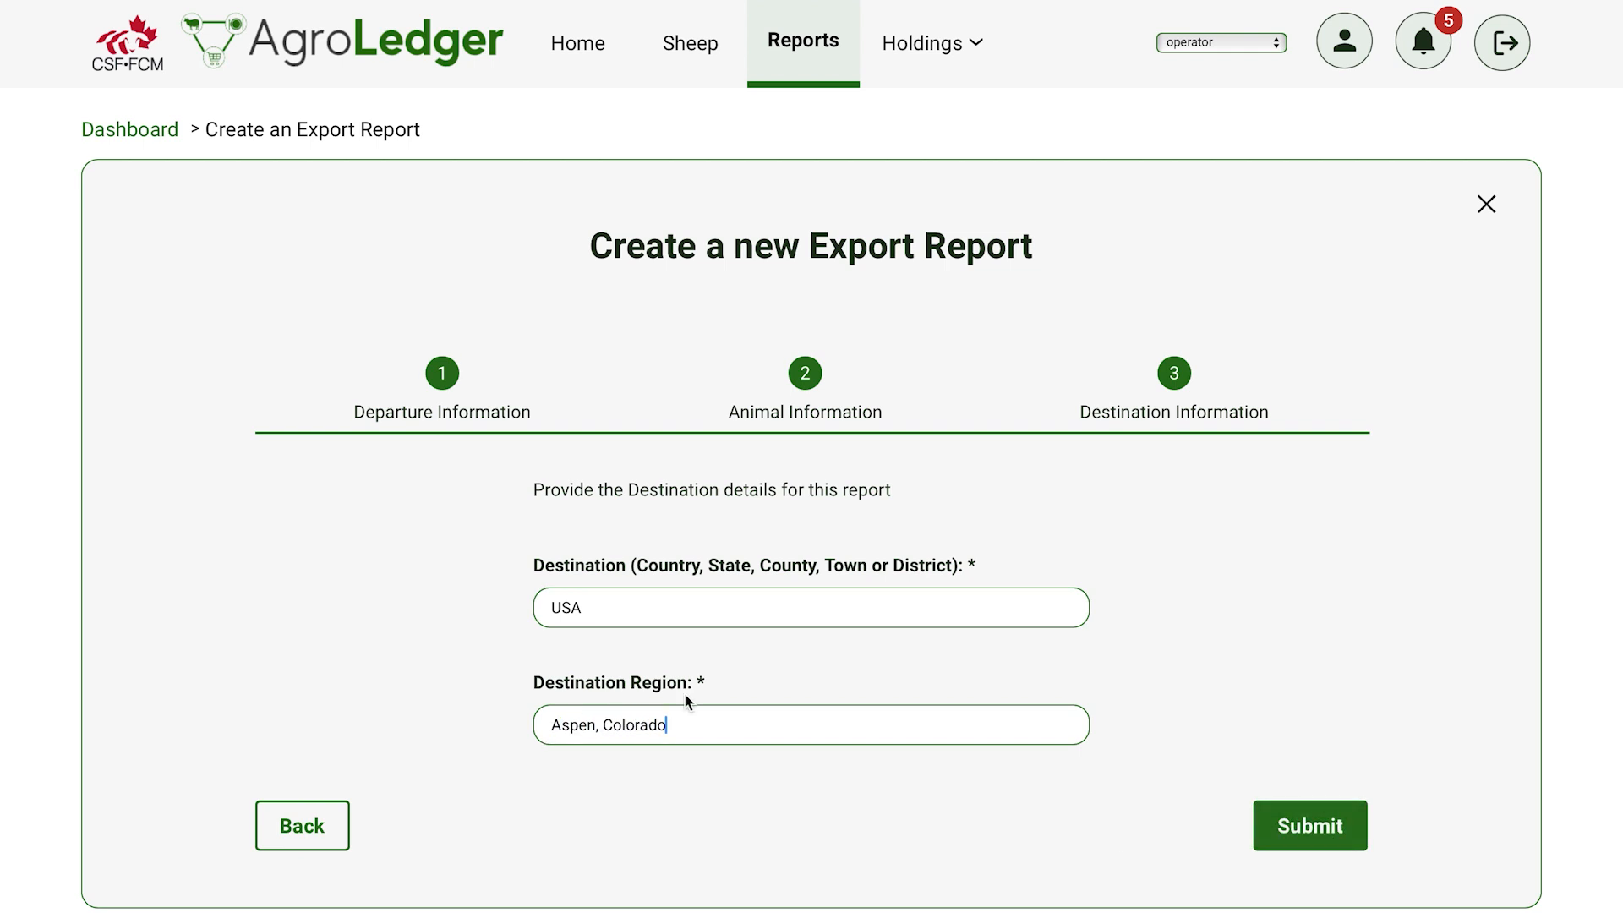
left_click(1334, 844)
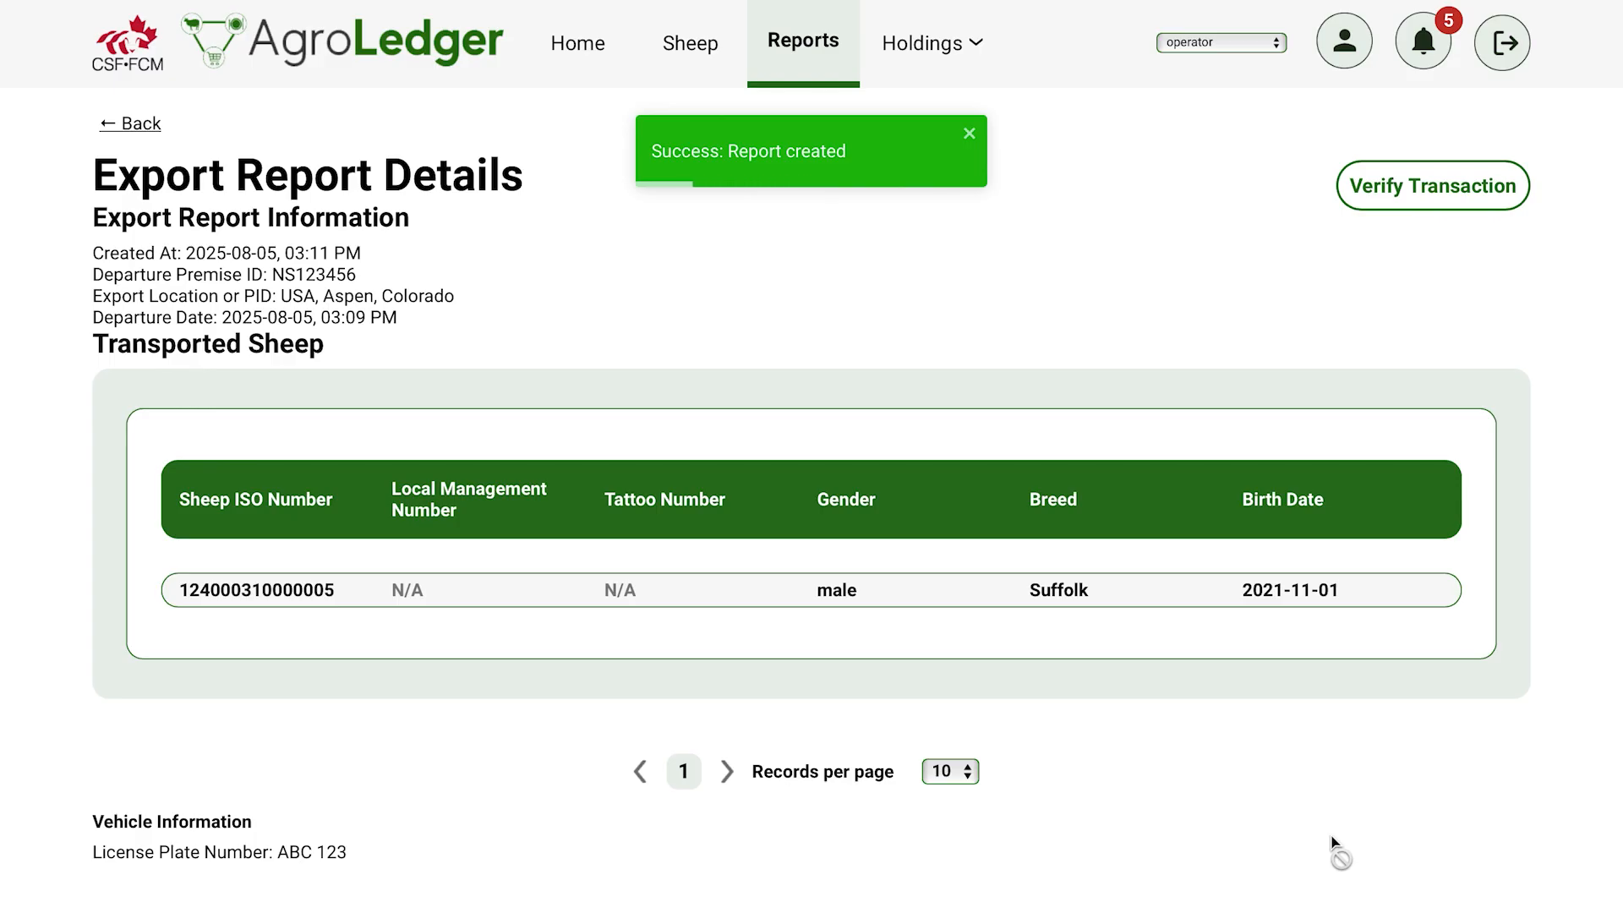
Step: Return to the Export reports in the Movement Reports section and start a new export report by CSV
left_click(812, 64)
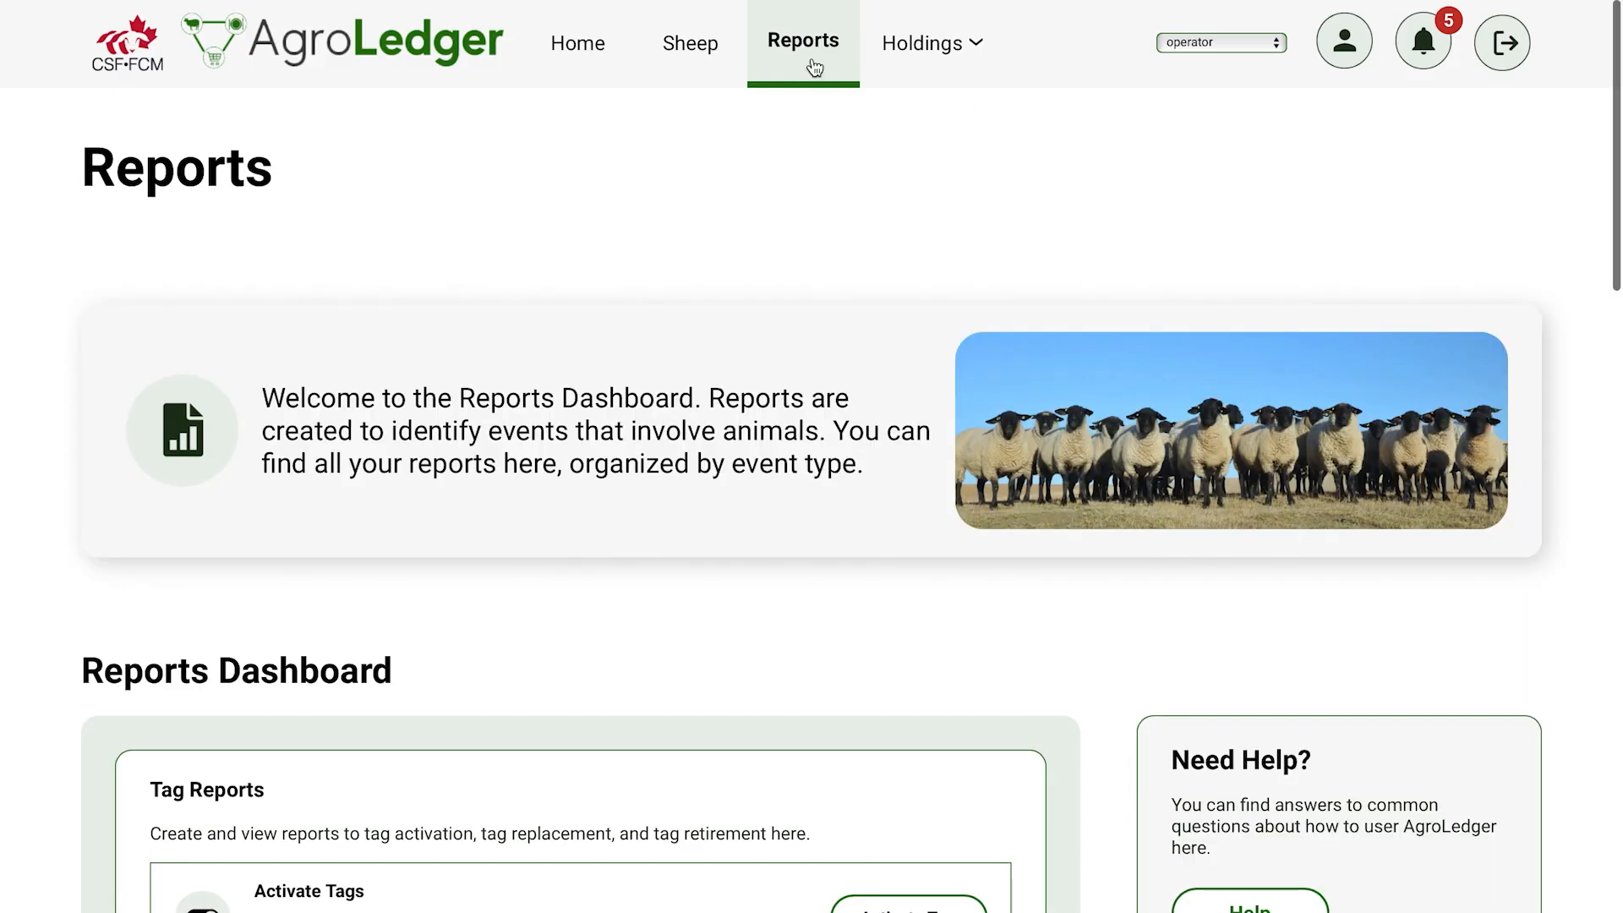
scroll(667, 330, "down", 15)
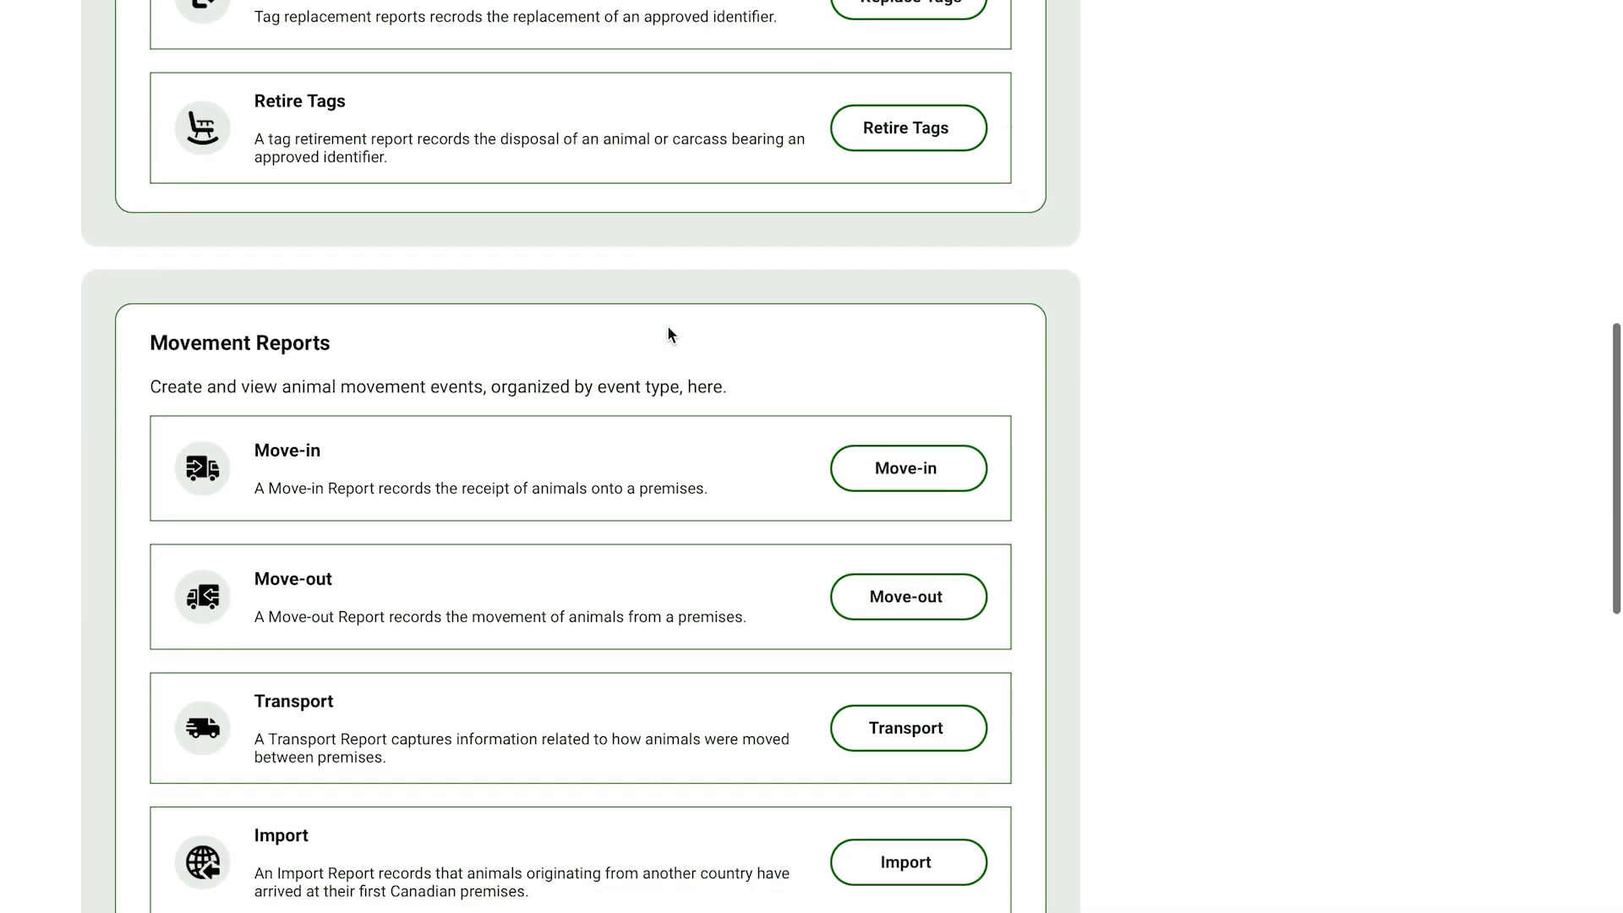
scroll(672, 332, "down", 1)
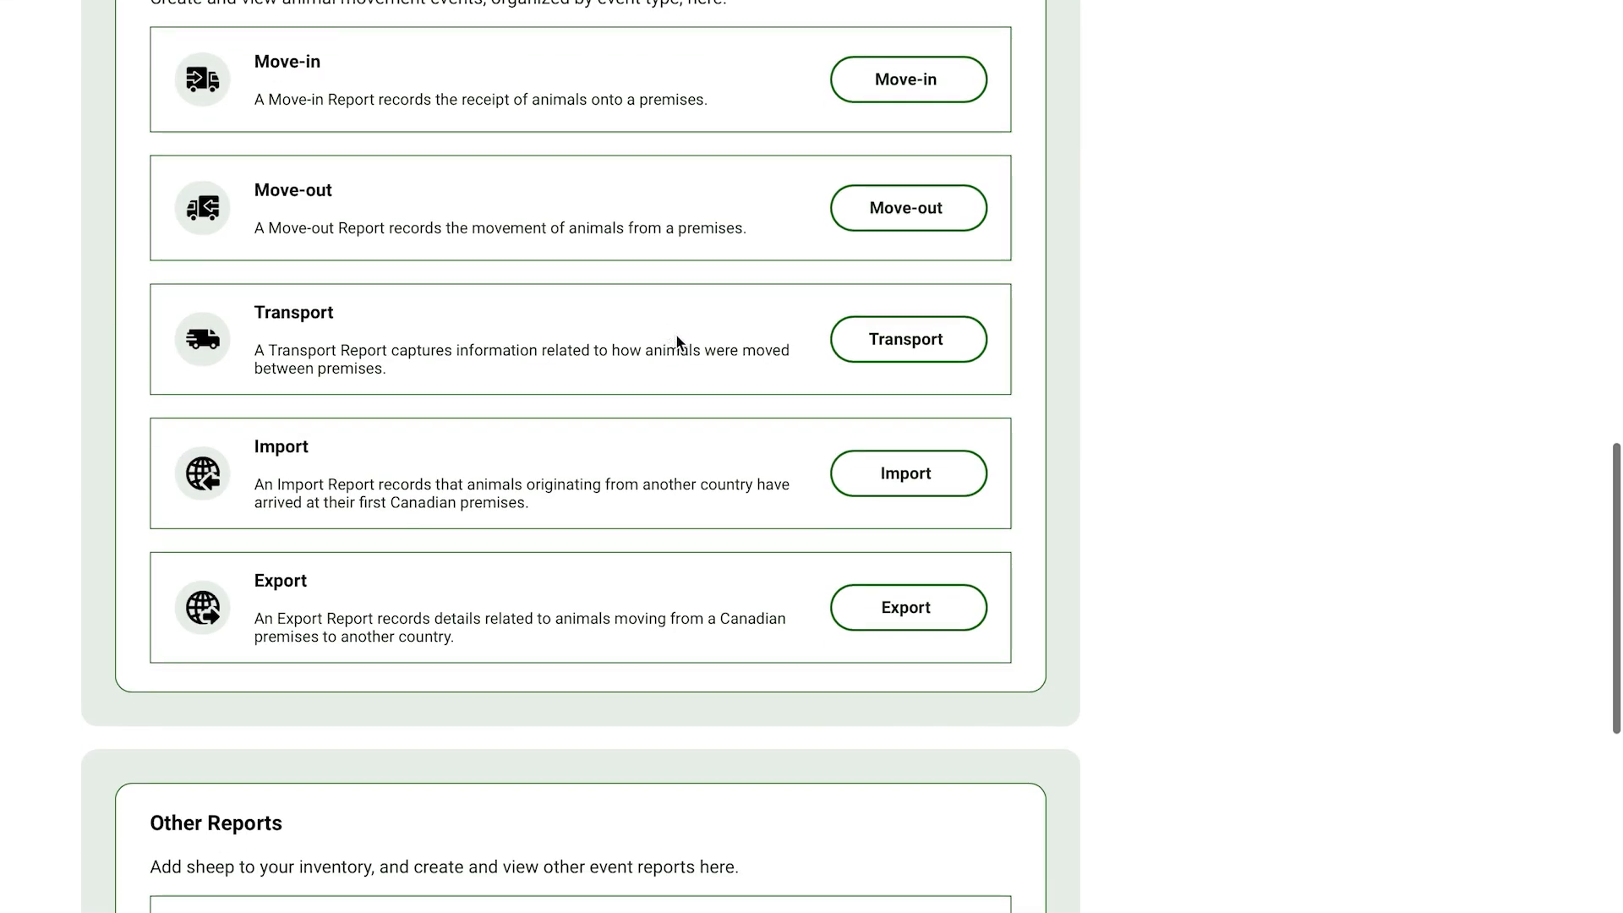
left_click(890, 620)
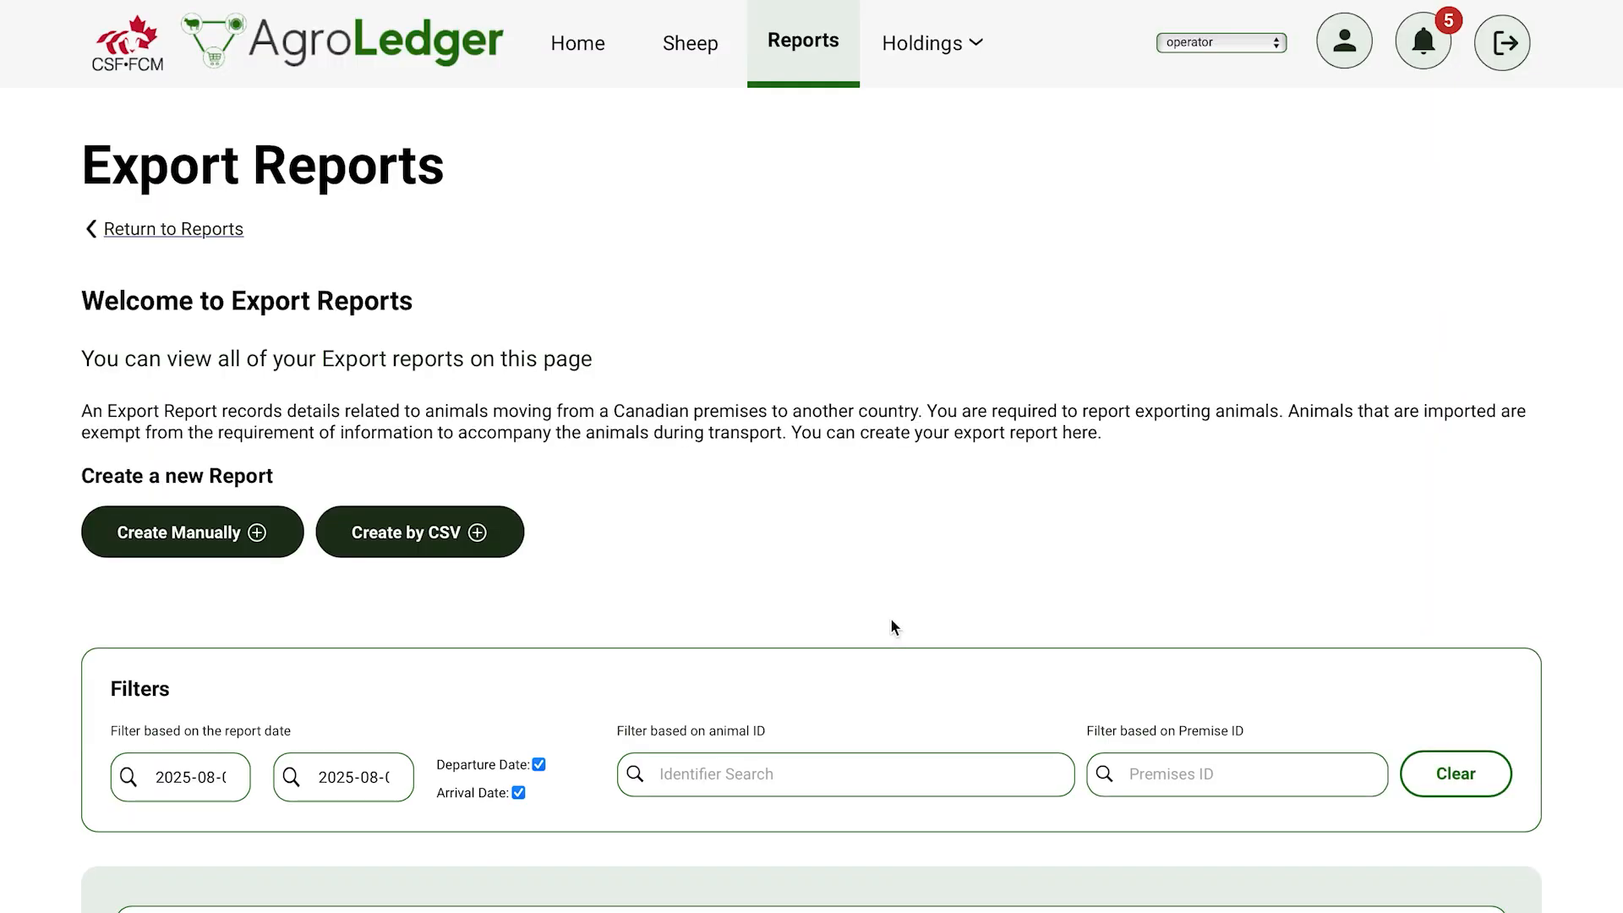
left_click(503, 534)
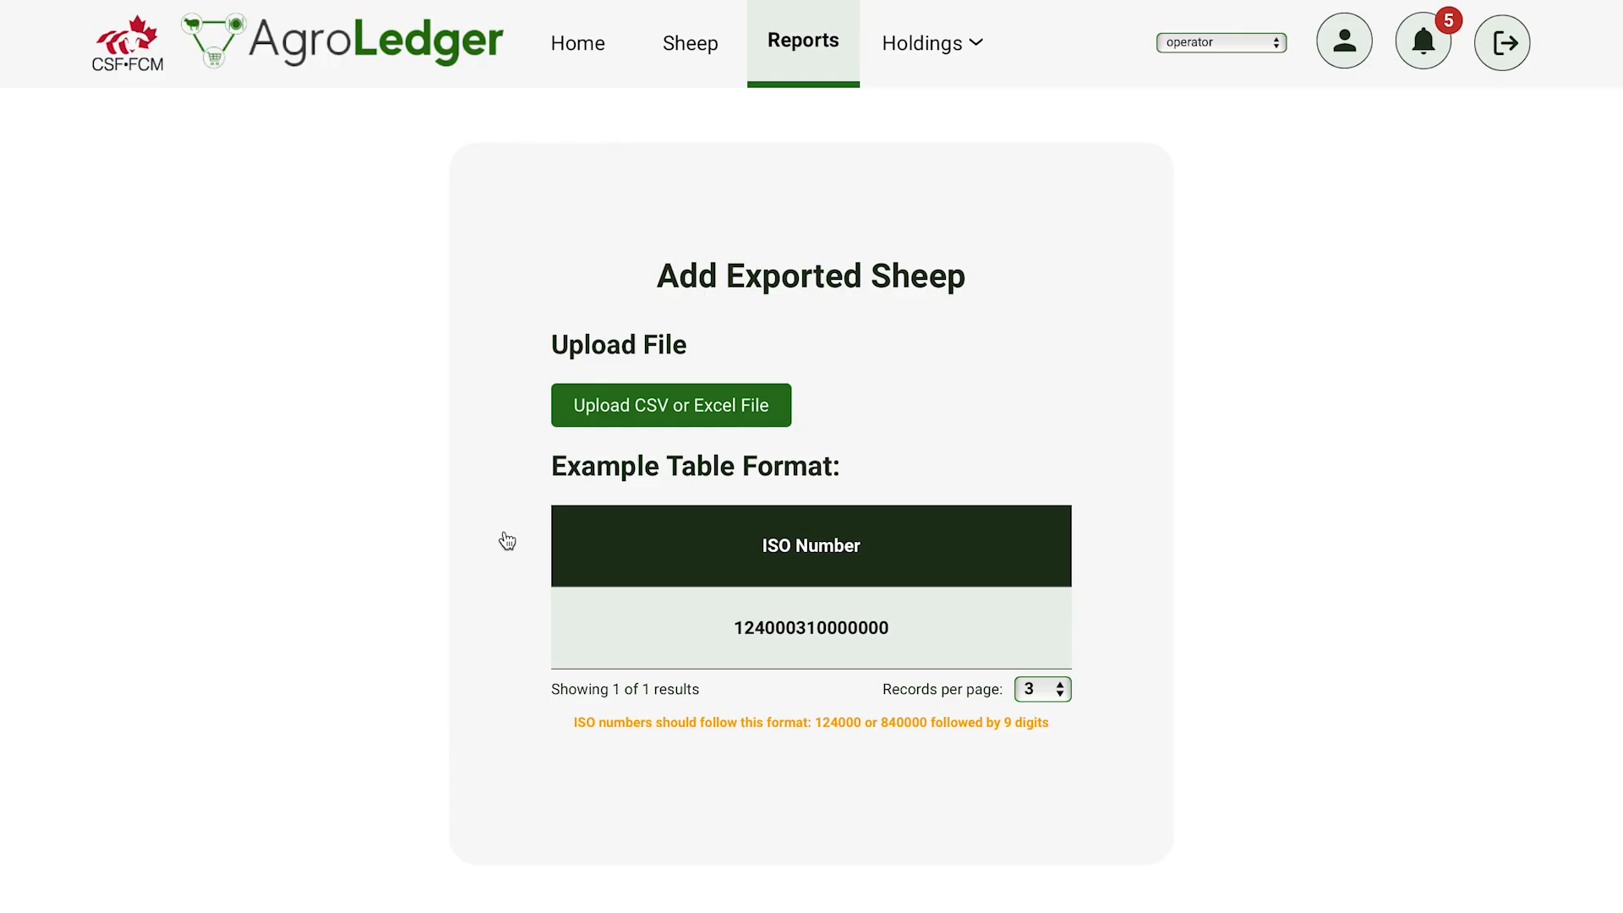
Step: Upload the file sheep - Sheet1-6.csv and map the ISO Number header to its CISP # column
left_click(752, 406)
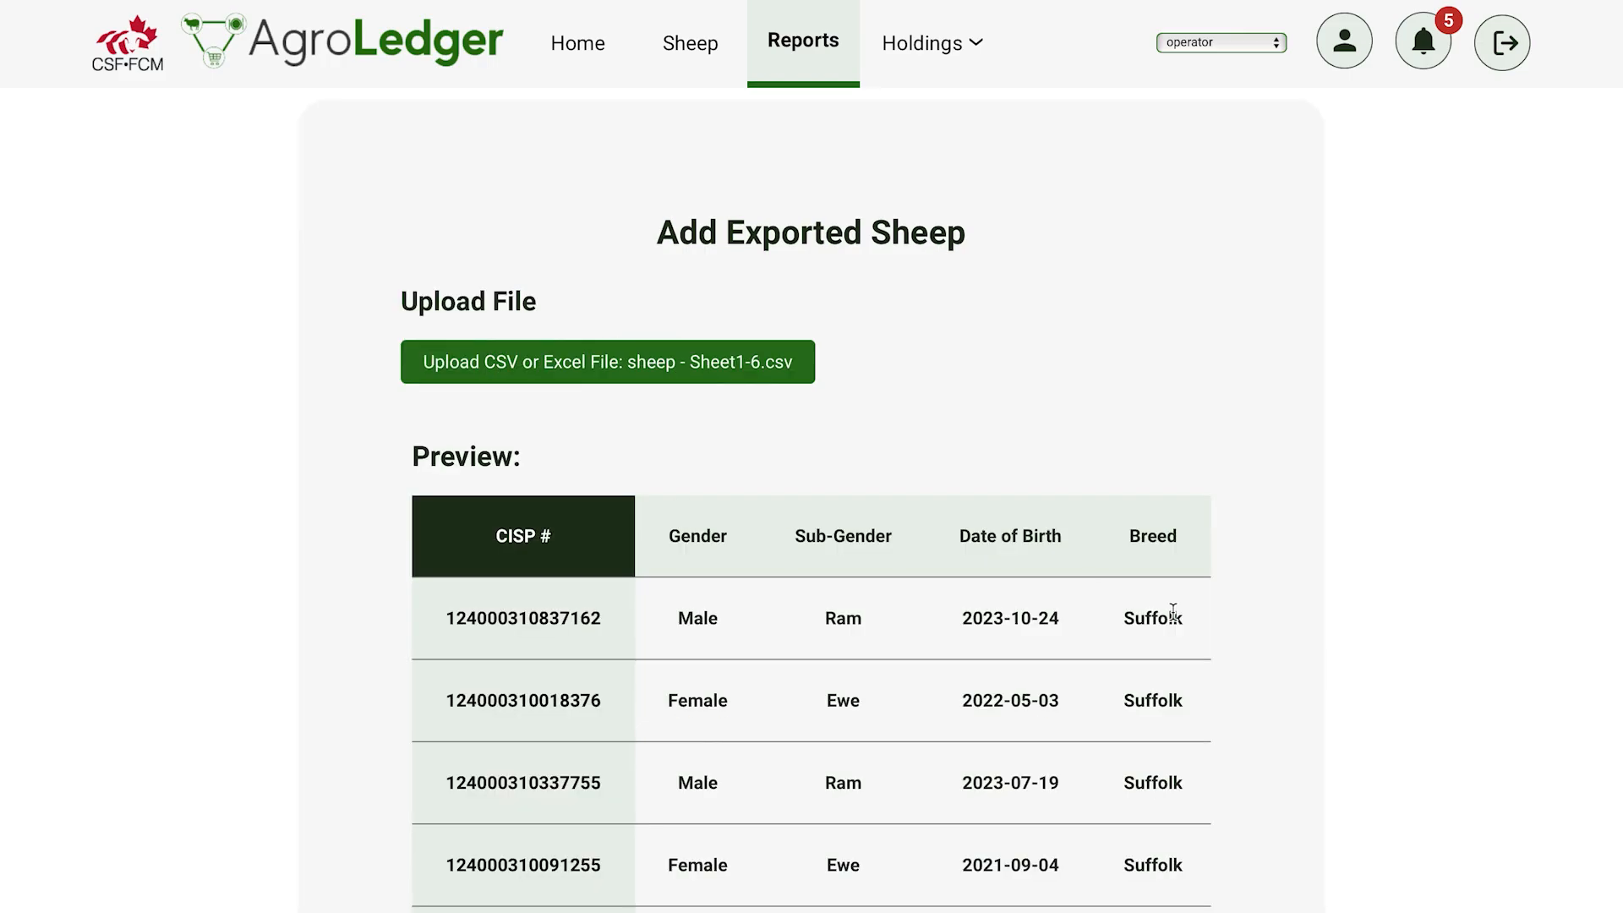
scroll(1505, 713, "down", 6)
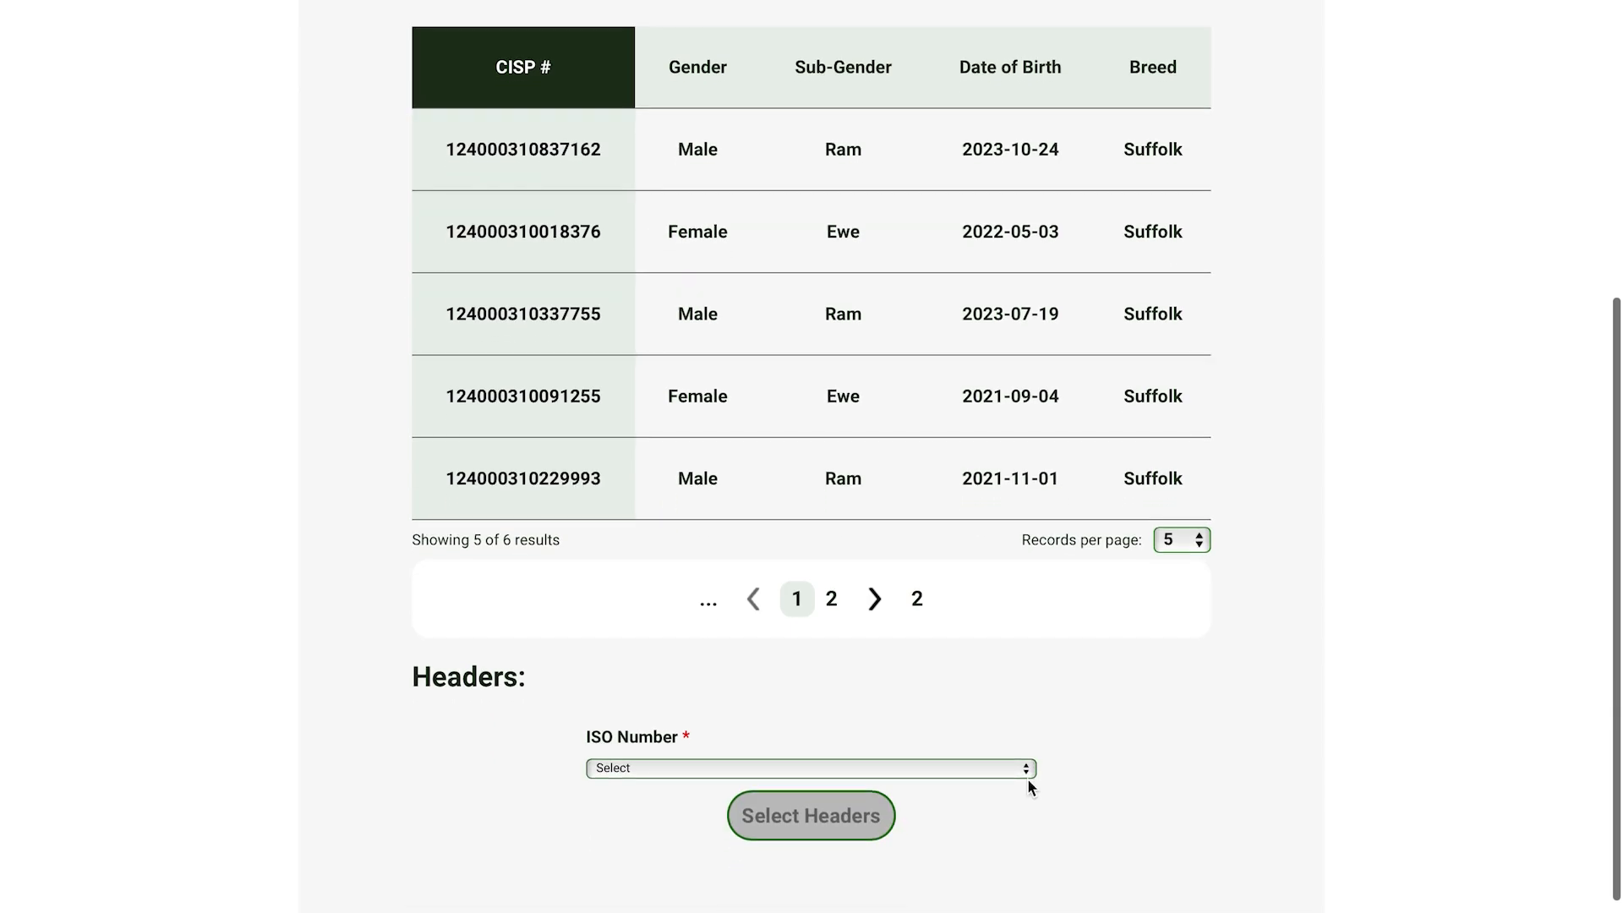
left_click(1024, 773)
left_click(1004, 814)
left_click(844, 816)
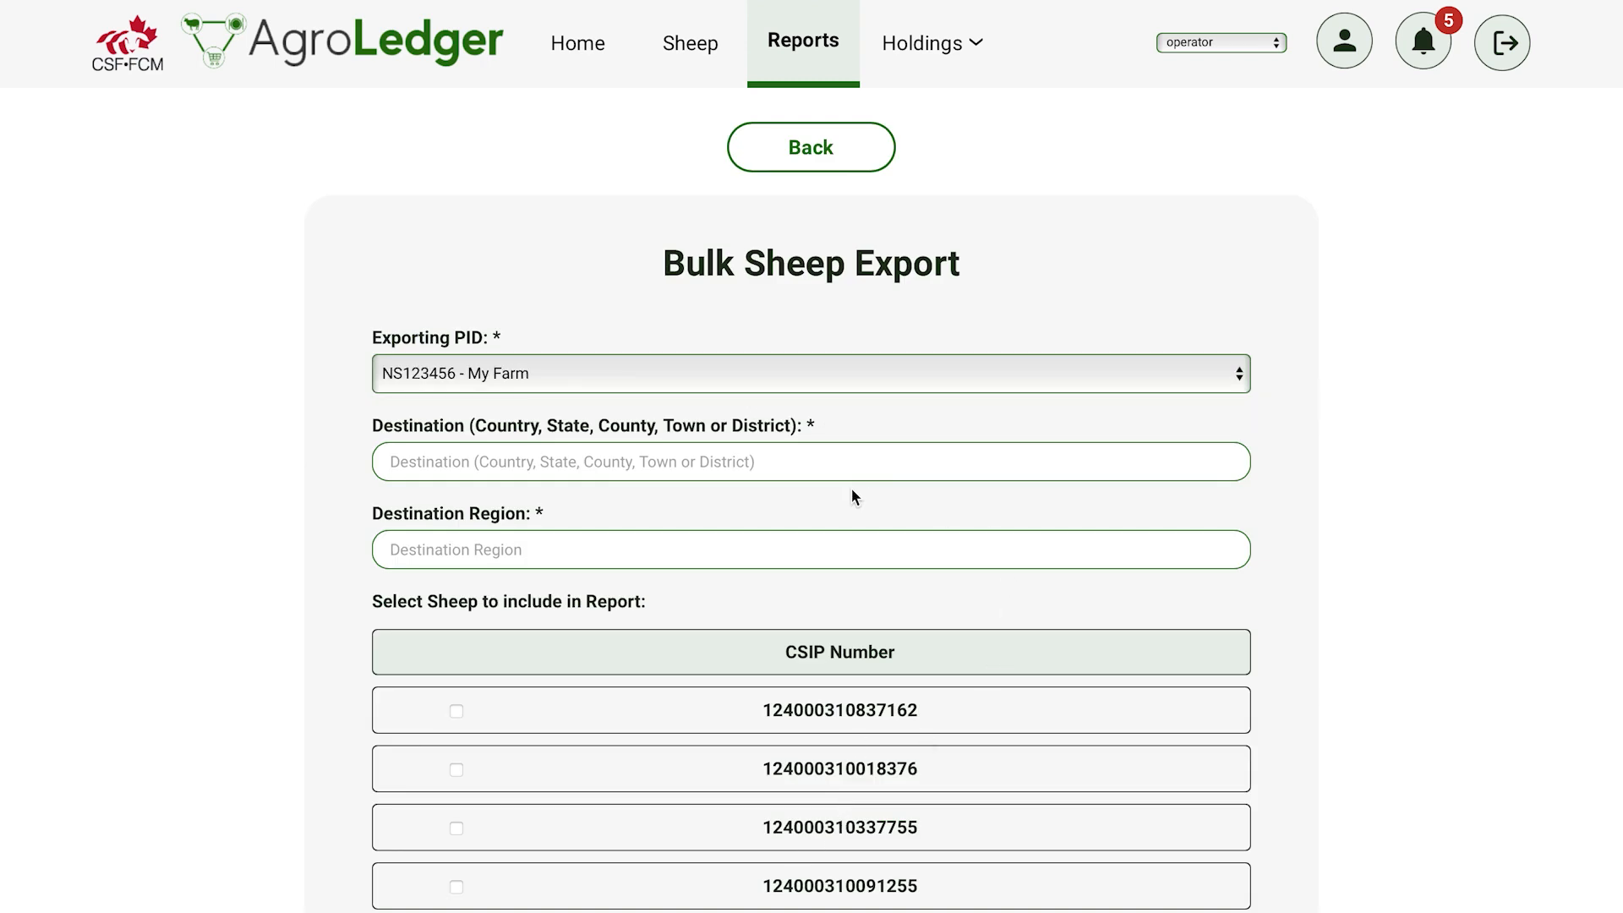
Step: Set the bulk export's destination to USA and region to Aspen, Colorado, and include all the listed sheep
left_click(801, 467)
type("USA")
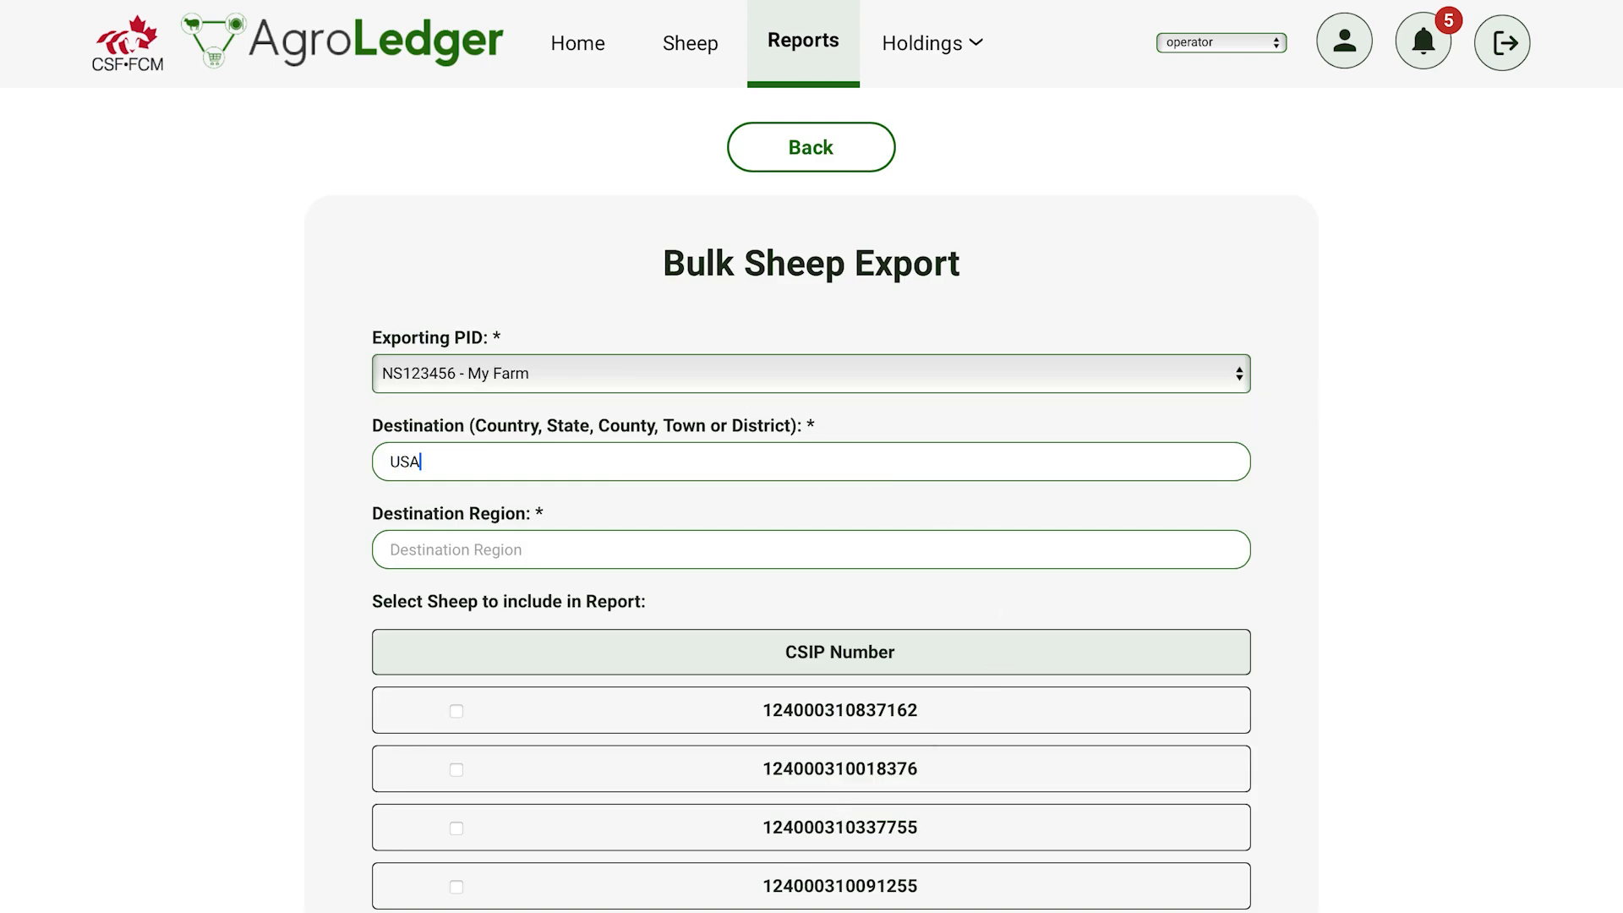
left_click(594, 544)
type("Colorado")
left_click(382, 550)
type("Aspen,")
scroll(1449, 759, "down", 8)
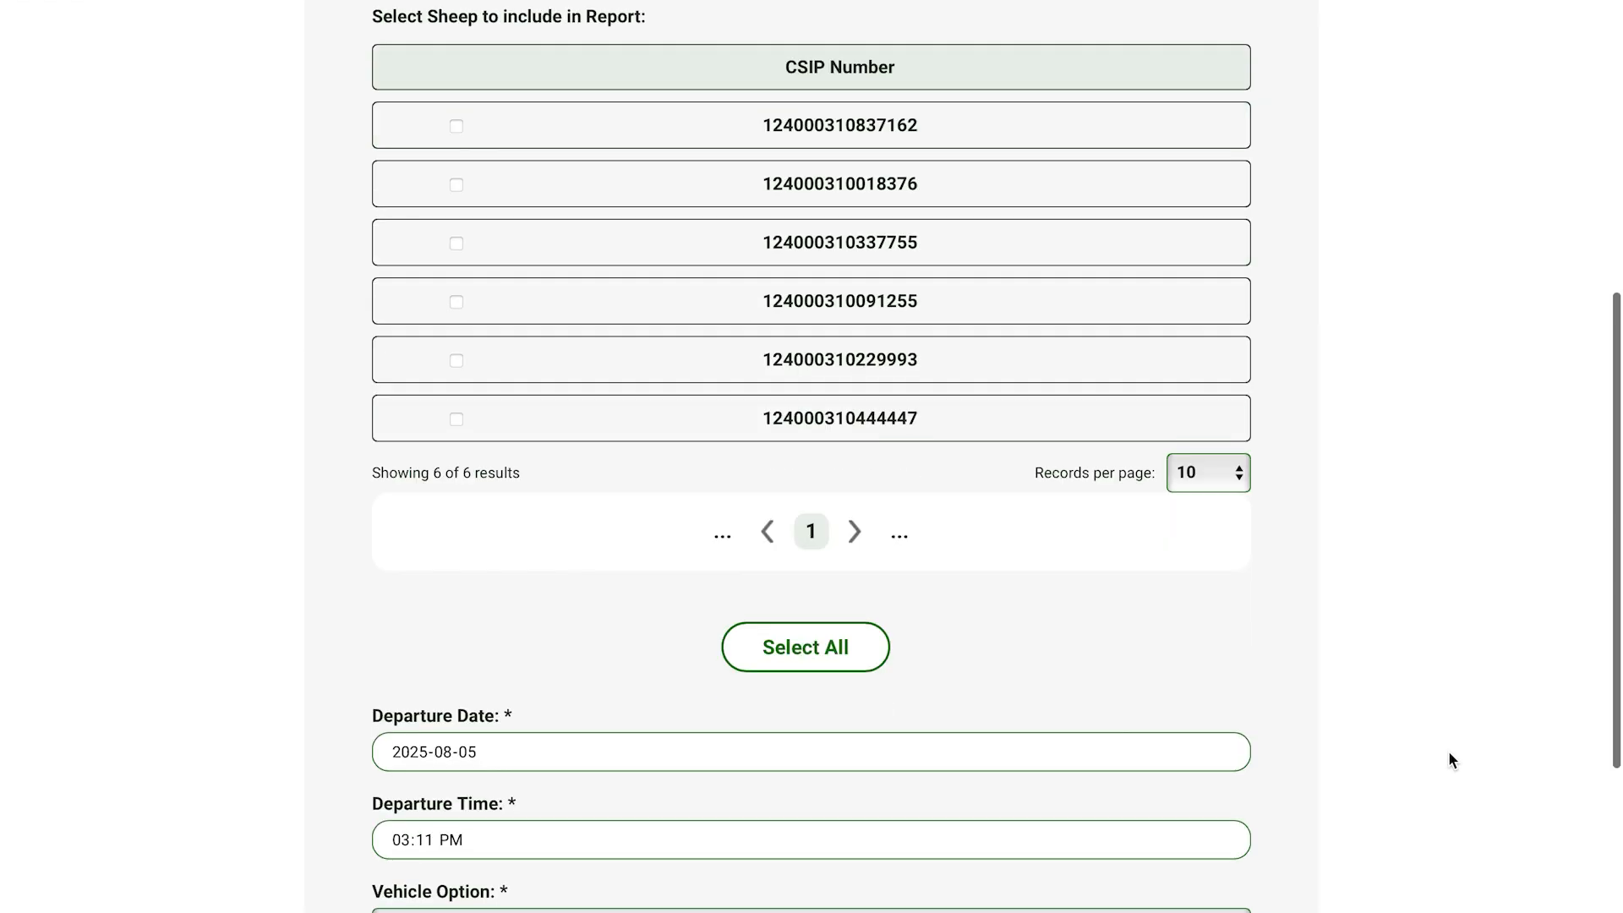
left_click(836, 592)
Step: Set the bulk export's vehicle option to Create a New Vehicle
scroll(1463, 798, "down", 4)
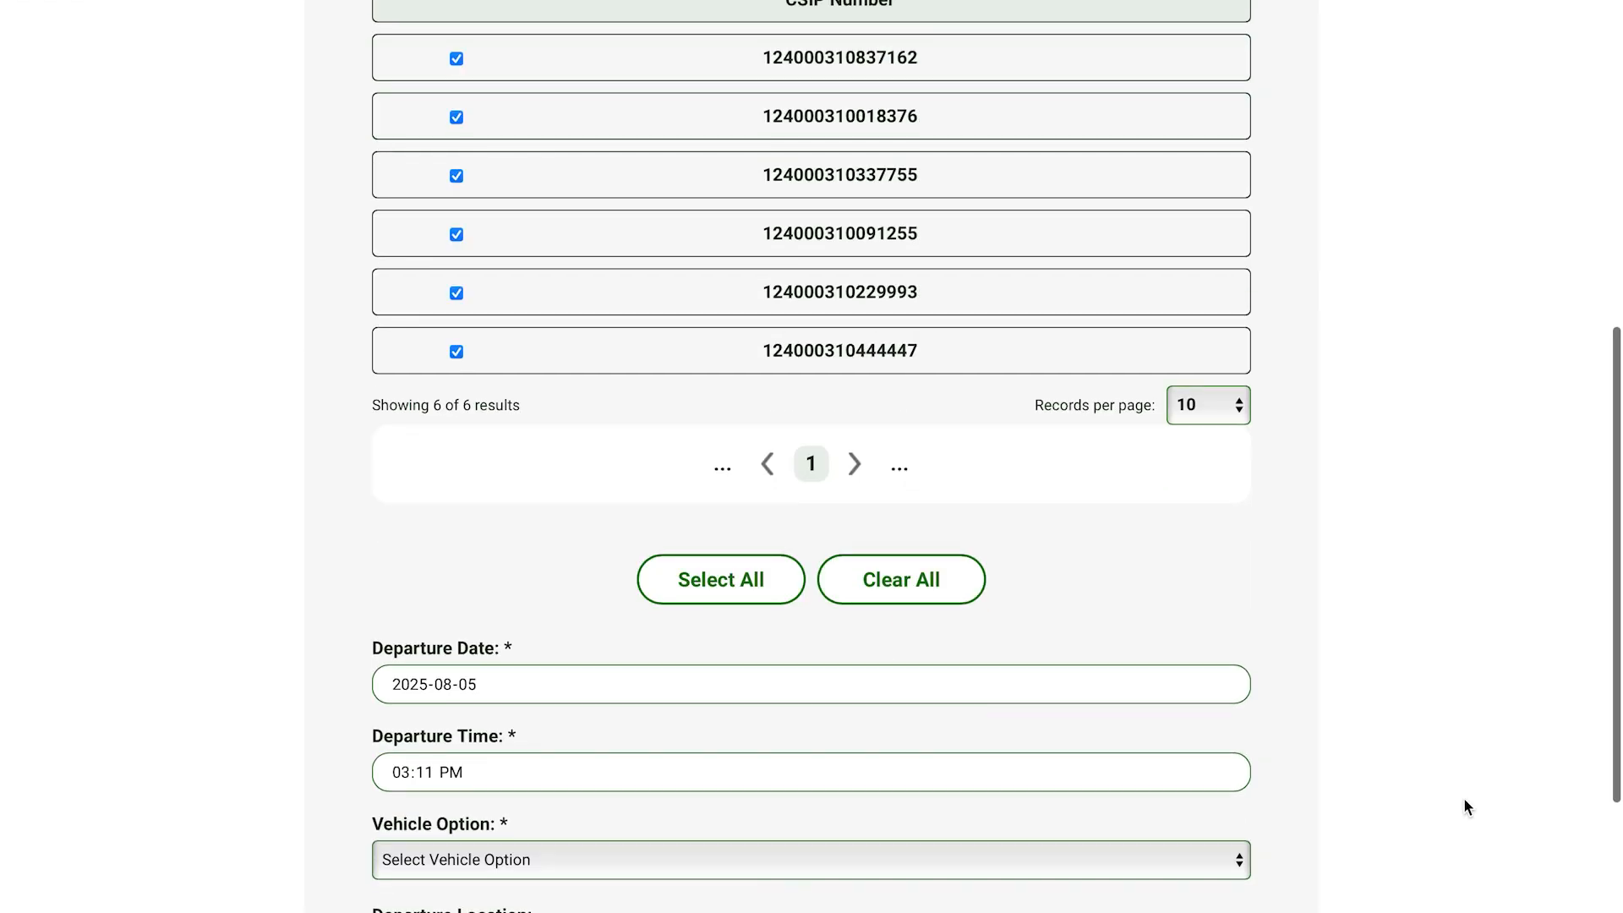
left_click(1029, 562)
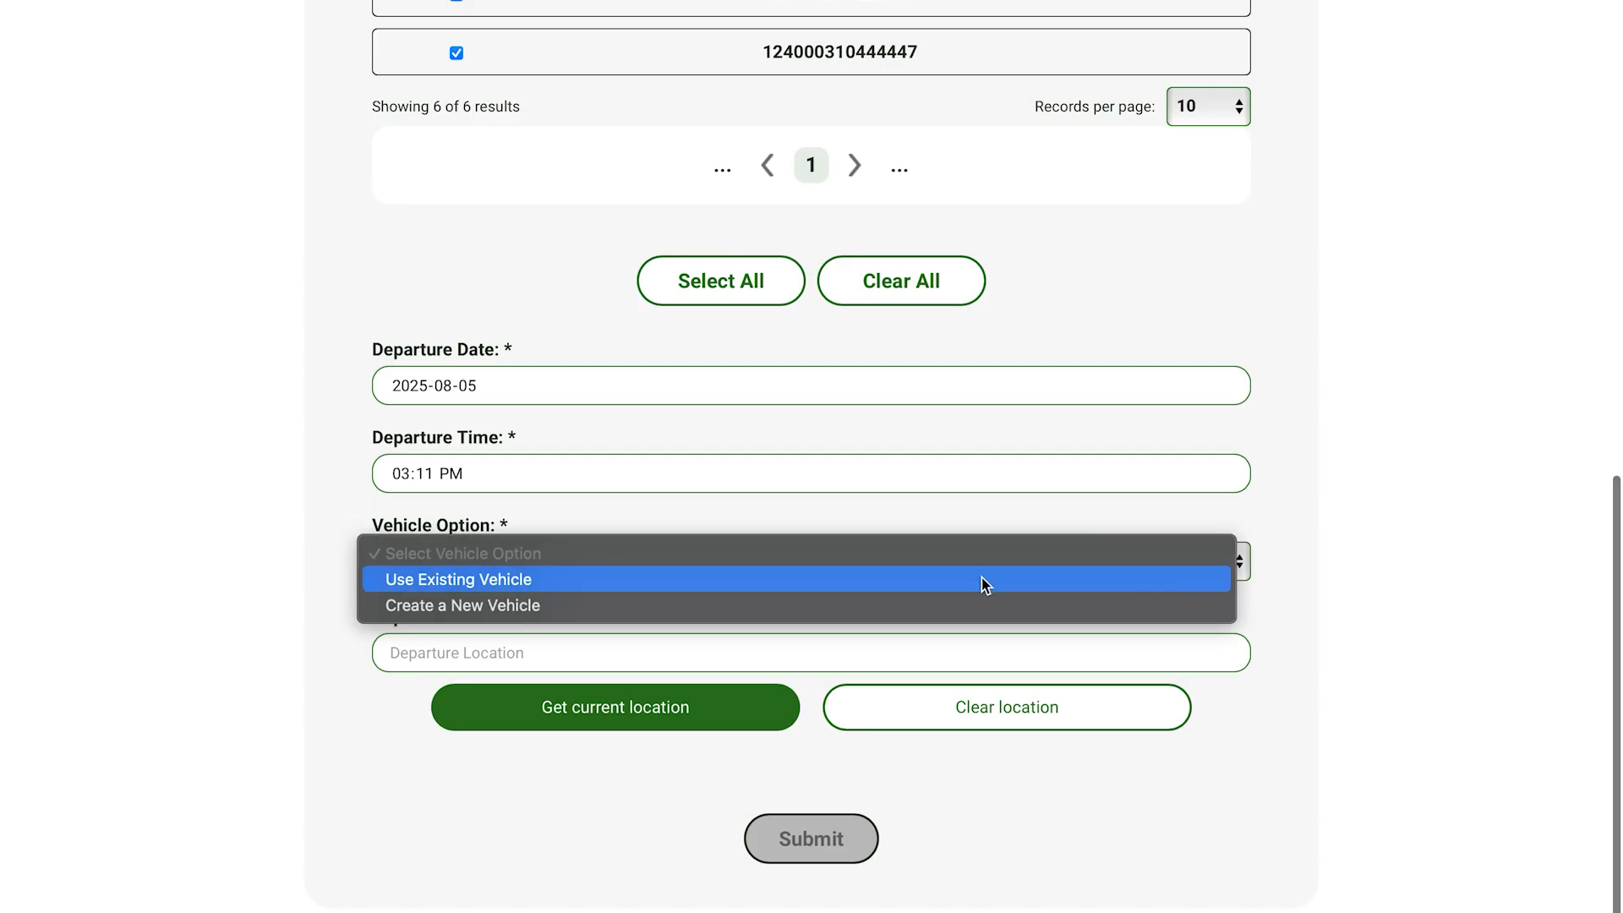
left_click(912, 603)
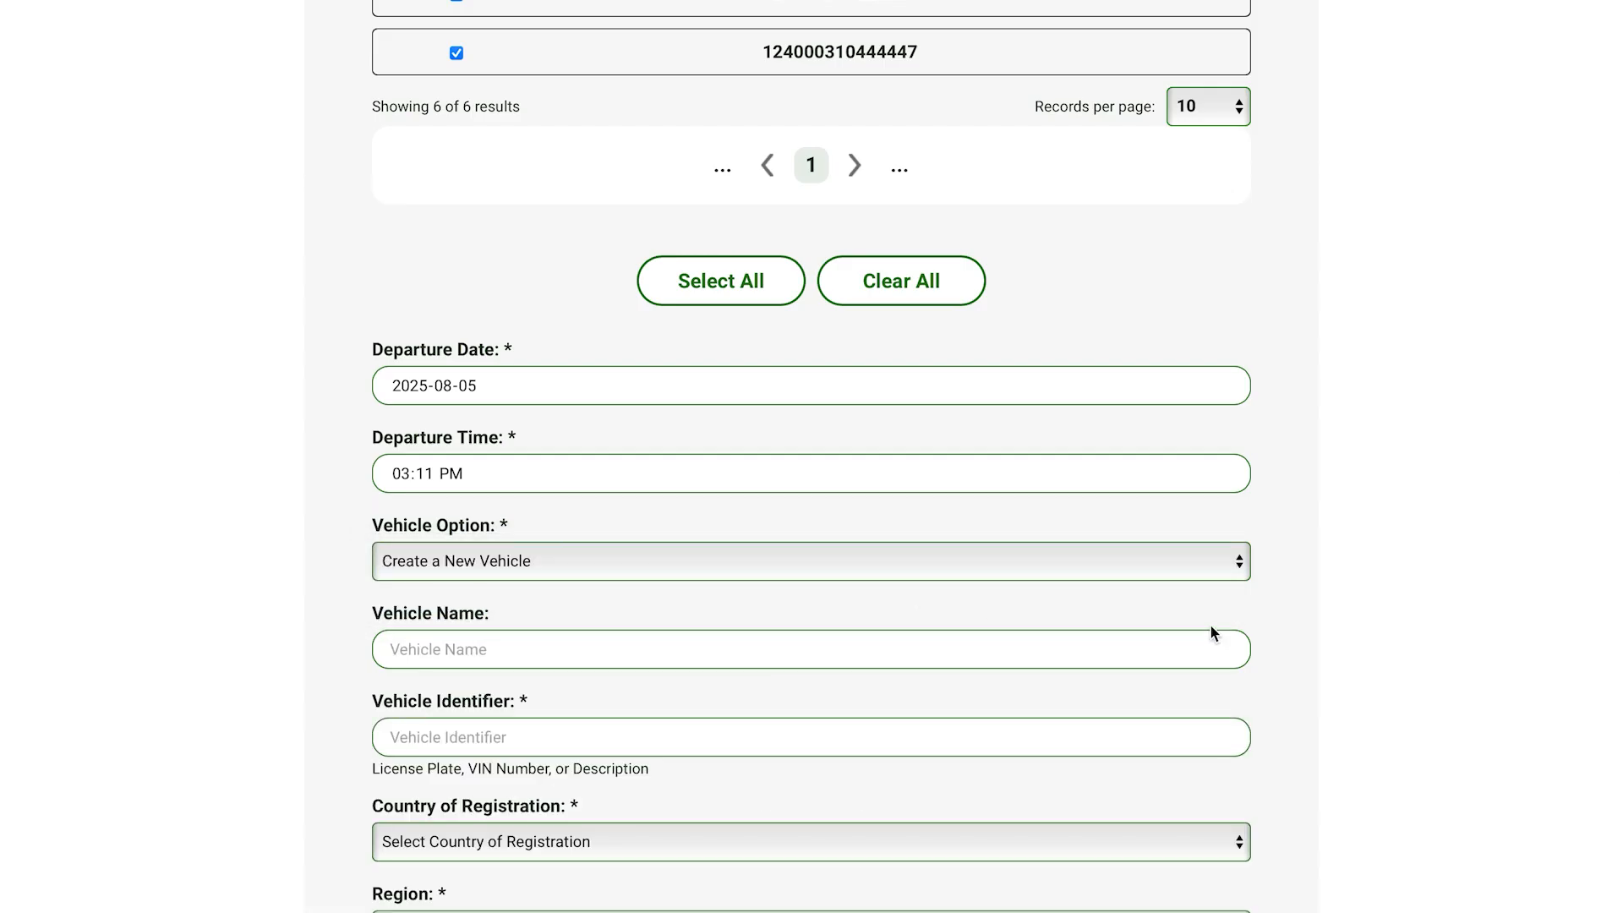
Step: Assign the existing vehicle Livestock Trailer - ABC 123 to the bulk export and submit the report
left_click(1116, 560)
left_click(961, 526)
left_click(895, 649)
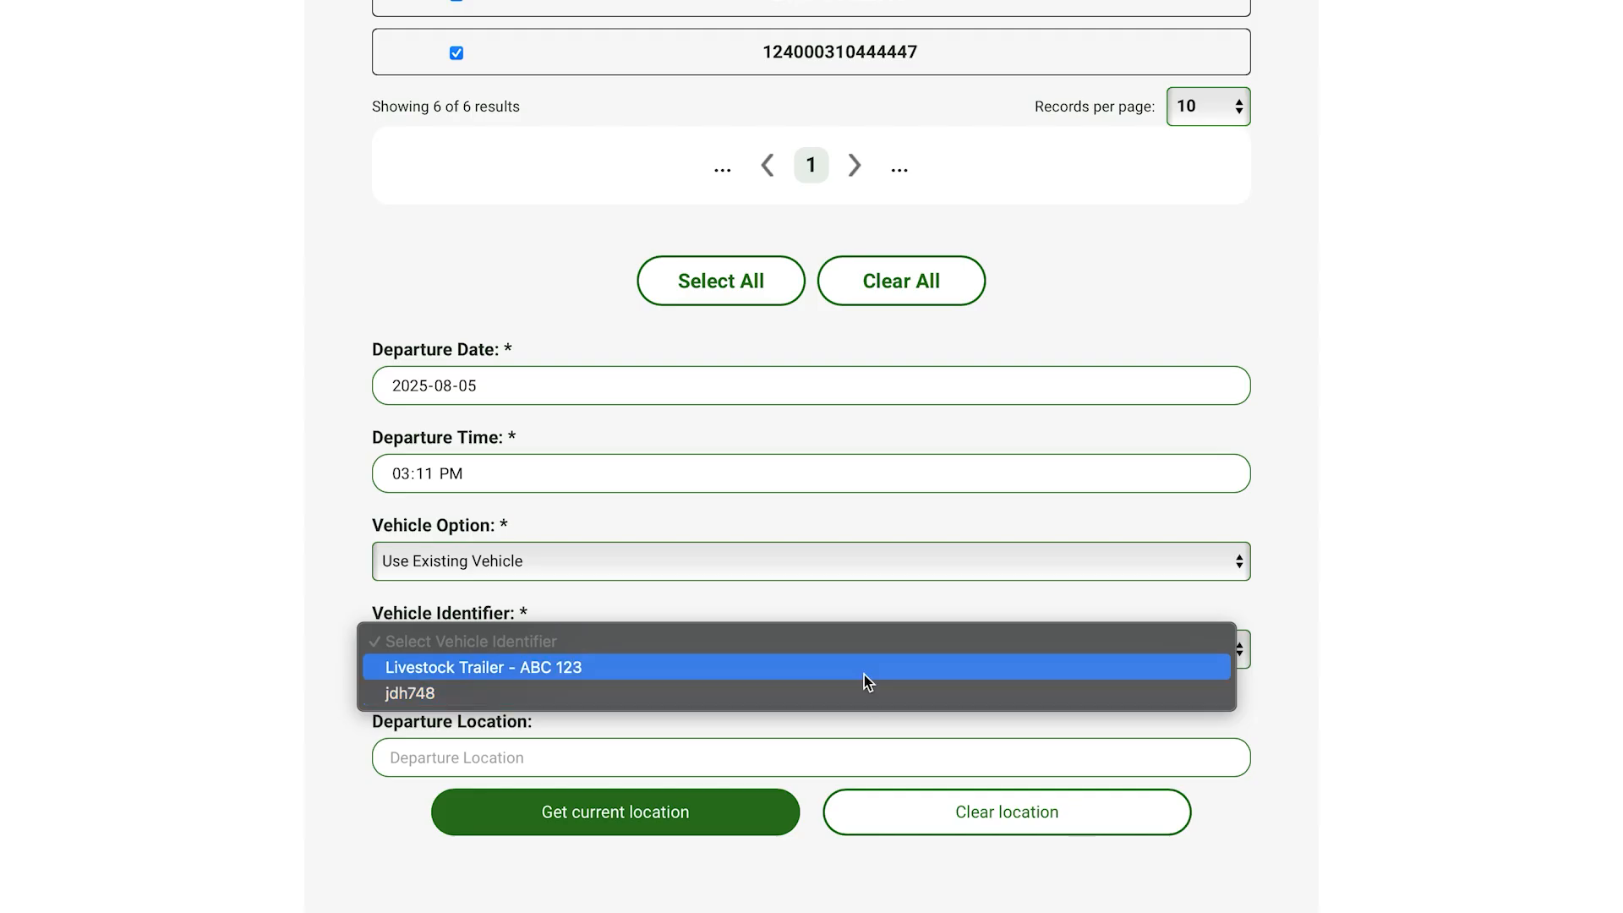
left_click(864, 673)
scroll(1146, 901, "down", 2)
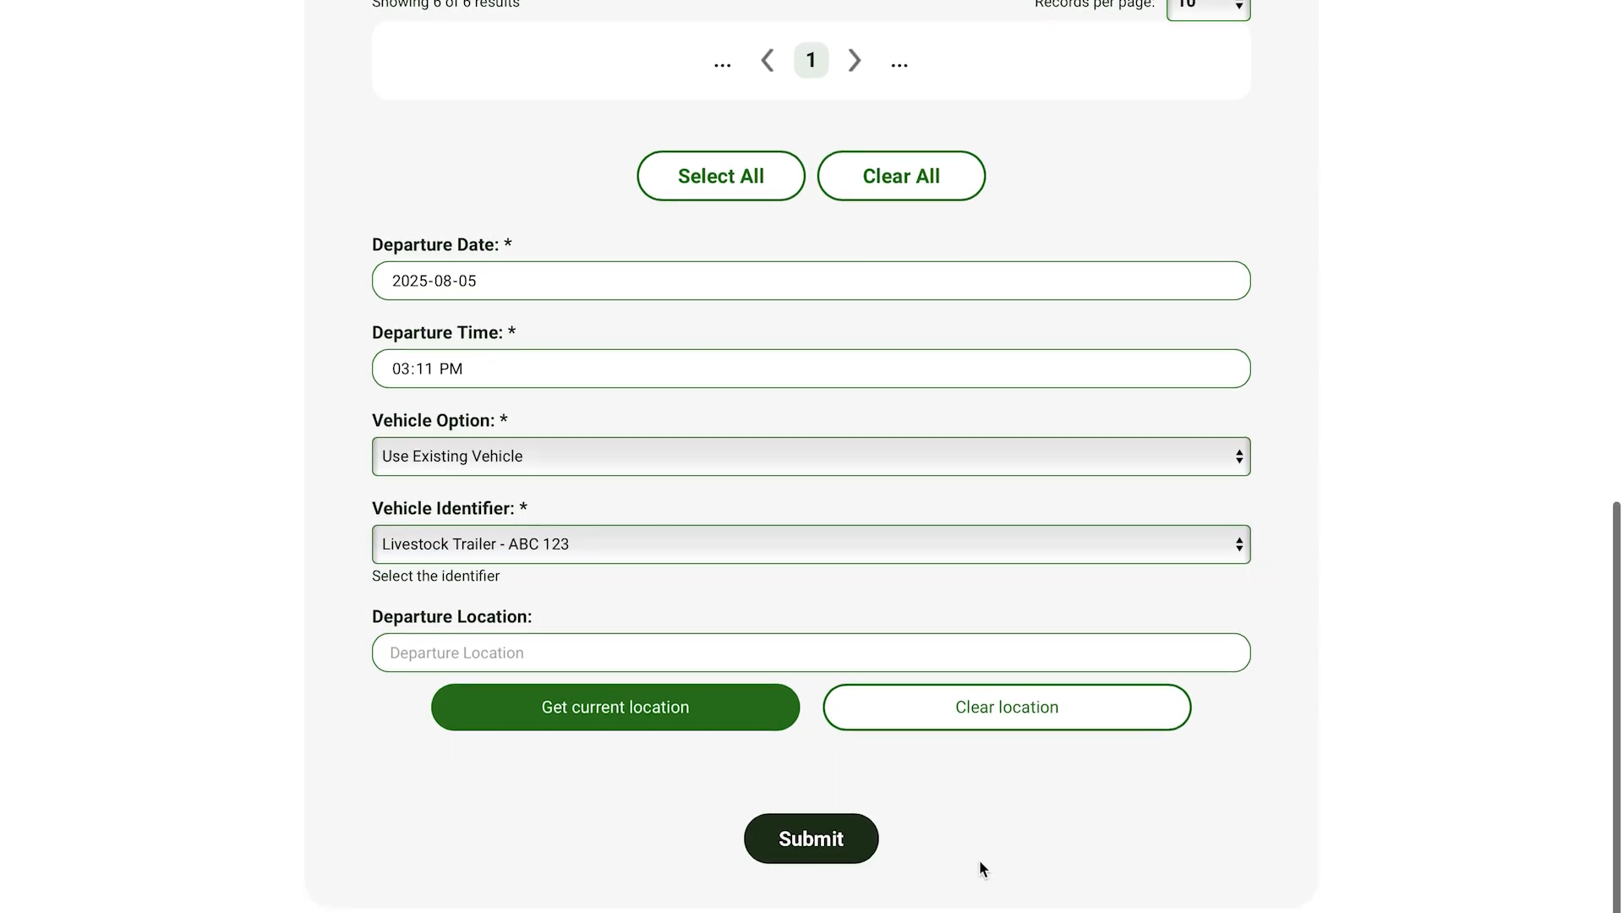
left_click(841, 840)
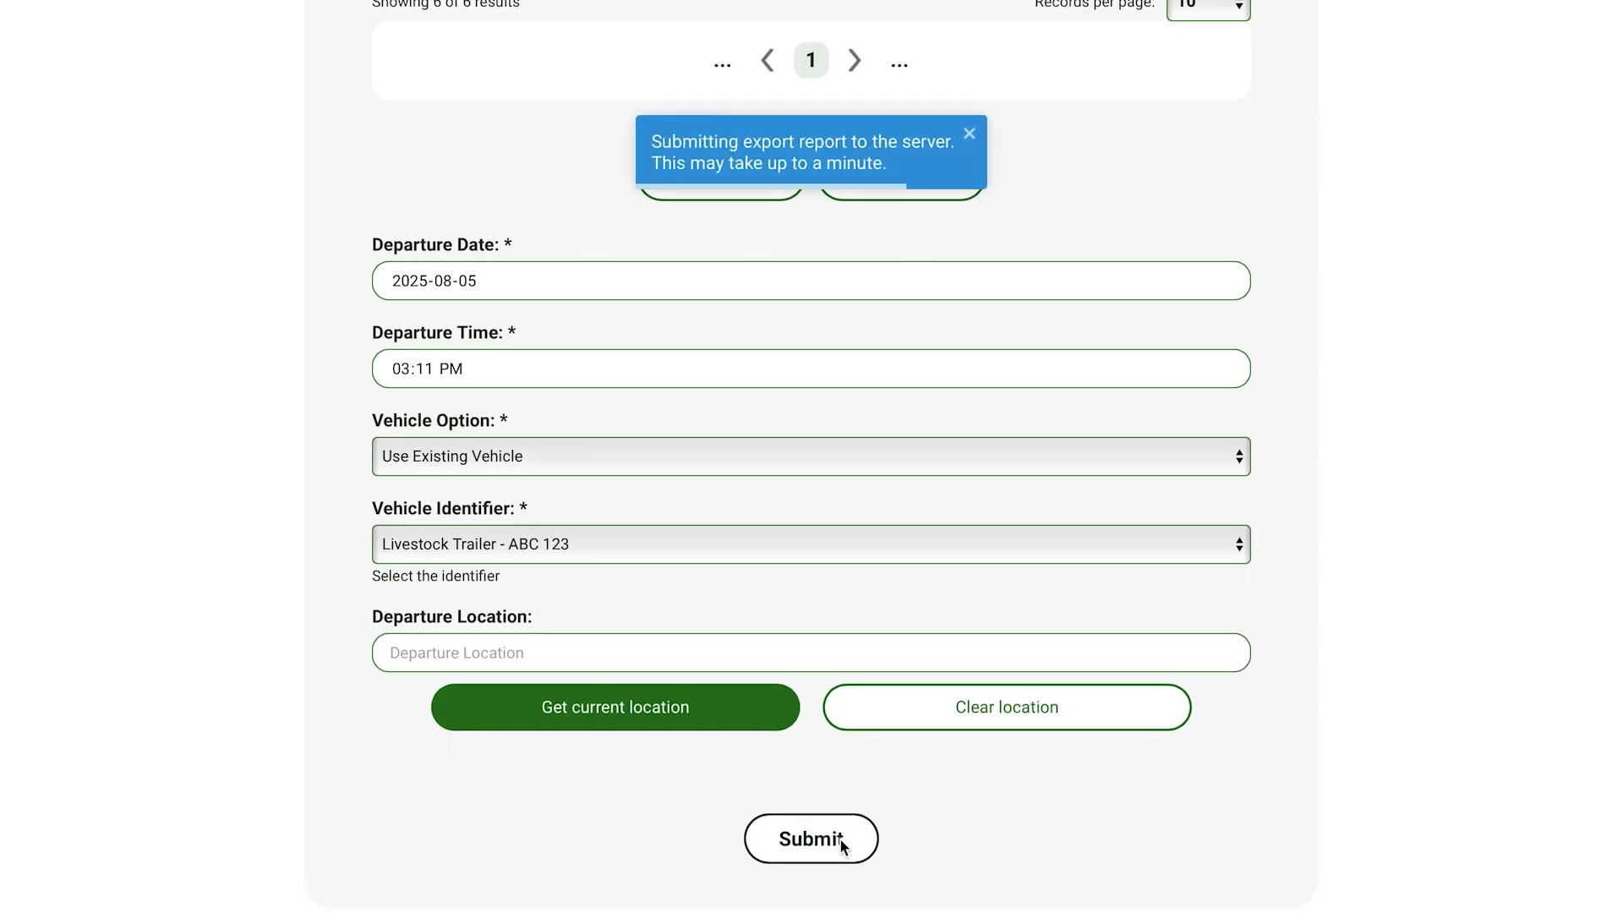